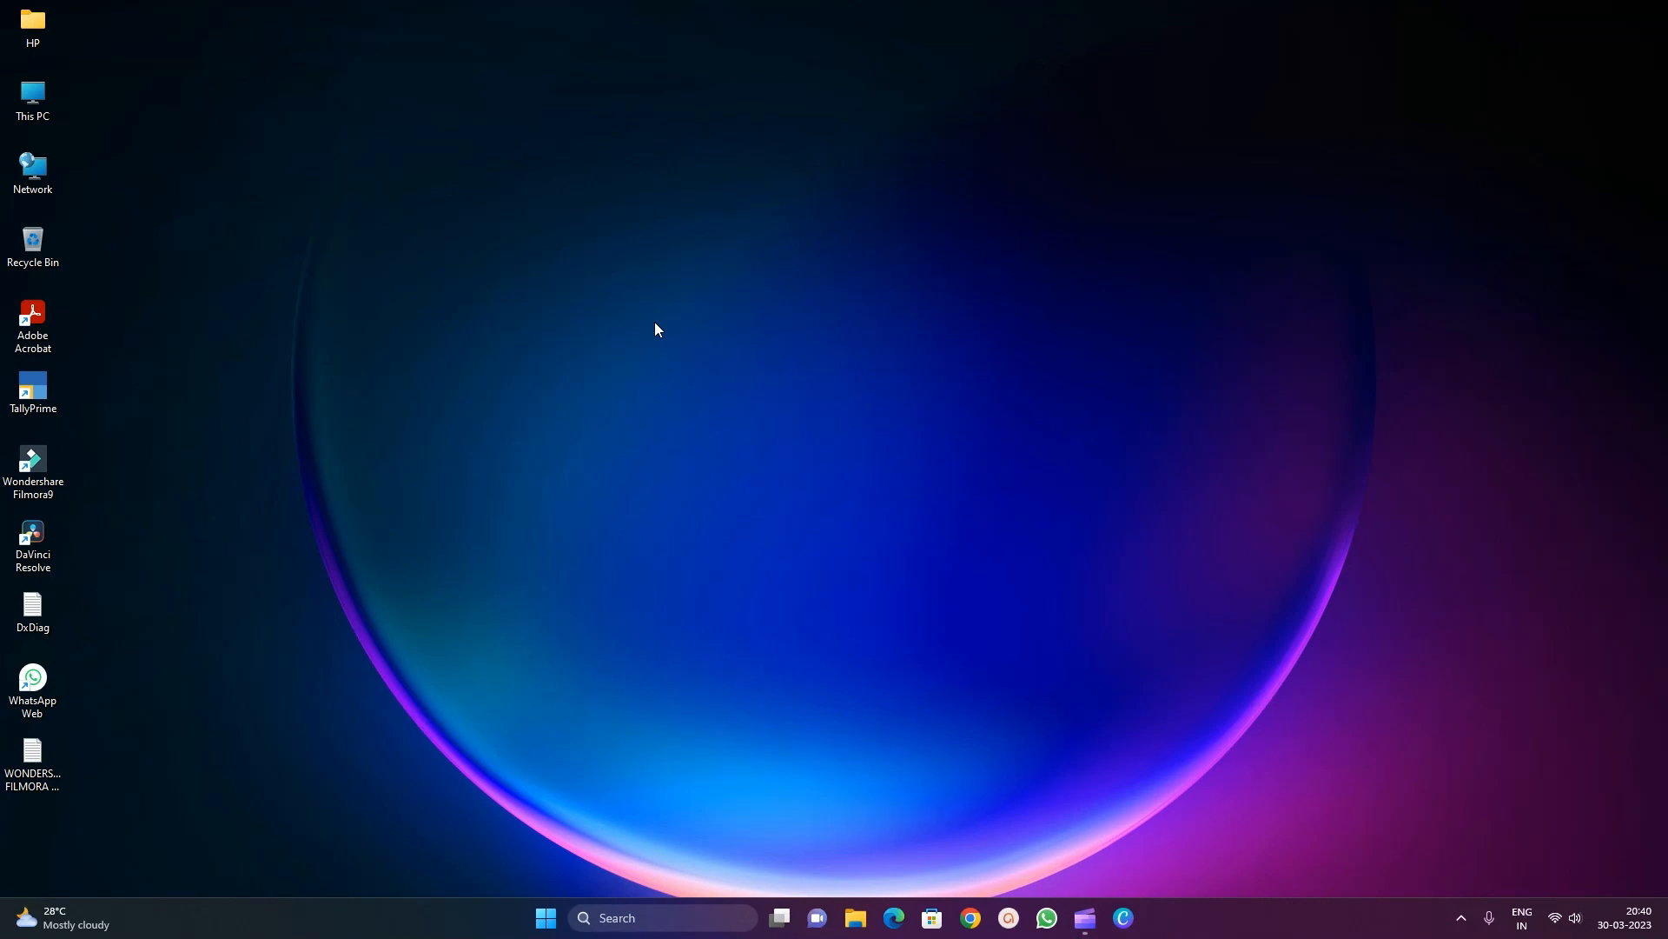
pyautogui.rightClick(654, 274)
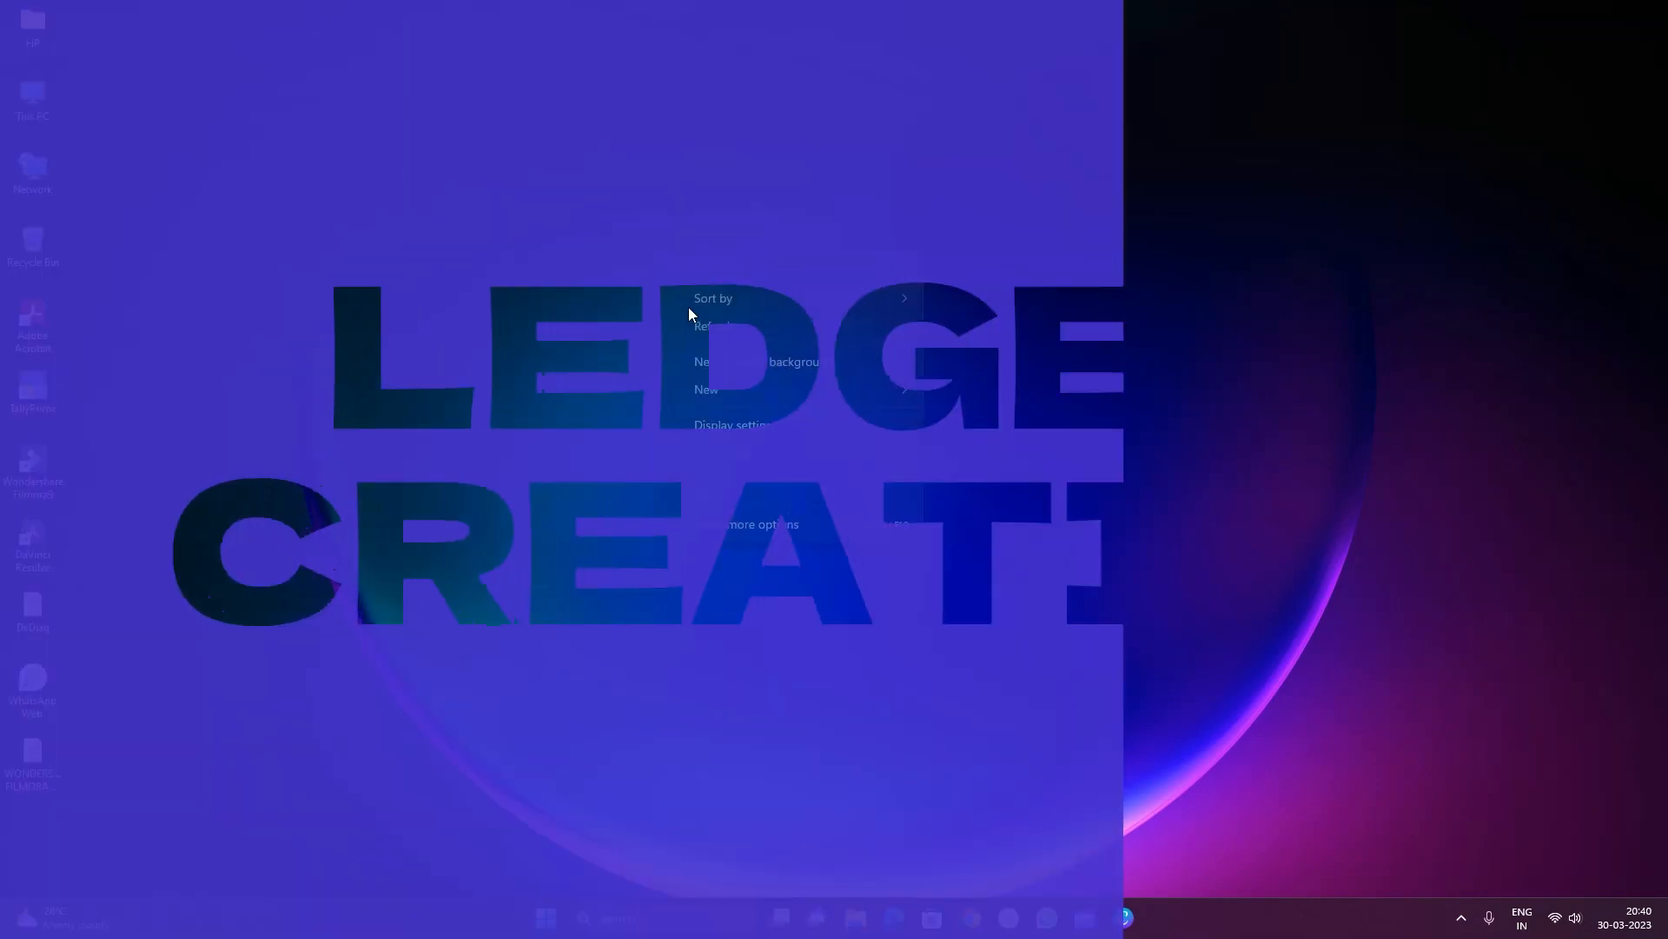
pyautogui.click(693, 325)
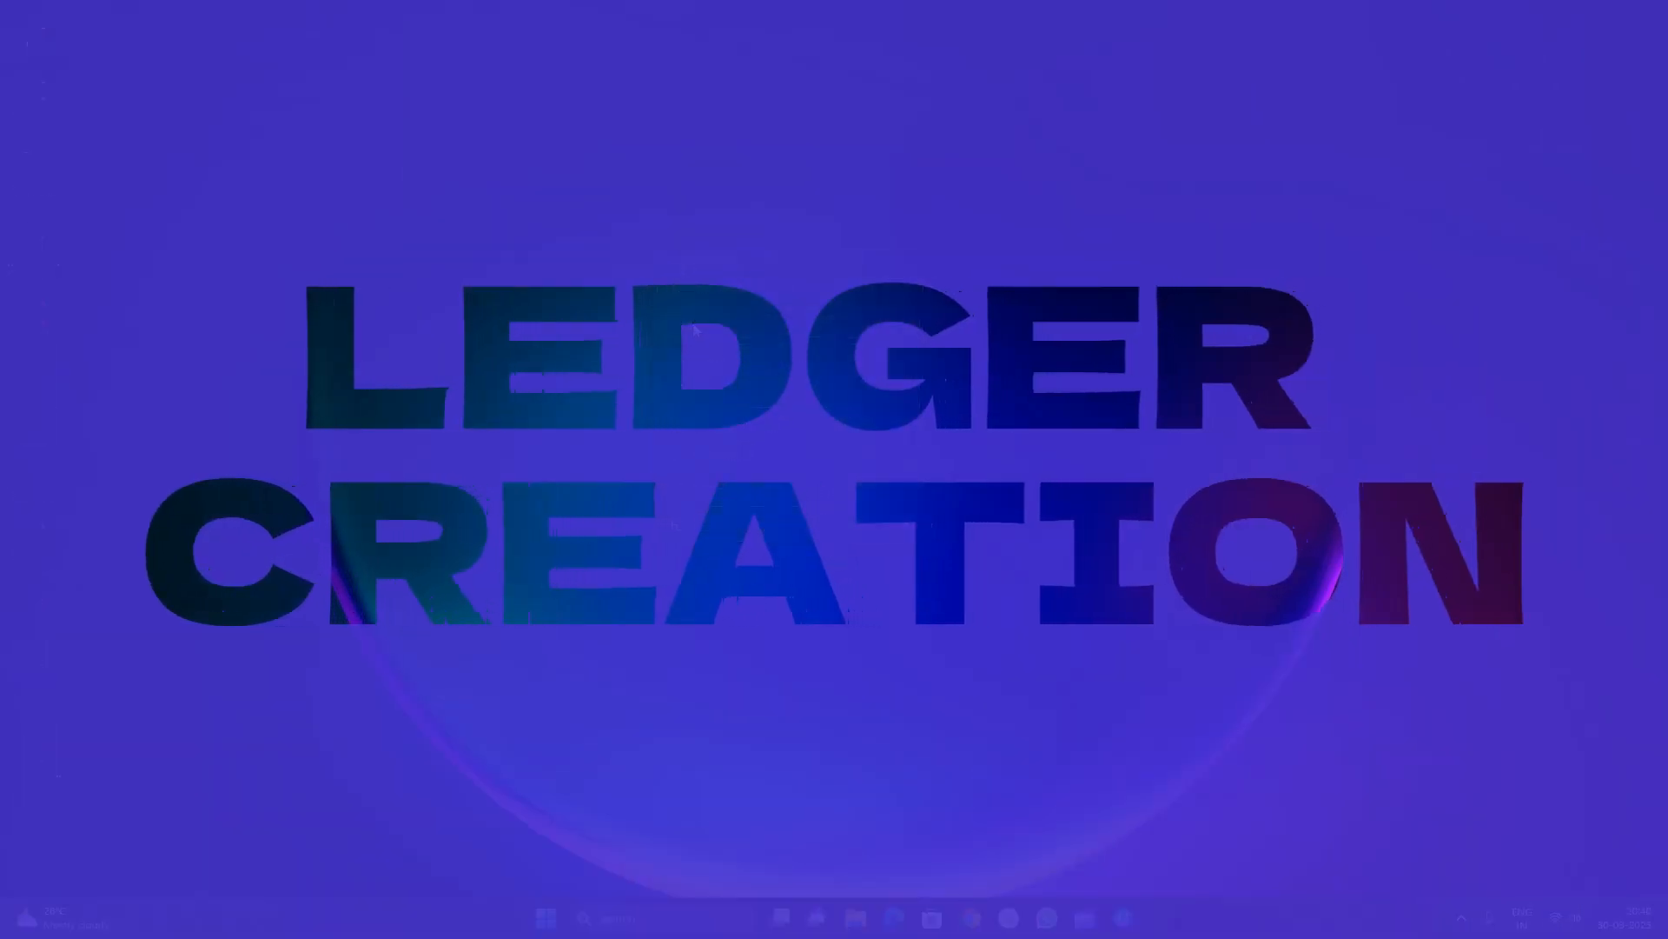
pyautogui.rightClick(644, 249)
pyautogui.click(689, 319)
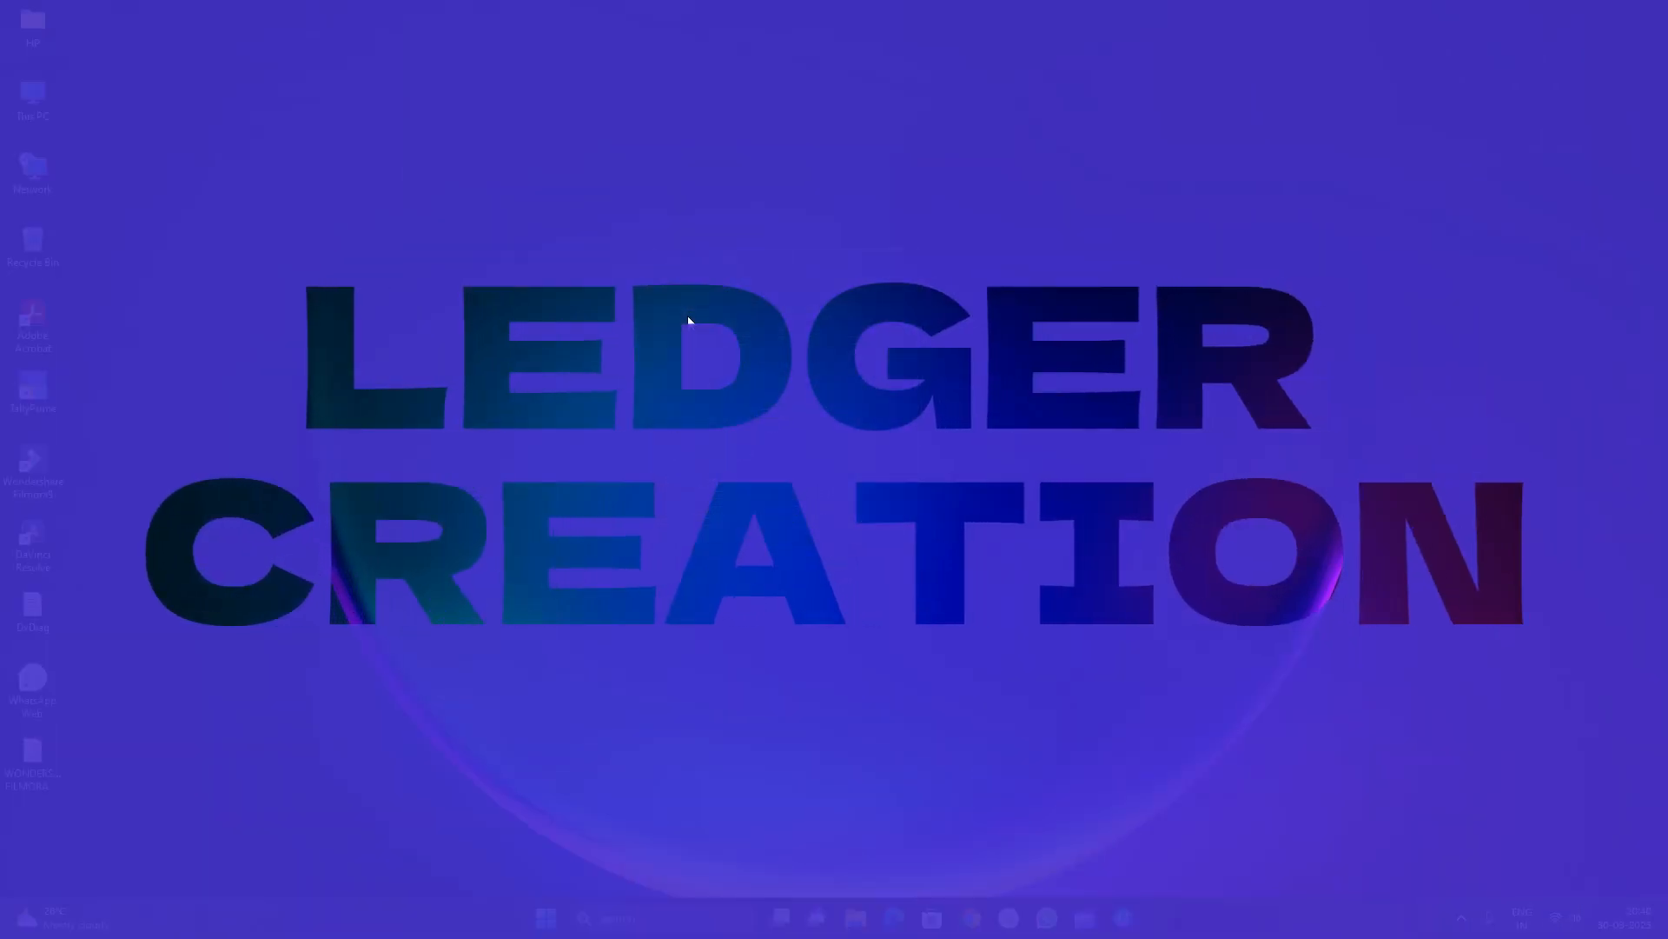
pyautogui.rightClick(644, 248)
pyautogui.click(699, 322)
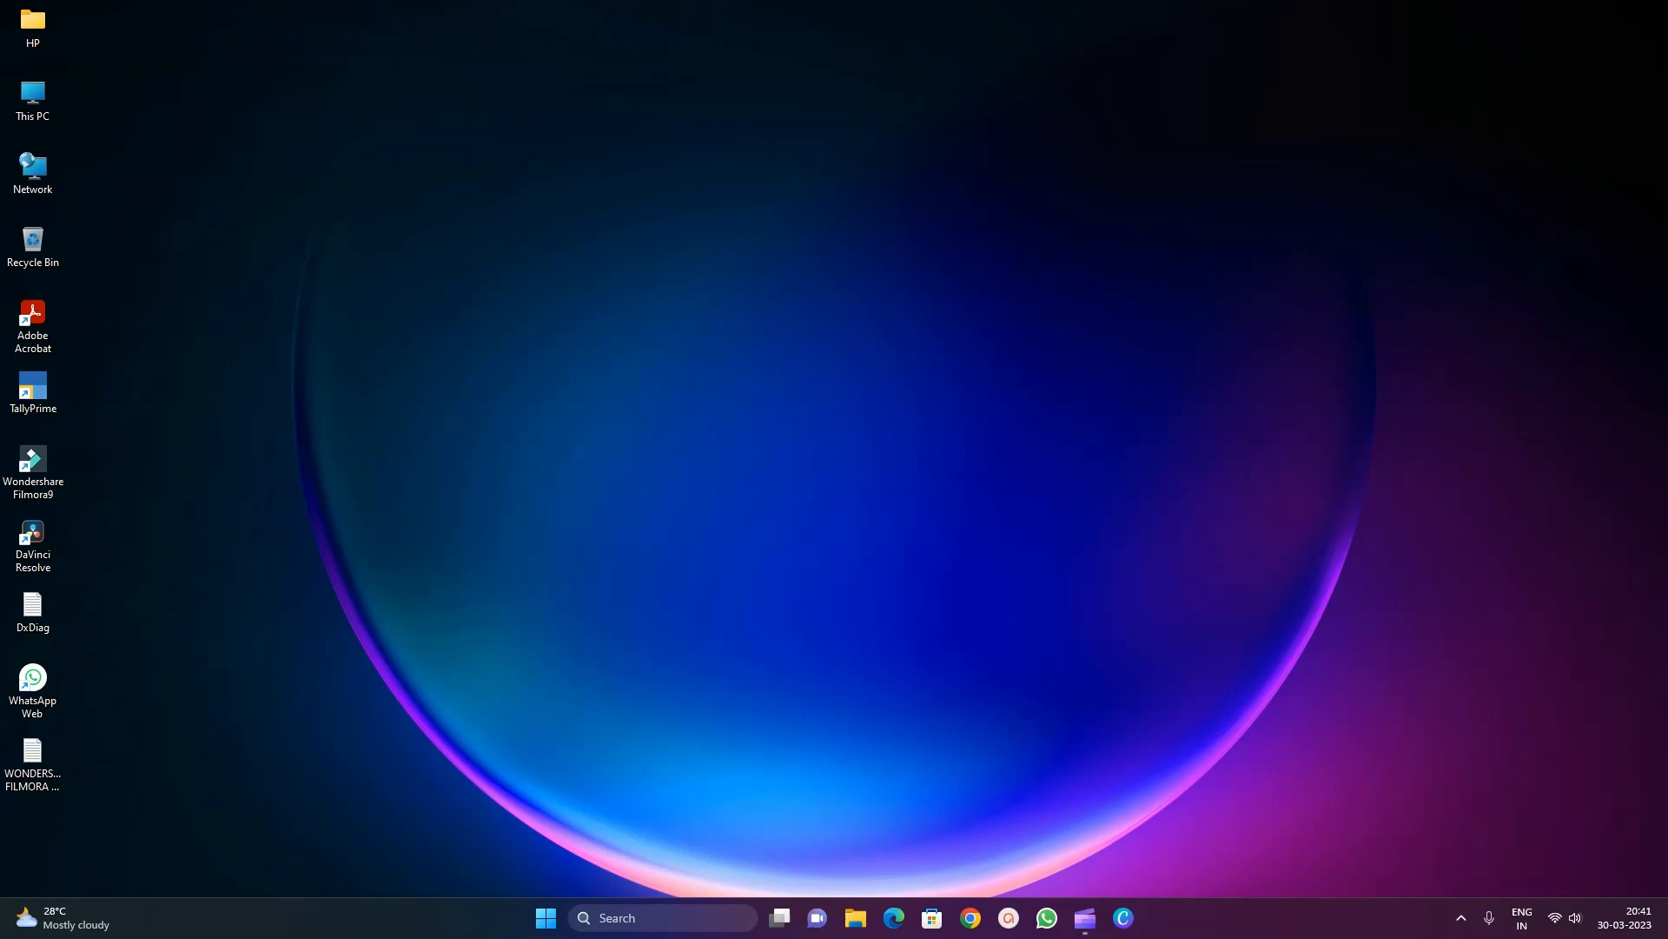
pyautogui.rightClick(653, 233)
pyautogui.click(697, 303)
pyautogui.rightClick(273, 255)
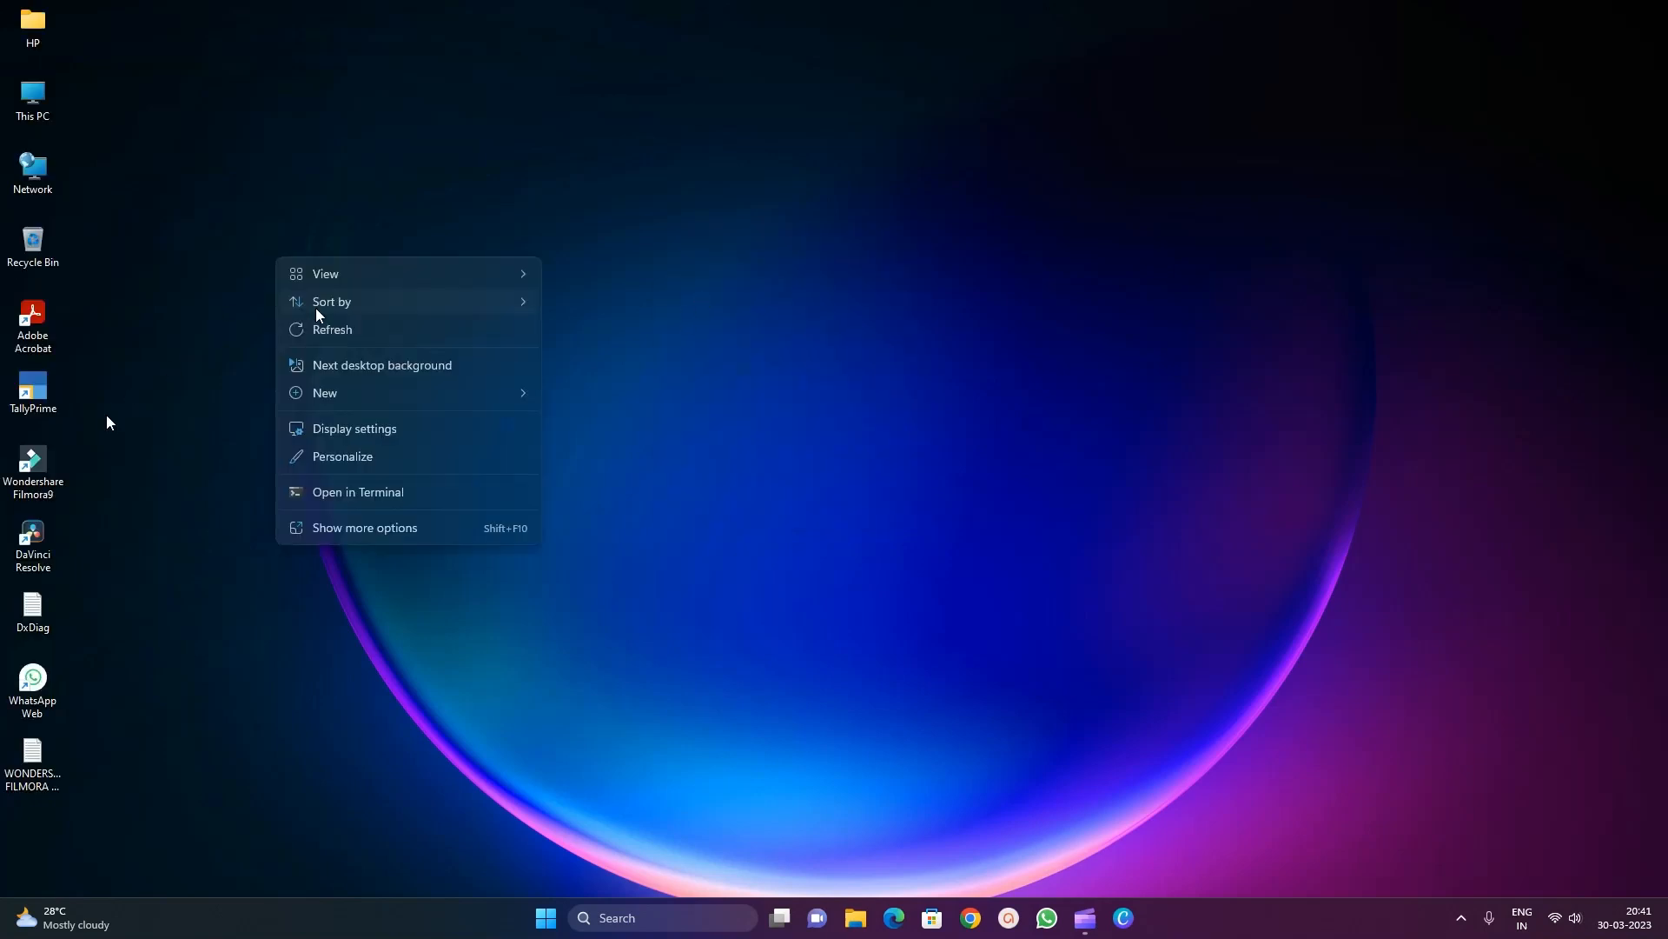
pyautogui.click(327, 333)
# Launch TallyPrime and start creating a new ledger for the company BRIGHT LEARNING
pyautogui.doubleClick(52, 395)
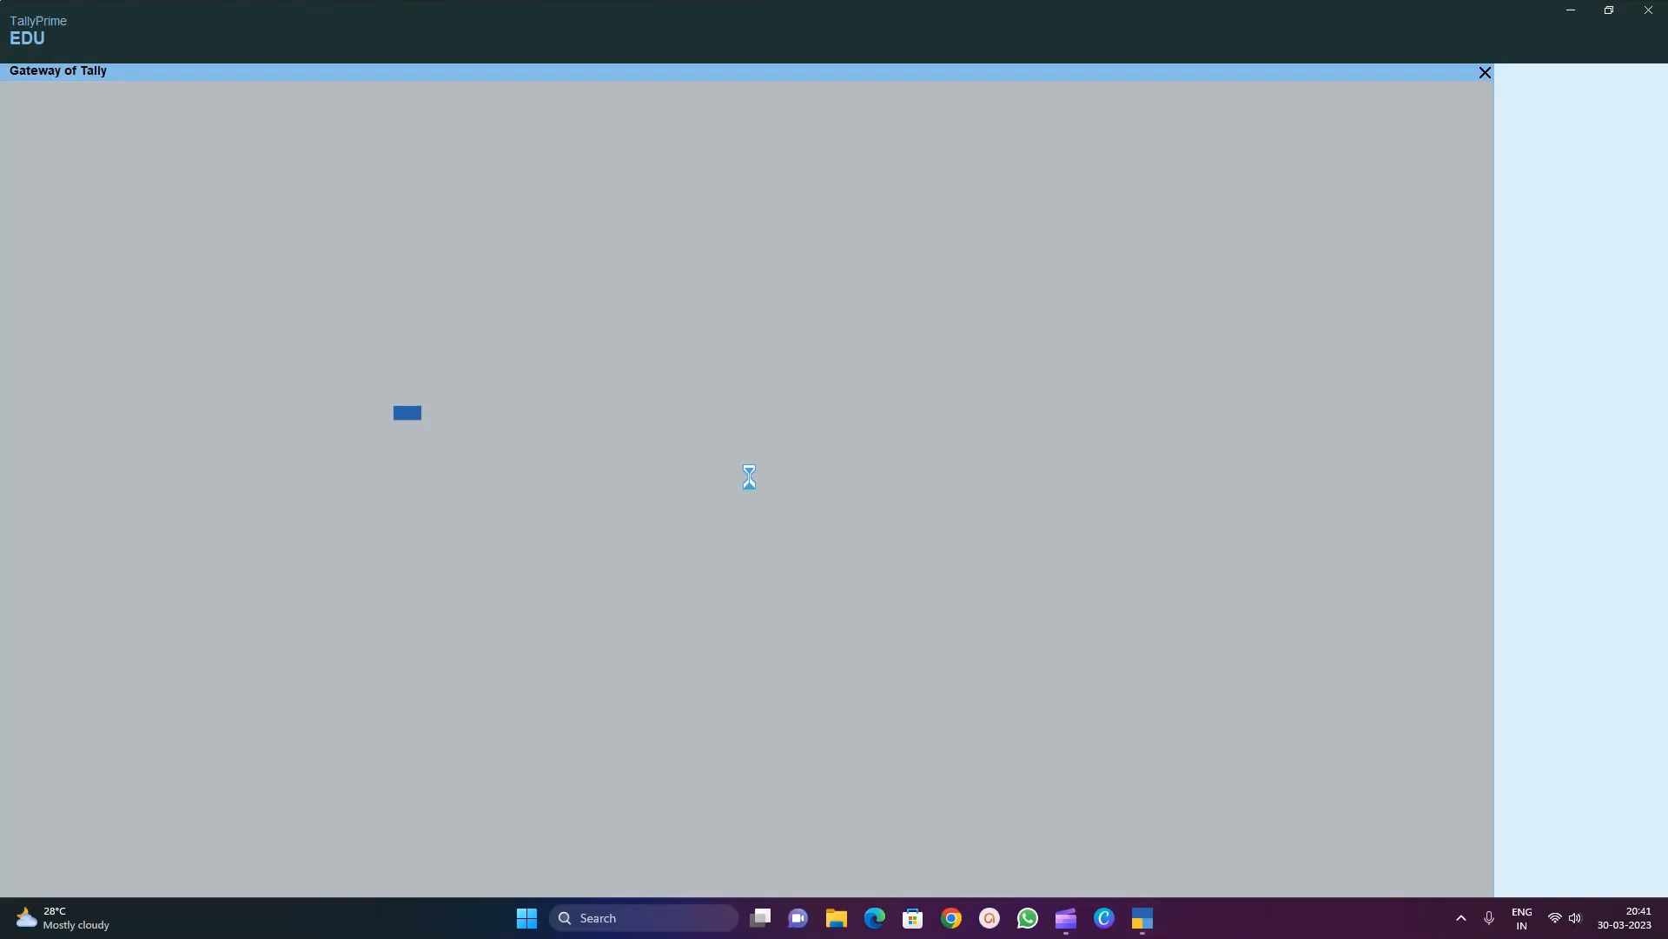
pyautogui.click(539, 525)
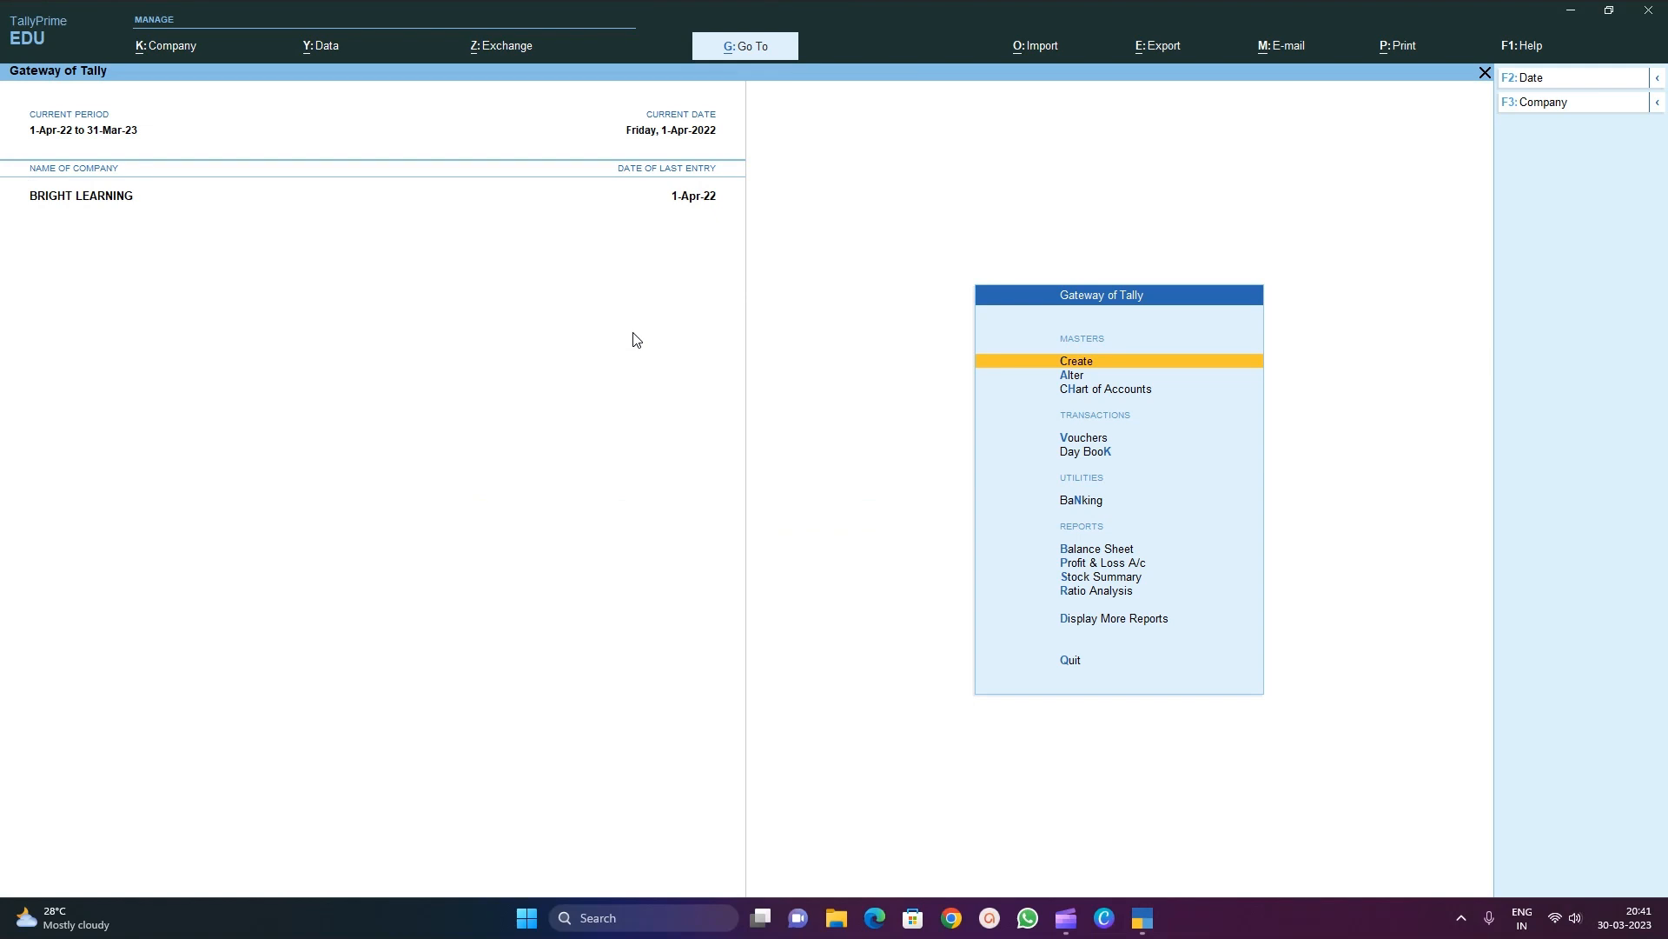
pyautogui.press('Down')
pyautogui.press('Up')
pyautogui.press('Return')
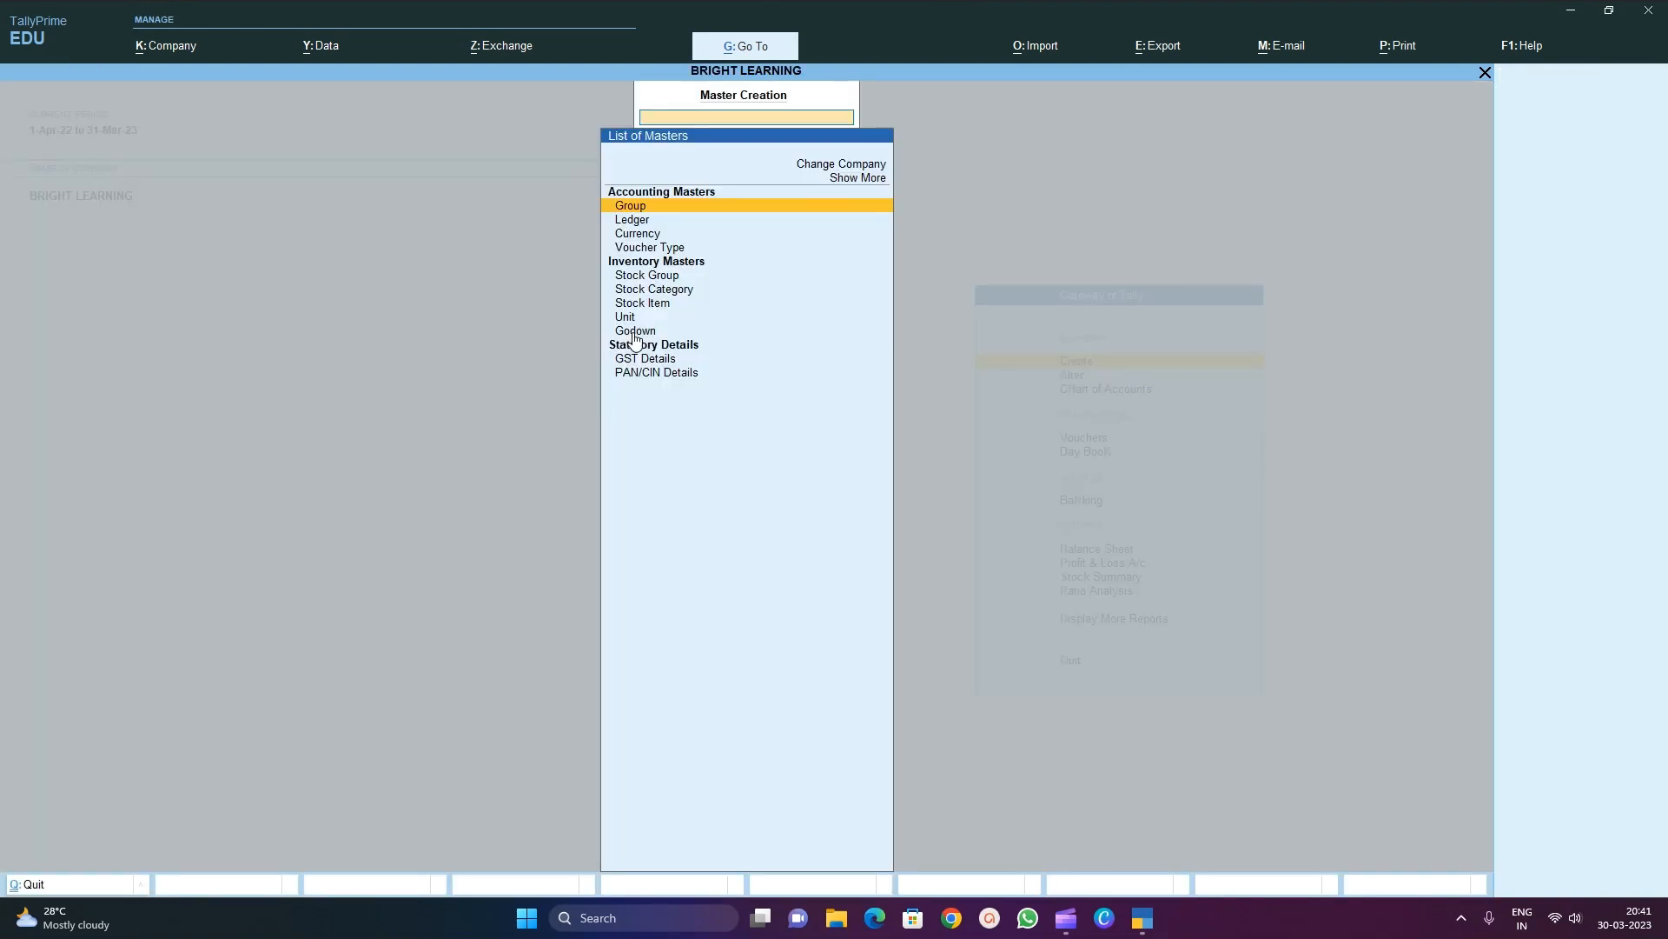
pyautogui.press('Down')
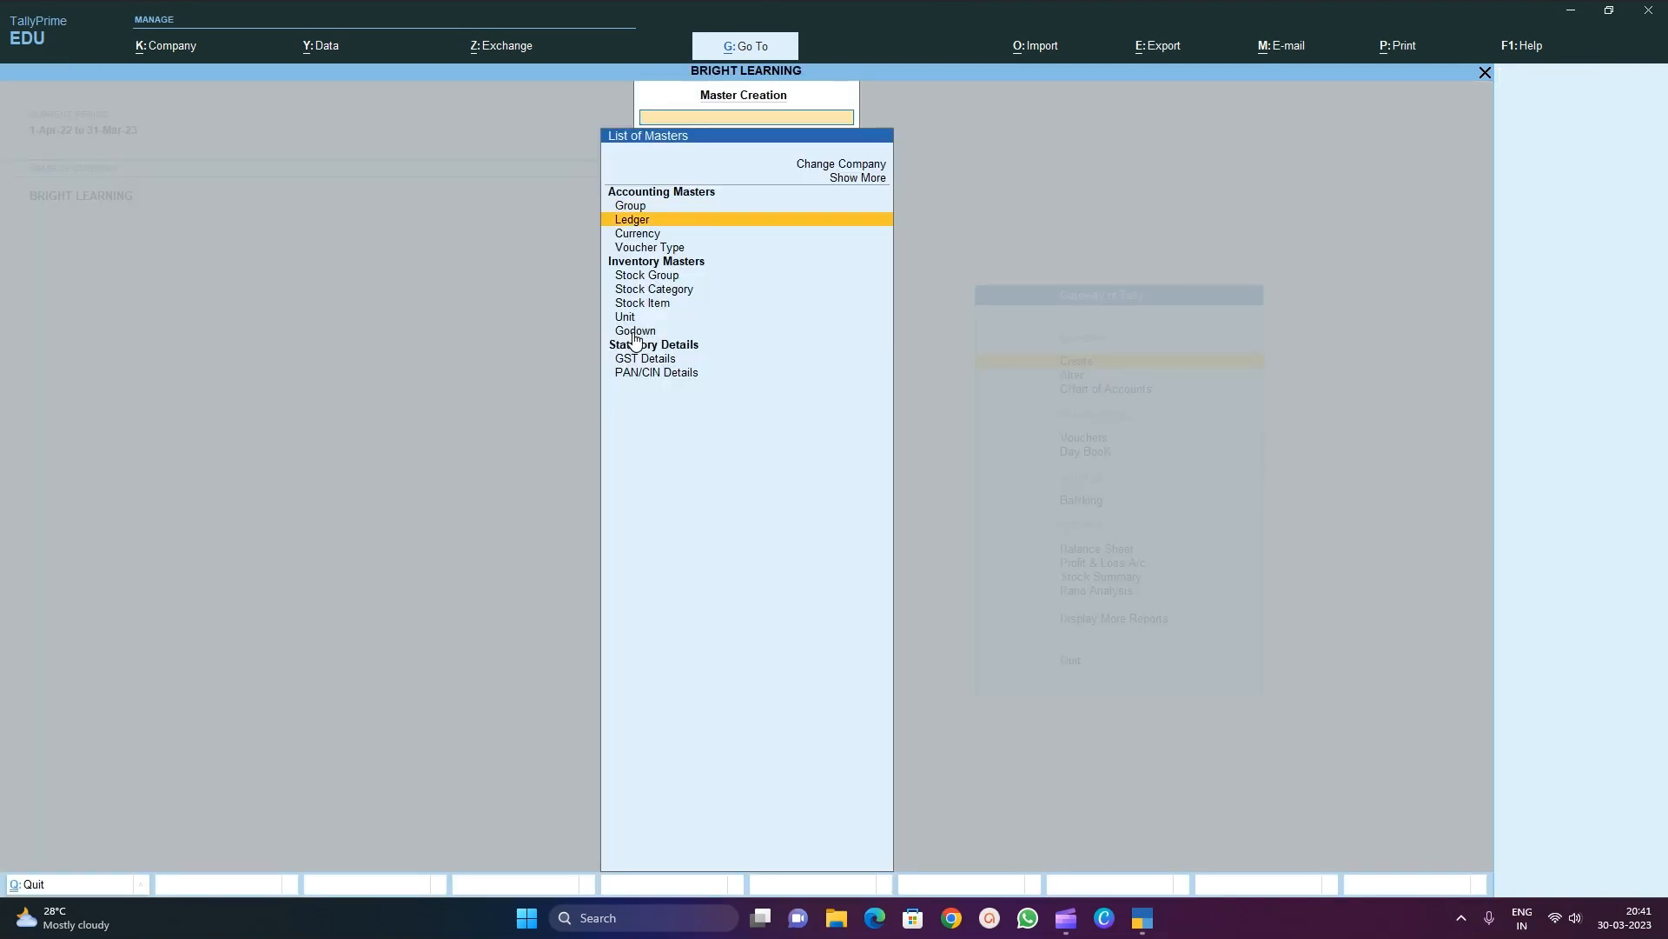
pyautogui.press('Return')
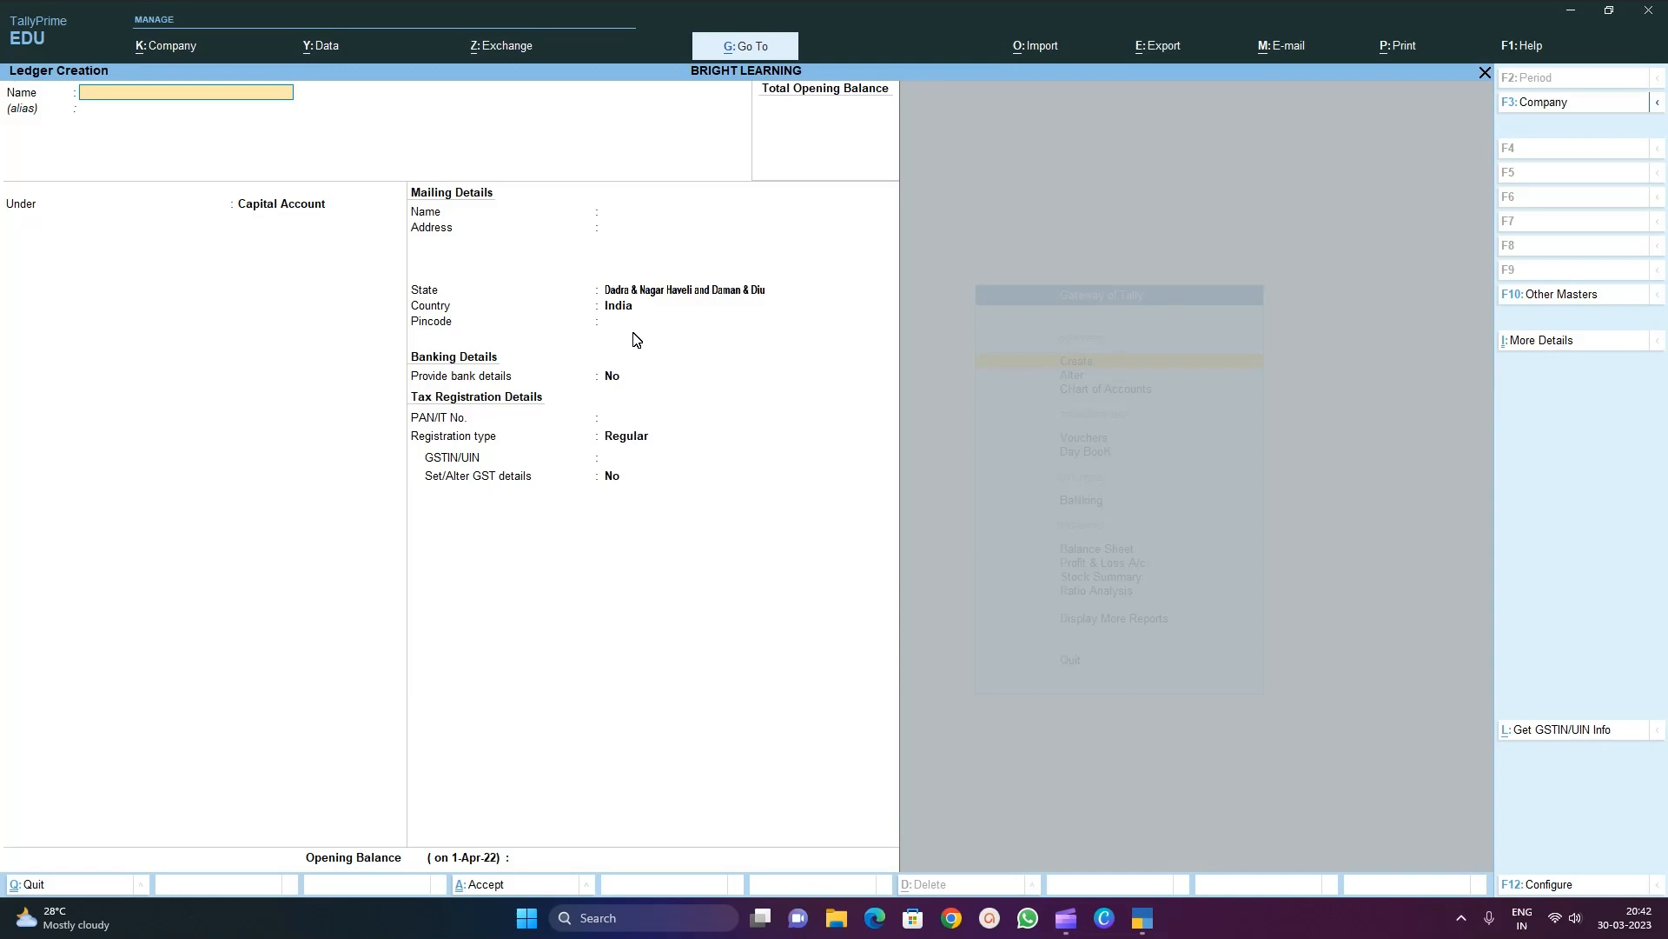
# Name the ledger Tata Motors and place it under Sundry Creditors, keeping the default bill-by-bill settings and mailing name
pyautogui.write('Tata Motors')
pyautogui.press('Return')
pyautogui.press('Return')
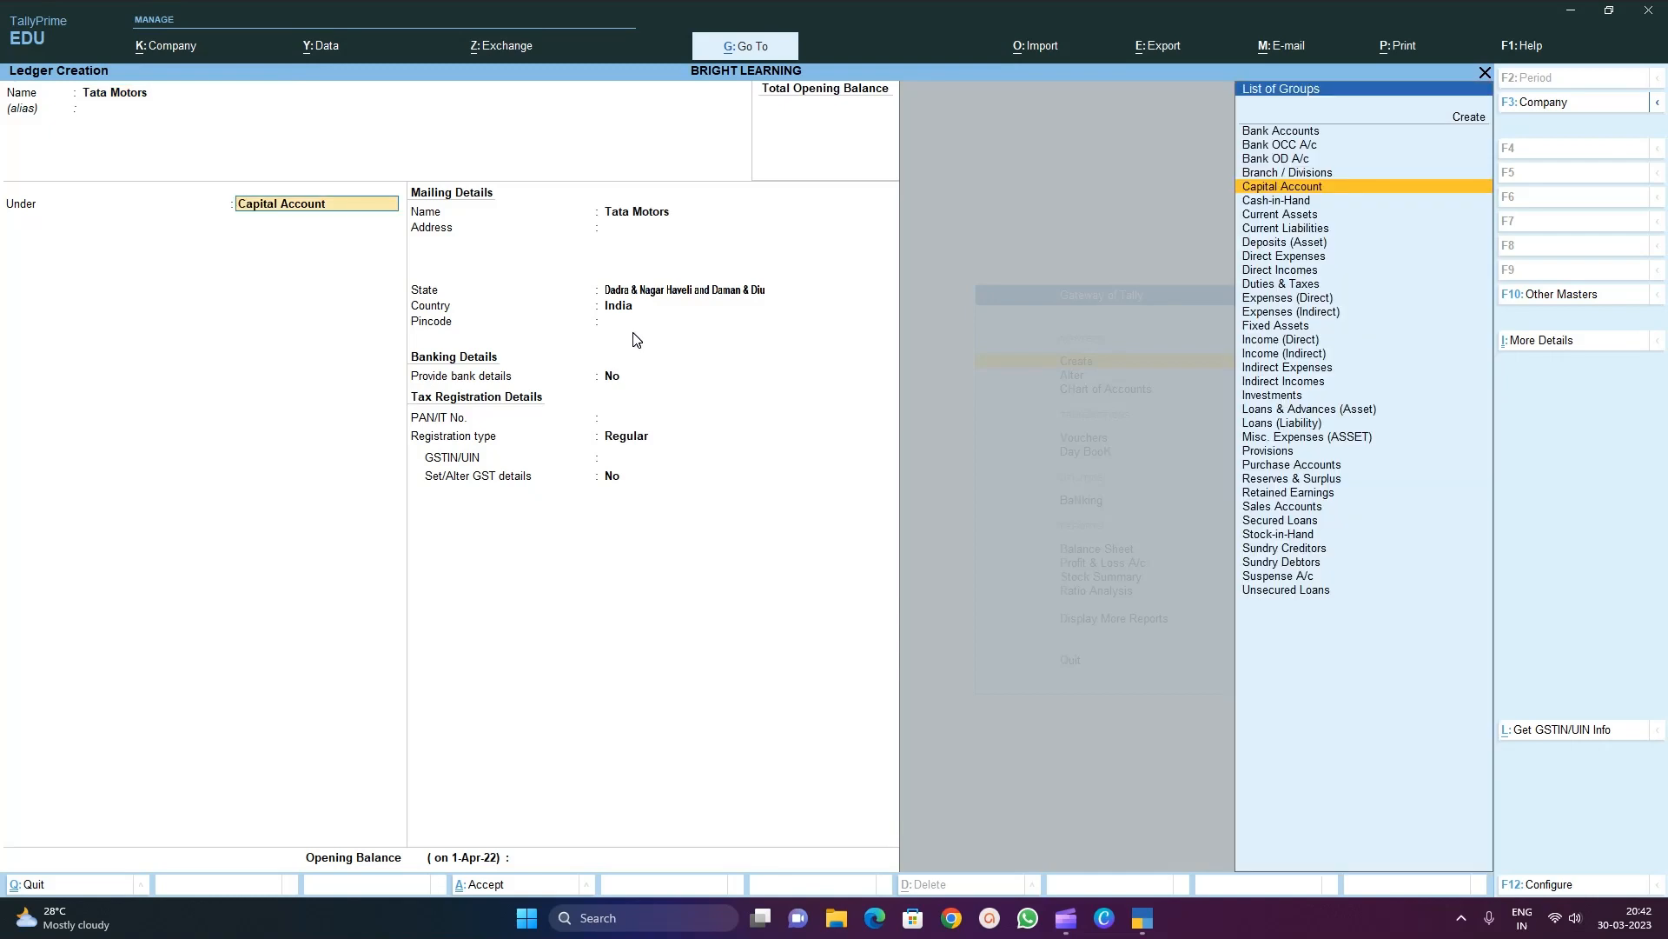
pyautogui.write('Sund')
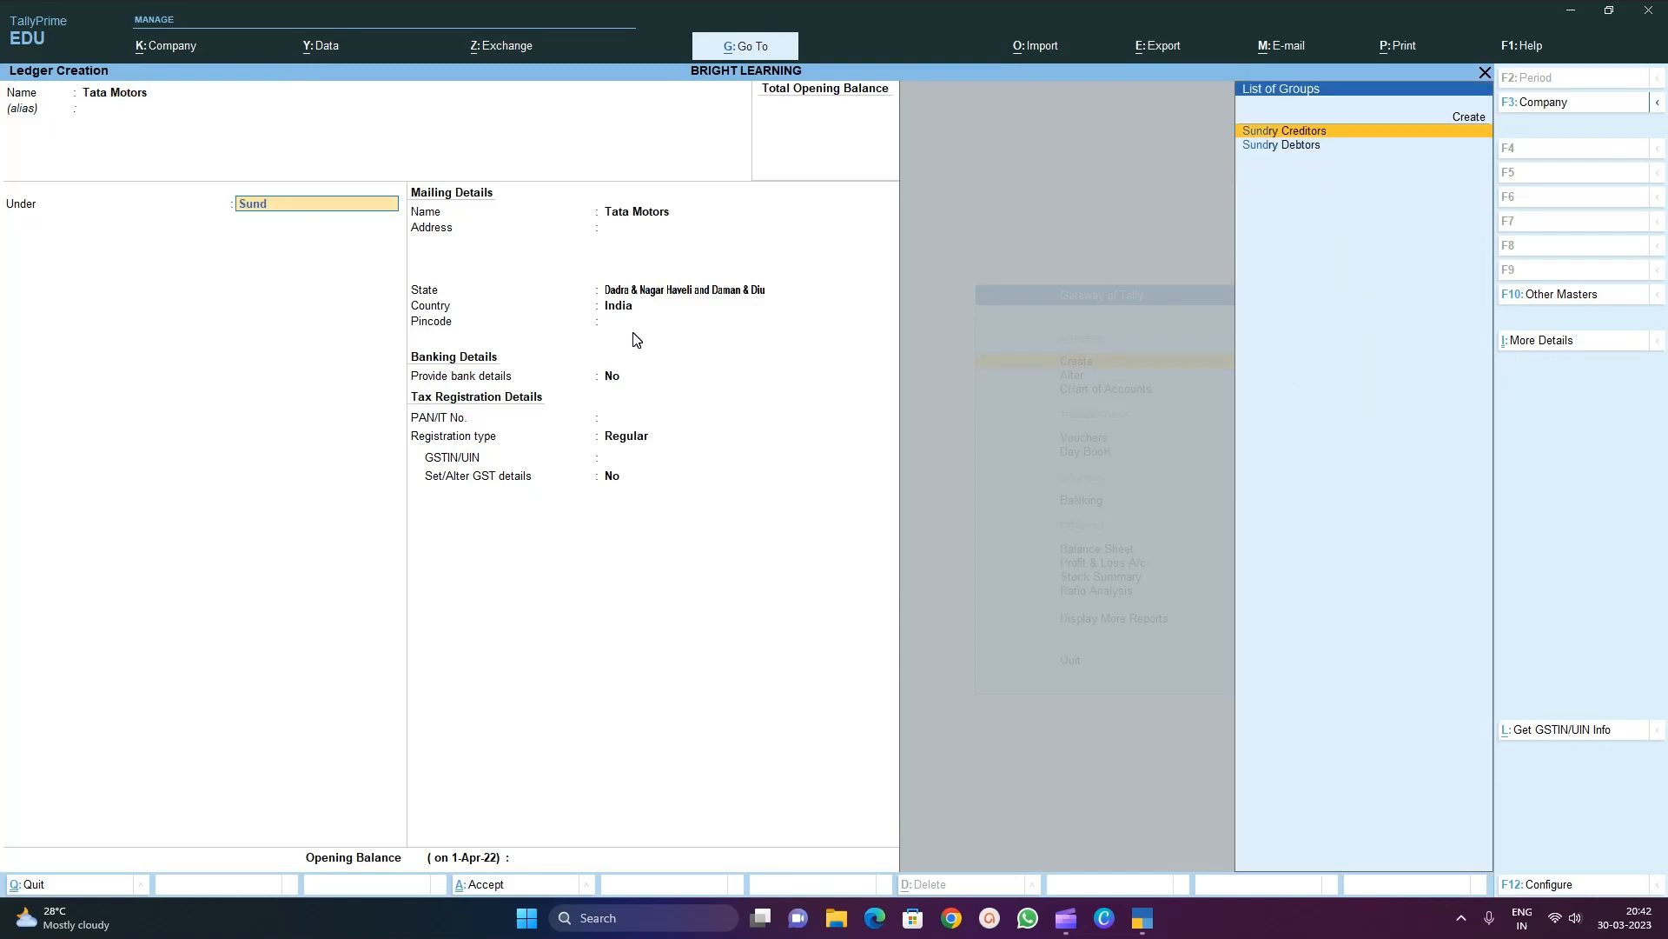
pyautogui.press('Return')
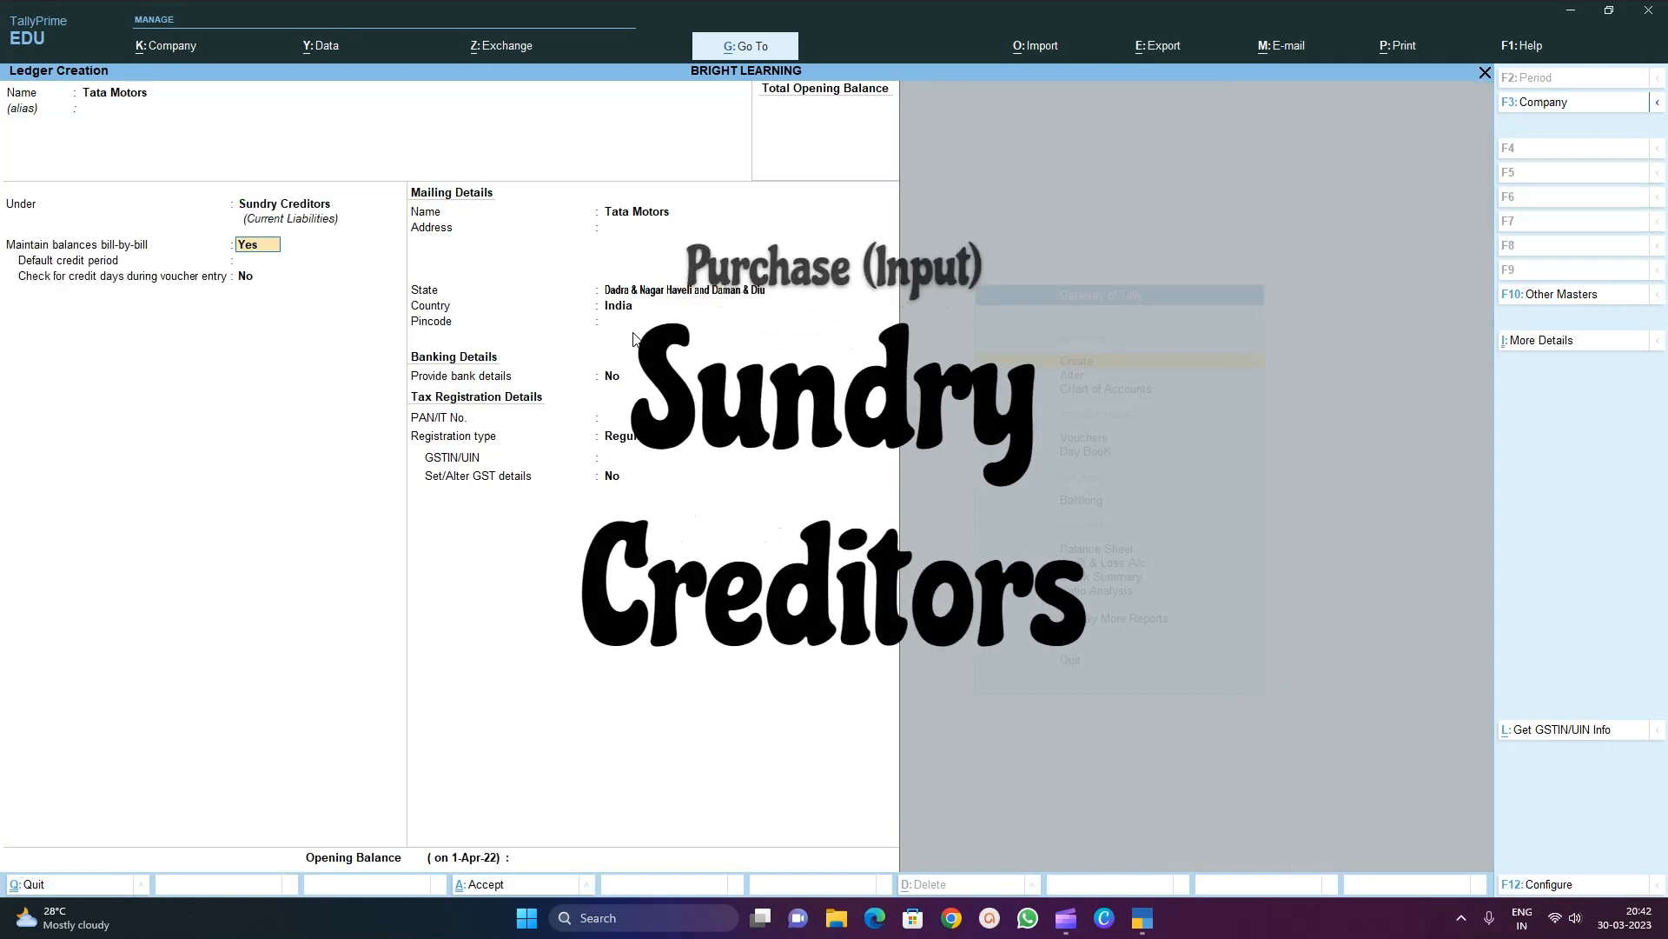
pyautogui.press('Return')
pyautogui.press('Return')
pyautogui.press('Return')
pyautogui.press('Return')
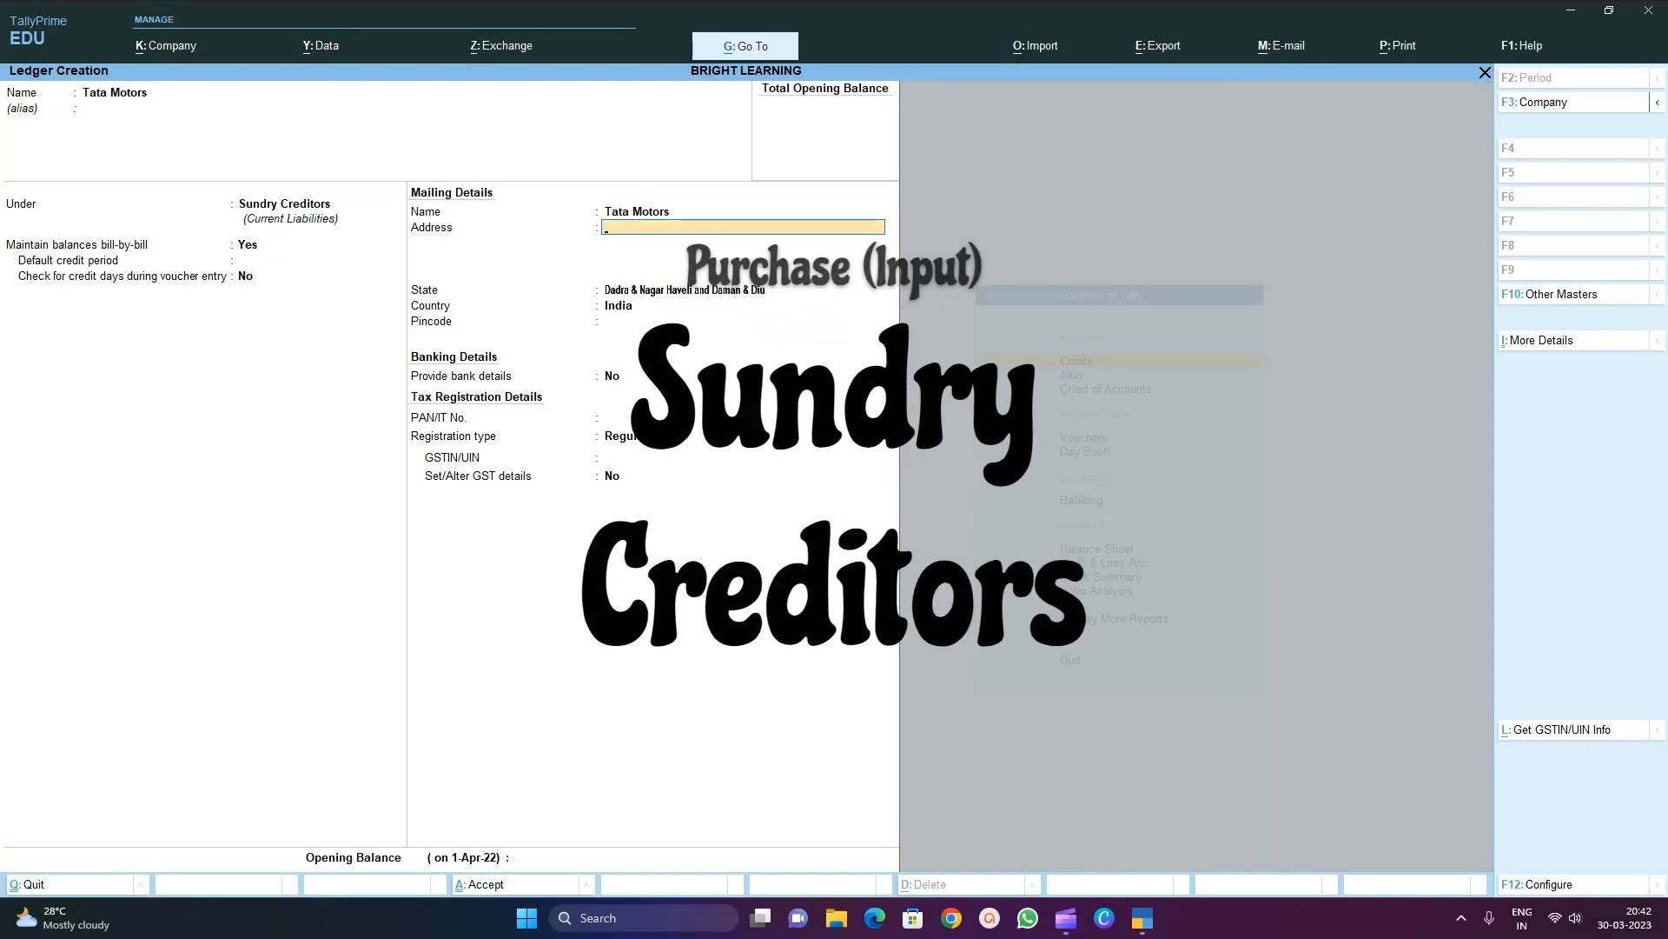
# Enter Bombay as the mailing address and choose Maharashtra as the state
pyautogui.write('Bombay')
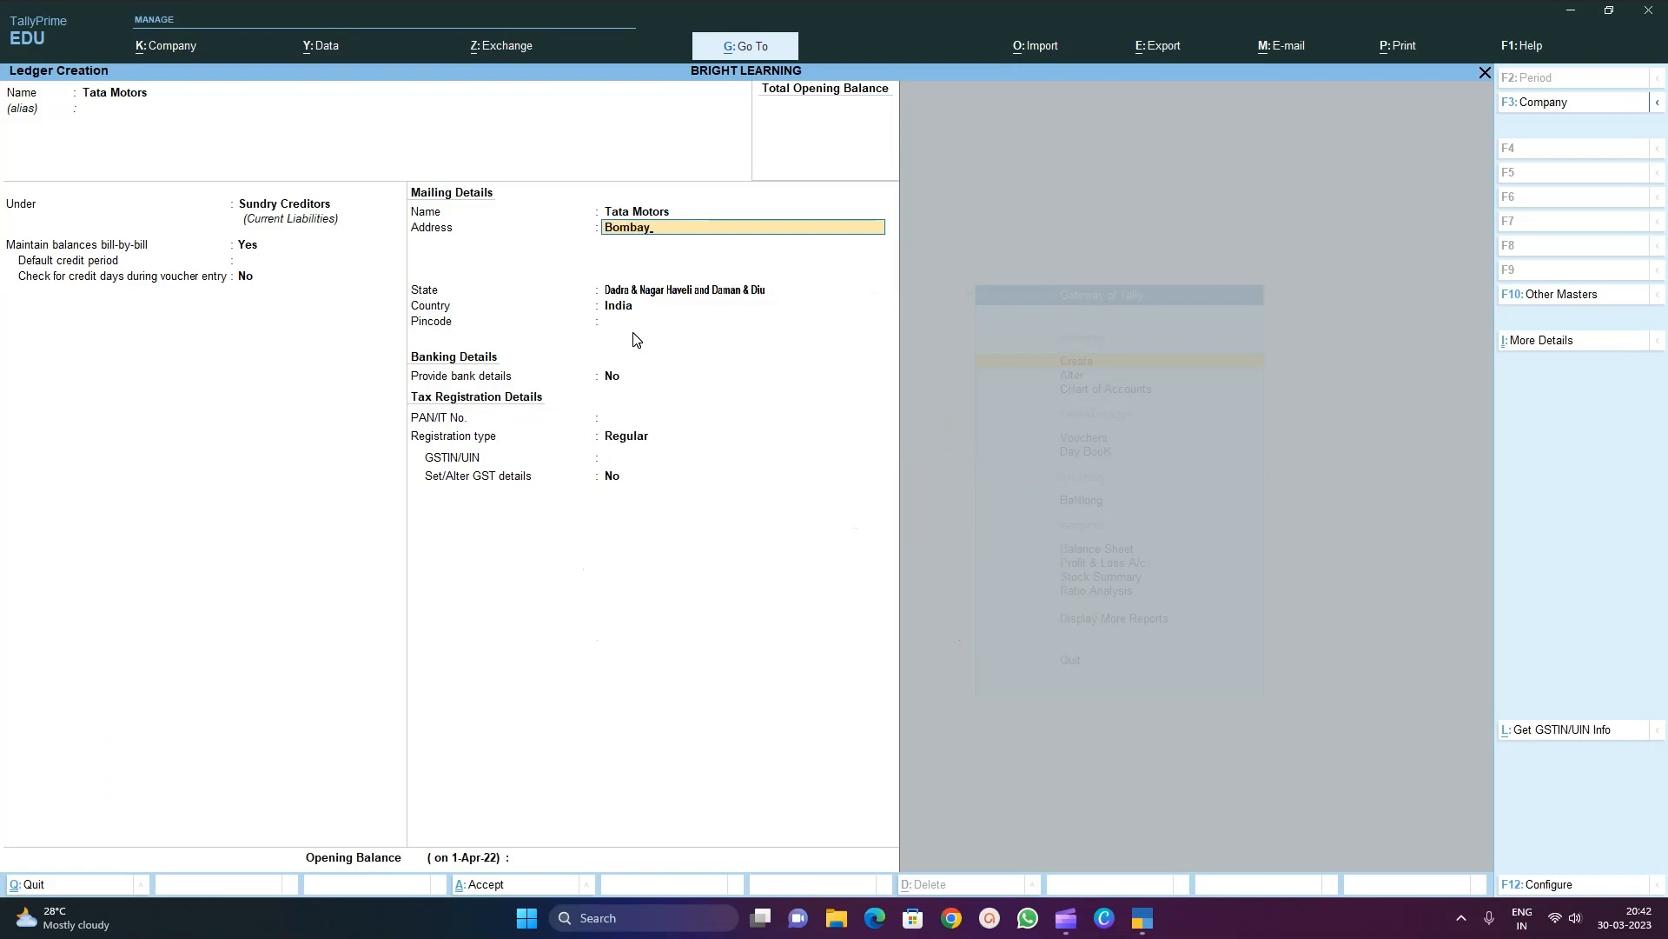
pyautogui.press('Return')
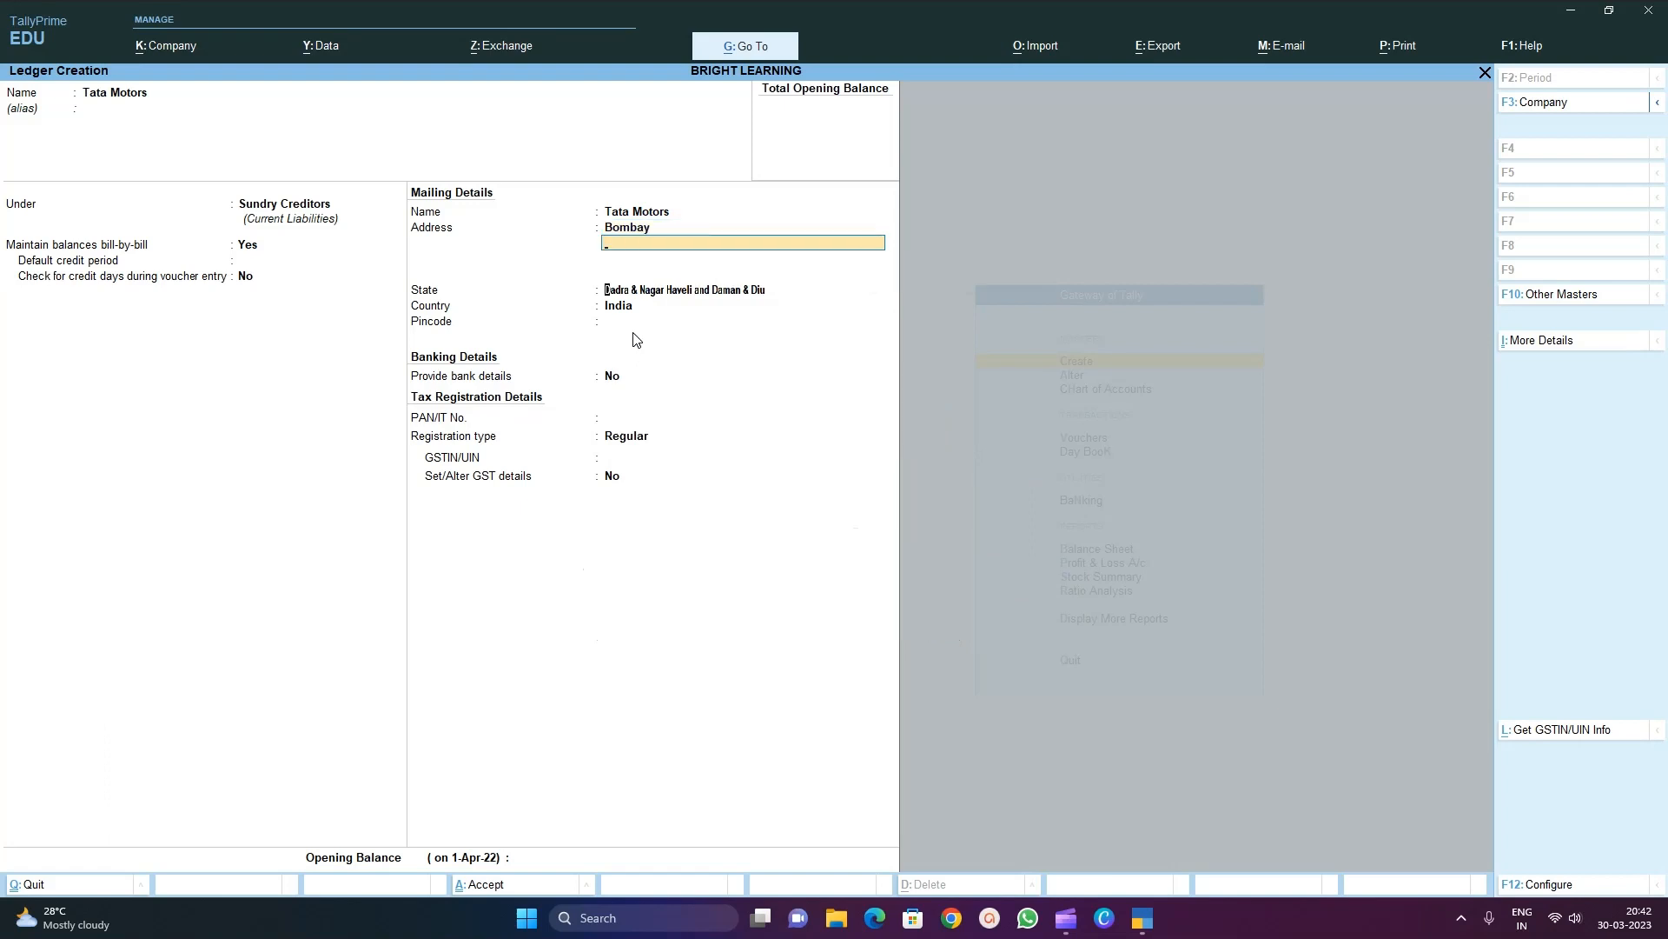
pyautogui.press('Return')
pyautogui.write('maha')
pyautogui.press('Return')
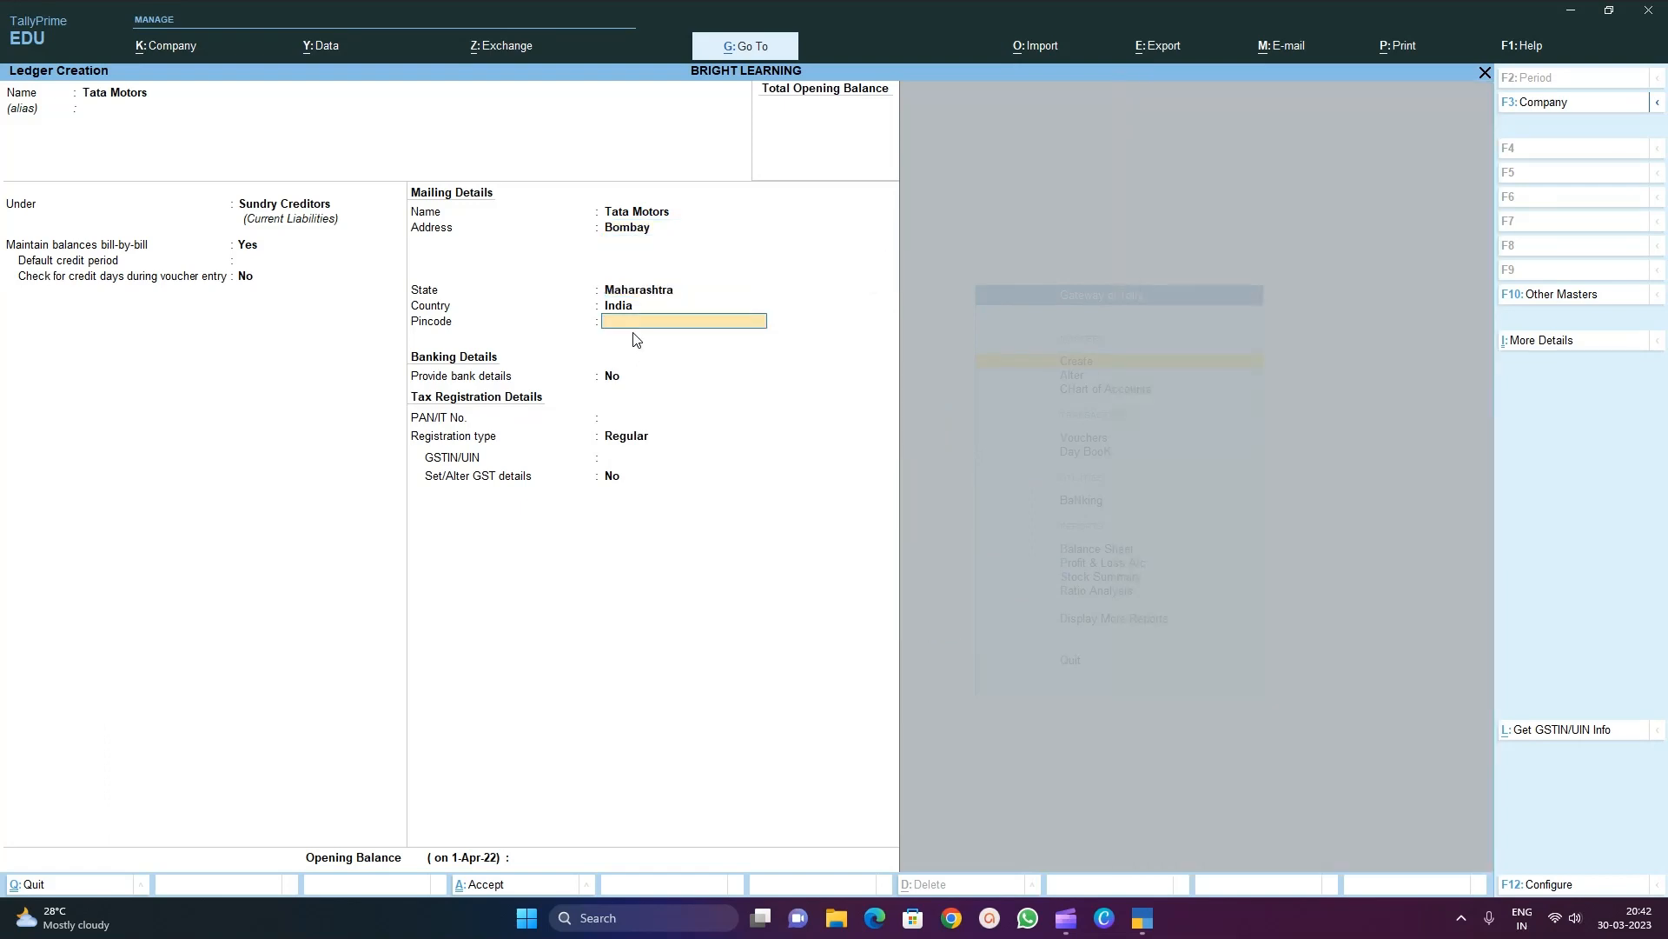
# Keep the Regular registration type, leave the pincode, bank, PAN and GST details at their defaults, and save the ledger
pyautogui.press('Return')
pyautogui.press('Return')
pyautogui.press('Return')
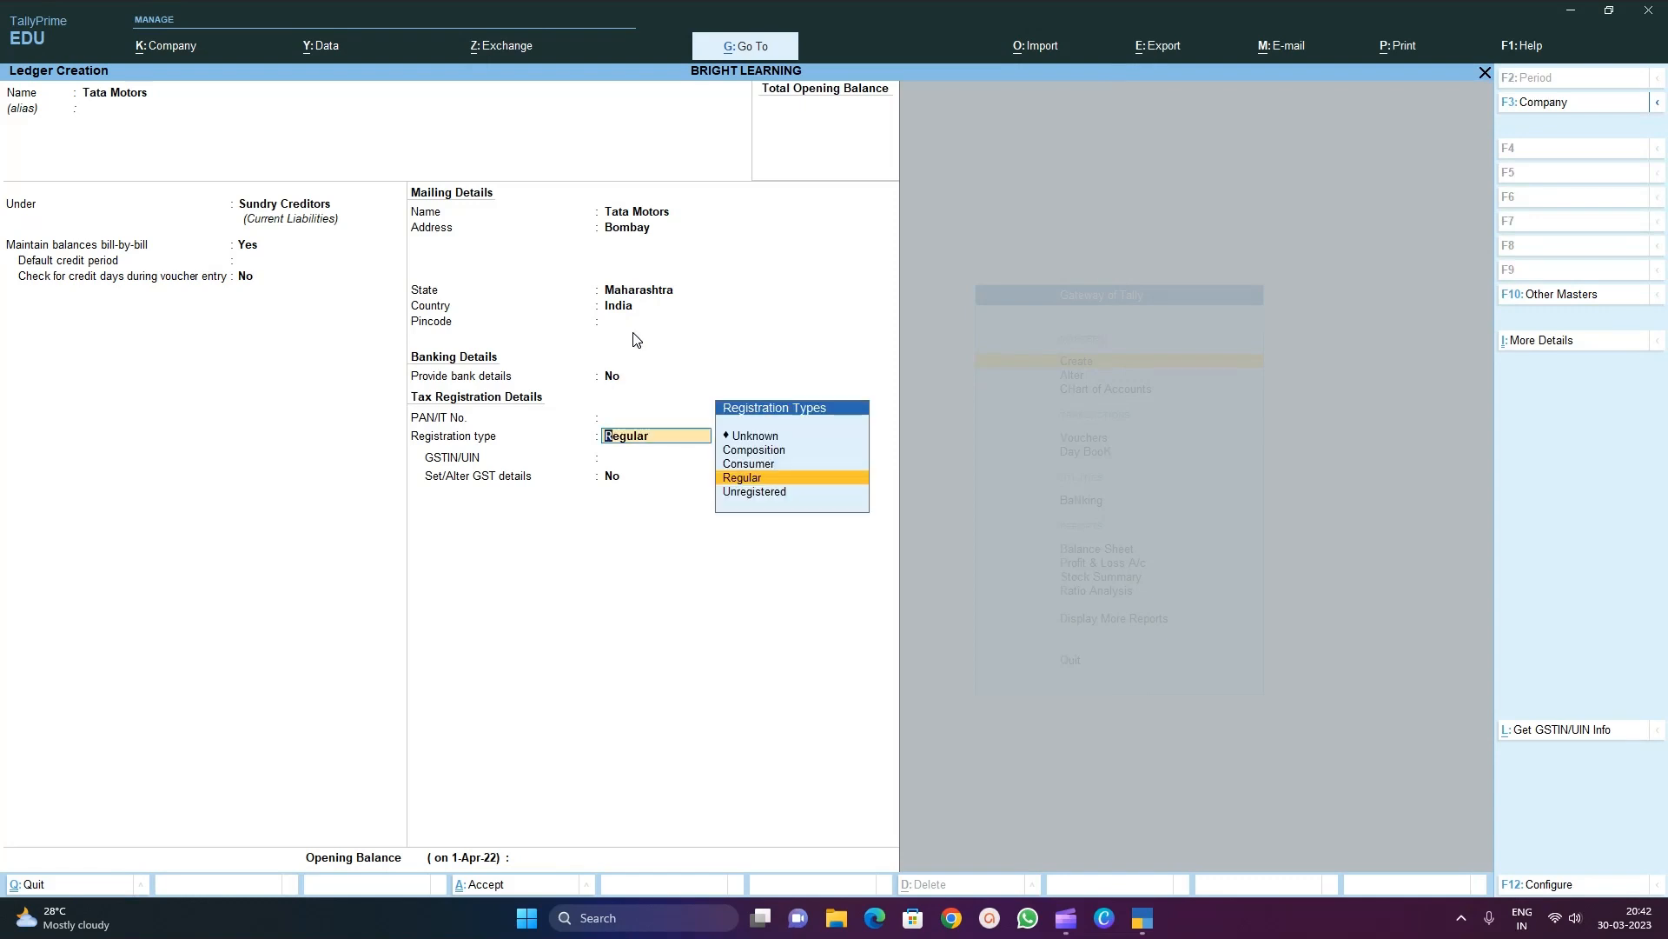
pyautogui.press('Down')
pyautogui.press('Up')
pyautogui.press('Return')
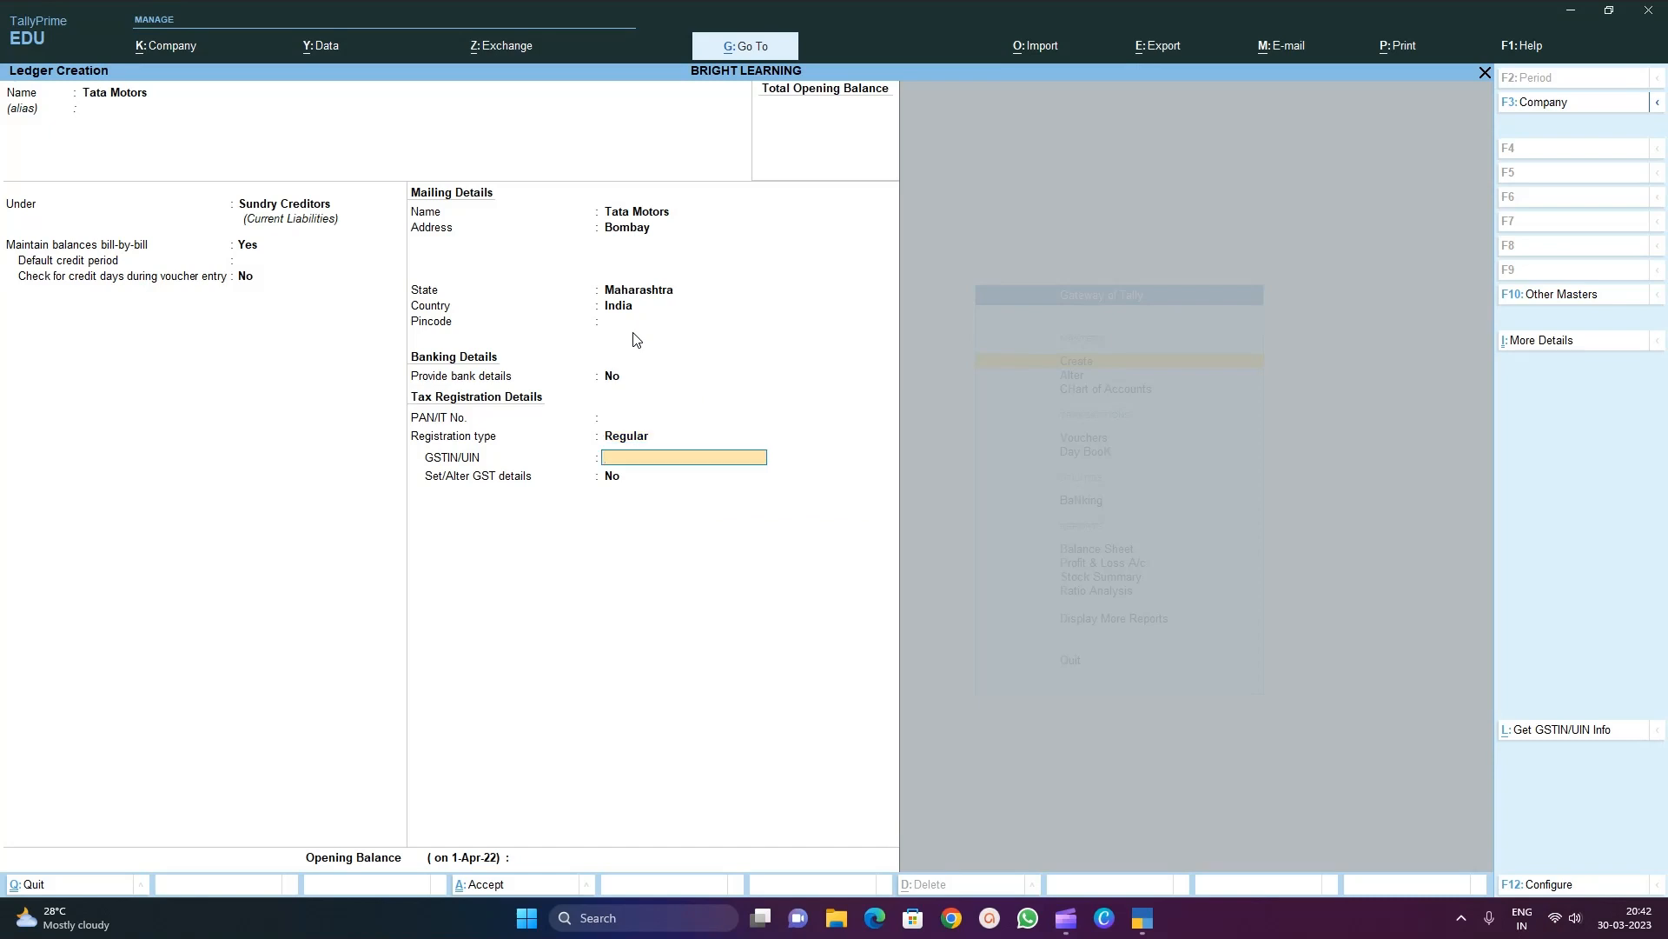
pyautogui.press('Return')
pyautogui.press('Return')
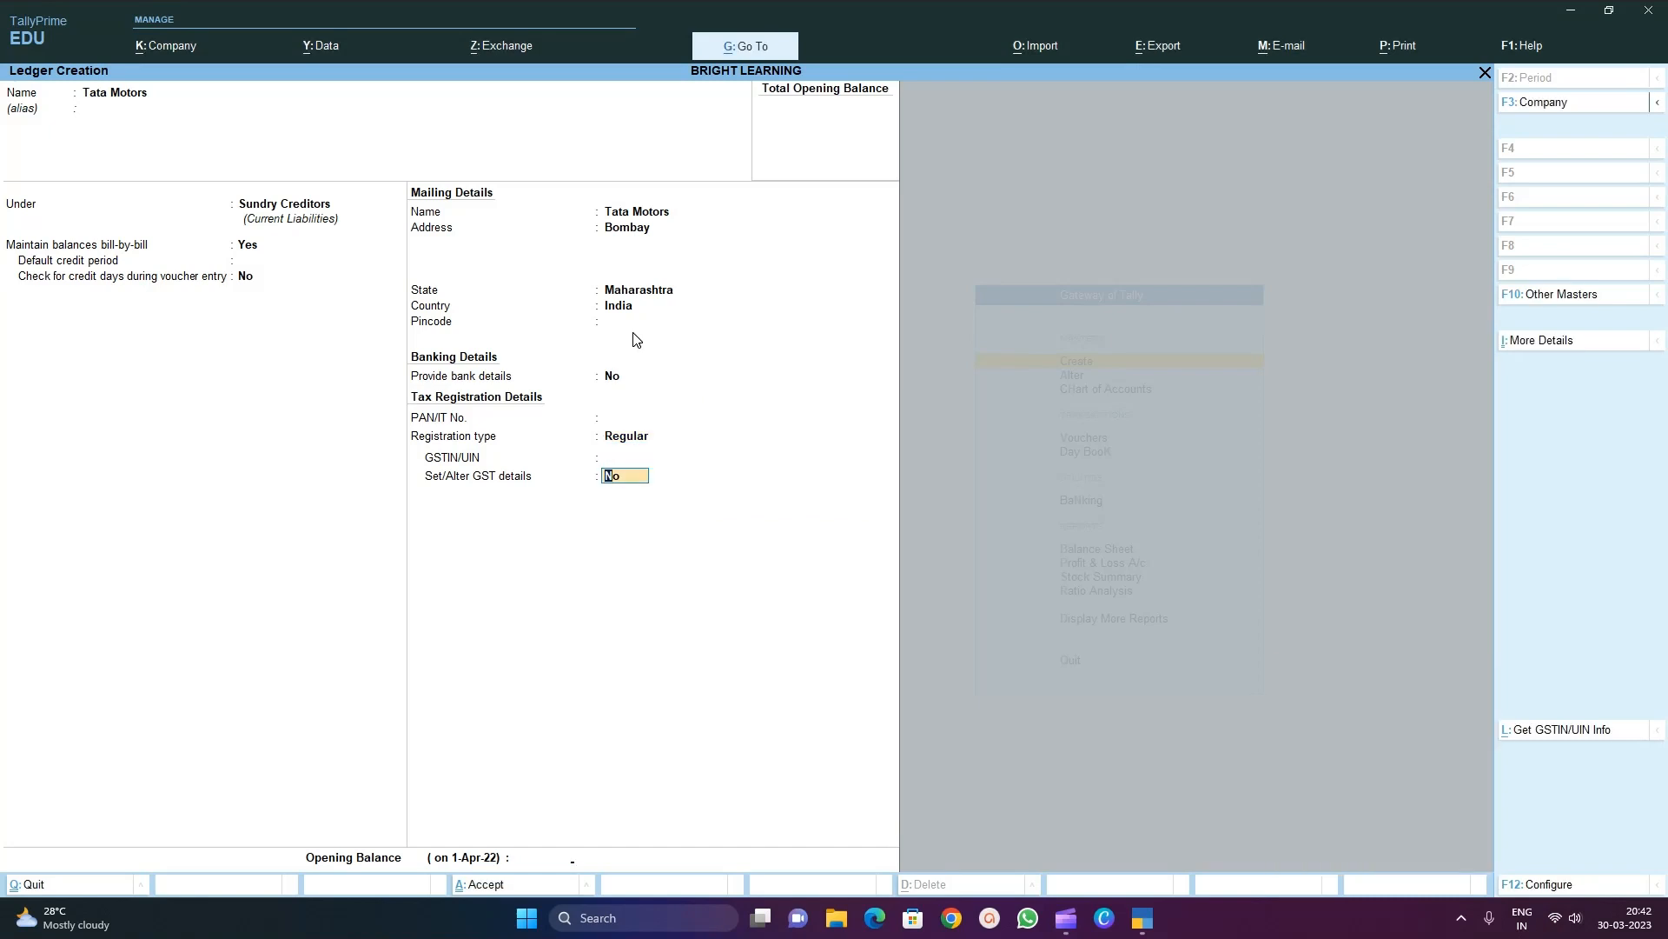
pyautogui.press('Return')
pyautogui.press('Return')
pyautogui.press('Return')
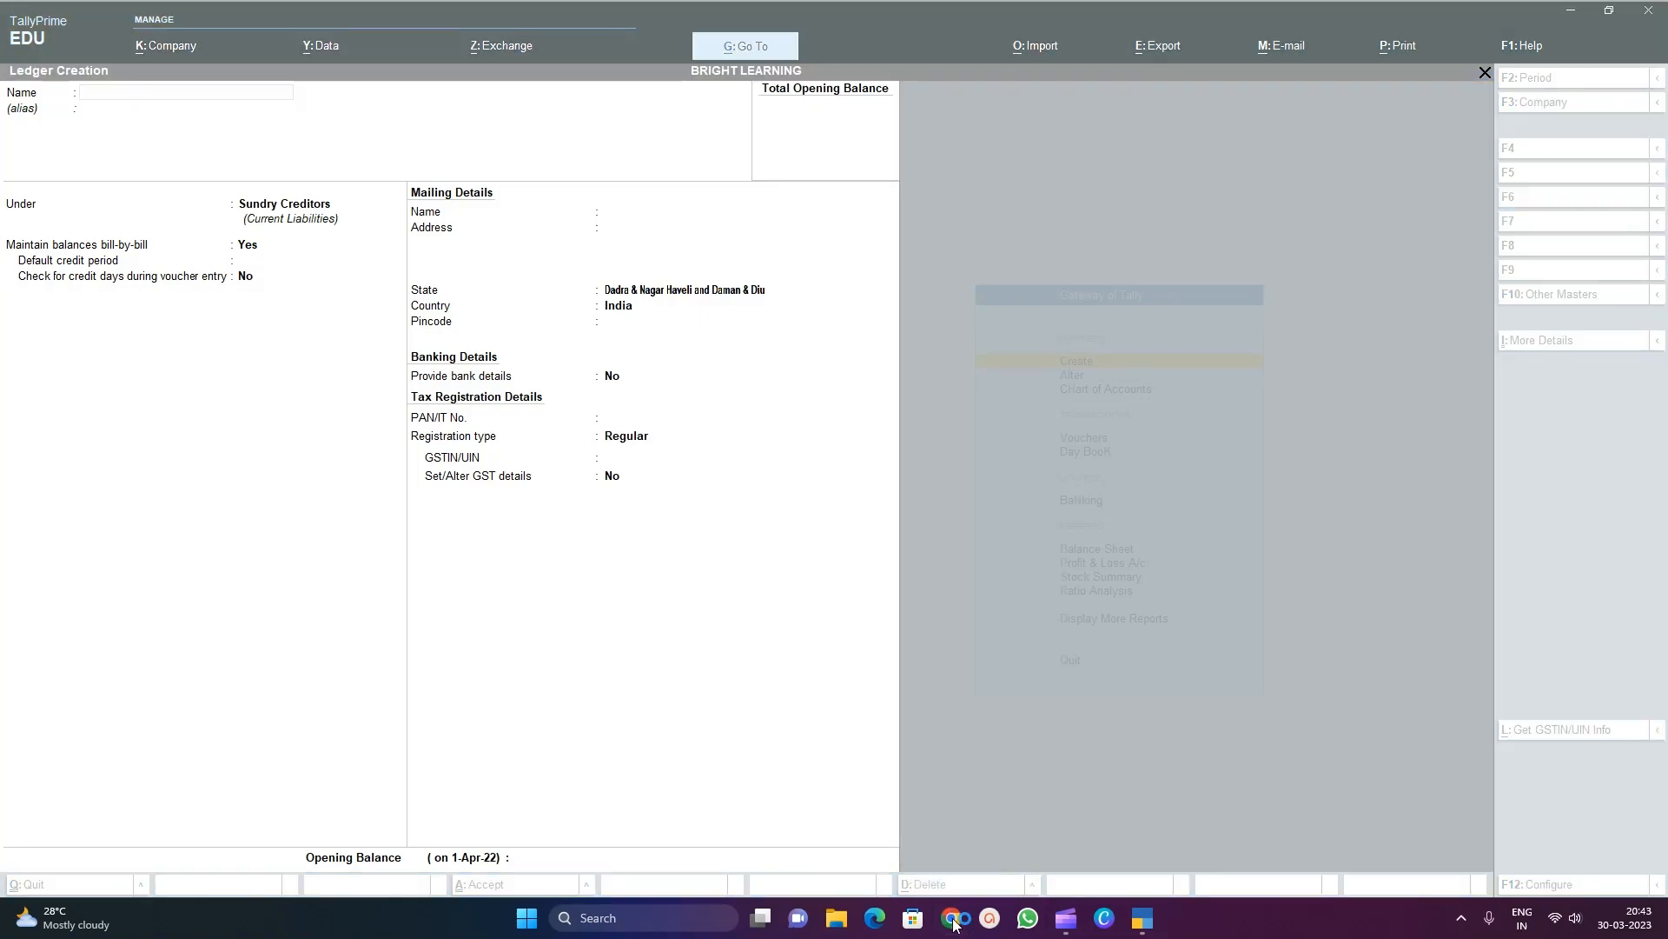
# Switch to Chrome, search Google for gst and open the GST Portal
pyautogui.click(969, 928)
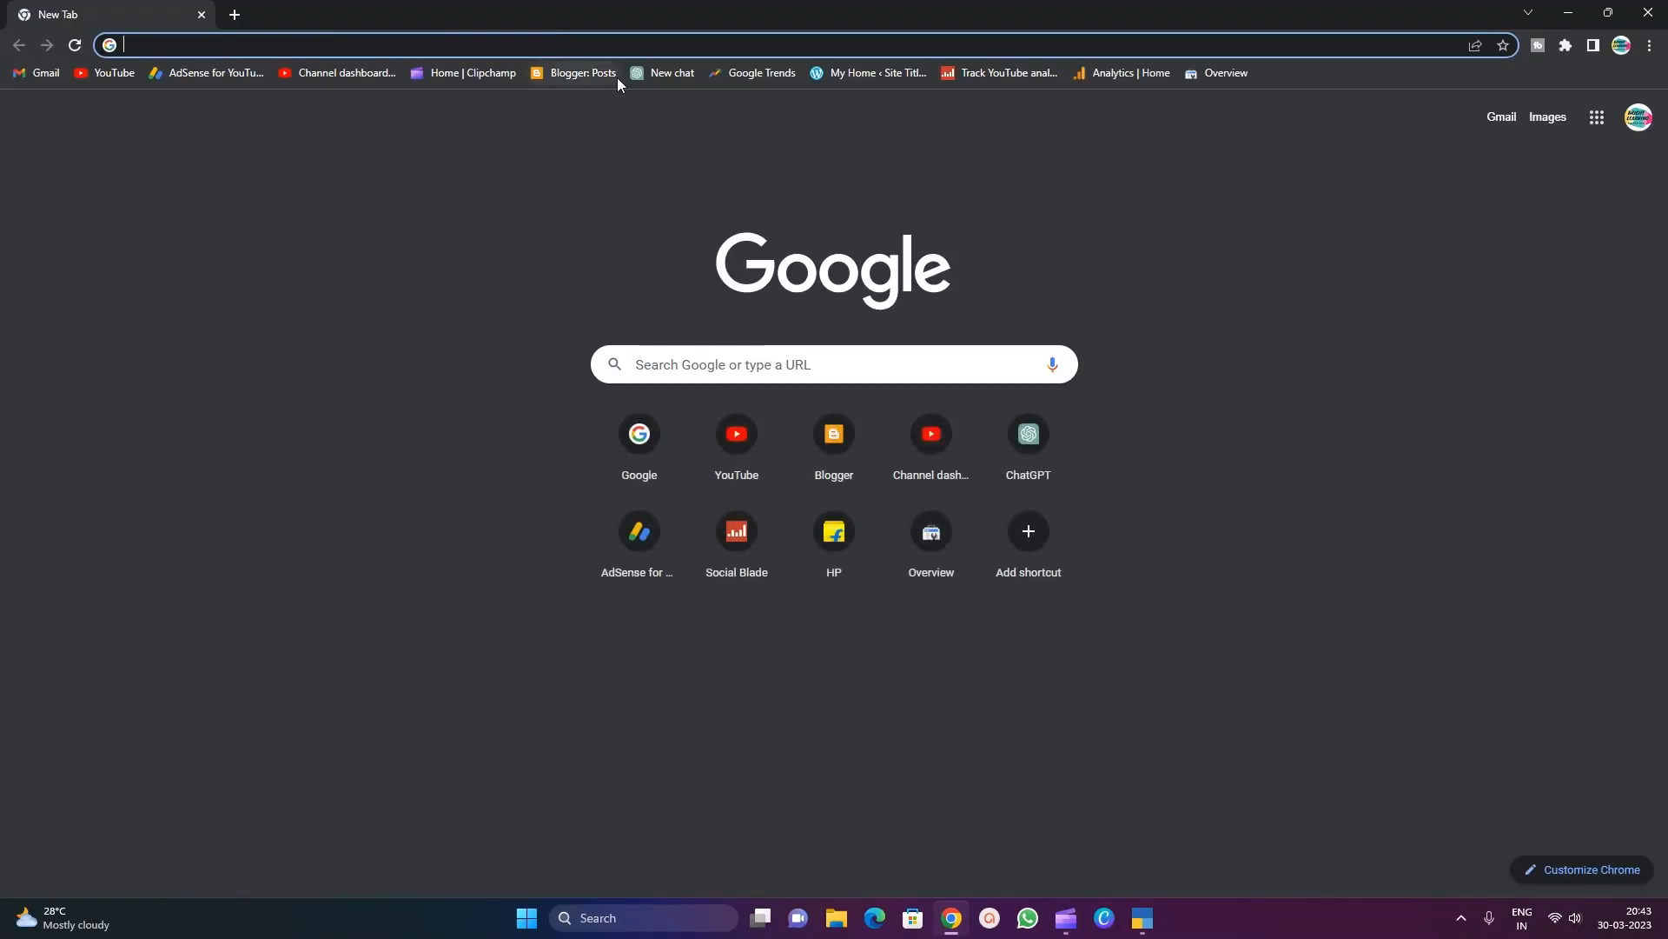
pyautogui.click(280, 48)
pyautogui.write('gst')
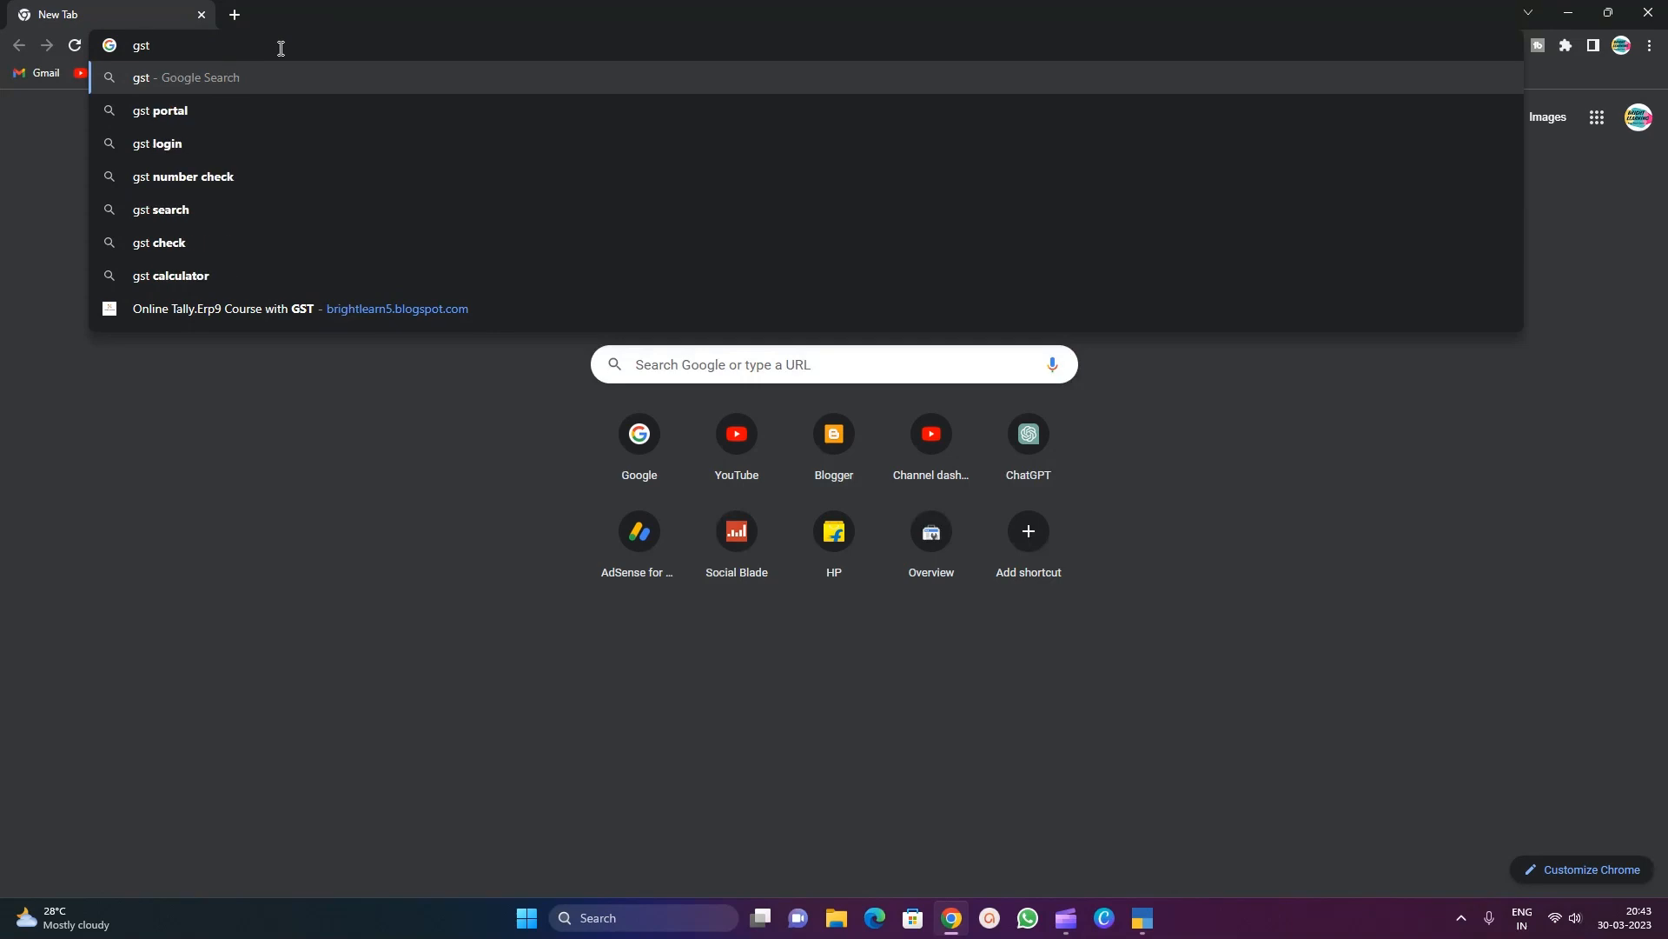
pyautogui.press('Return')
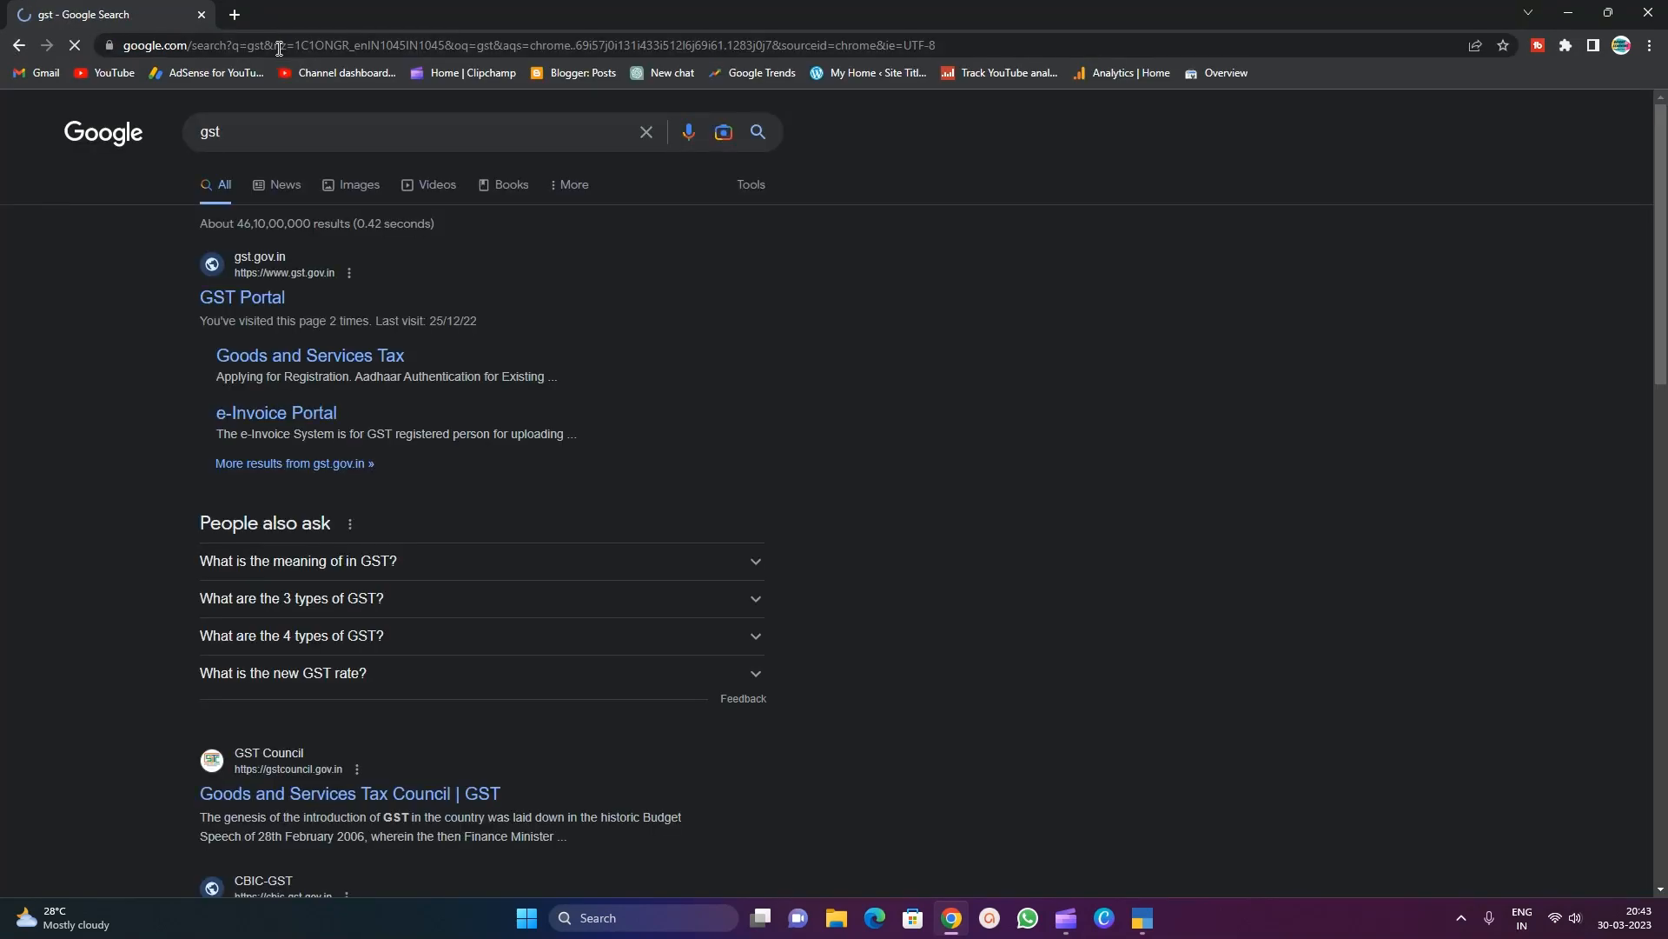
pyautogui.click(259, 306)
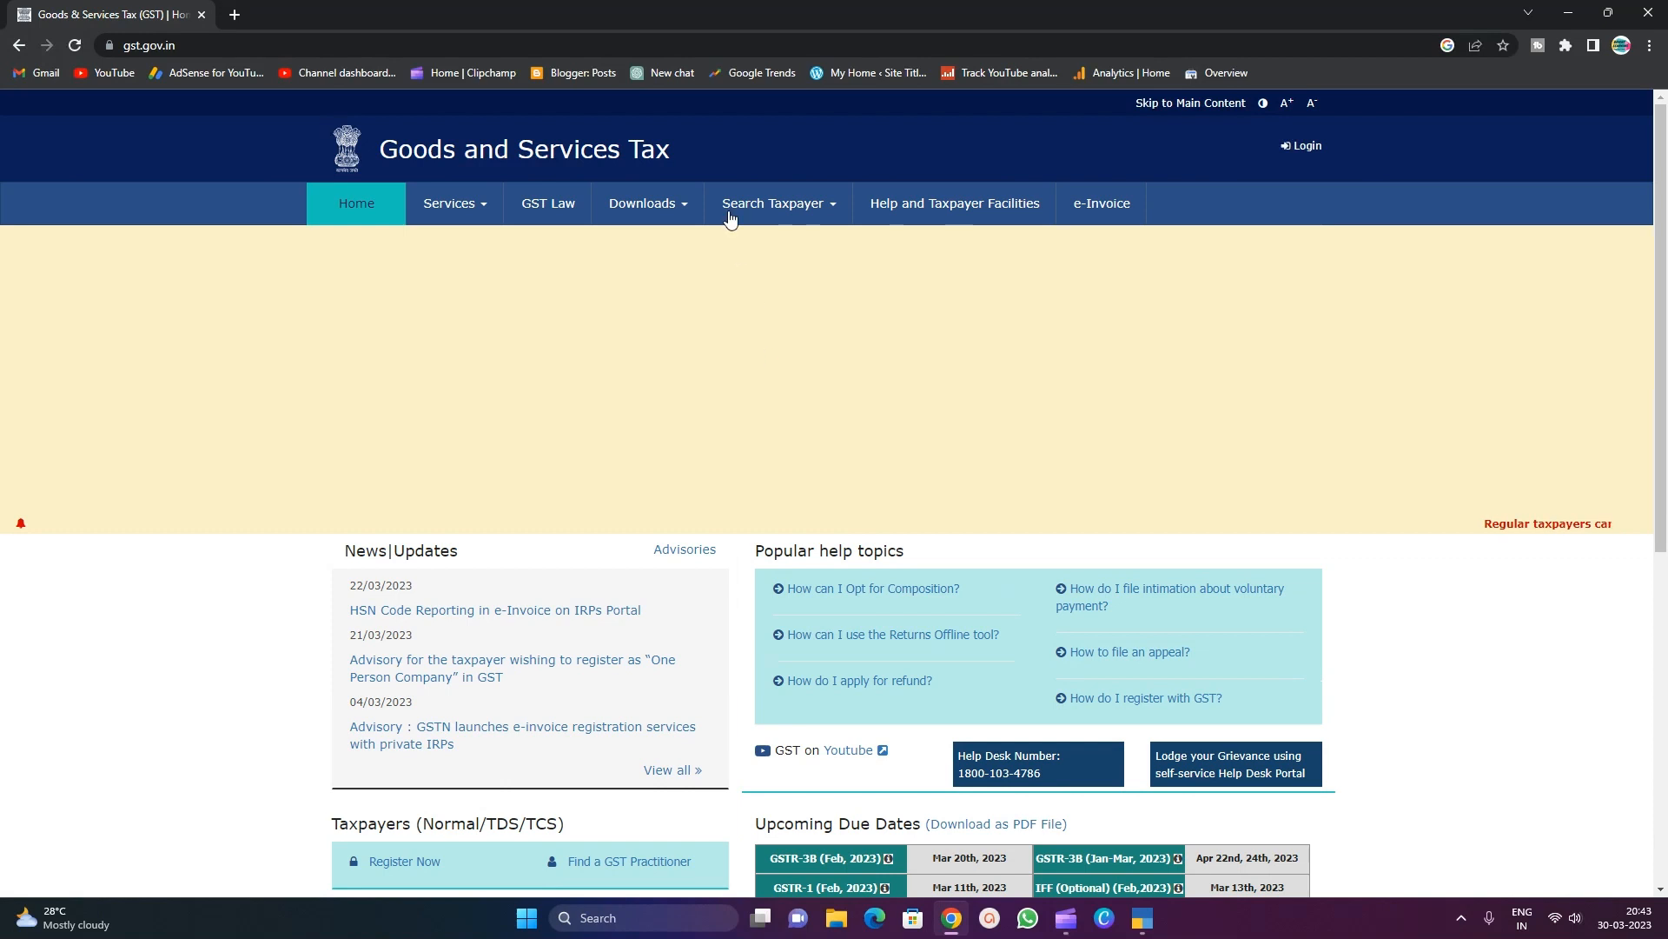
# Open the taxpayer search by GSTIN/UIN and enter 26 as the taxpayer's GSTIN/UIN
pyautogui.moveTo(738, 209)
pyautogui.click(367, 240)
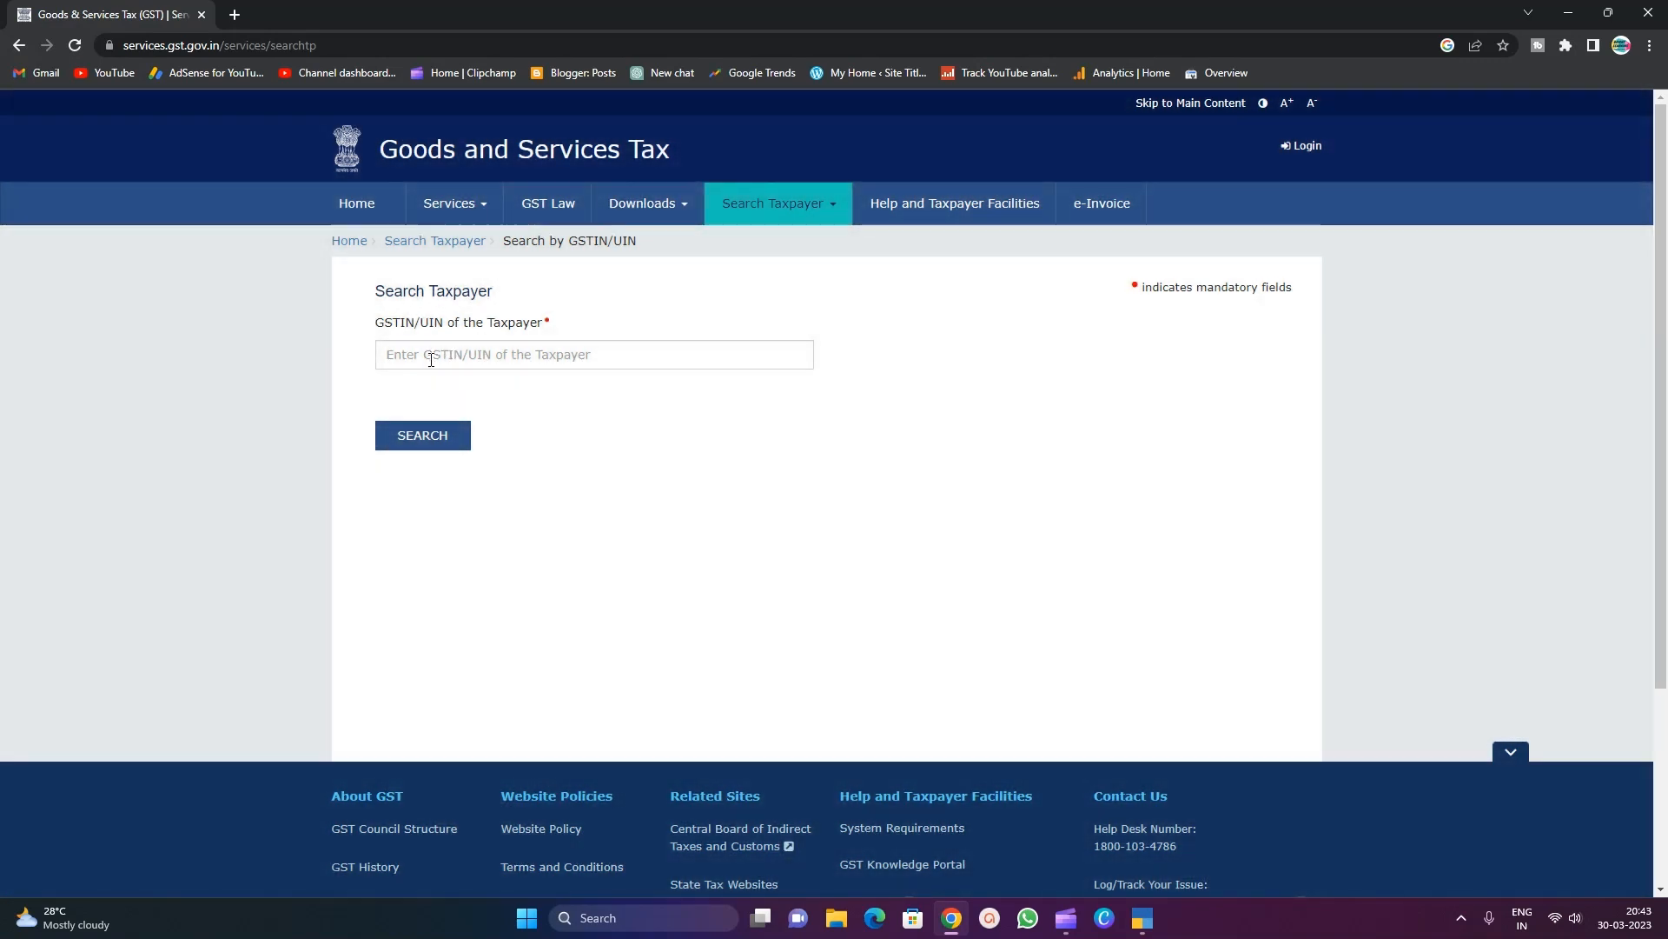
pyautogui.click(431, 360)
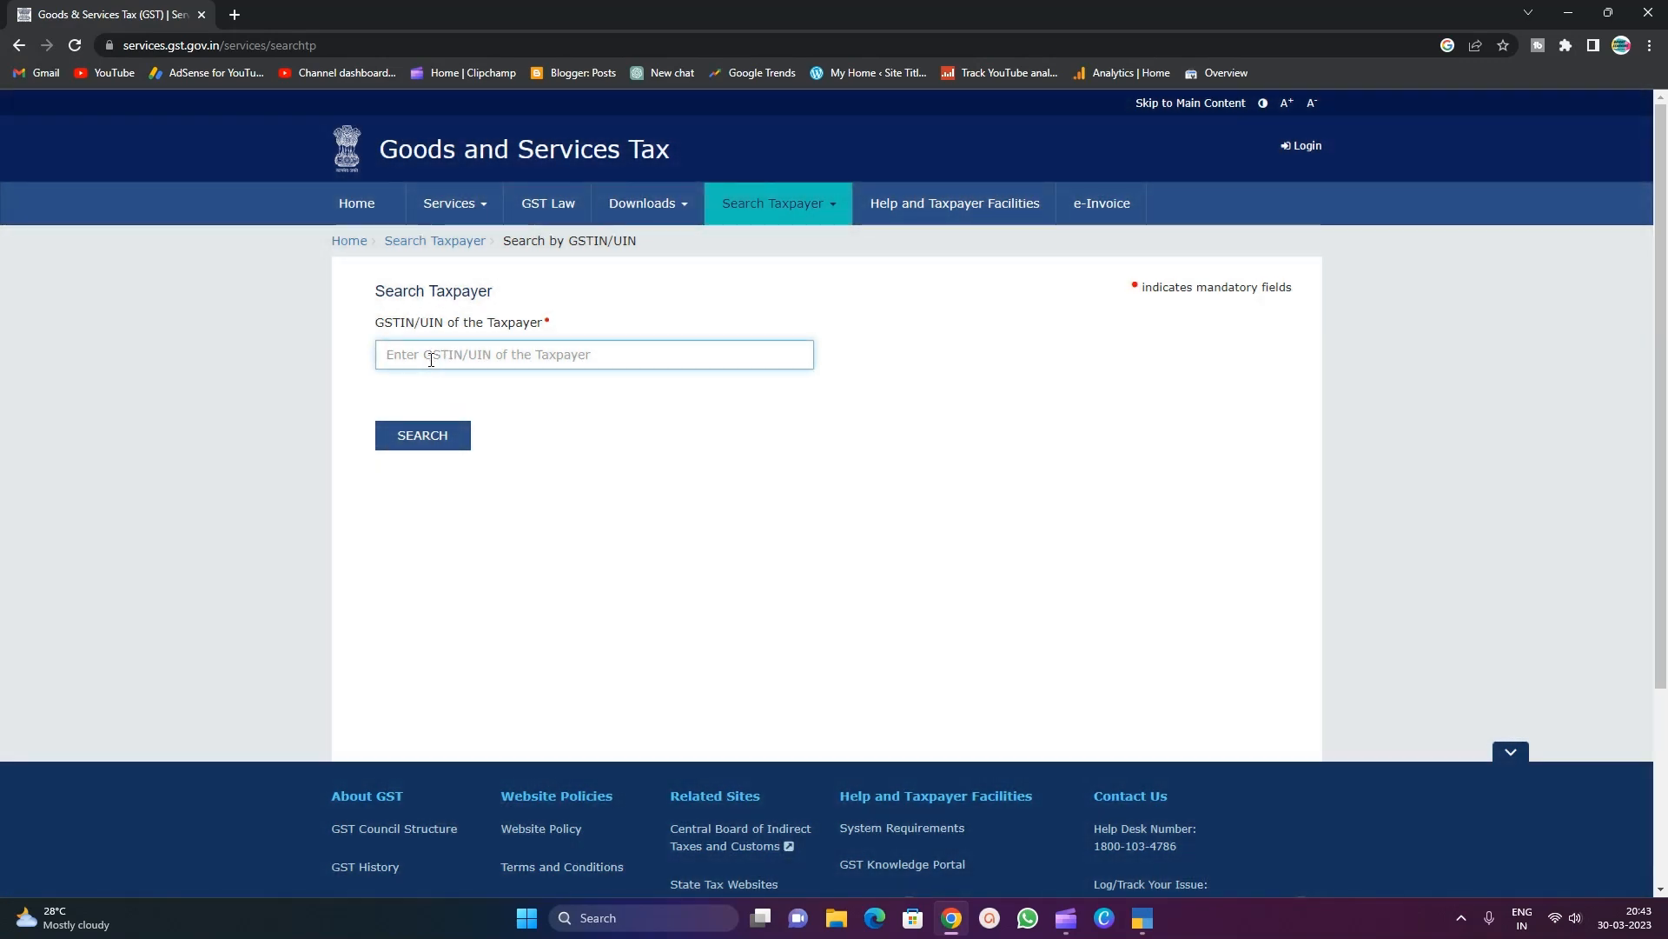
pyautogui.write('26')
pyautogui.click(441, 420)
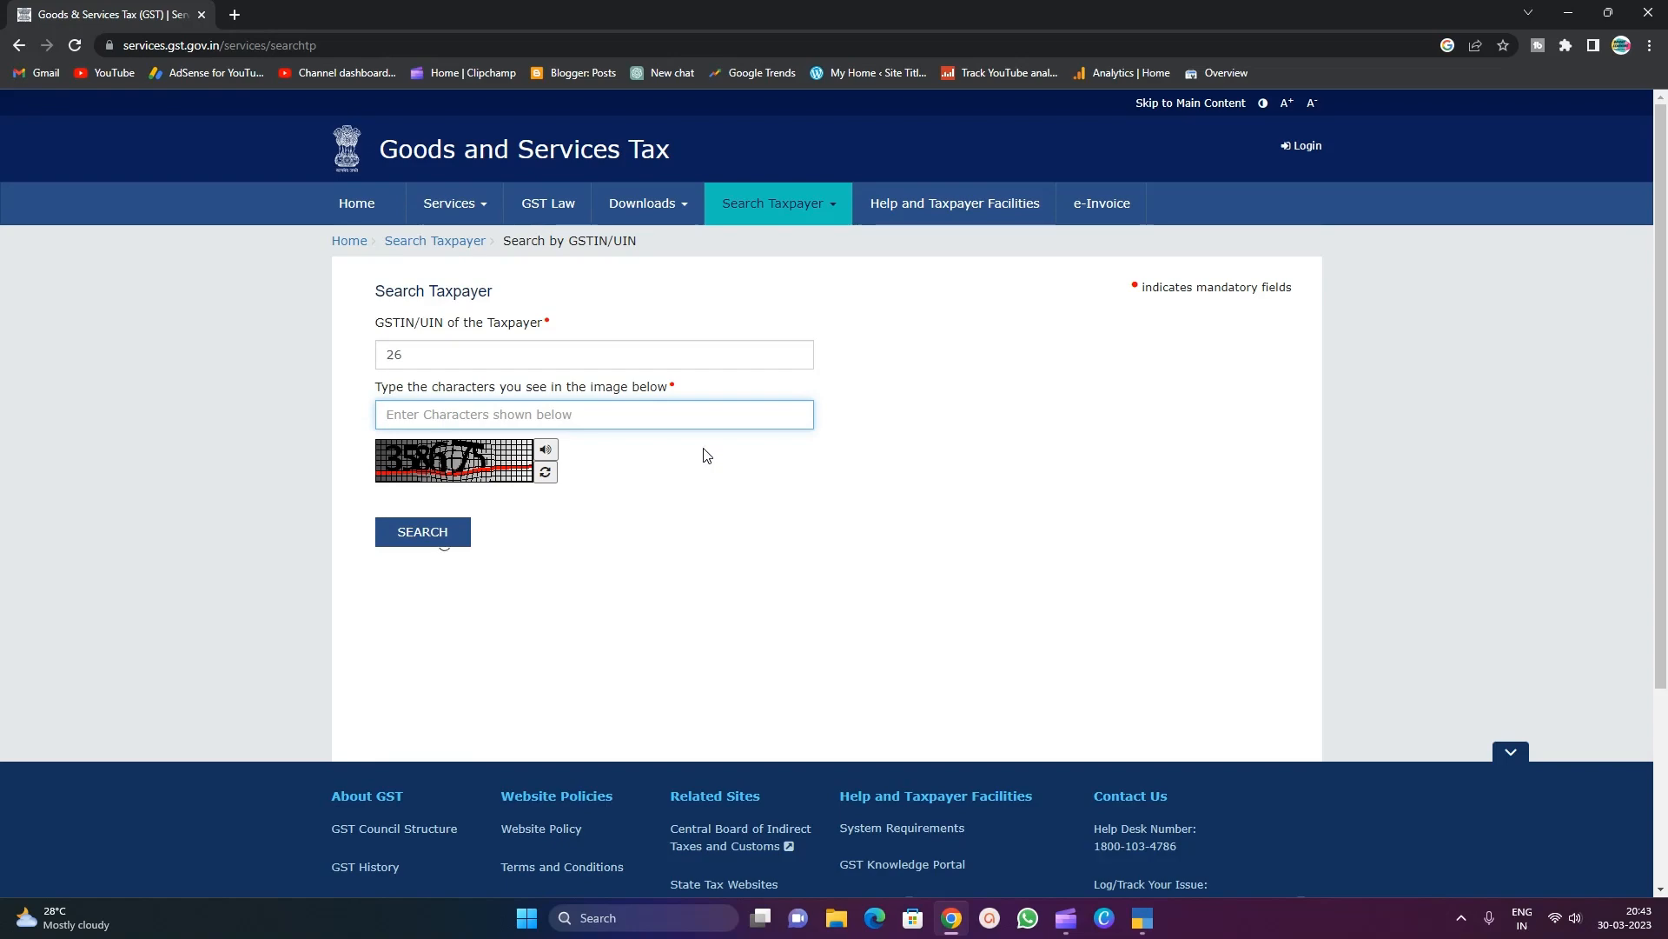
pyautogui.scroll(-2, 707, 455)
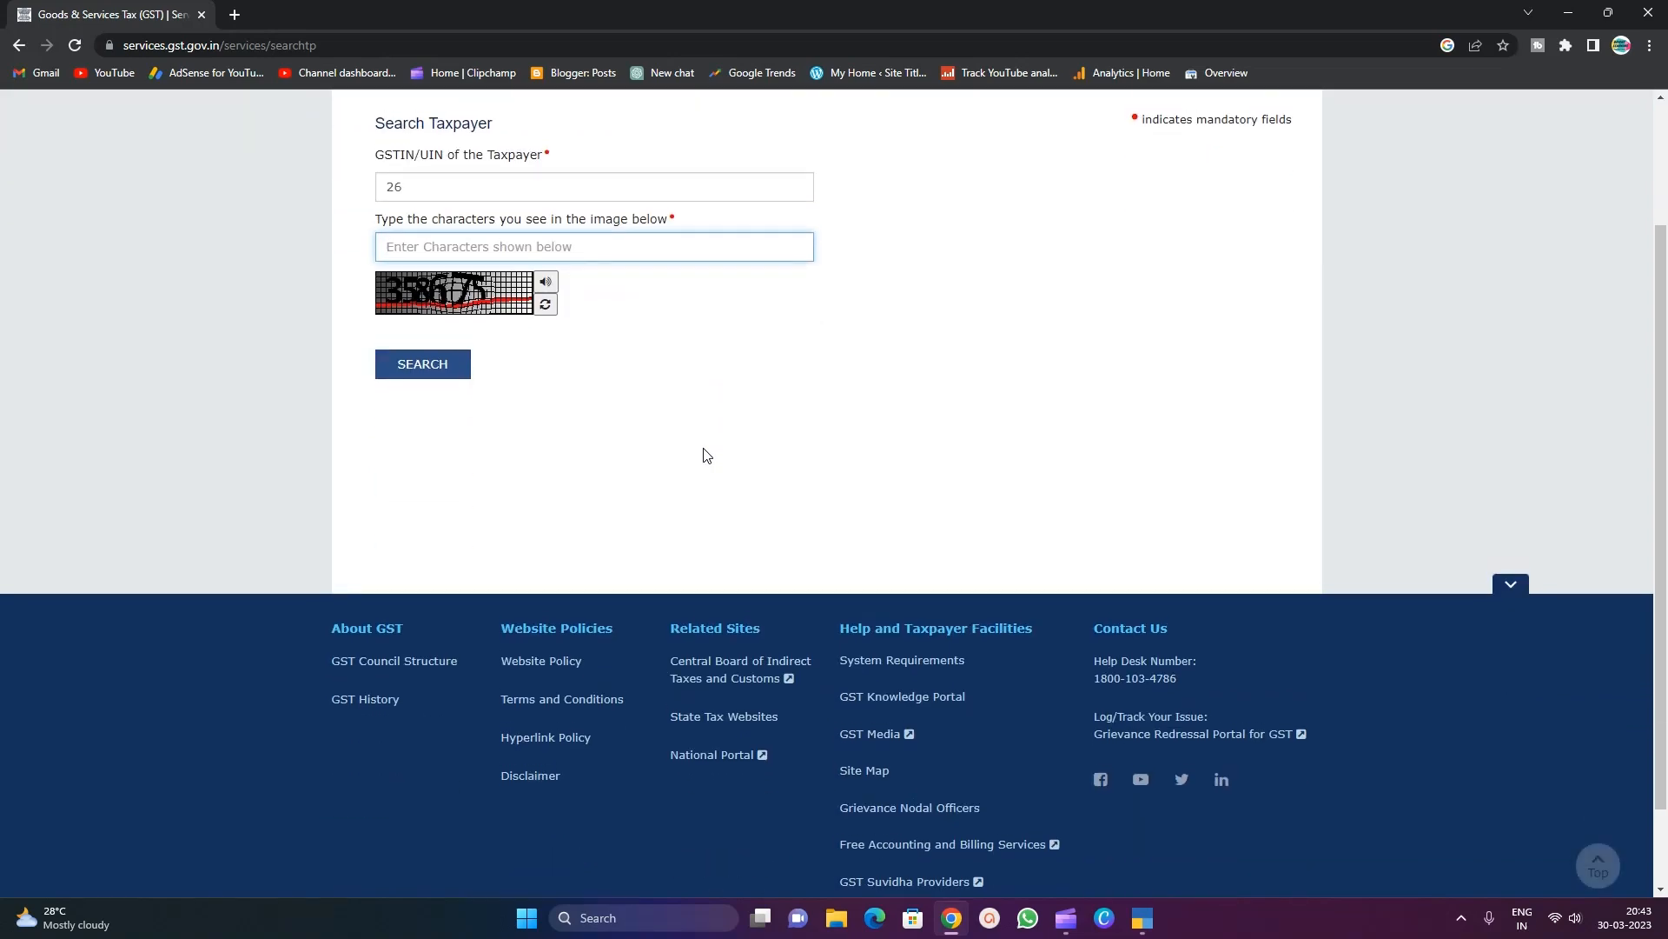
pyautogui.scroll(2, 706, 455)
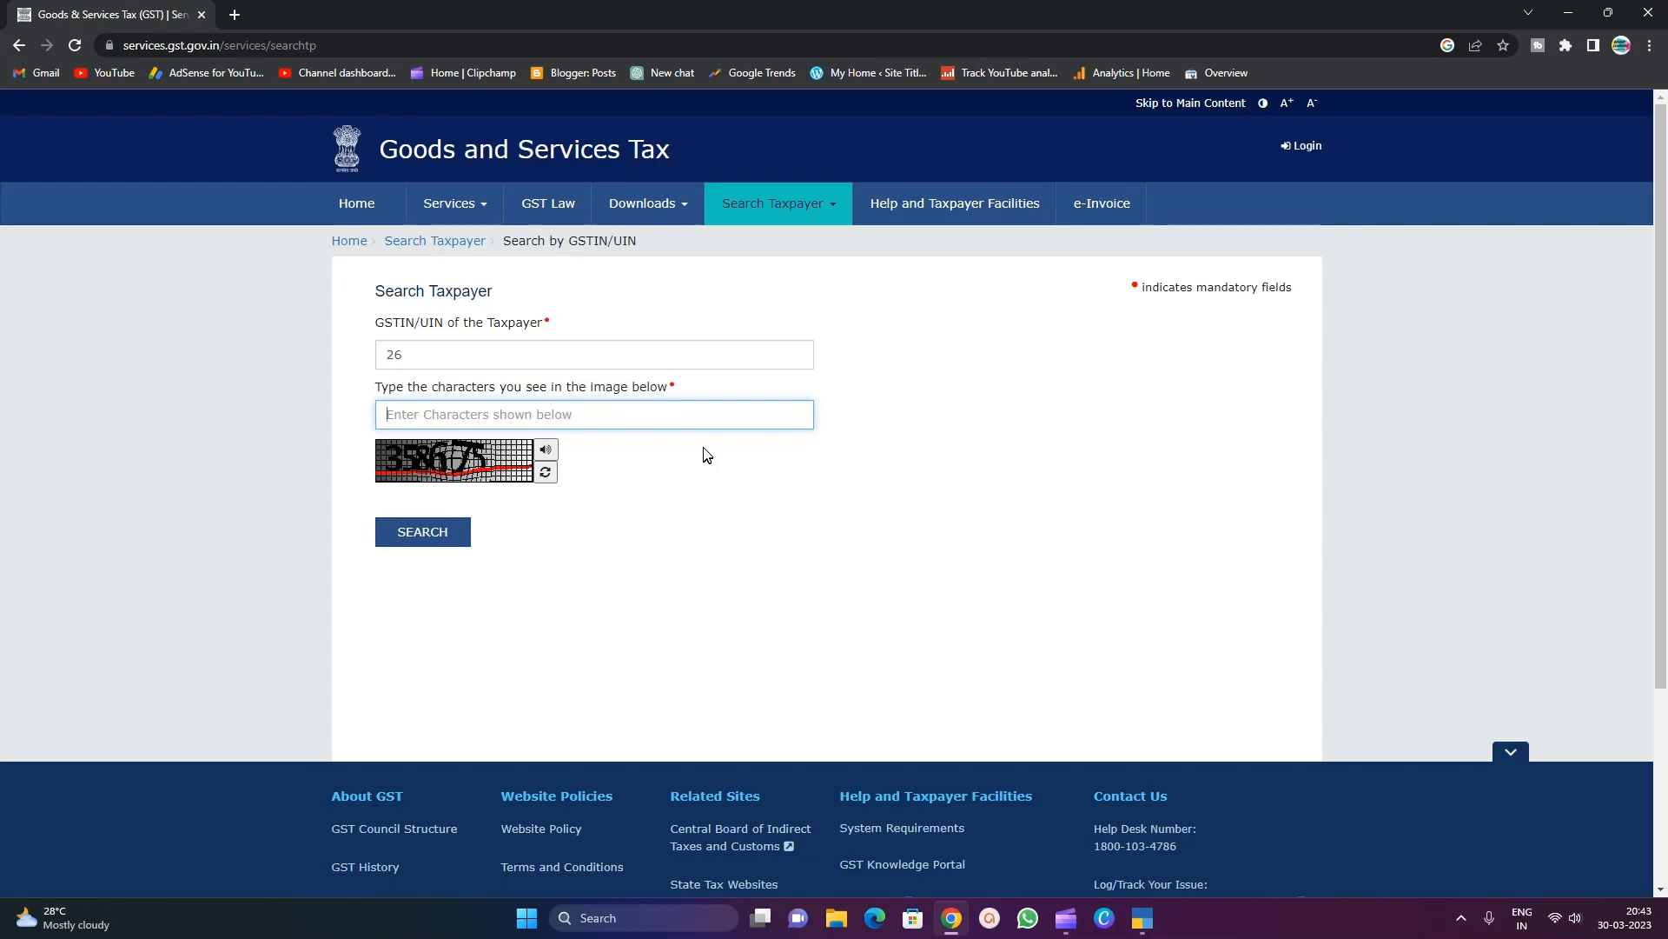
# Switch back to TallyPrime's blank ledger creation form
pyautogui.hotkey('alt', 'Tab')
pyautogui.hotkey('alt', 'Tab')
pyautogui.hotkey('alt', 'Tab')
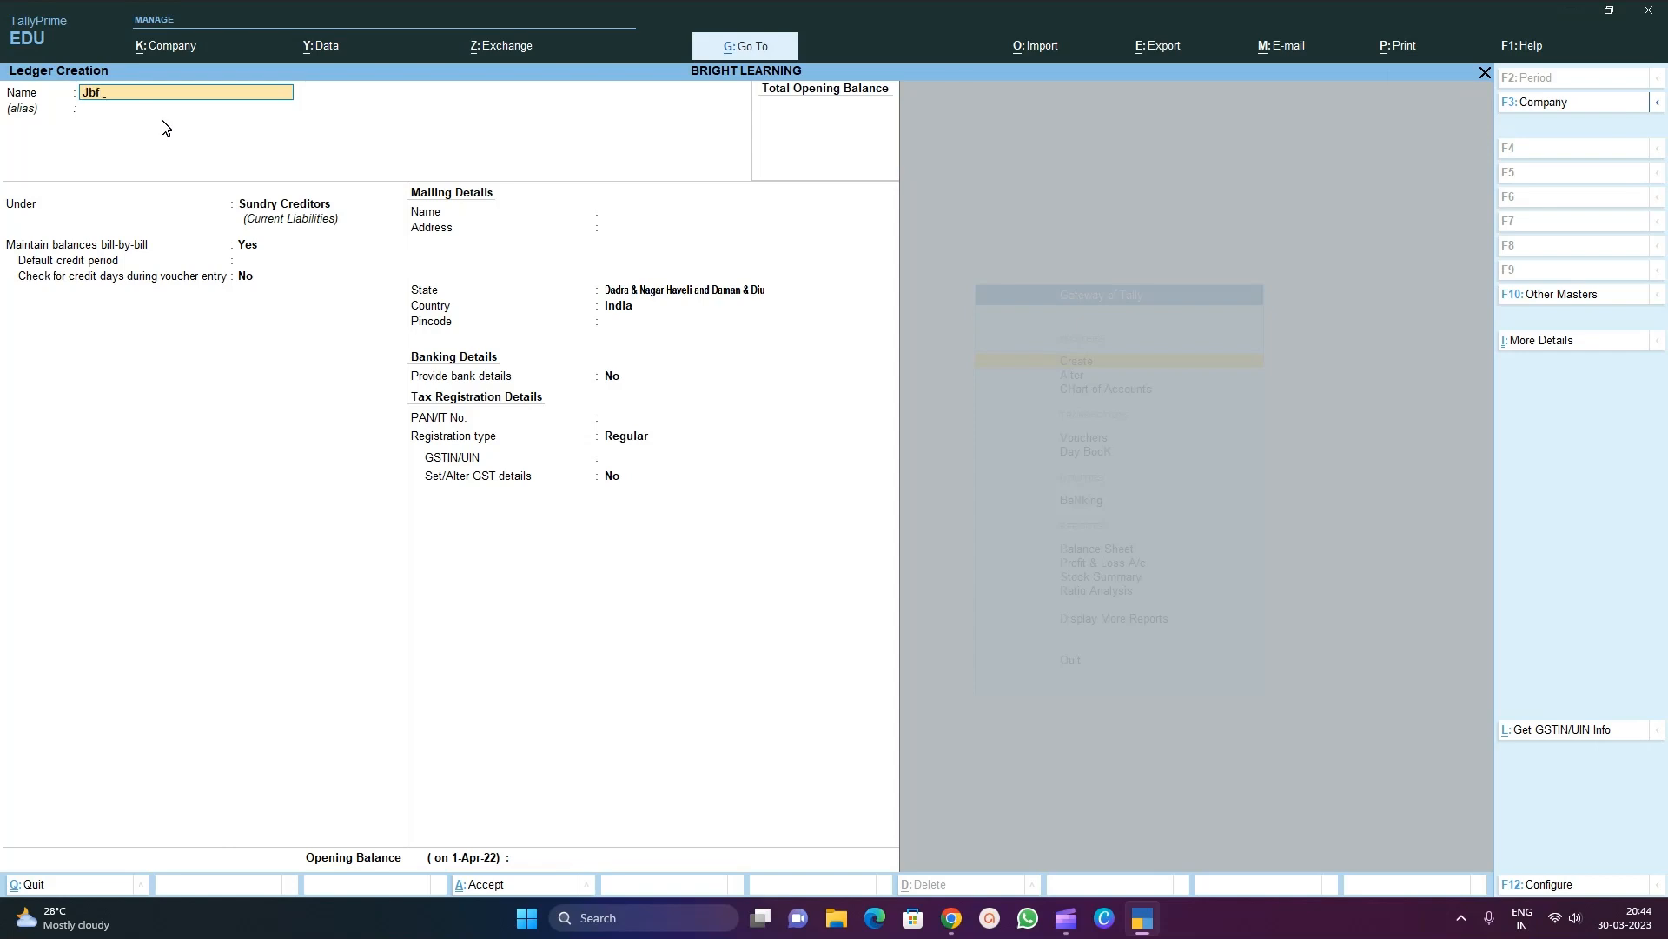
pyautogui.write('BF')
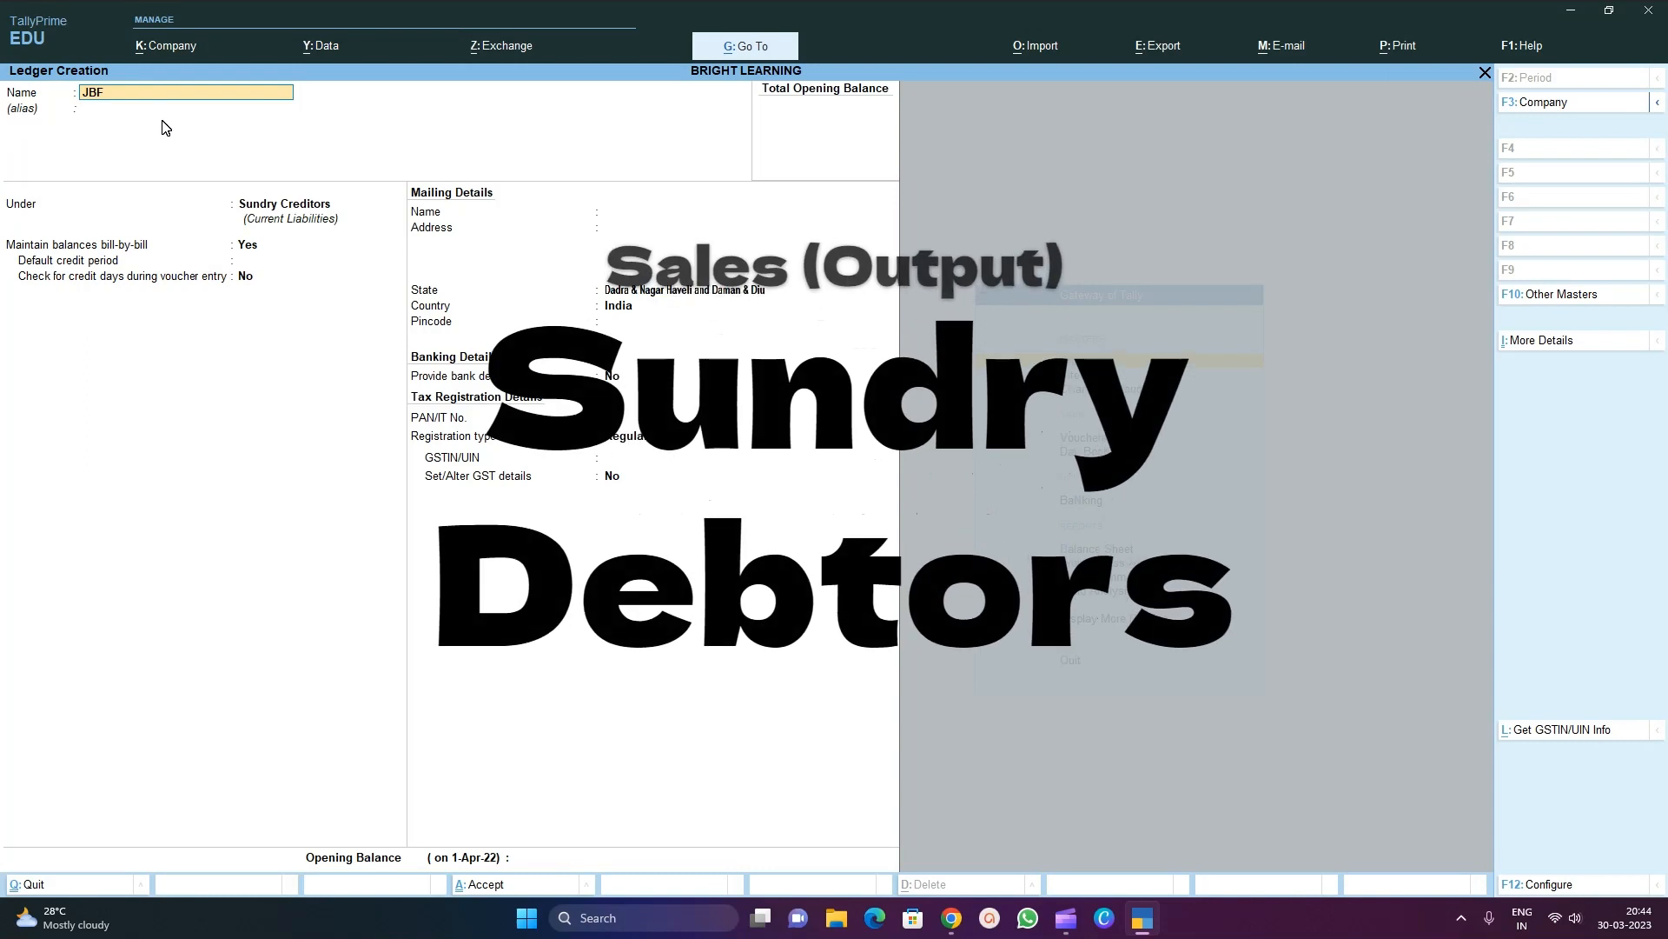
pyautogui.press('BackSpace')
pyautogui.press('BackSpace')
pyautogui.press('BackSpace')
# Name the ledger HUNDUSTAN UNILIVER and place it under Sundry Debtors, keeping the default bill-by-bill settings
pyautogui.write('HUNDUSTAN UNIL')
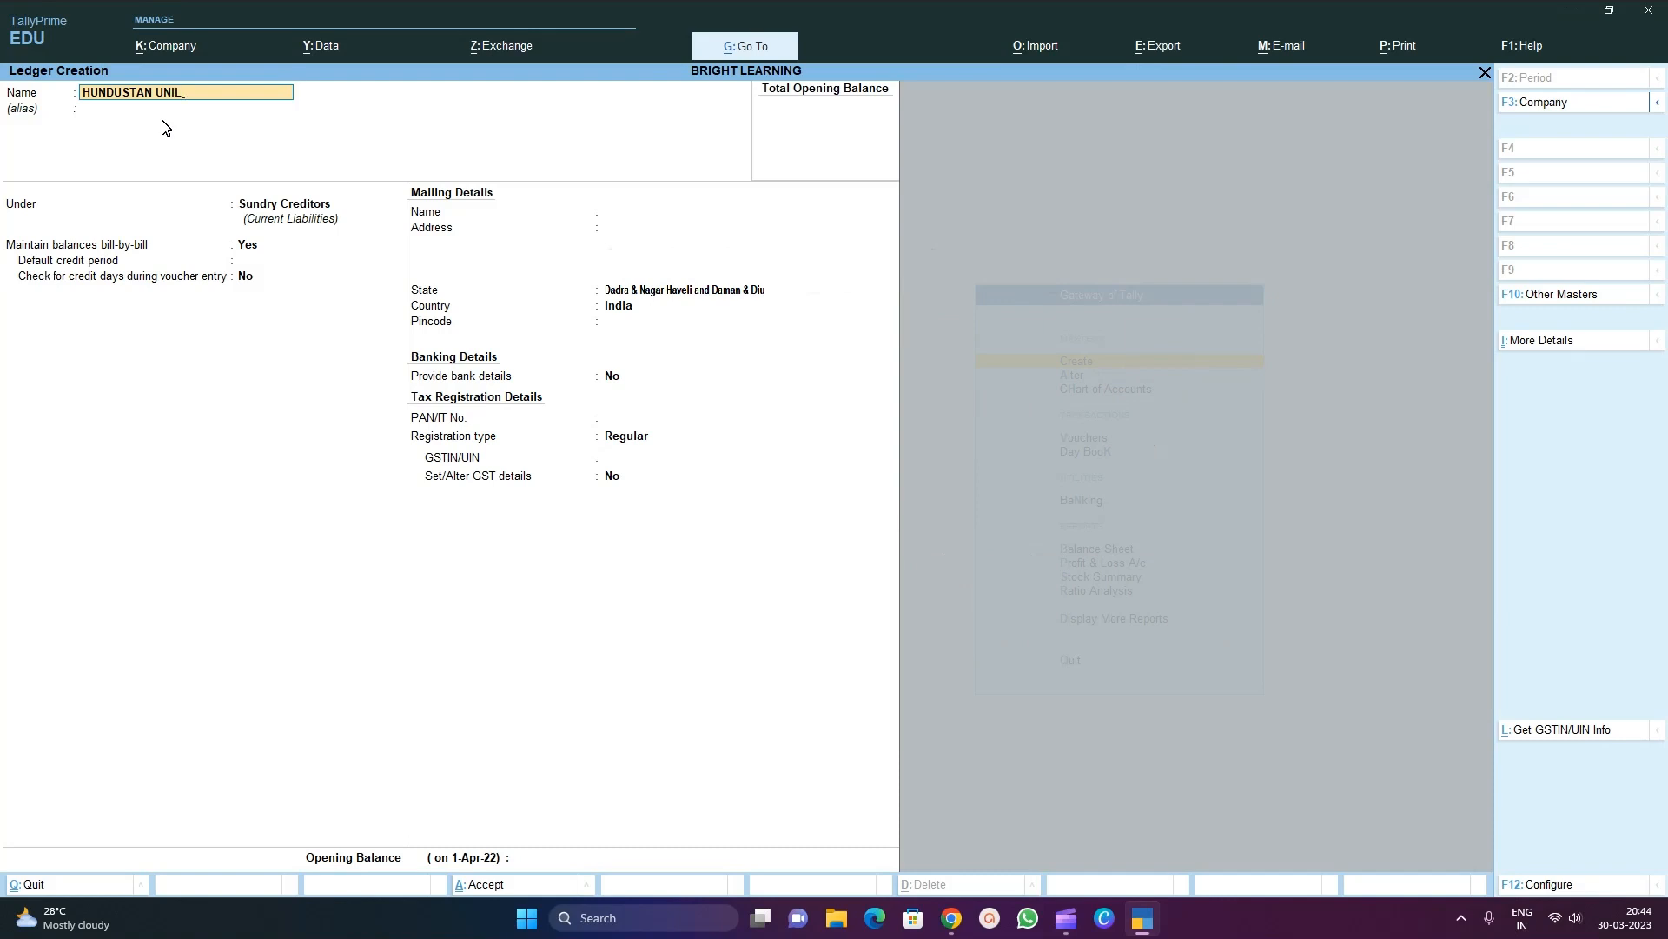
pyautogui.write('IVER')
pyautogui.press('Return')
pyautogui.write('SUND')
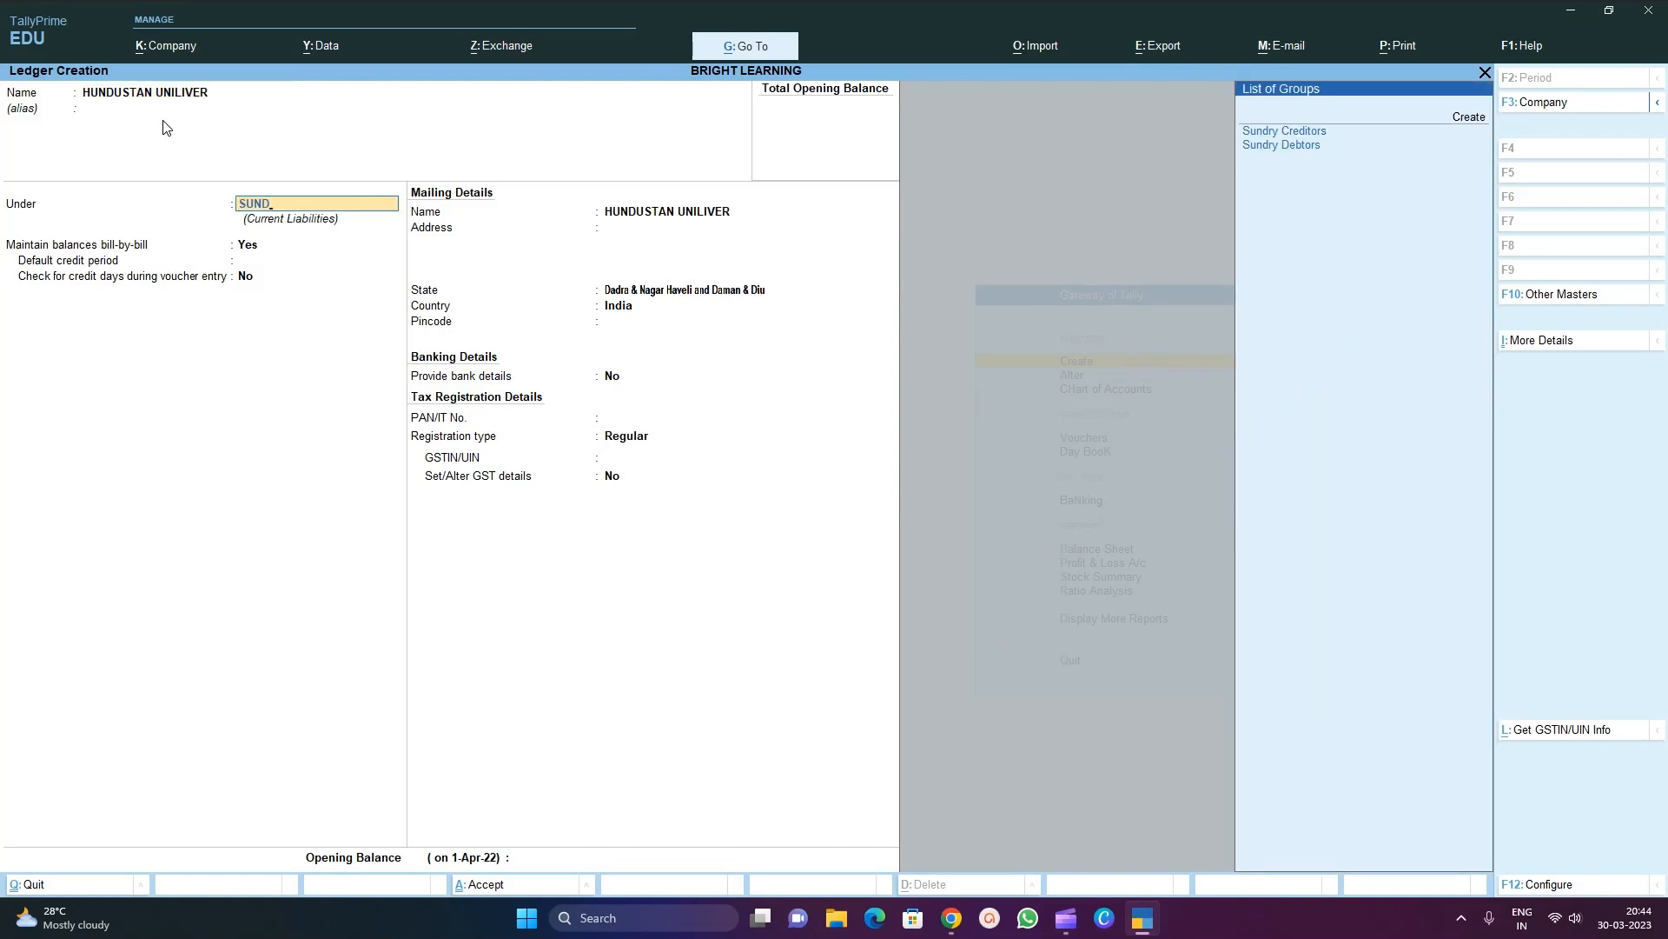
pyautogui.press('Down')
pyautogui.press('Return')
pyautogui.press('Return')
pyautogui.press('Return')
pyautogui.press('Return')
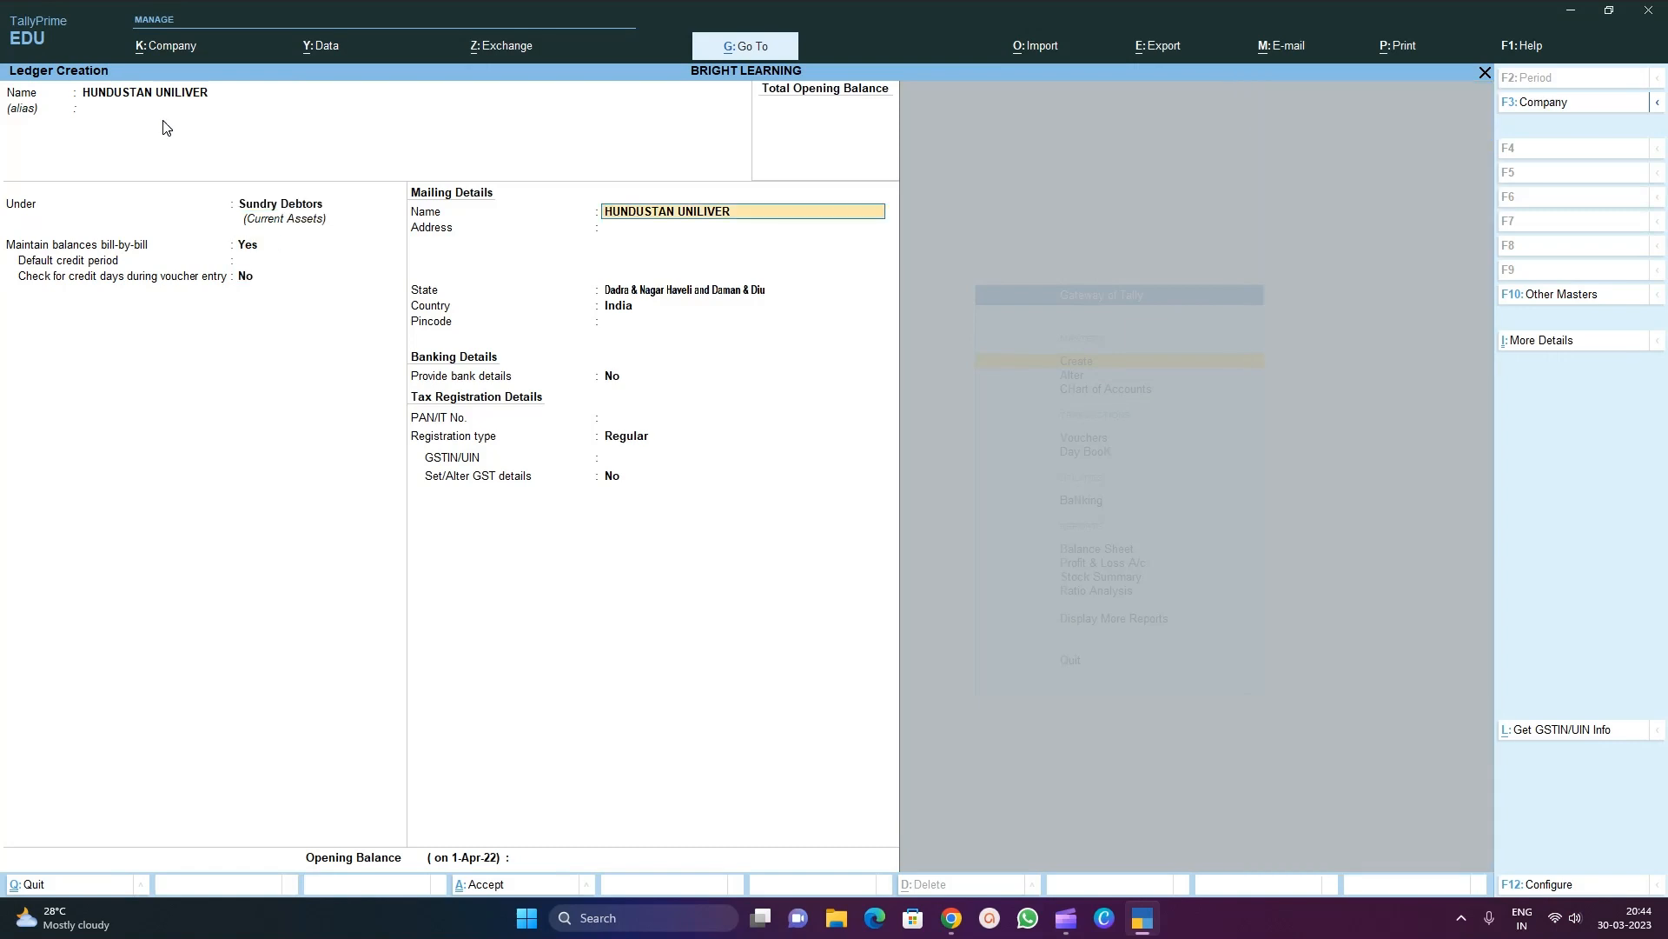
# Fill in the ledger's mailing details with VAPI as the address and Gujarat as the state
pyautogui.press('Return')
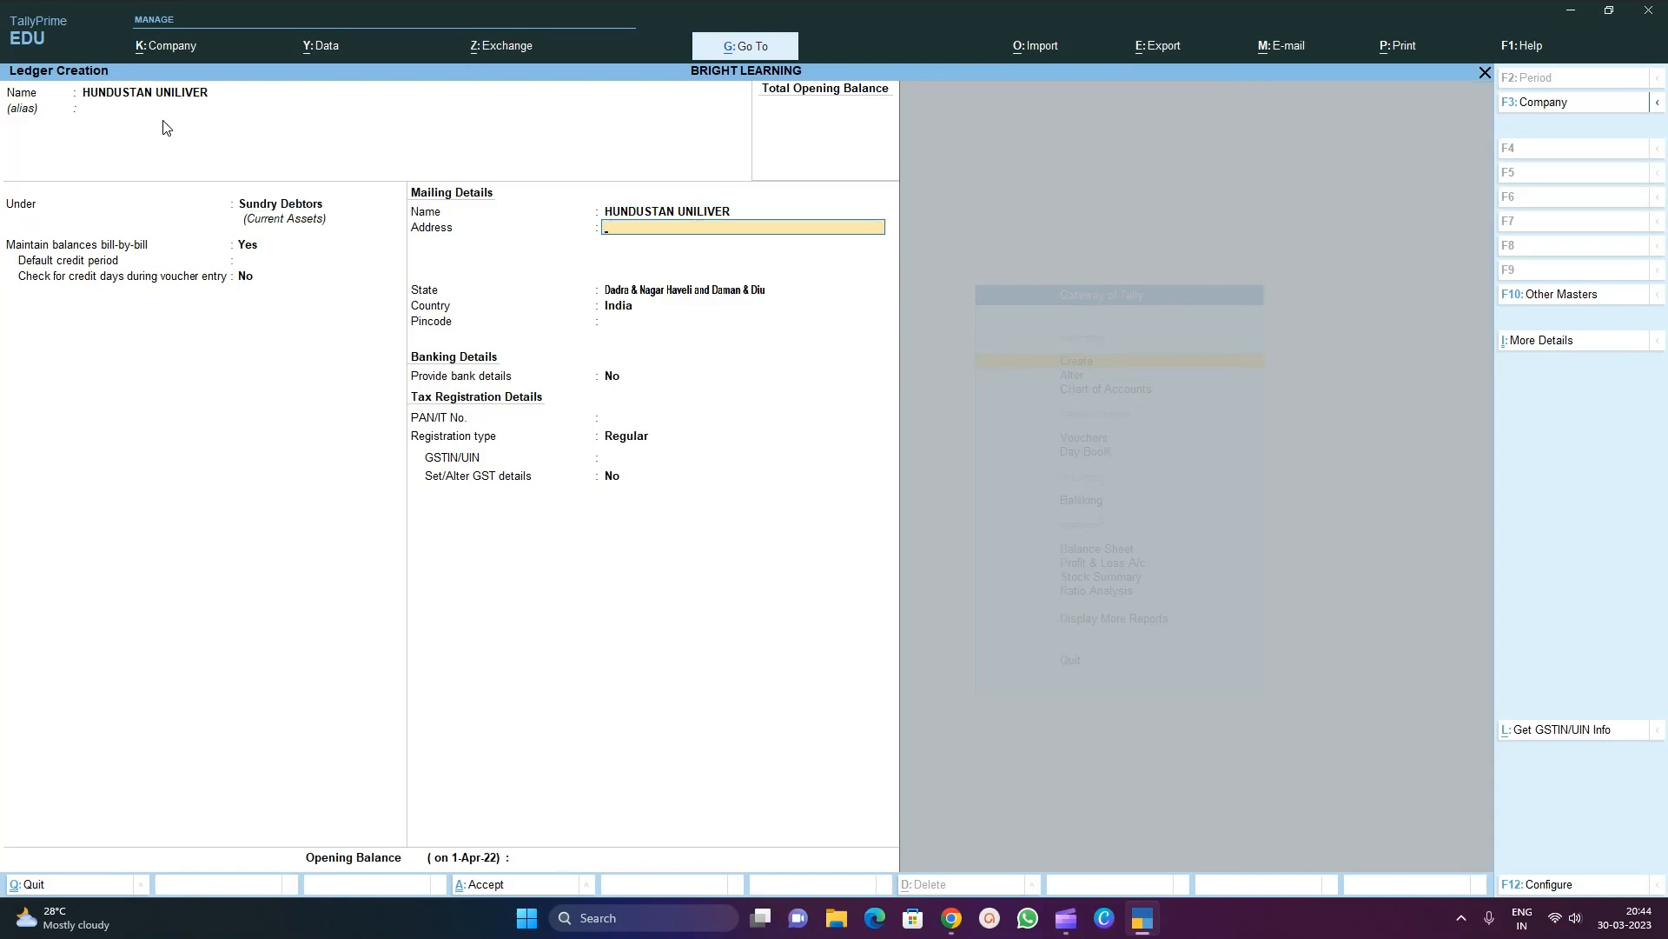
pyautogui.write('VAPI')
pyautogui.press('Return')
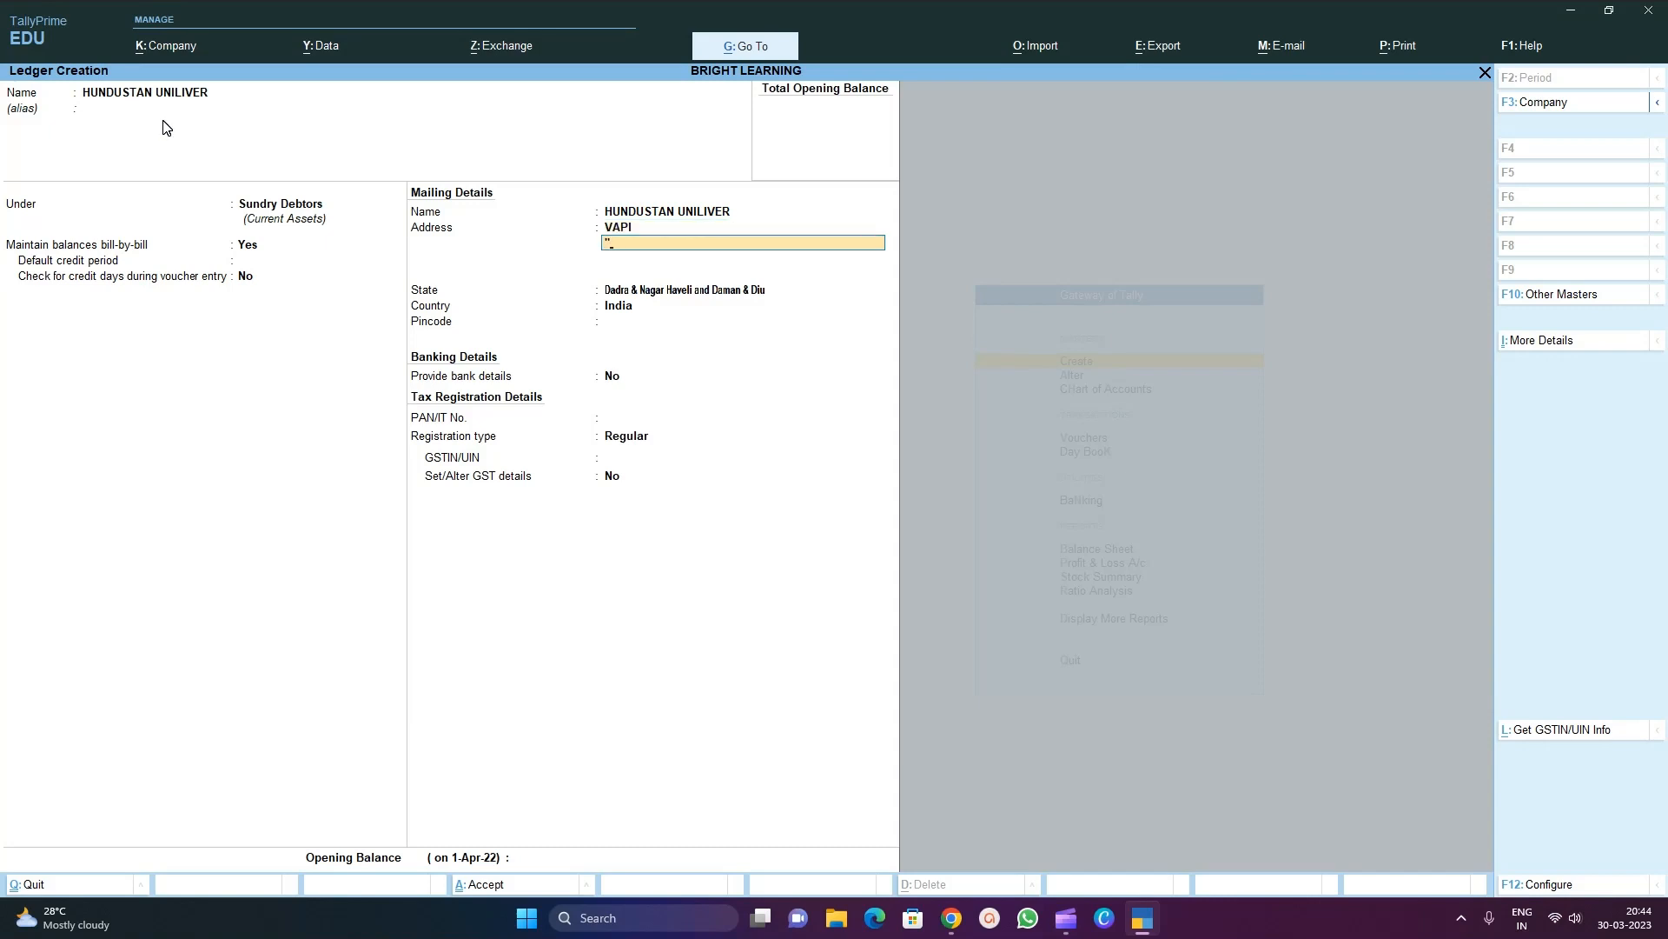
pyautogui.press('Return')
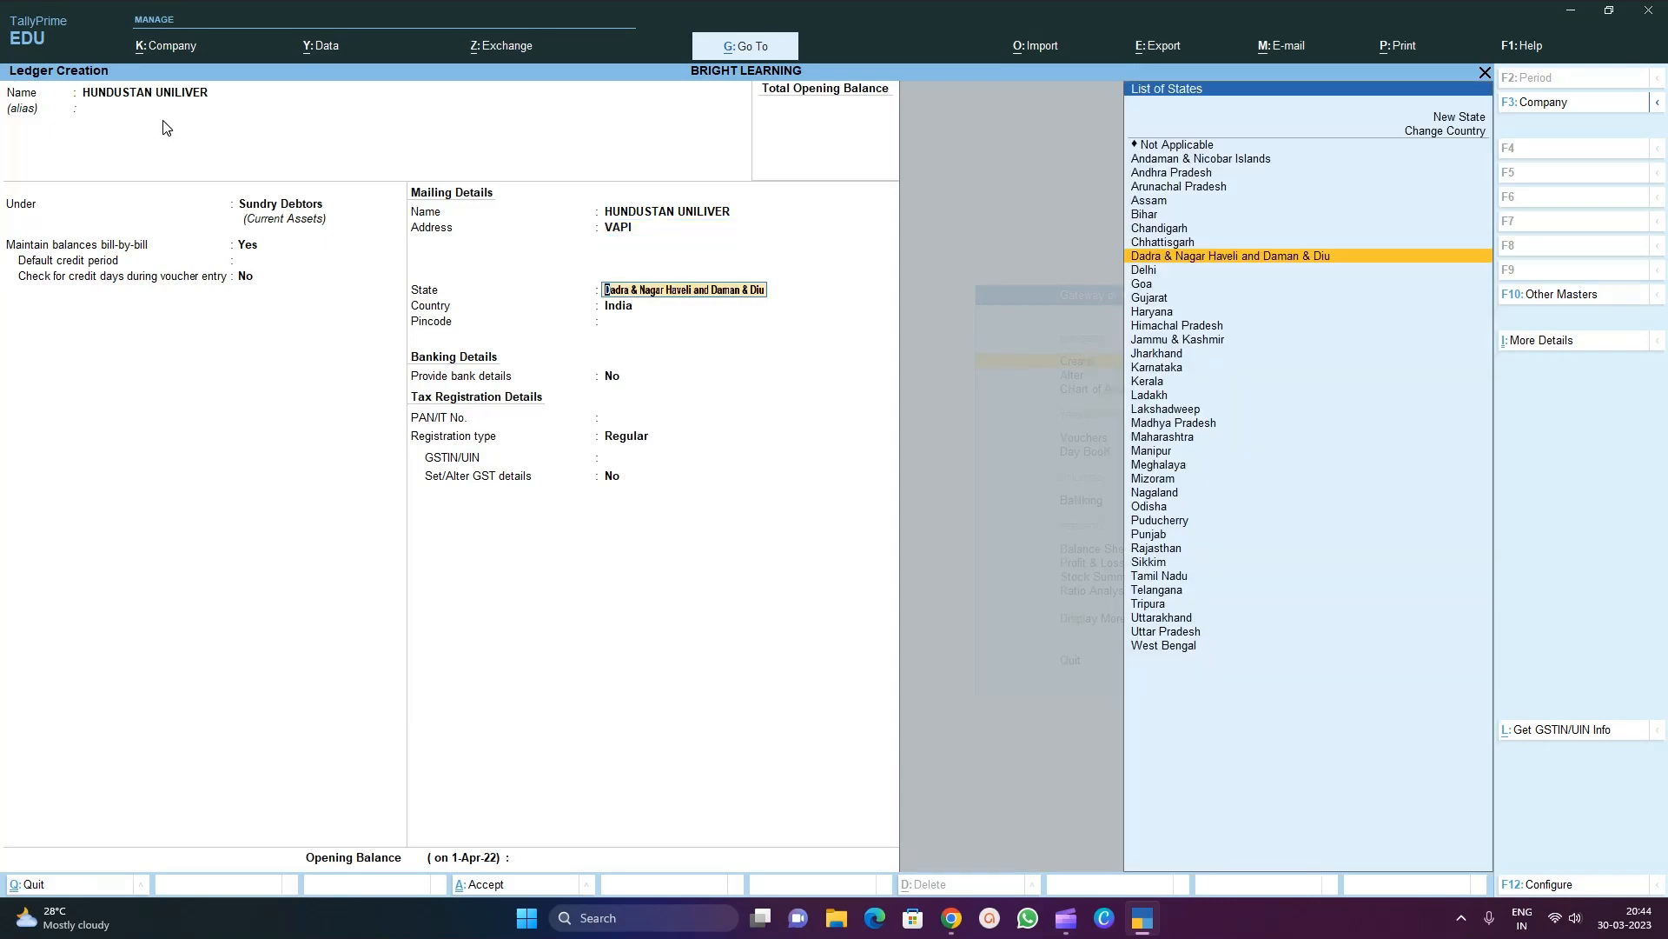
pyautogui.write('guj')
pyautogui.press('Return')
pyautogui.press('Return')
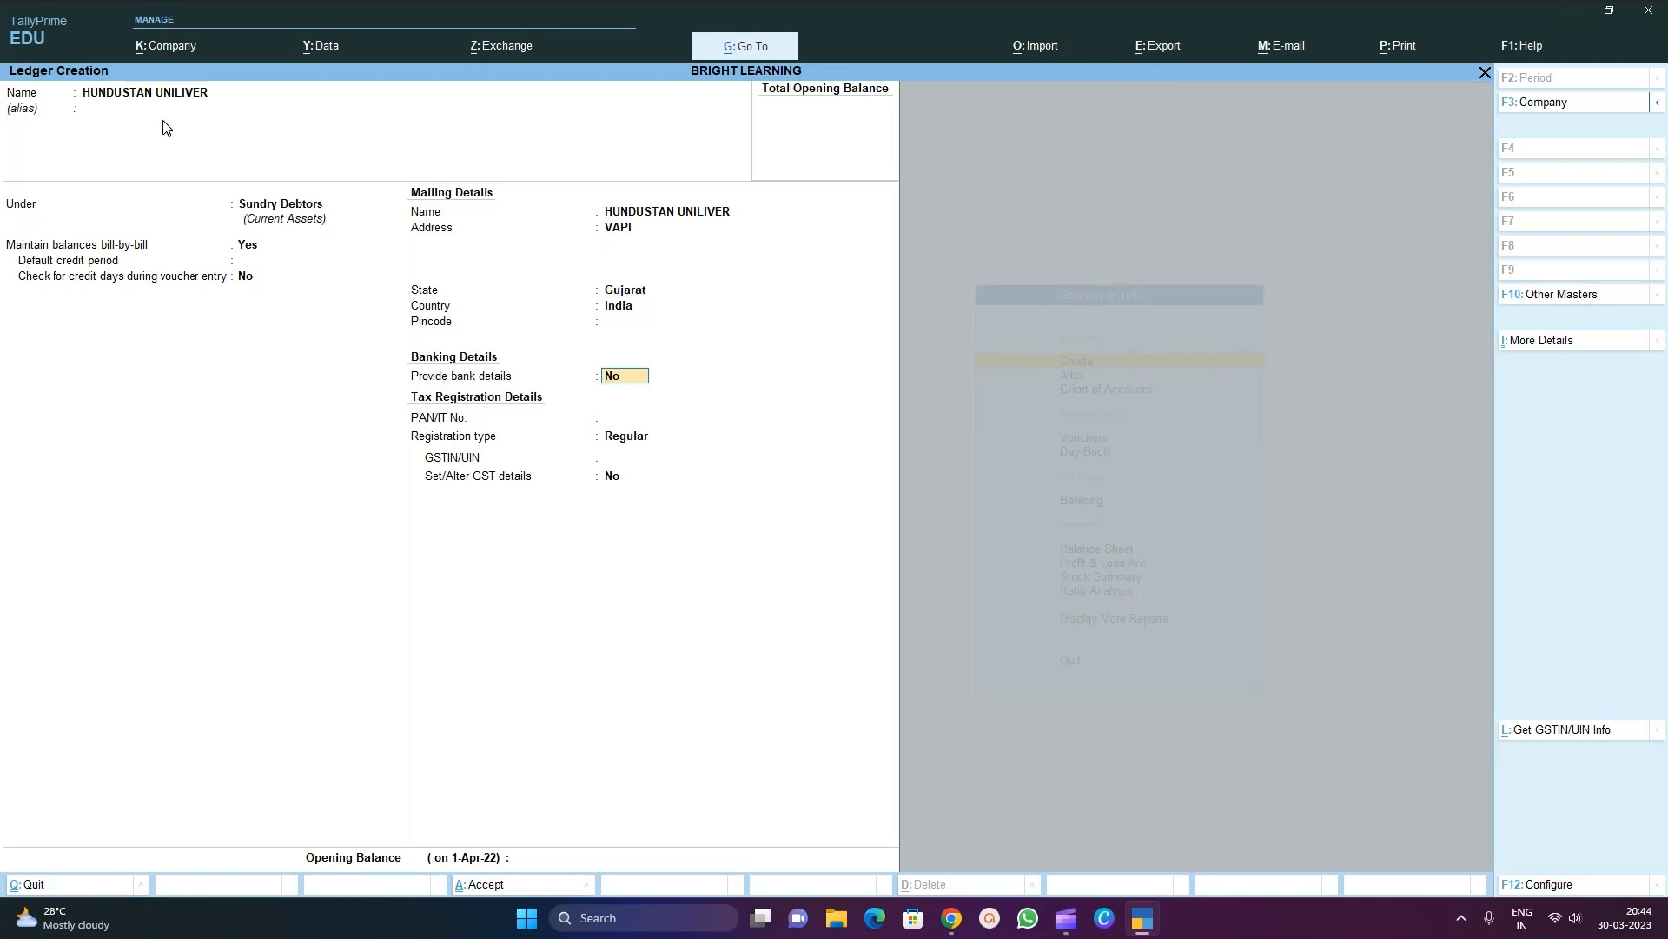
# Keep bank details at No and registration type Regular, leave the PAN and GSTIN blank, and save the ledger
pyautogui.press('Return')
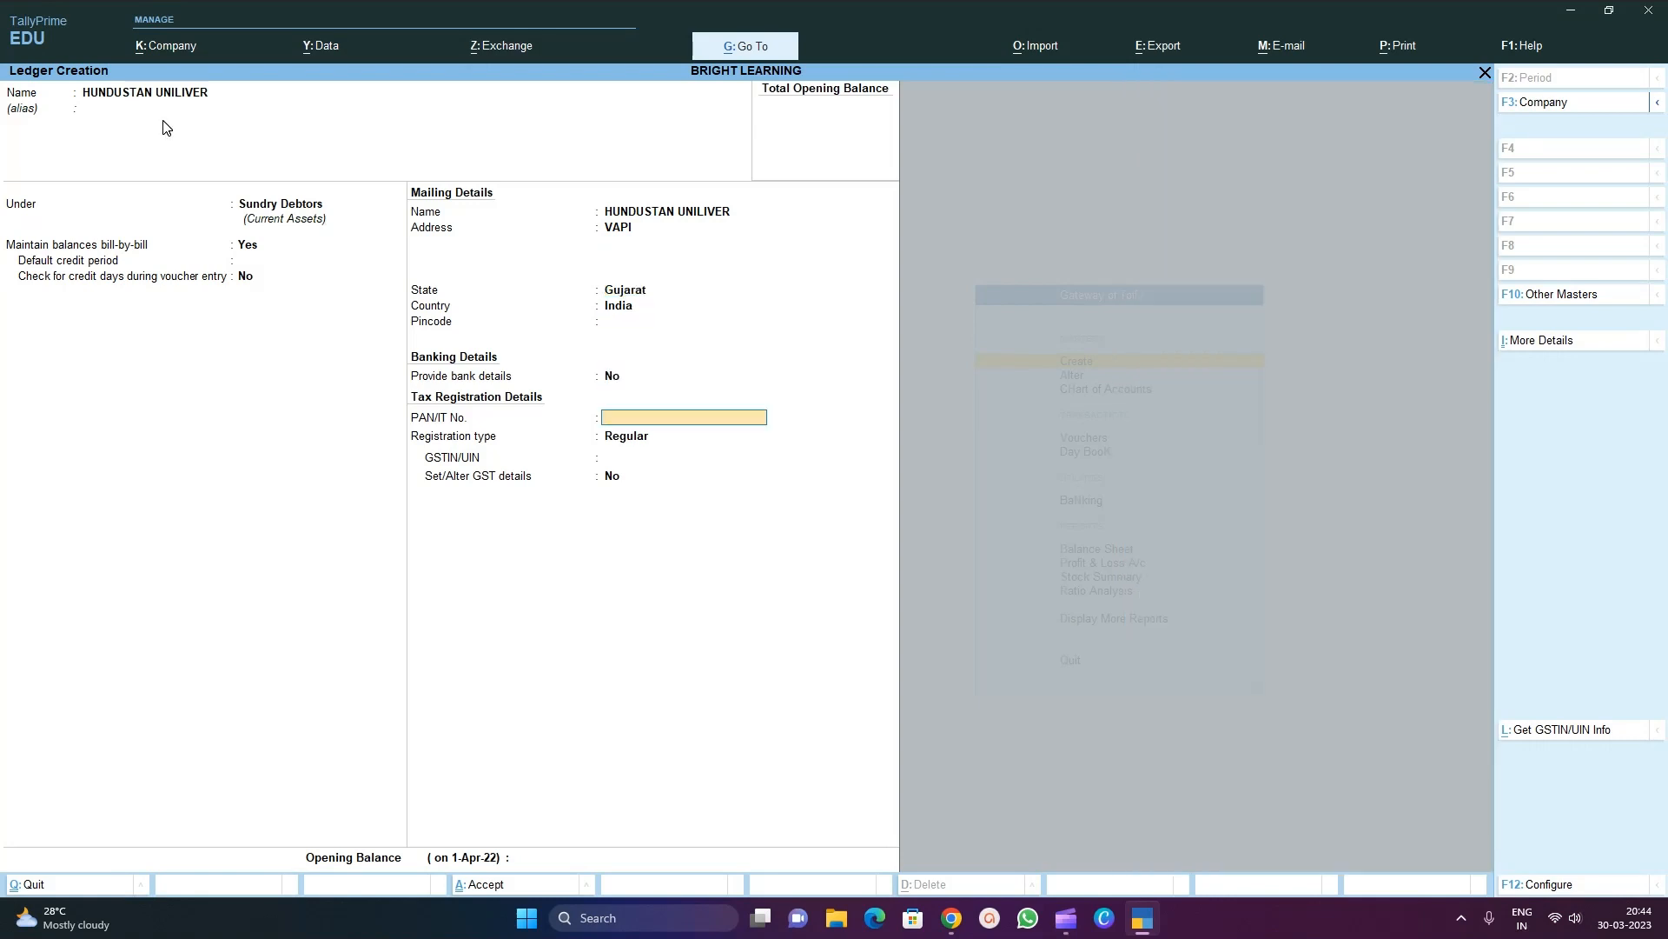
pyautogui.press('Return')
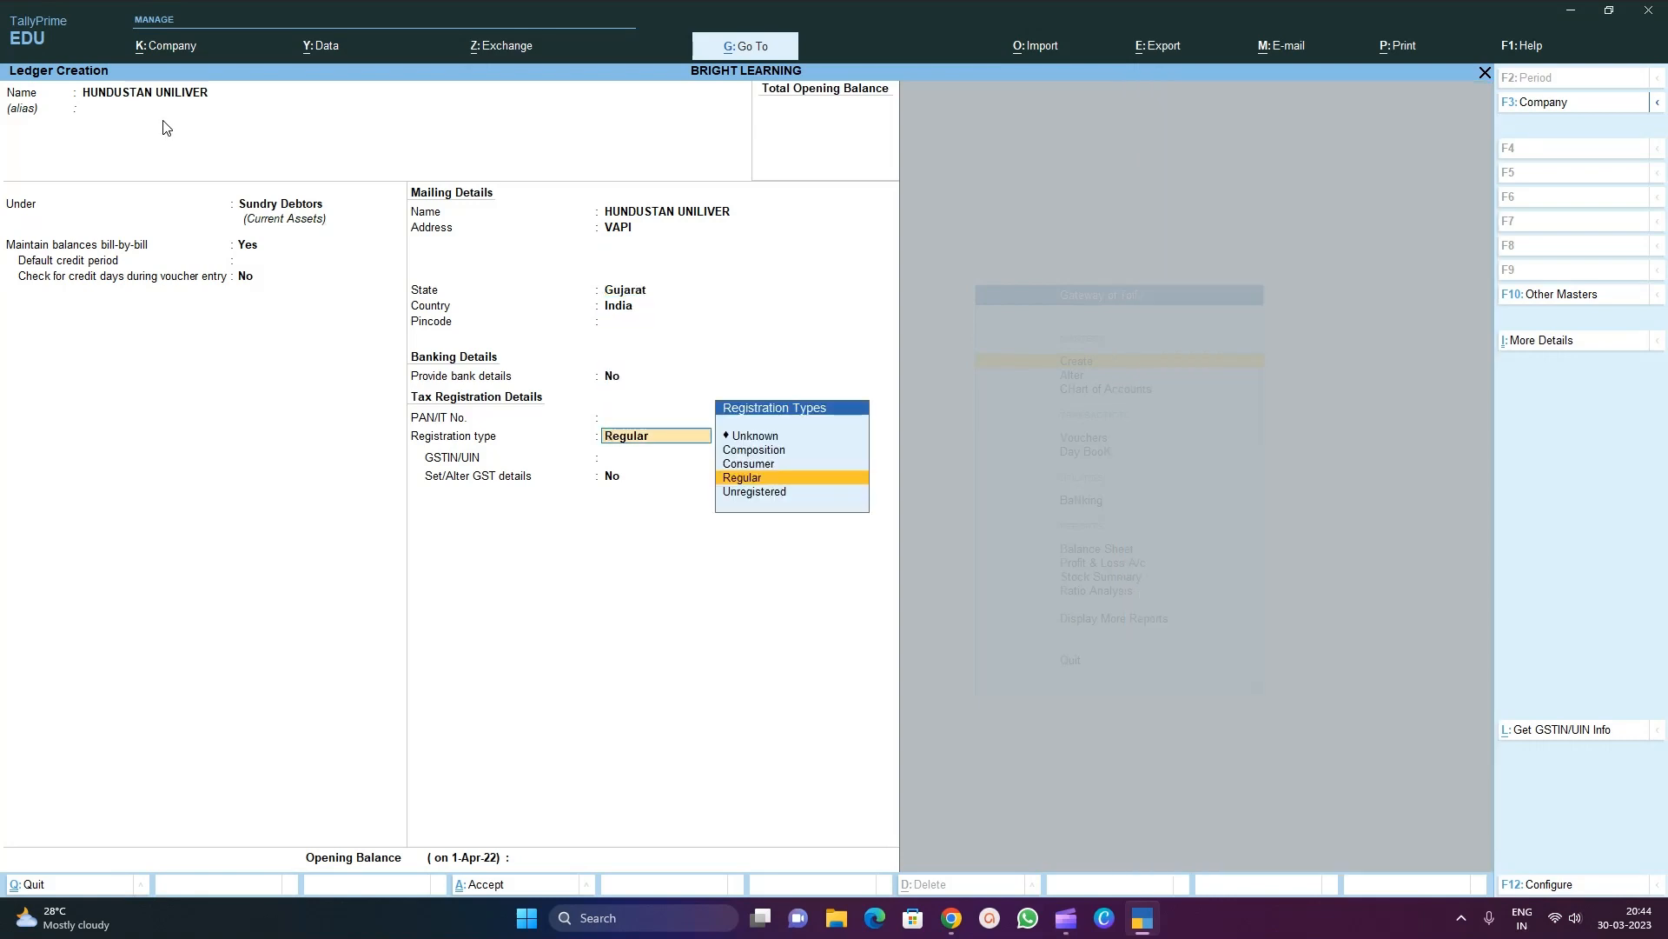
pyautogui.press('BackSpace')
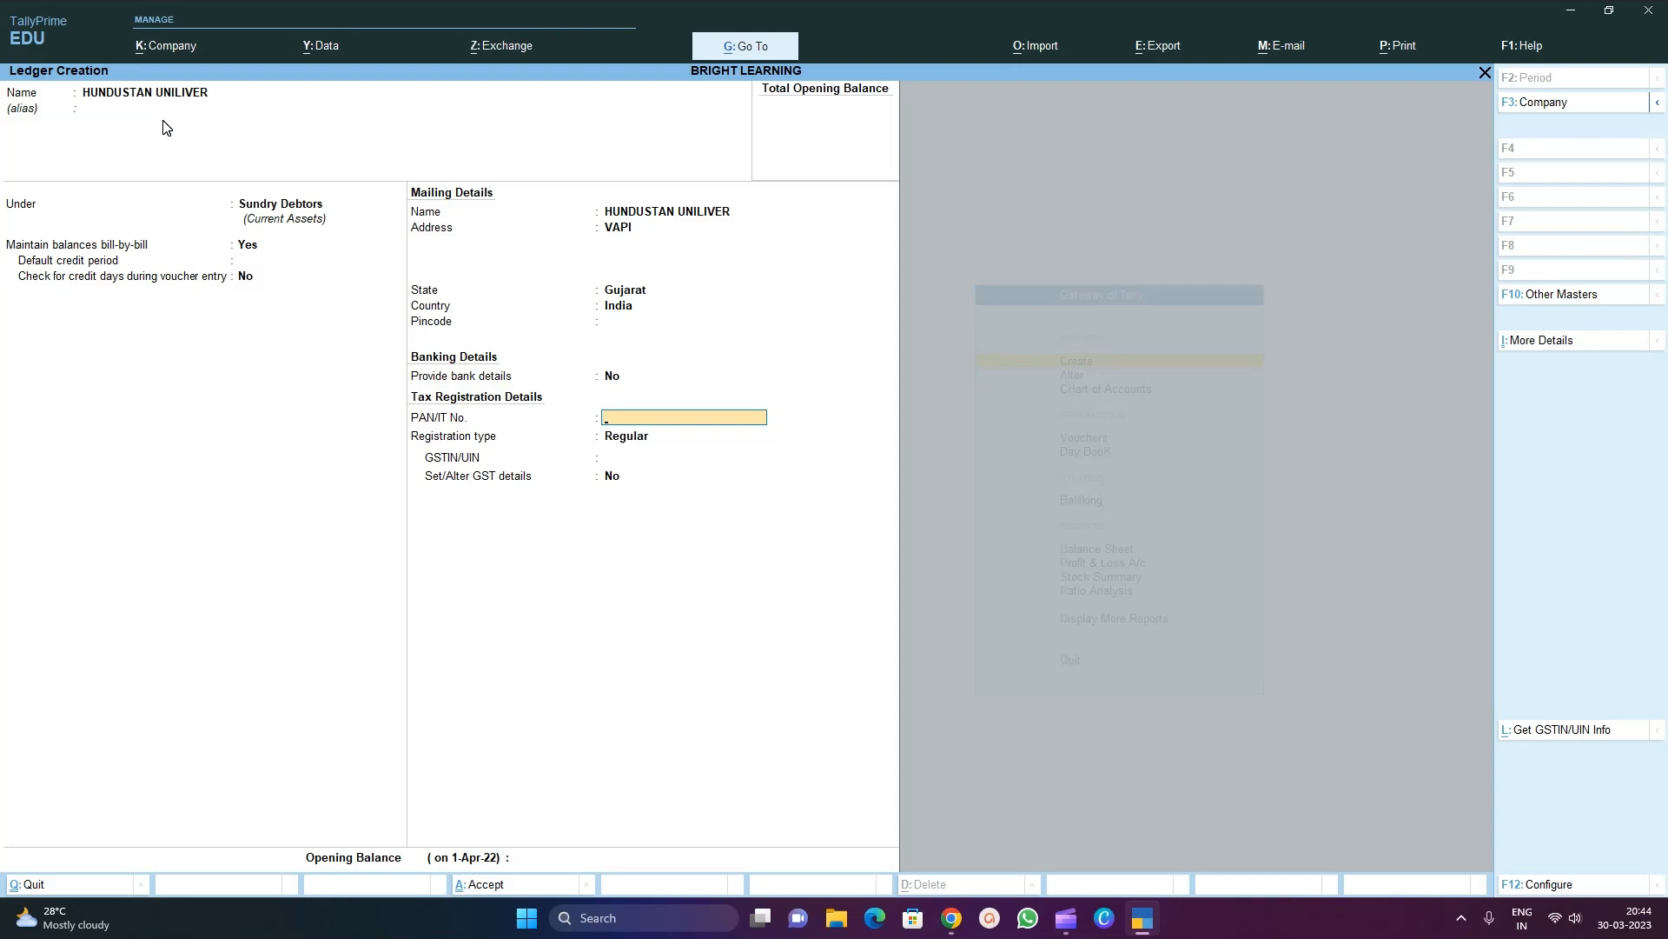
pyautogui.press('Return')
pyautogui.press('Return')
pyautogui.press('Return')
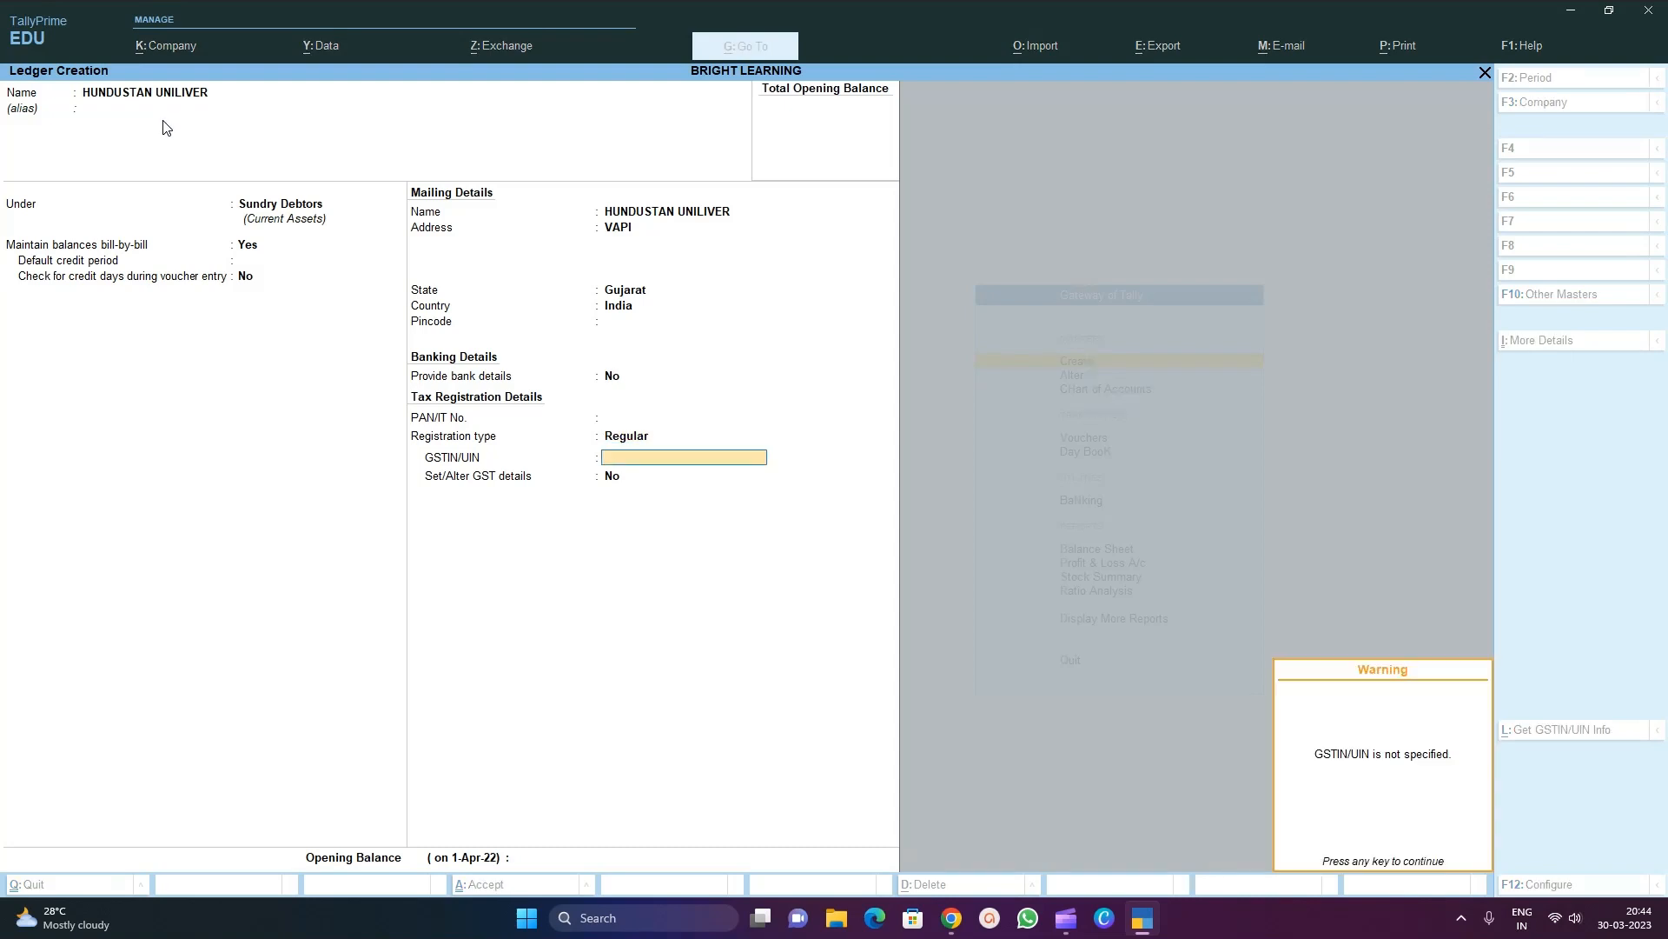
pyautogui.press('Return')
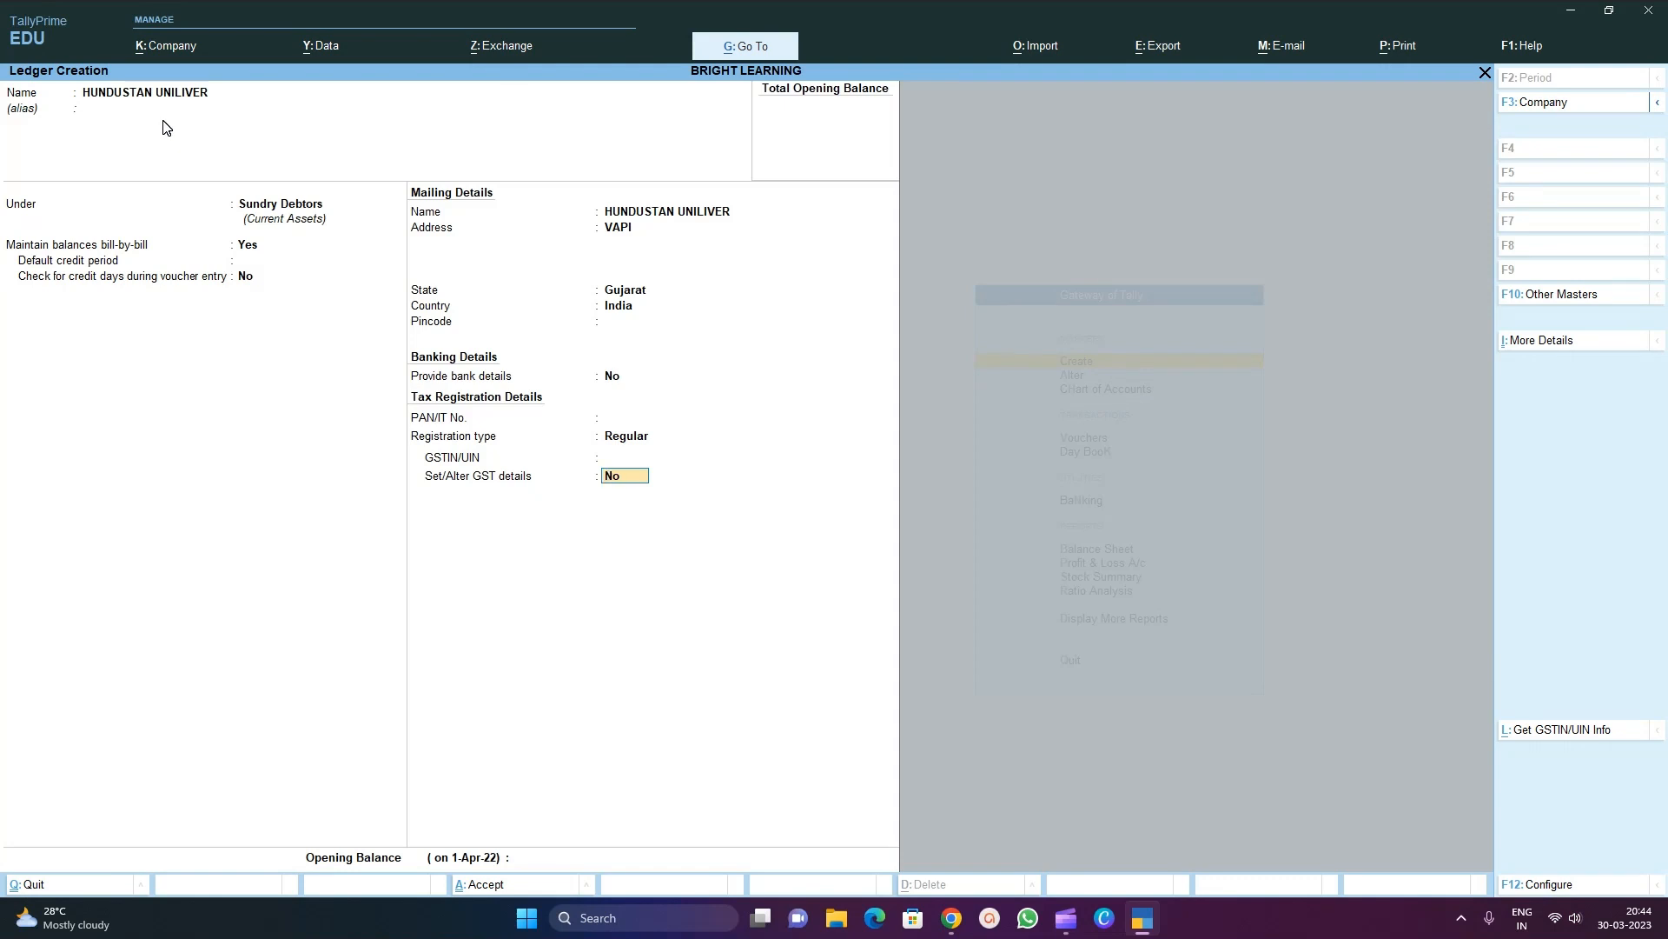
pyautogui.press('Return')
pyautogui.press('Return')
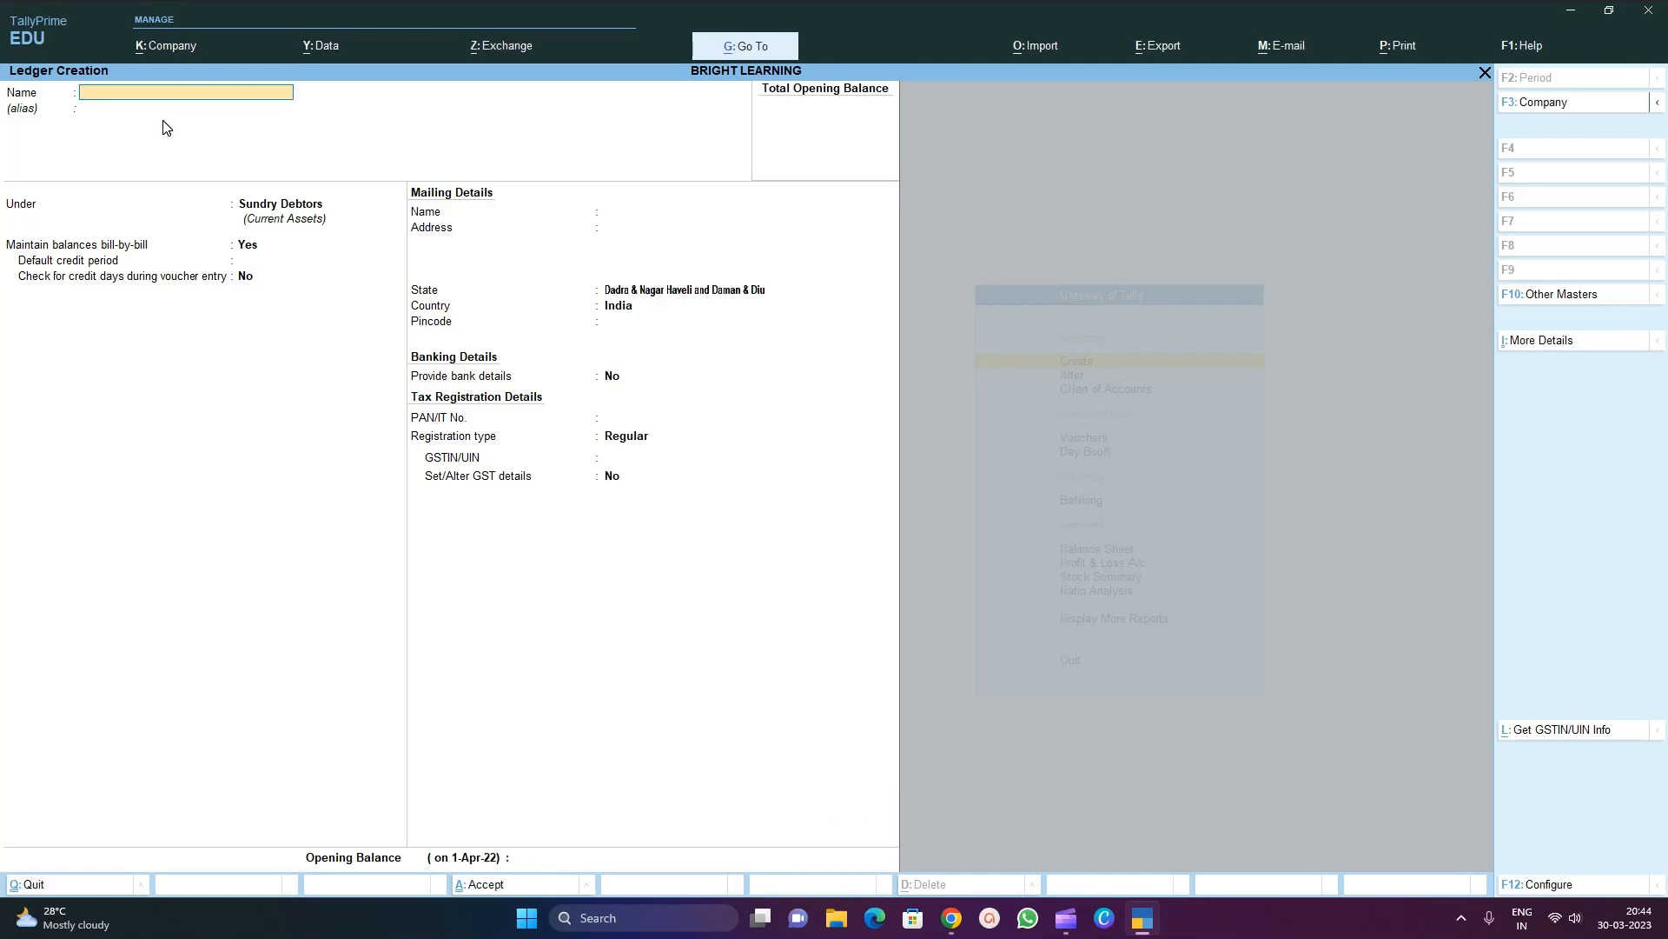
# Leave ledger creation and open the ledger selection list of the account books report
pyautogui.press('Escape')
pyautogui.press('Escape')
pyautogui.press('Escape')
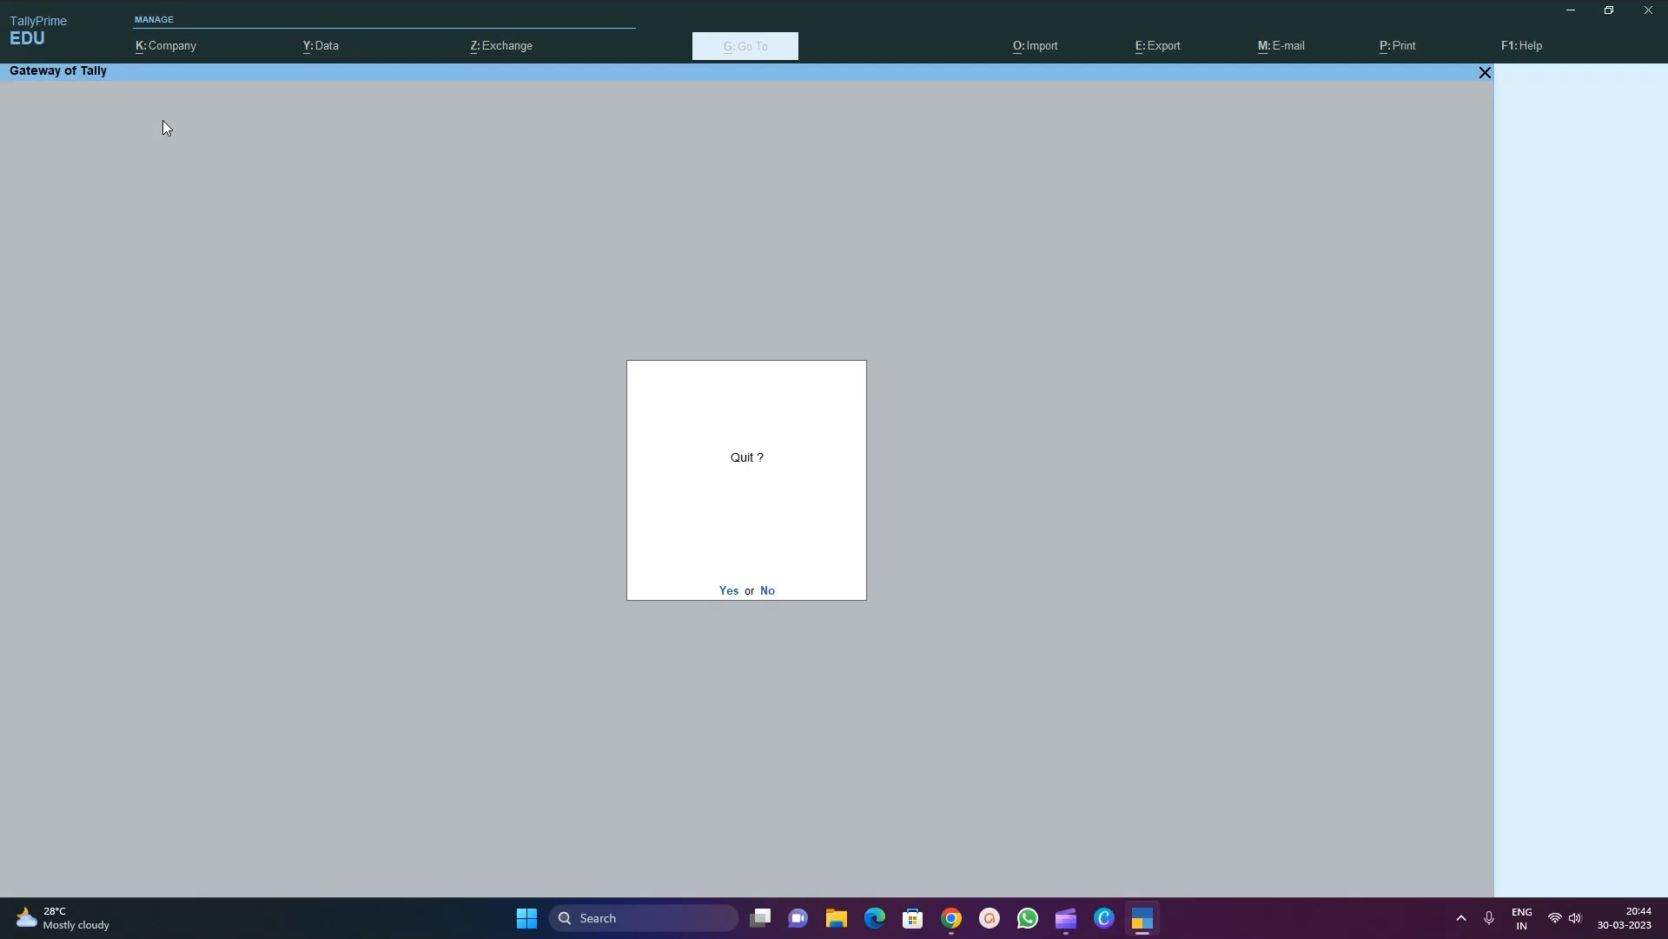
pyautogui.press('n')
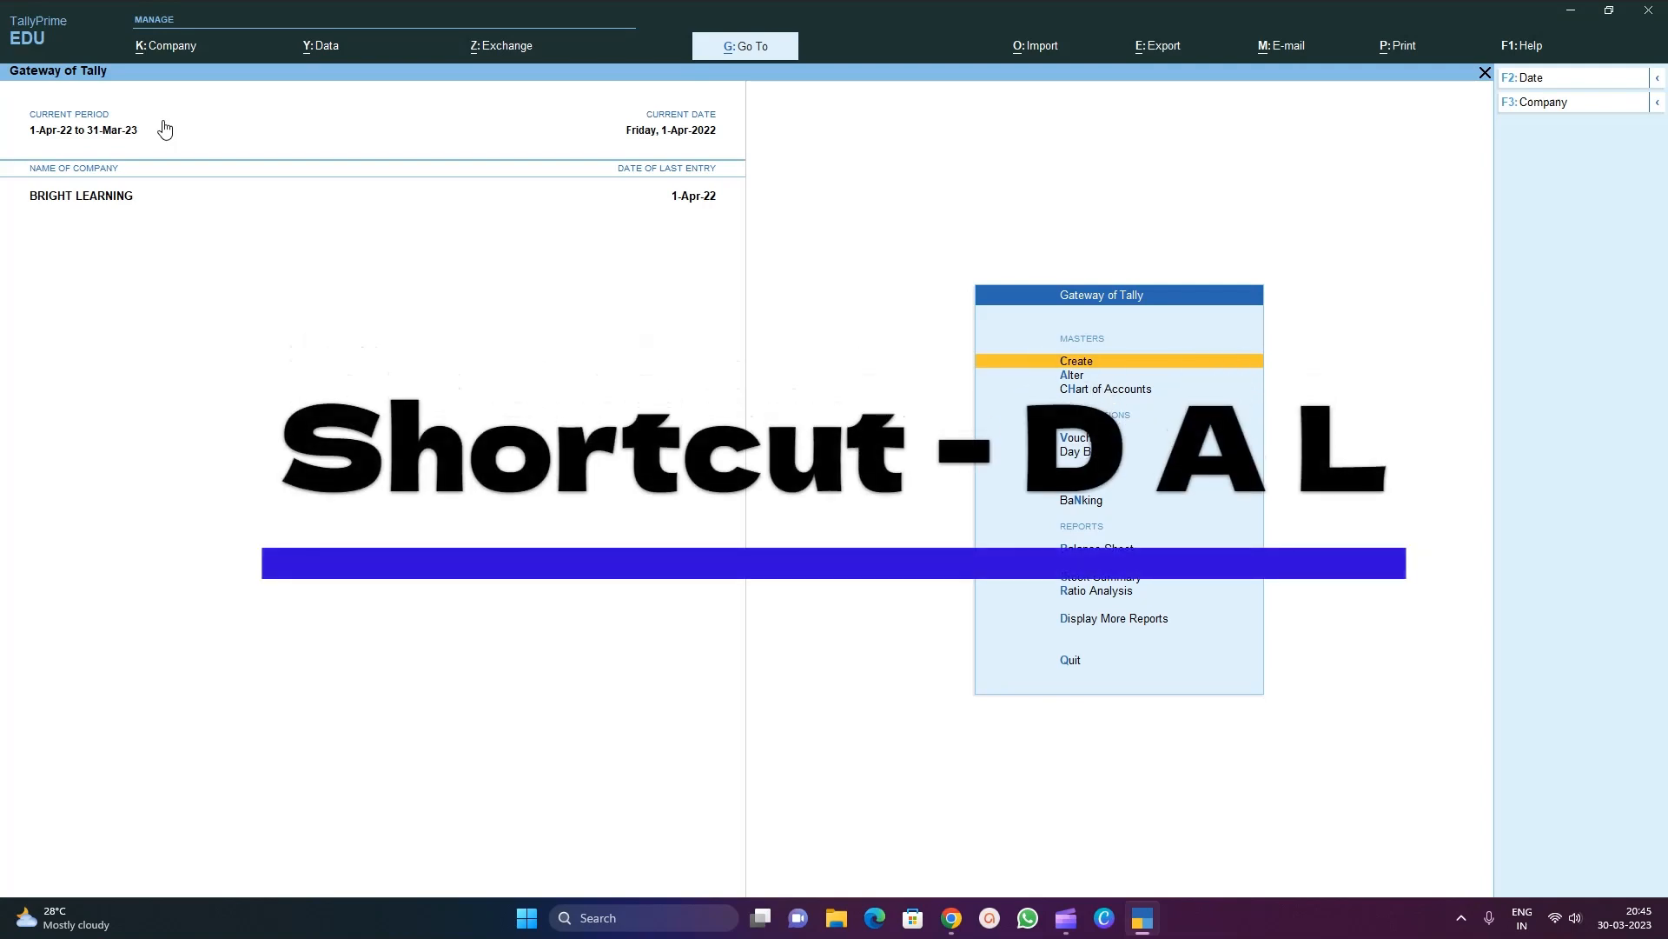
pyautogui.press('d')
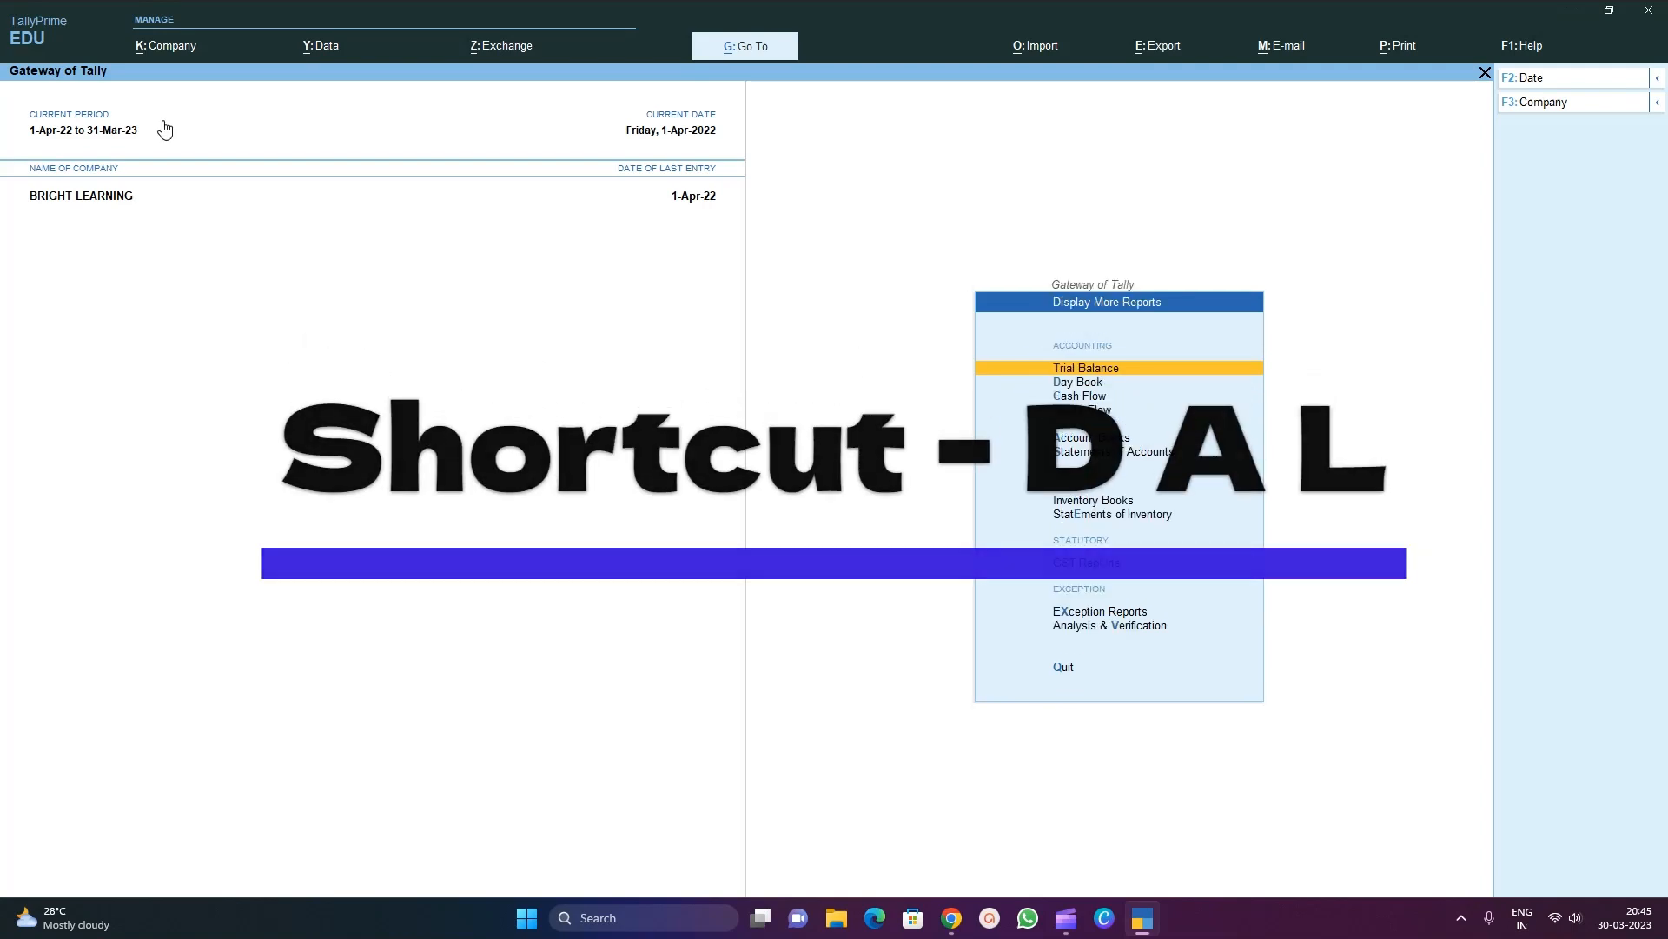
pyautogui.press('a')
pyautogui.press('l')
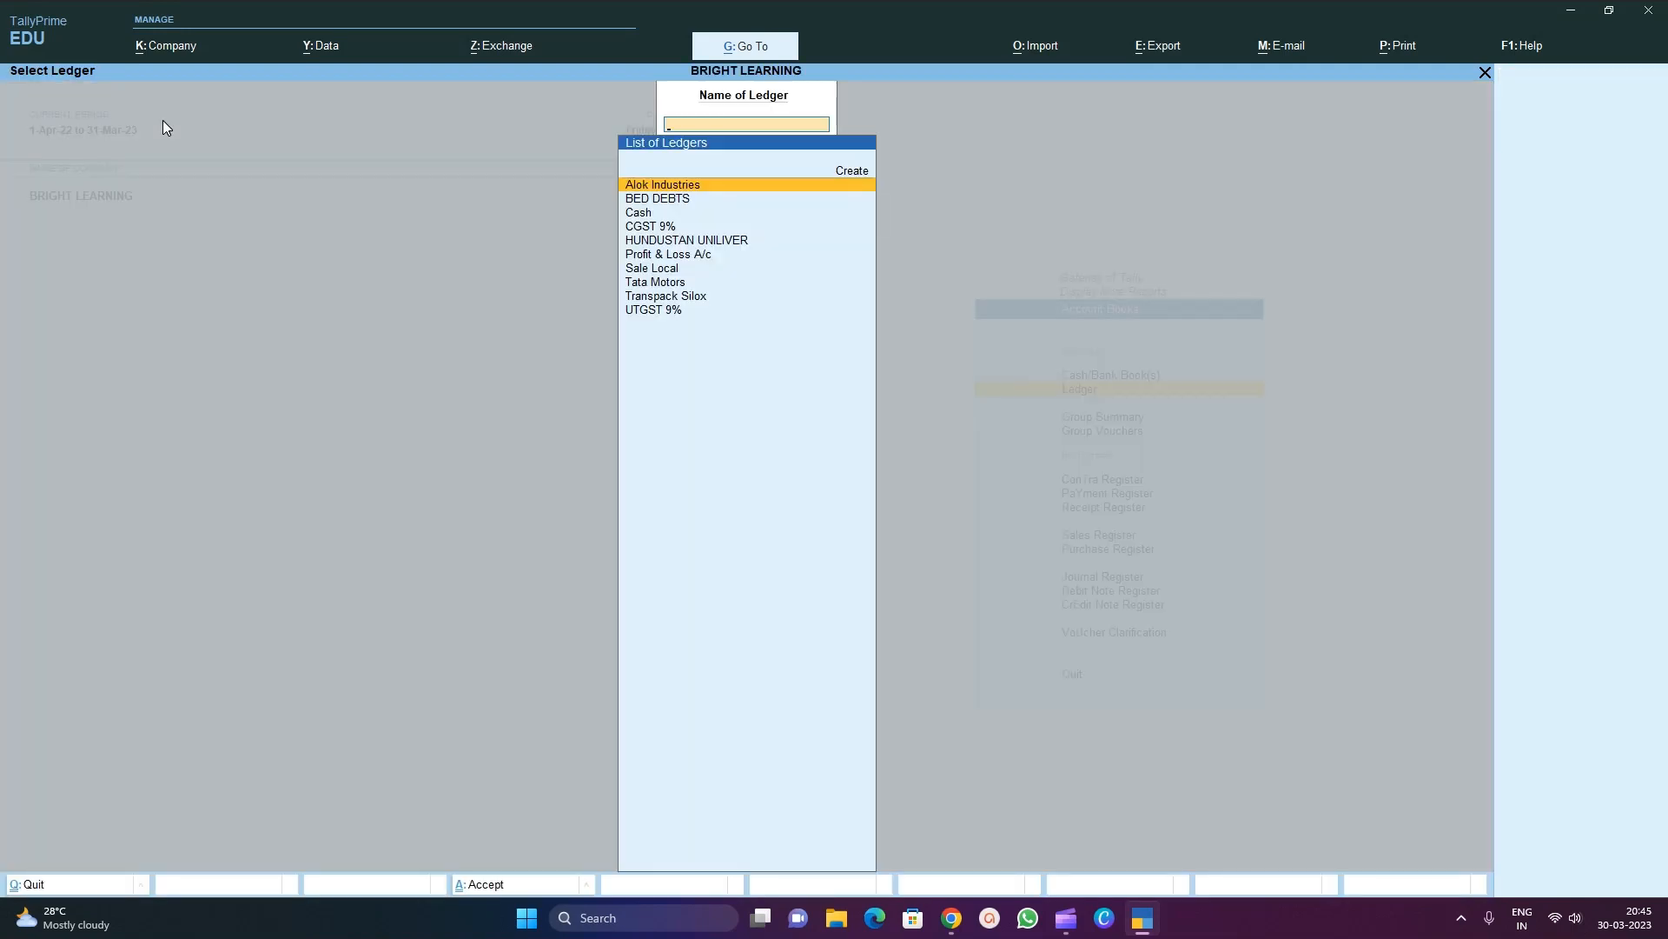
# Look through the list of ledgers and open the ledger vouchers of Tata Motors
pyautogui.press('Down')
pyautogui.press('Down')
pyautogui.press('Down')
pyautogui.press('Down')
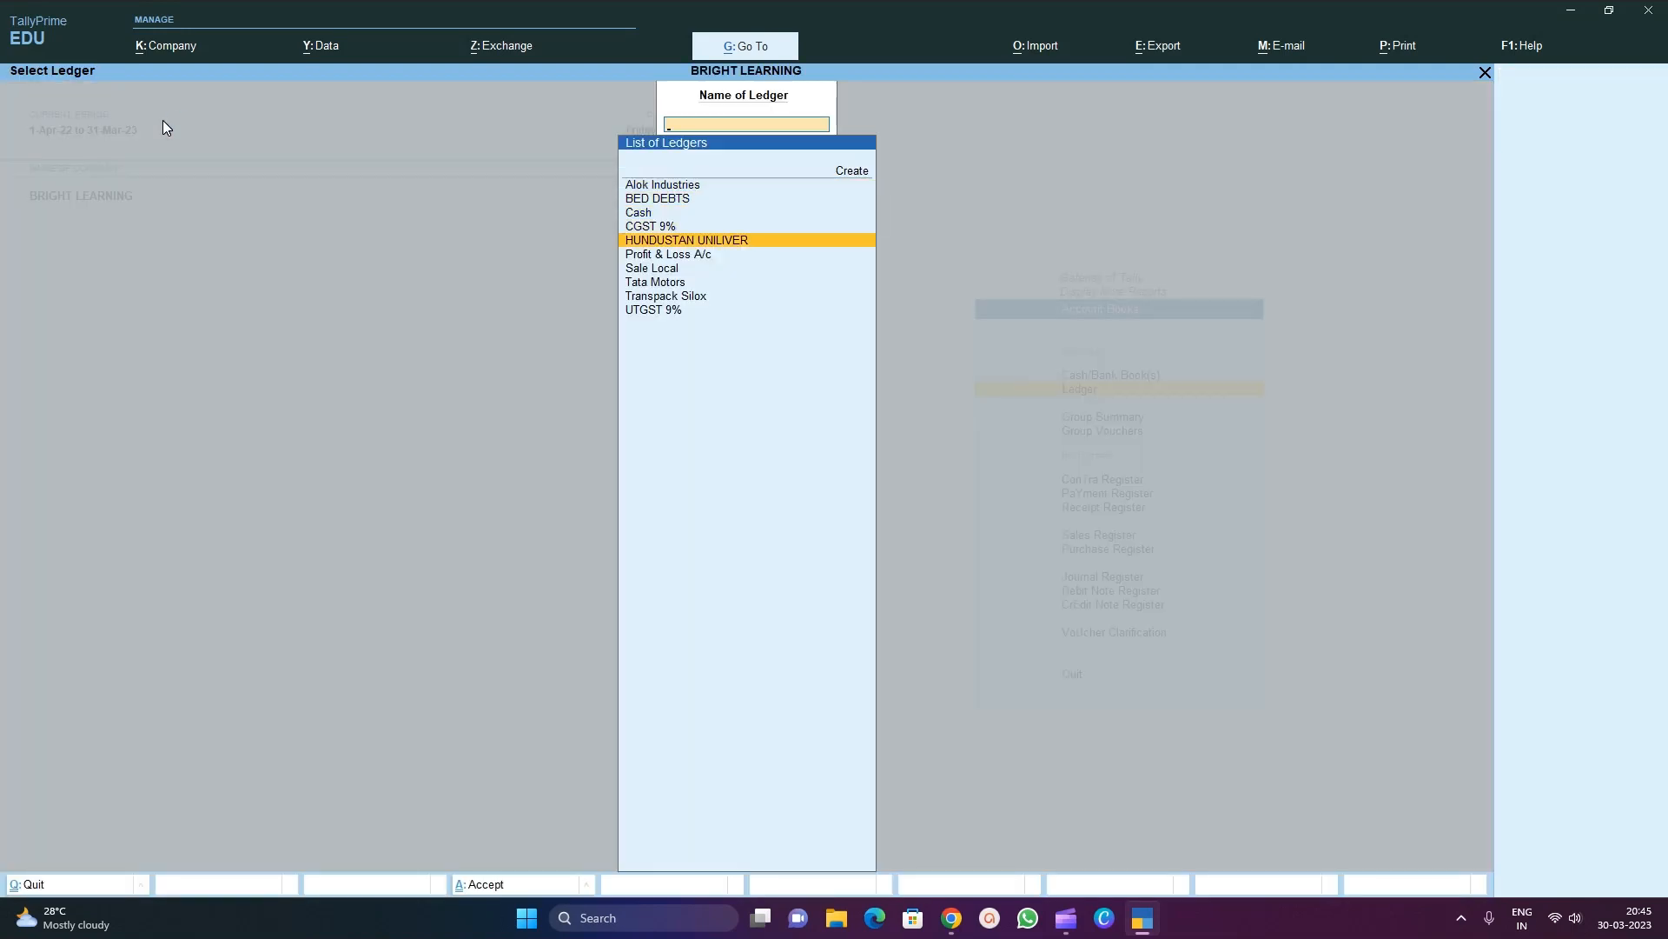
pyautogui.press('Down')
pyautogui.press('Down')
pyautogui.press('Down')
pyautogui.press('Down')
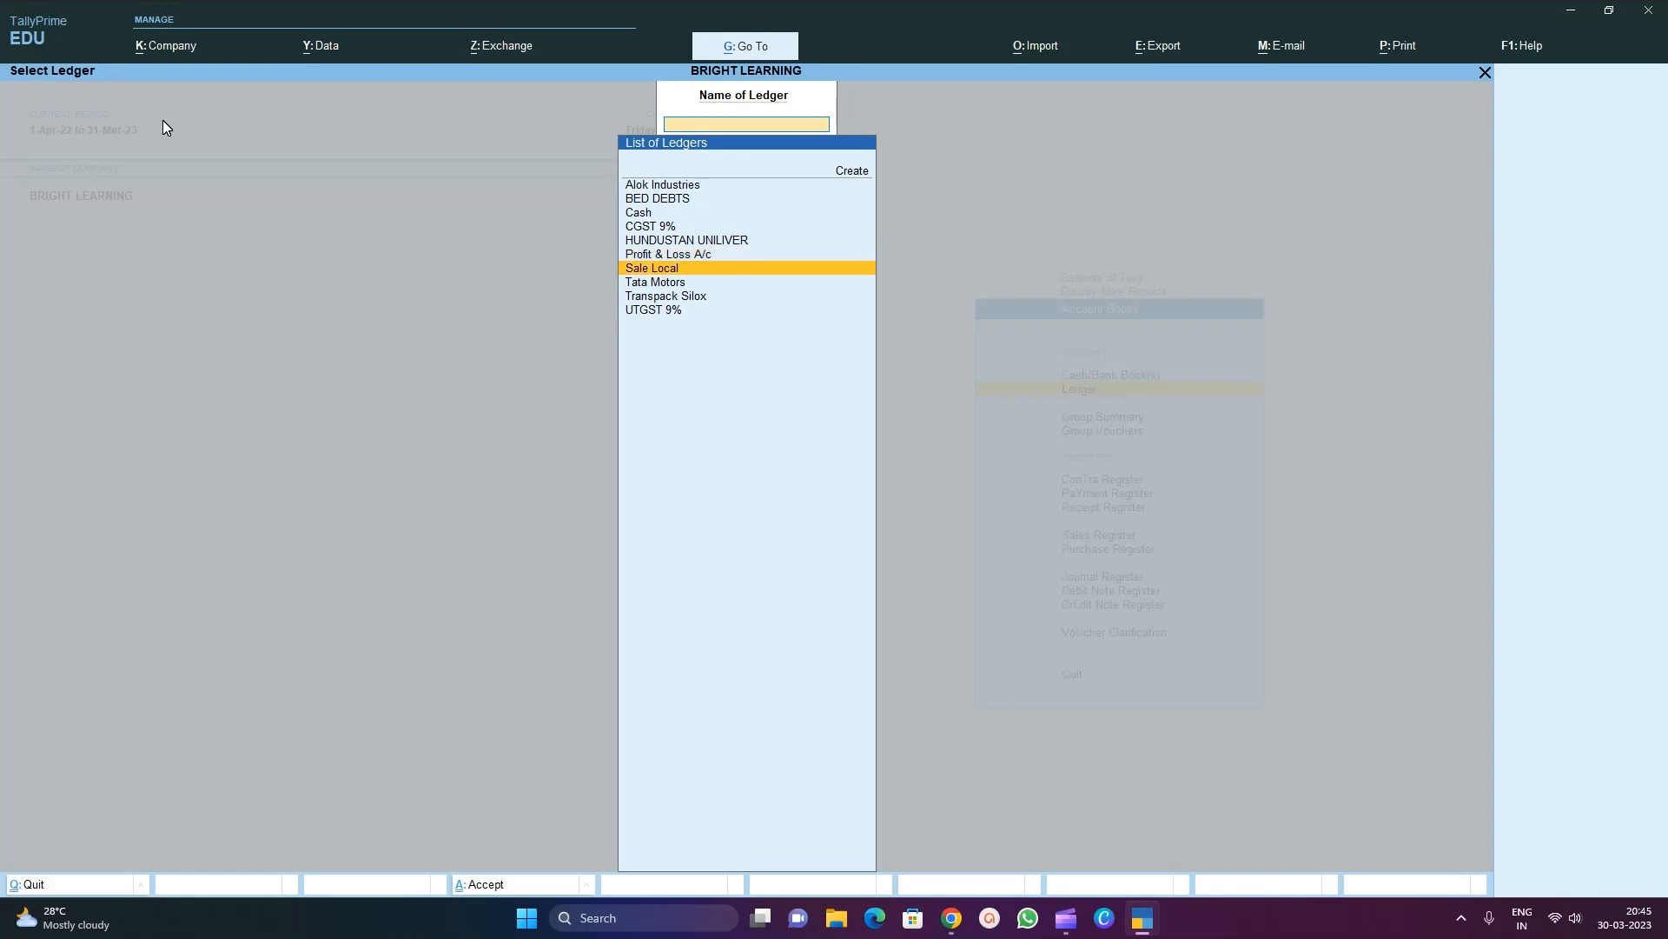
pyautogui.press('Up')
pyautogui.press('Up')
pyautogui.press('Up')
pyautogui.press('Down')
pyautogui.press('Down')
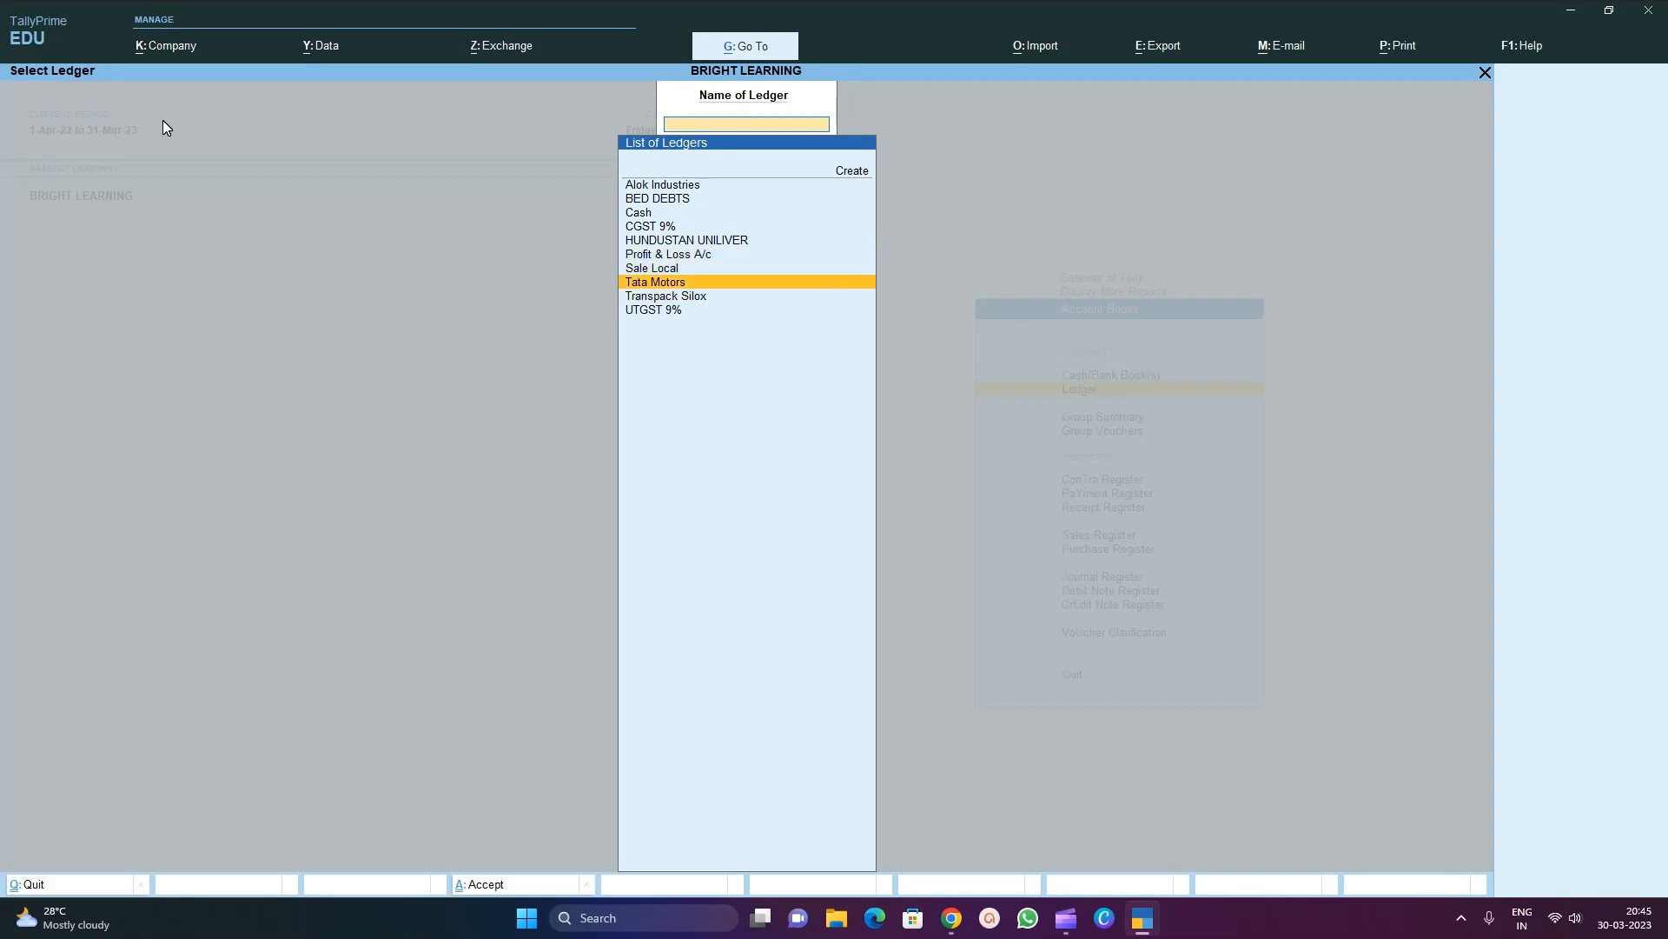
pyautogui.press('Return')
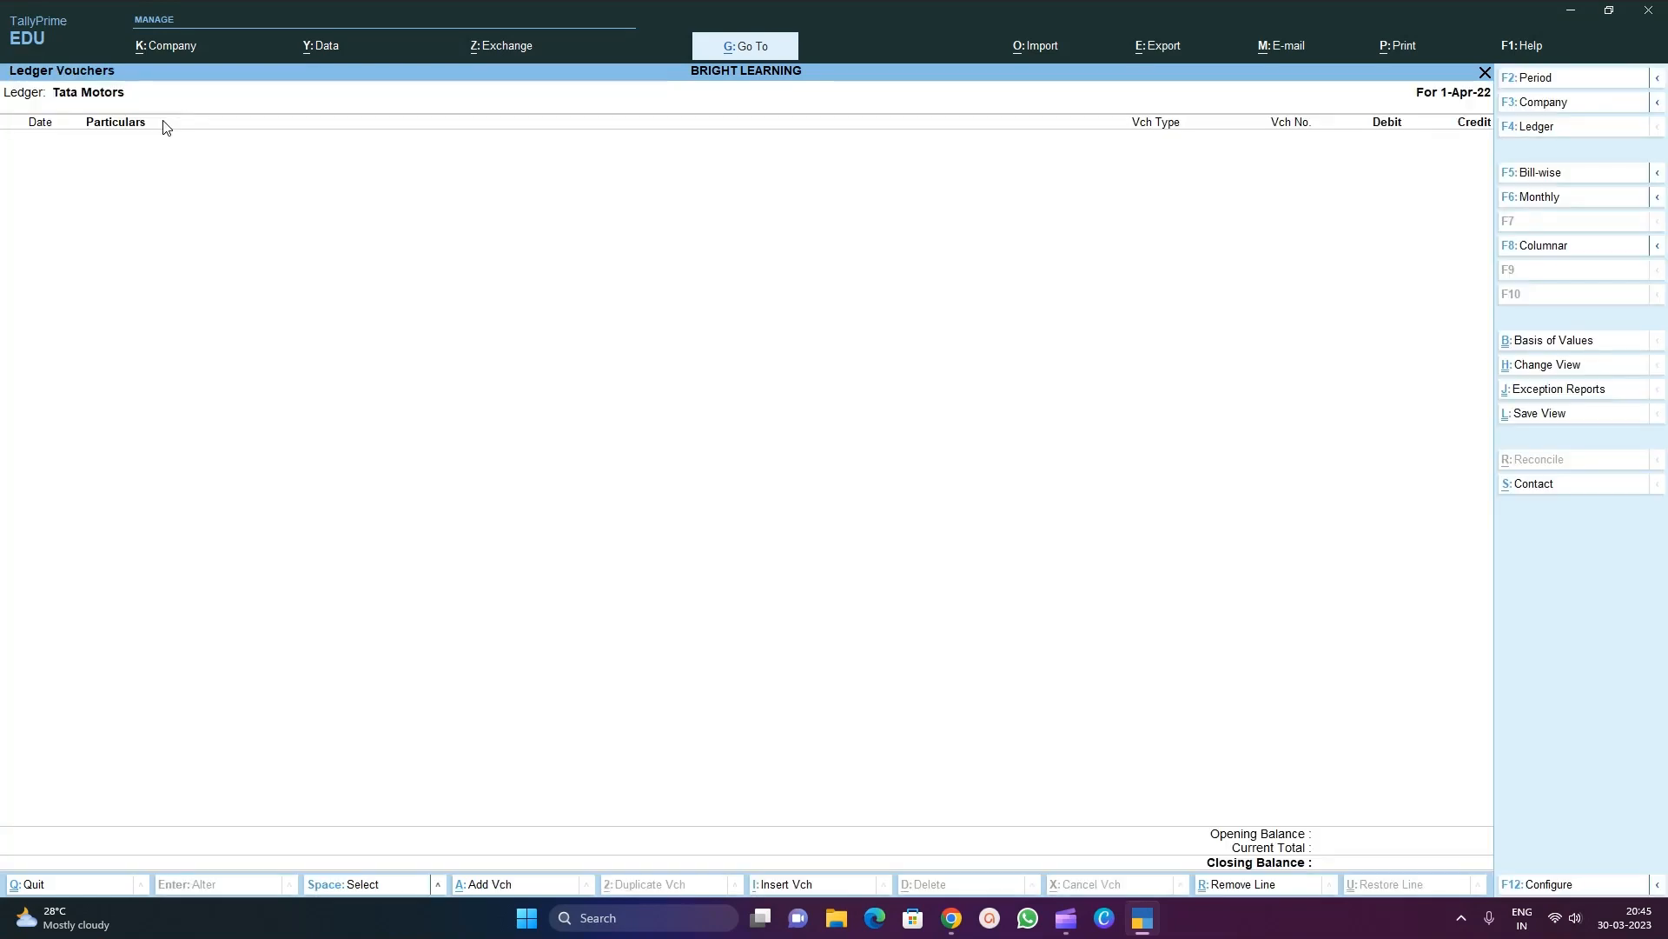
# Switch the report to the HUNDUSTAN UNILIVER ledger, then return to the Gateway of Tally
pyautogui.press('F4')
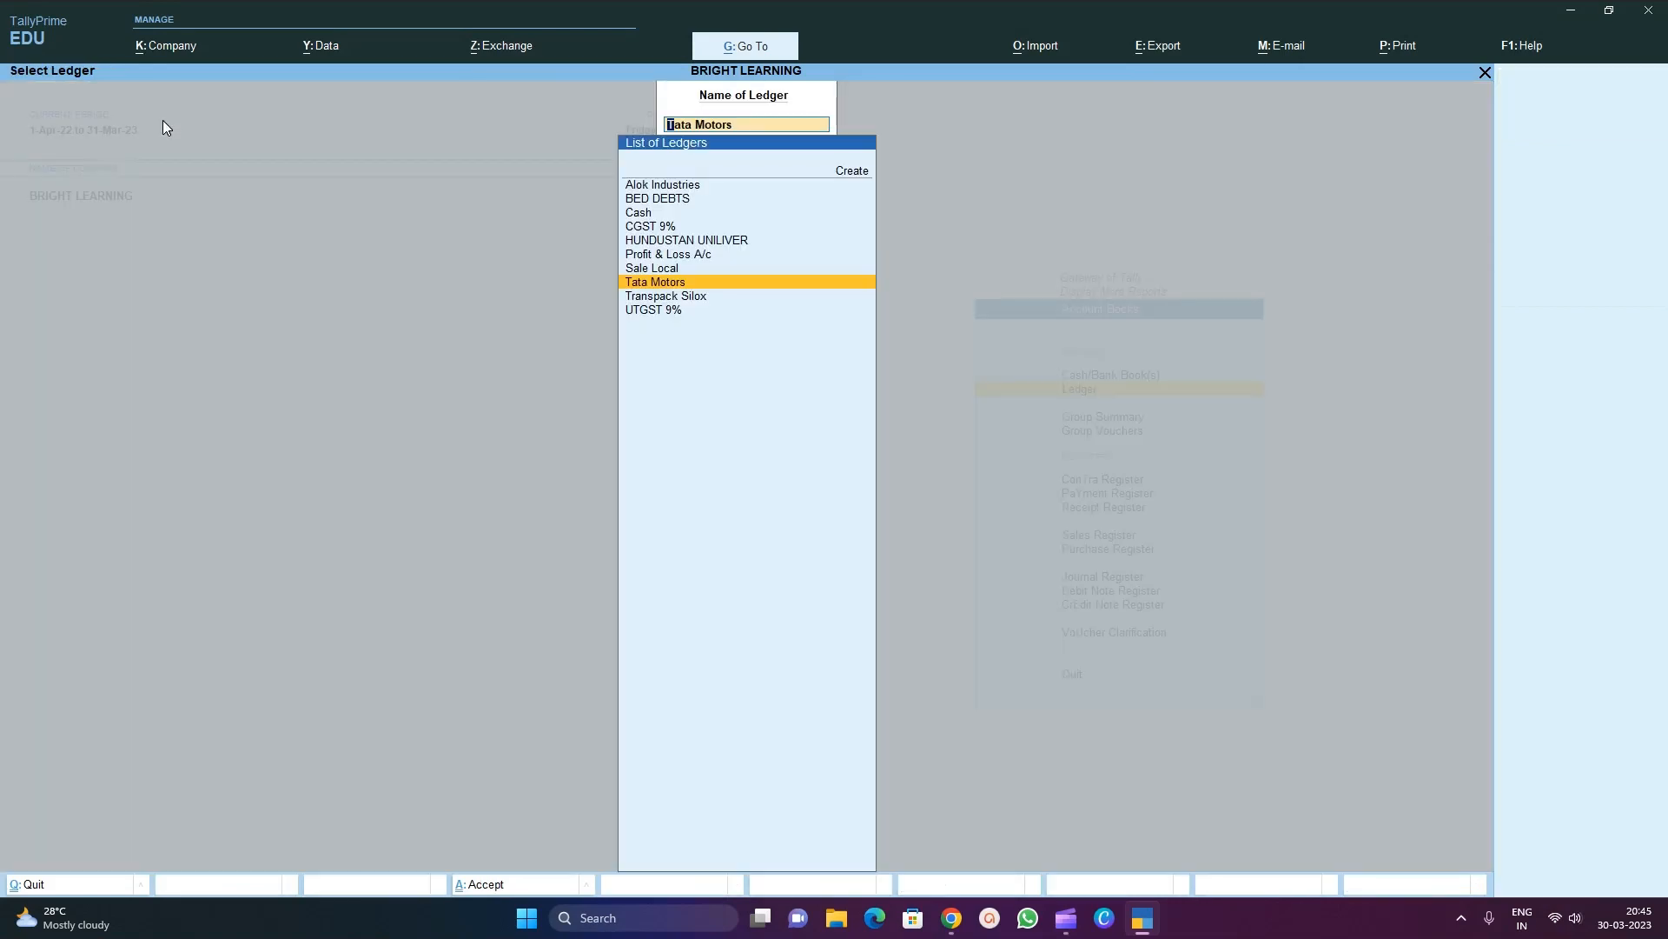
pyautogui.press('Up')
pyautogui.press('Up')
pyautogui.press('Up')
pyautogui.press('Return')
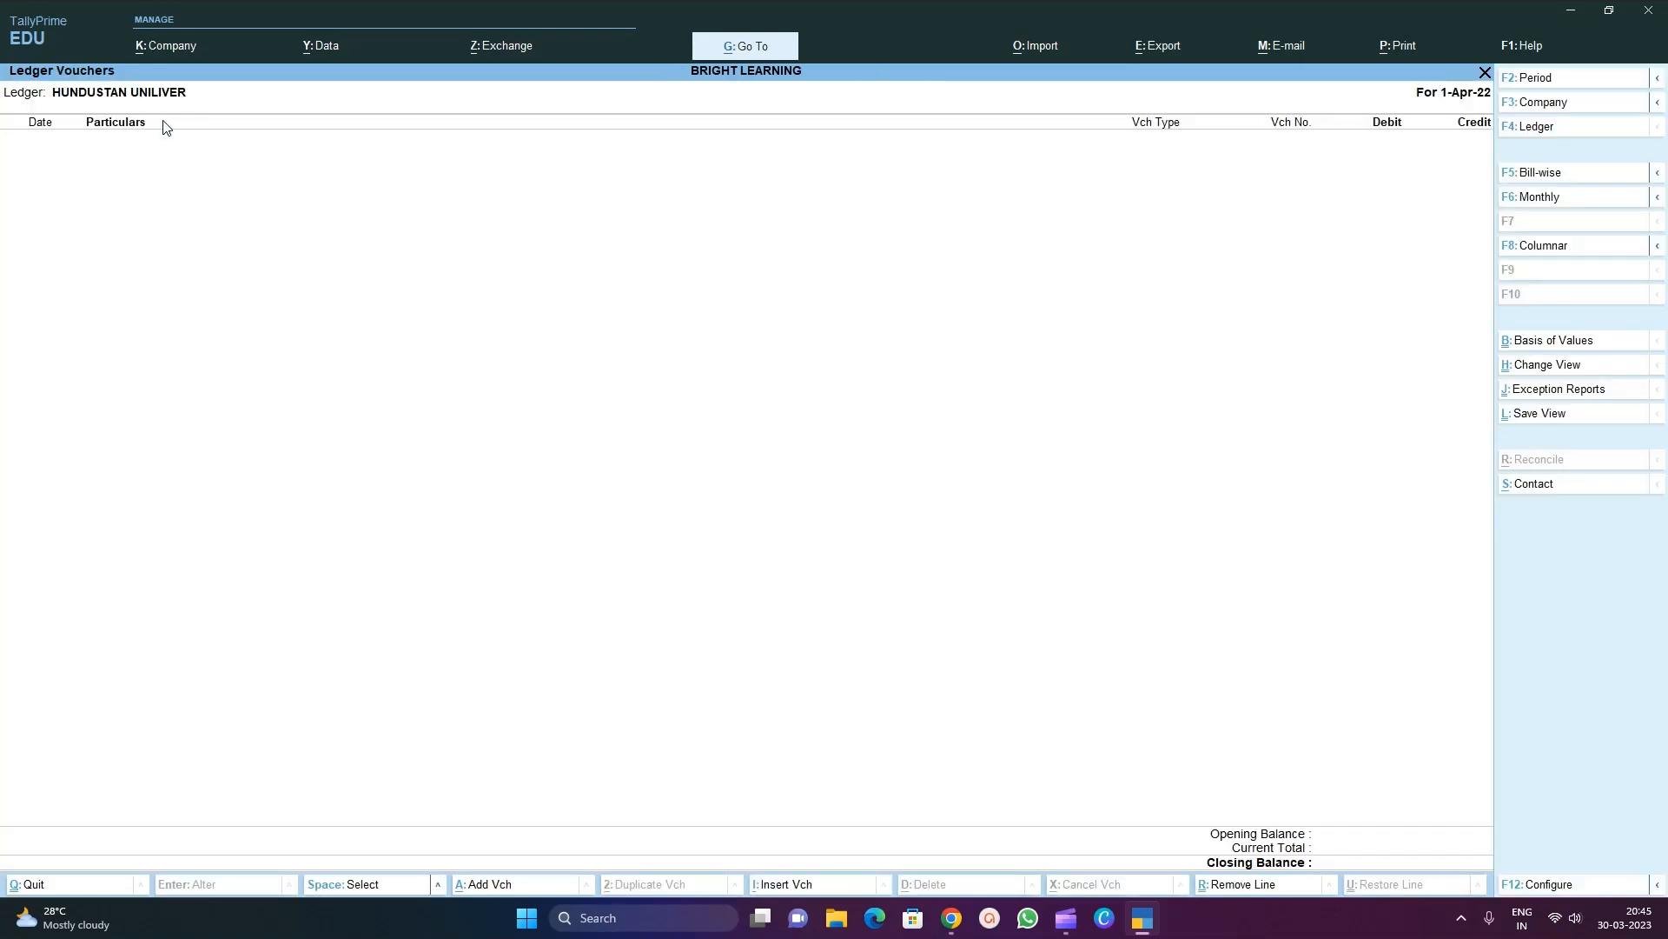
pyautogui.press('Escape')
pyautogui.press('Escape')
pyautogui.press('Escape')
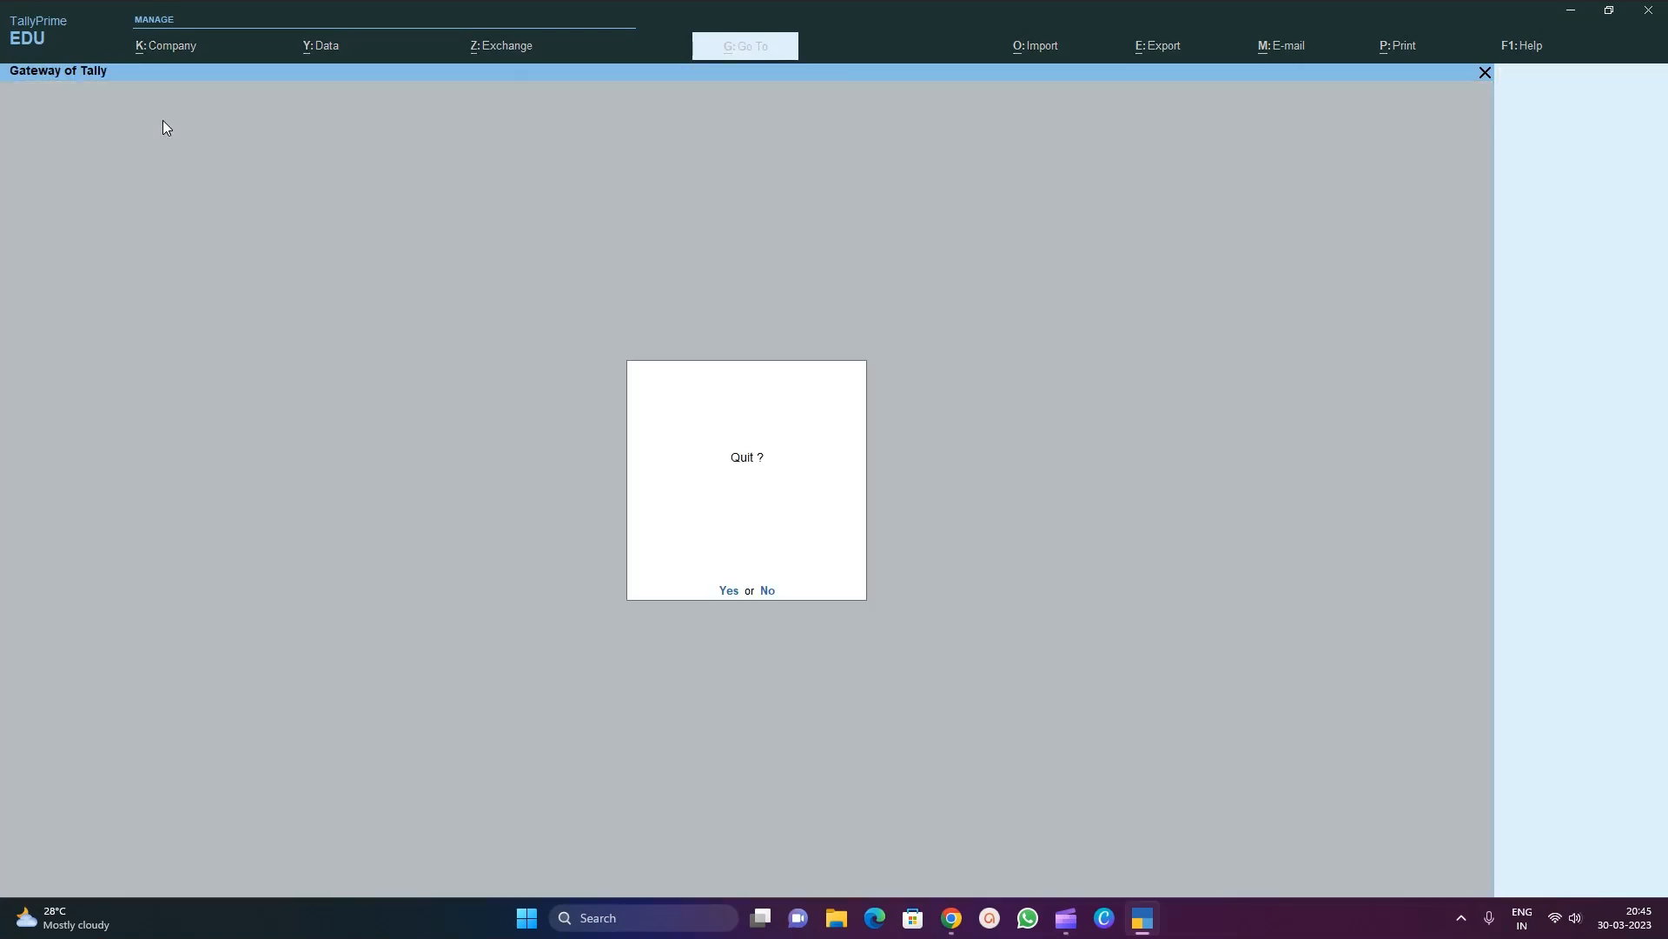
pyautogui.press('Escape')
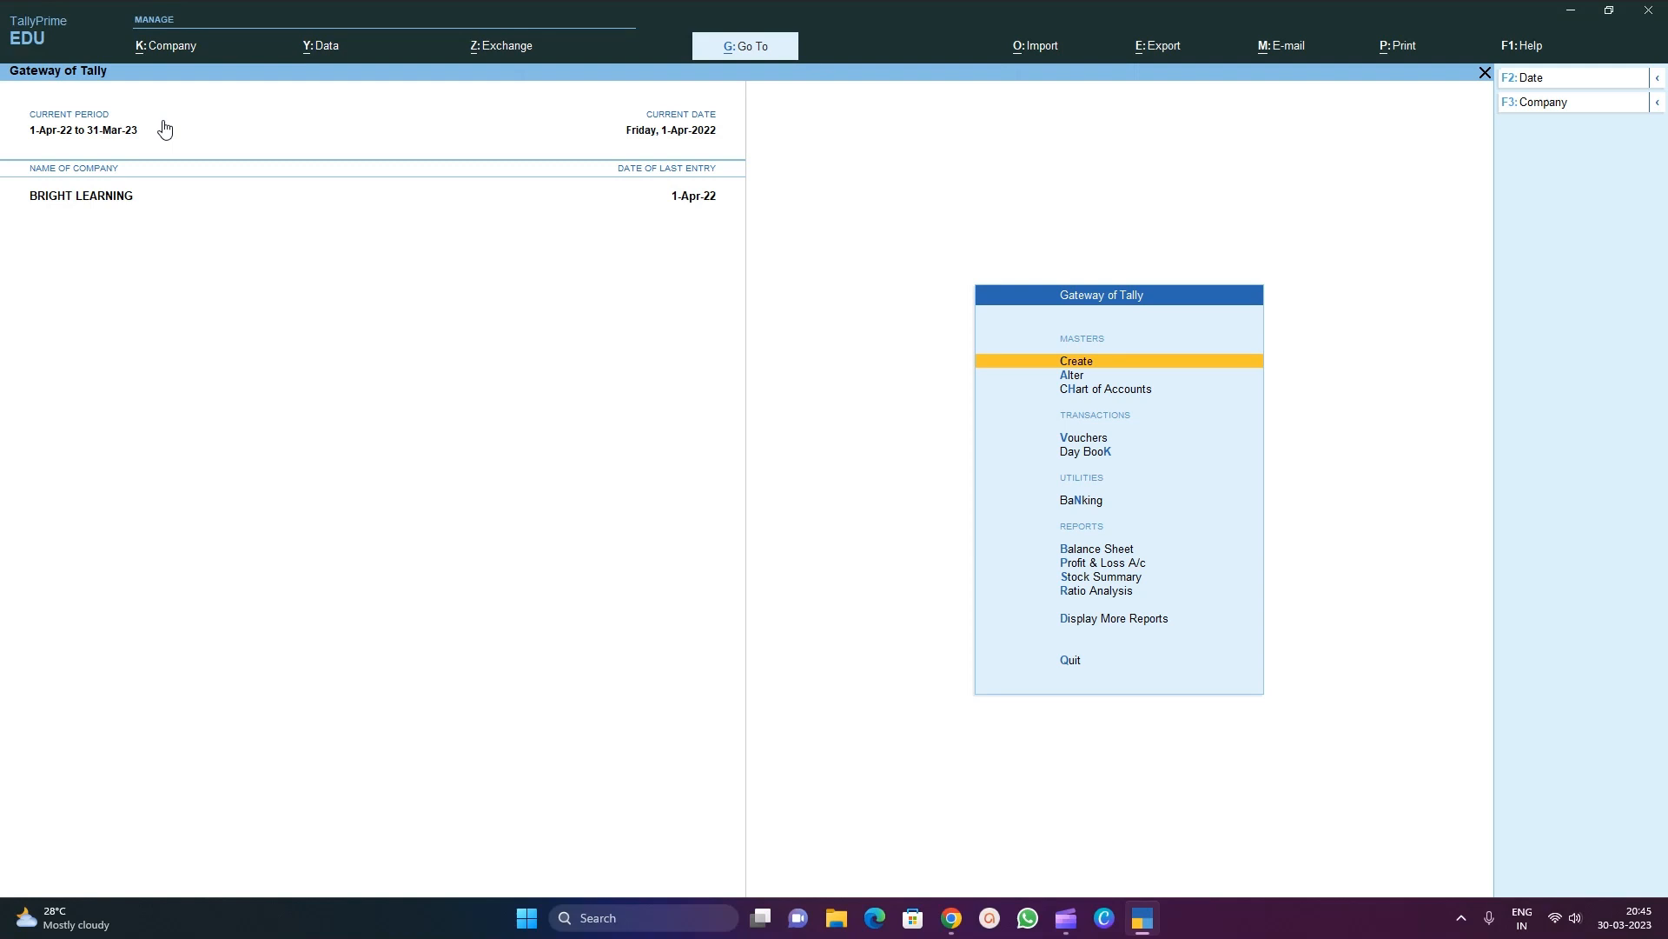
# Open a blank ledger creation form from the accounting masters
pyautogui.press('Return')
pyautogui.press('Down')
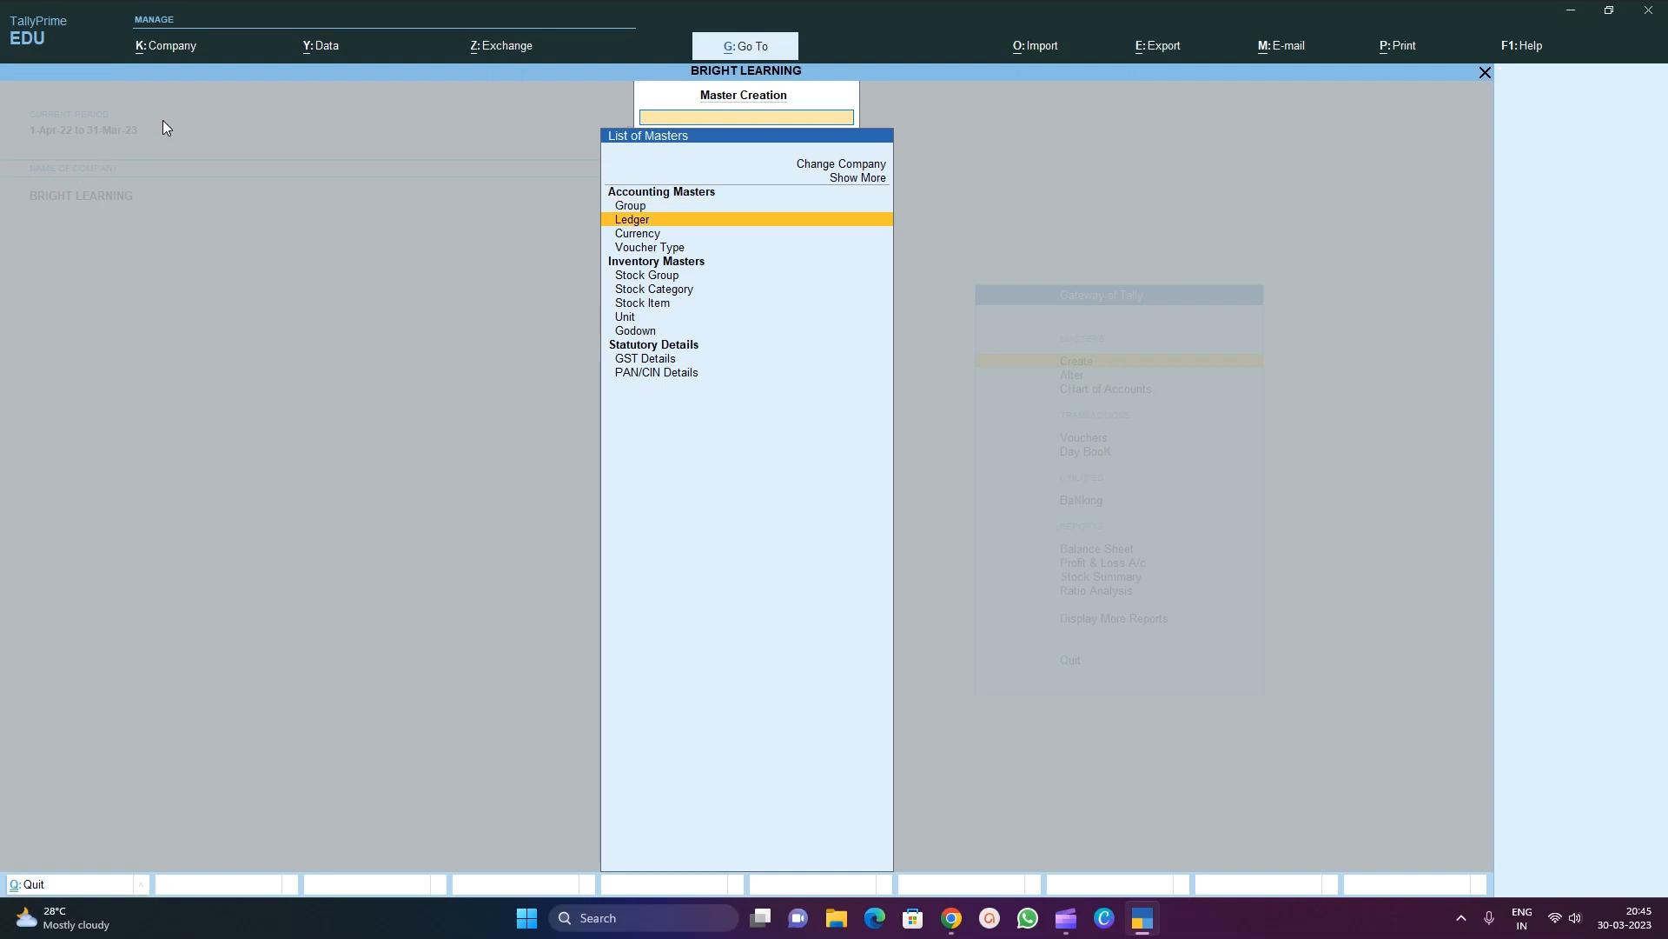
pyautogui.press('Return')
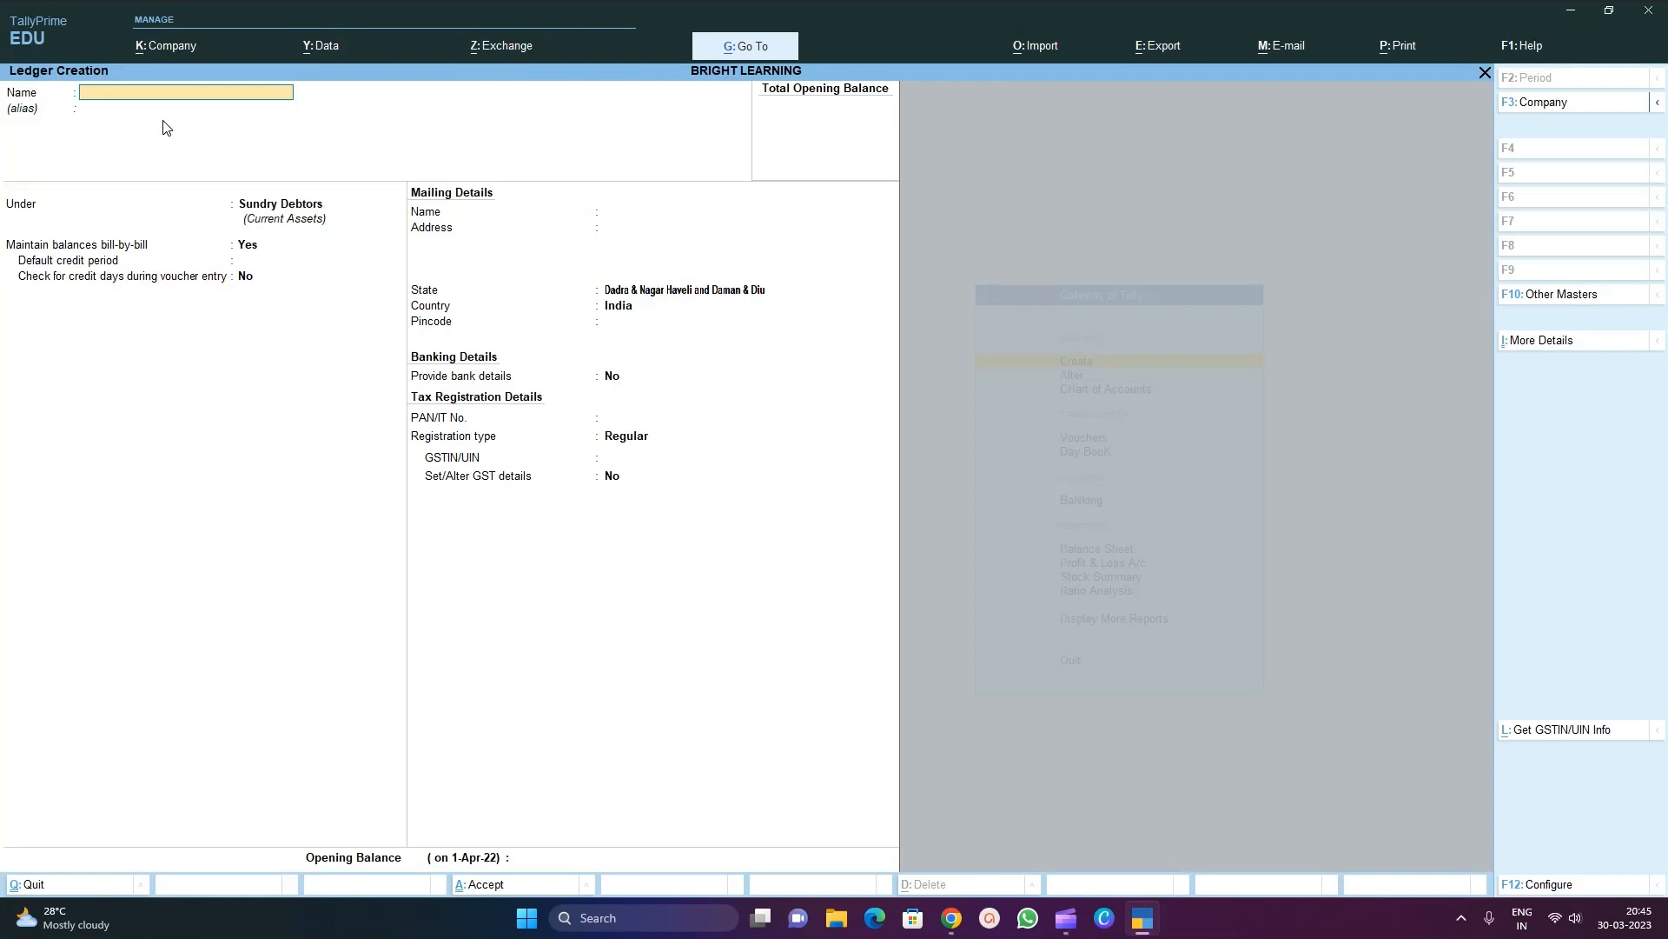
# Name the ledger Local Purchase 5% and place it under Duties & Taxes with duty type GST and tax type Central Tax
pyautogui.write('Local Purchase 5%')
pyautogui.press('Return')
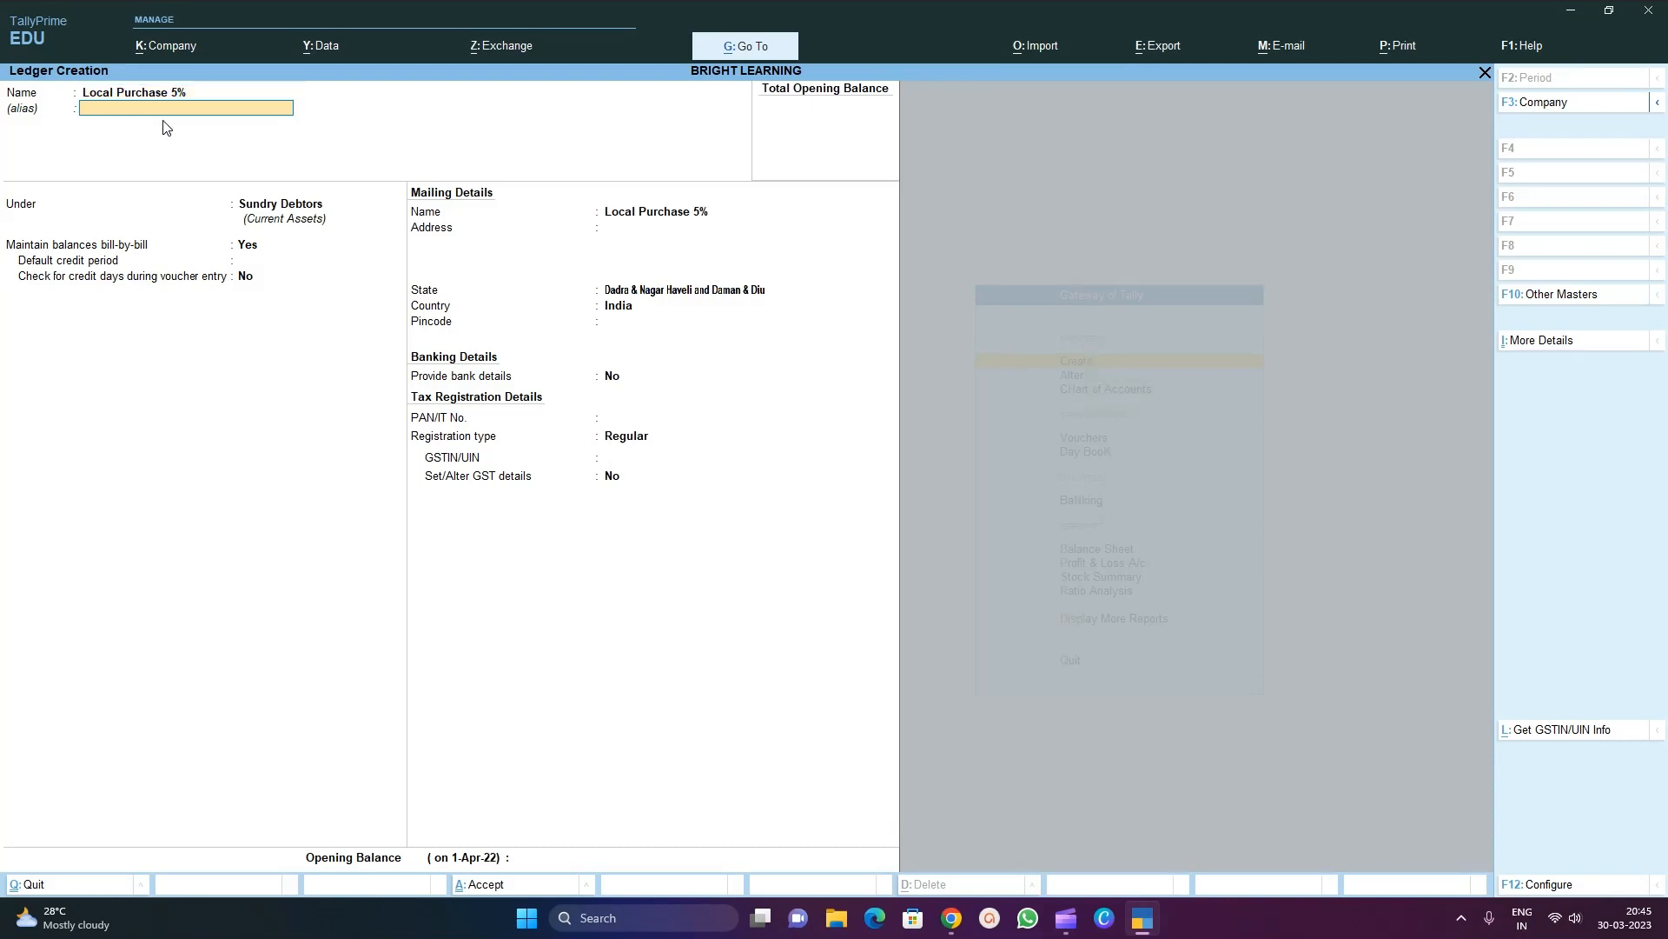
pyautogui.press('Return')
pyautogui.write('dut')
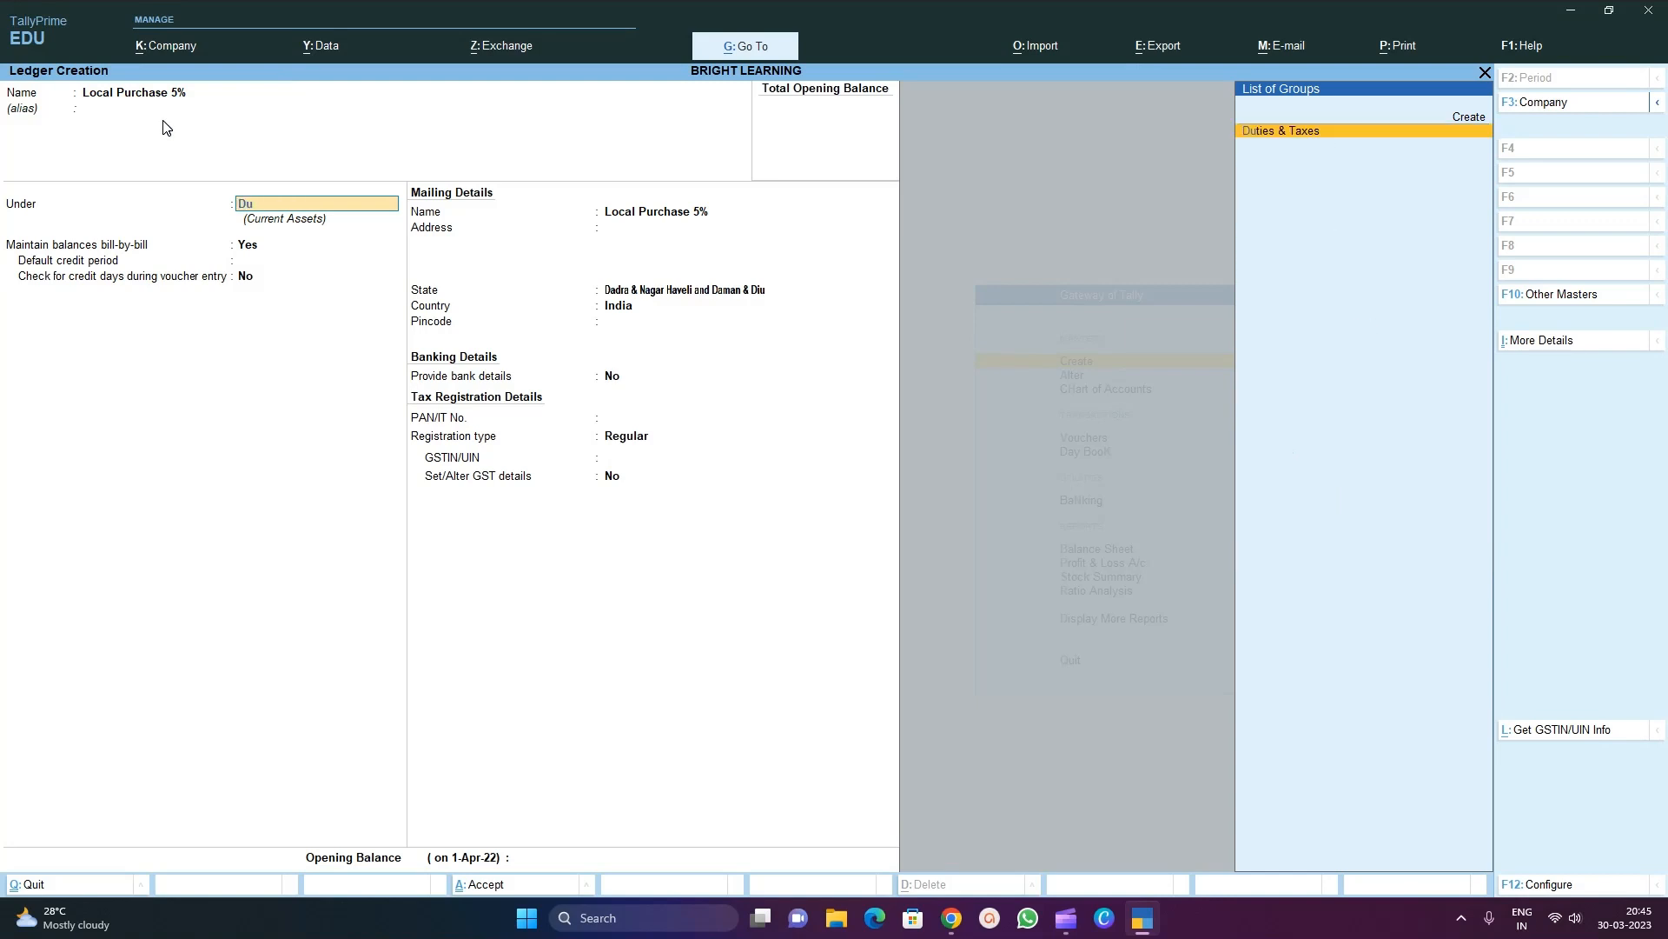
pyautogui.press('Return')
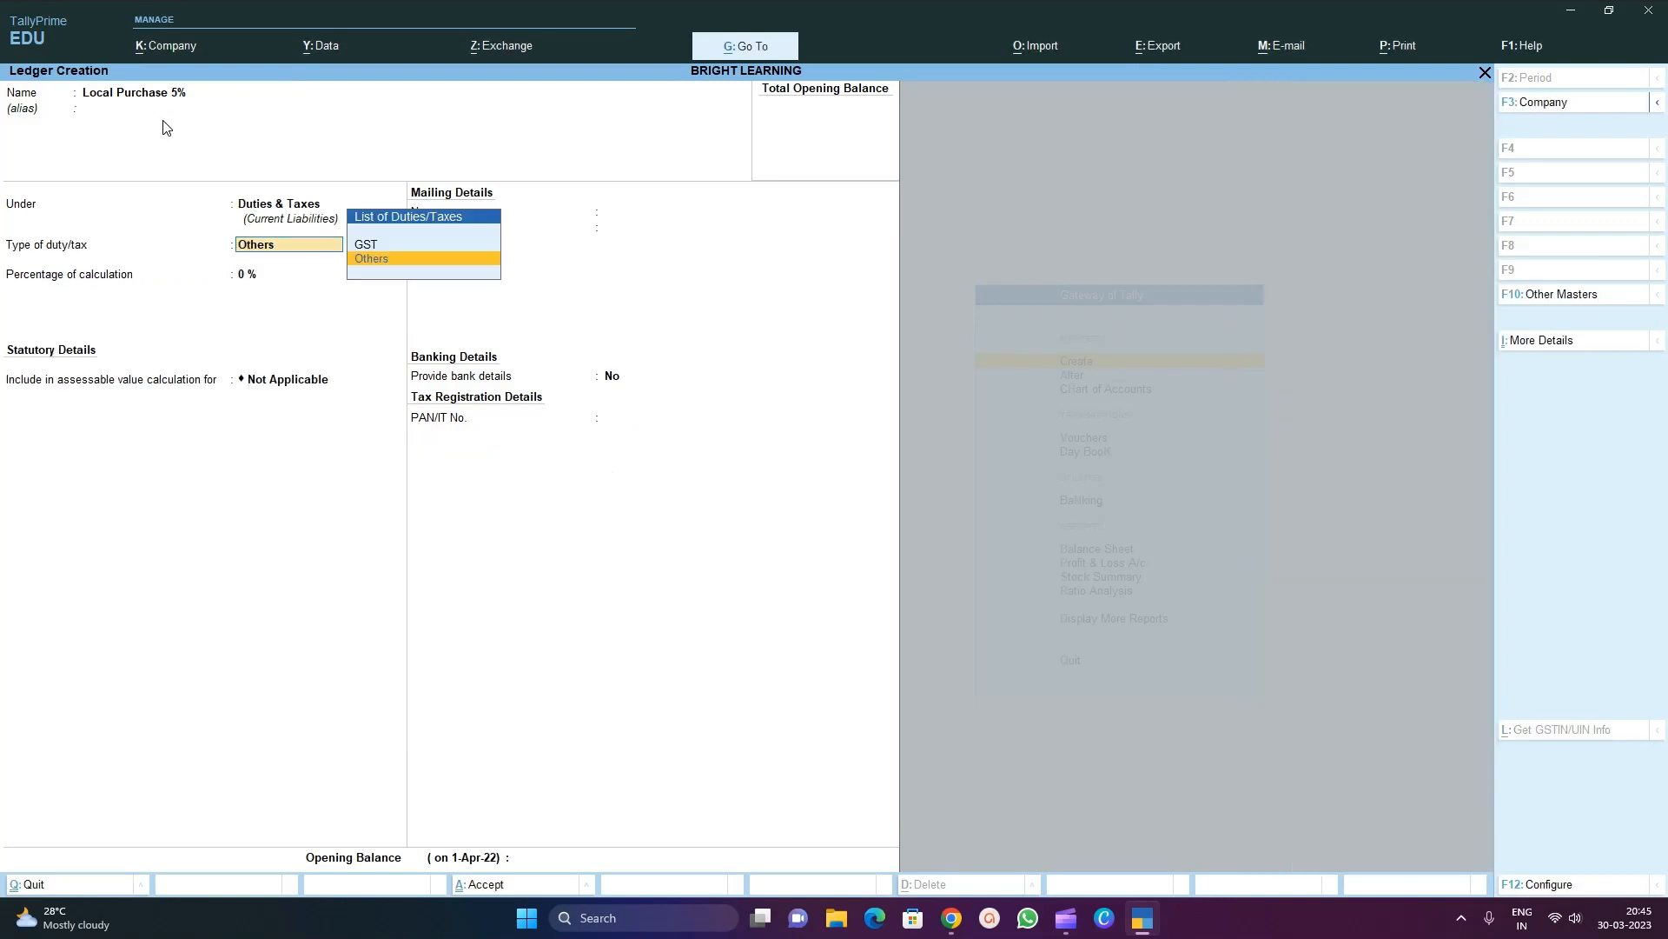
pyautogui.press('Up')
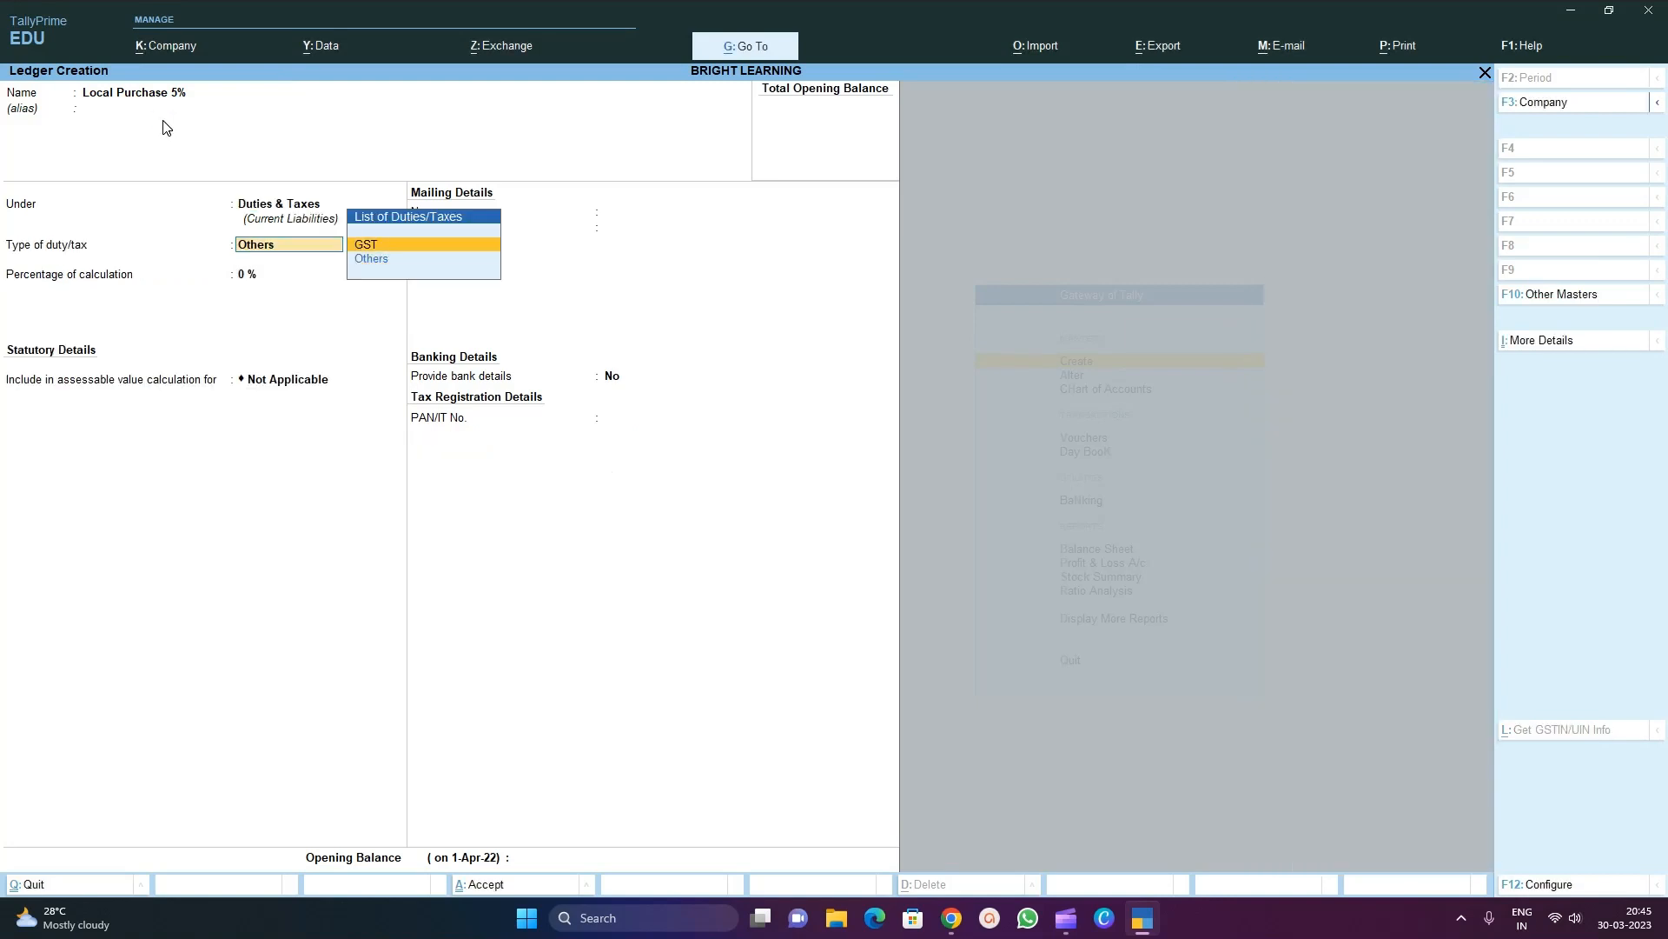
pyautogui.press('Return')
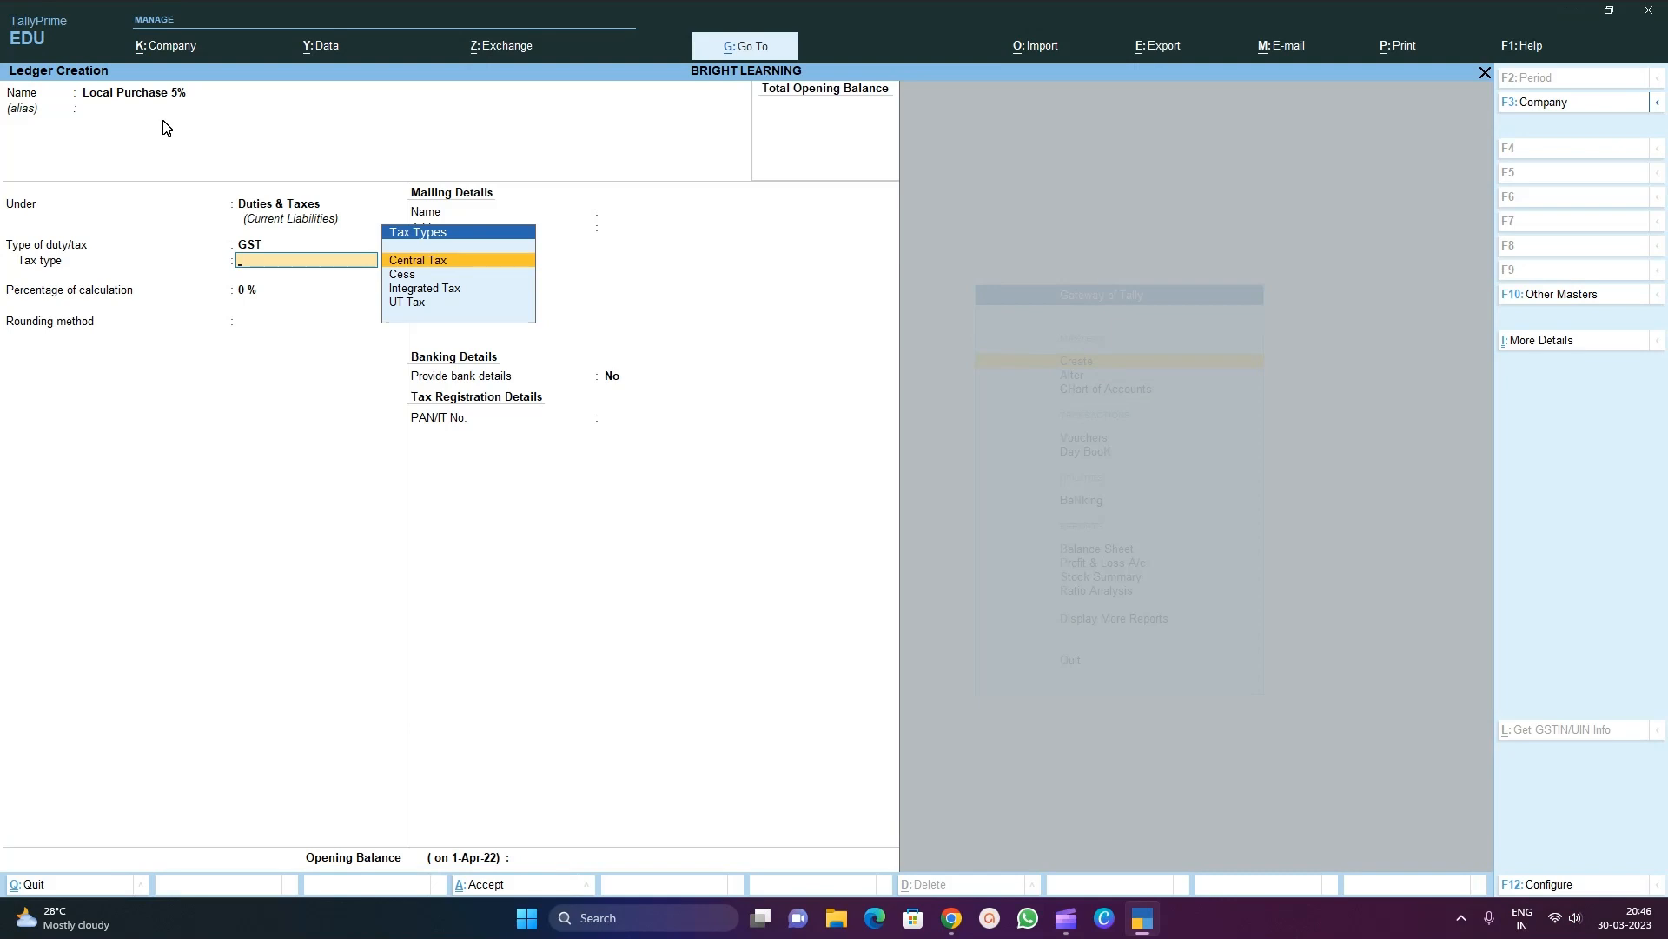
pyautogui.press('Return')
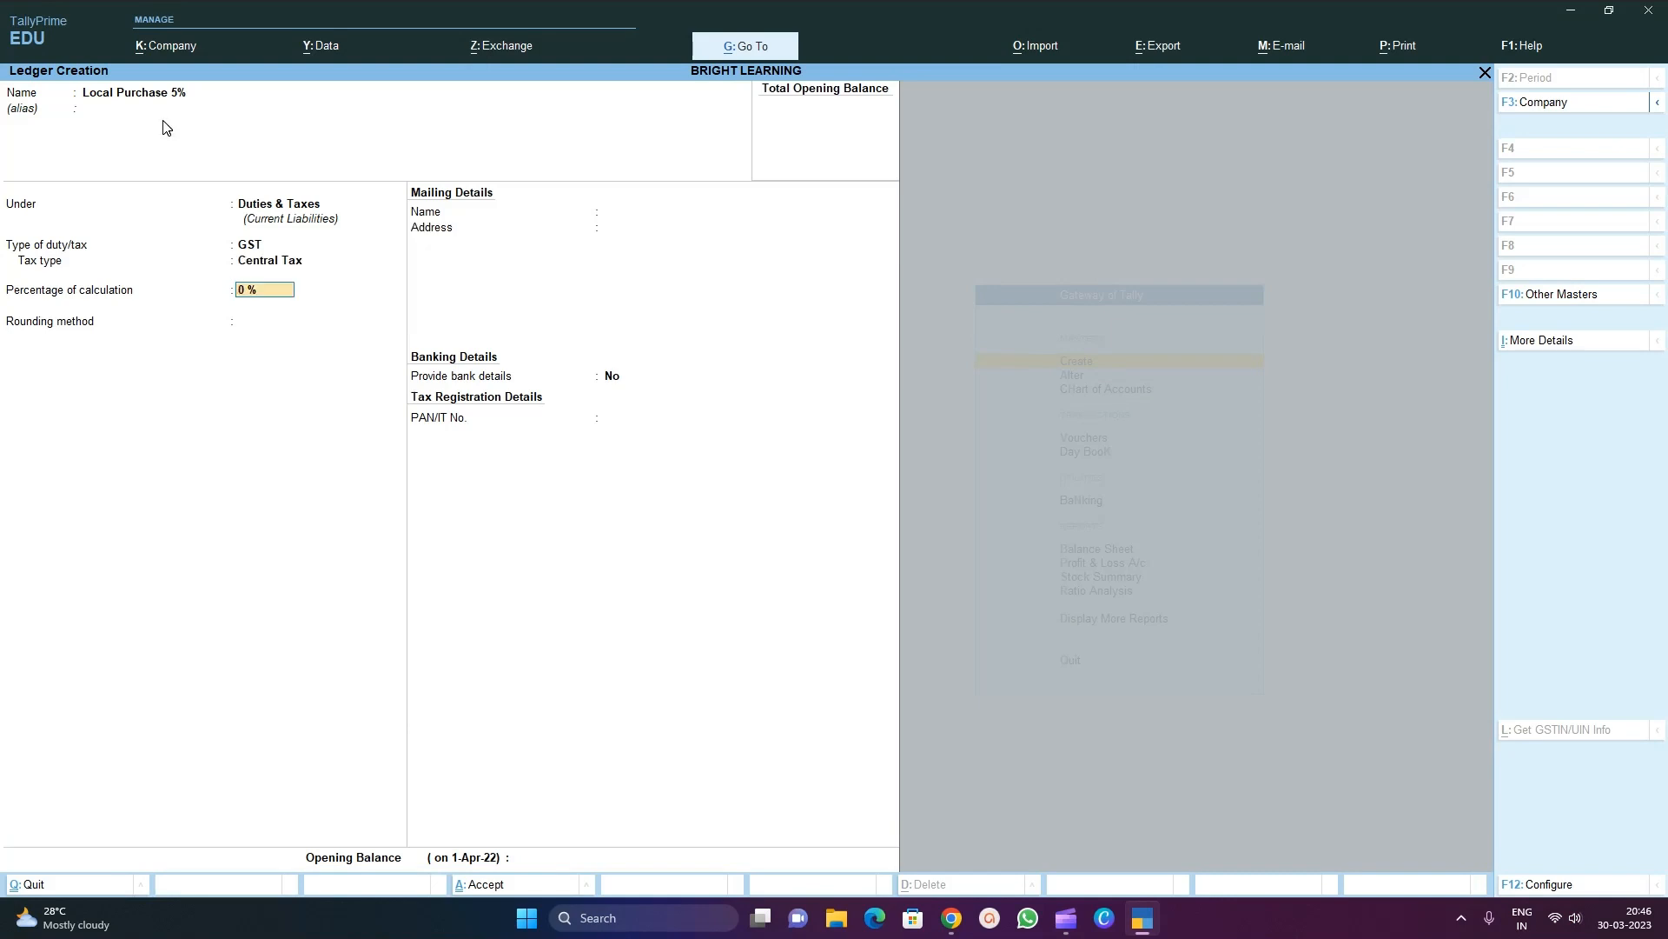
# Go back to the ledger's name and change it to Purchase Local
pyautogui.press('BackSpace')
pyautogui.press('BackSpace')
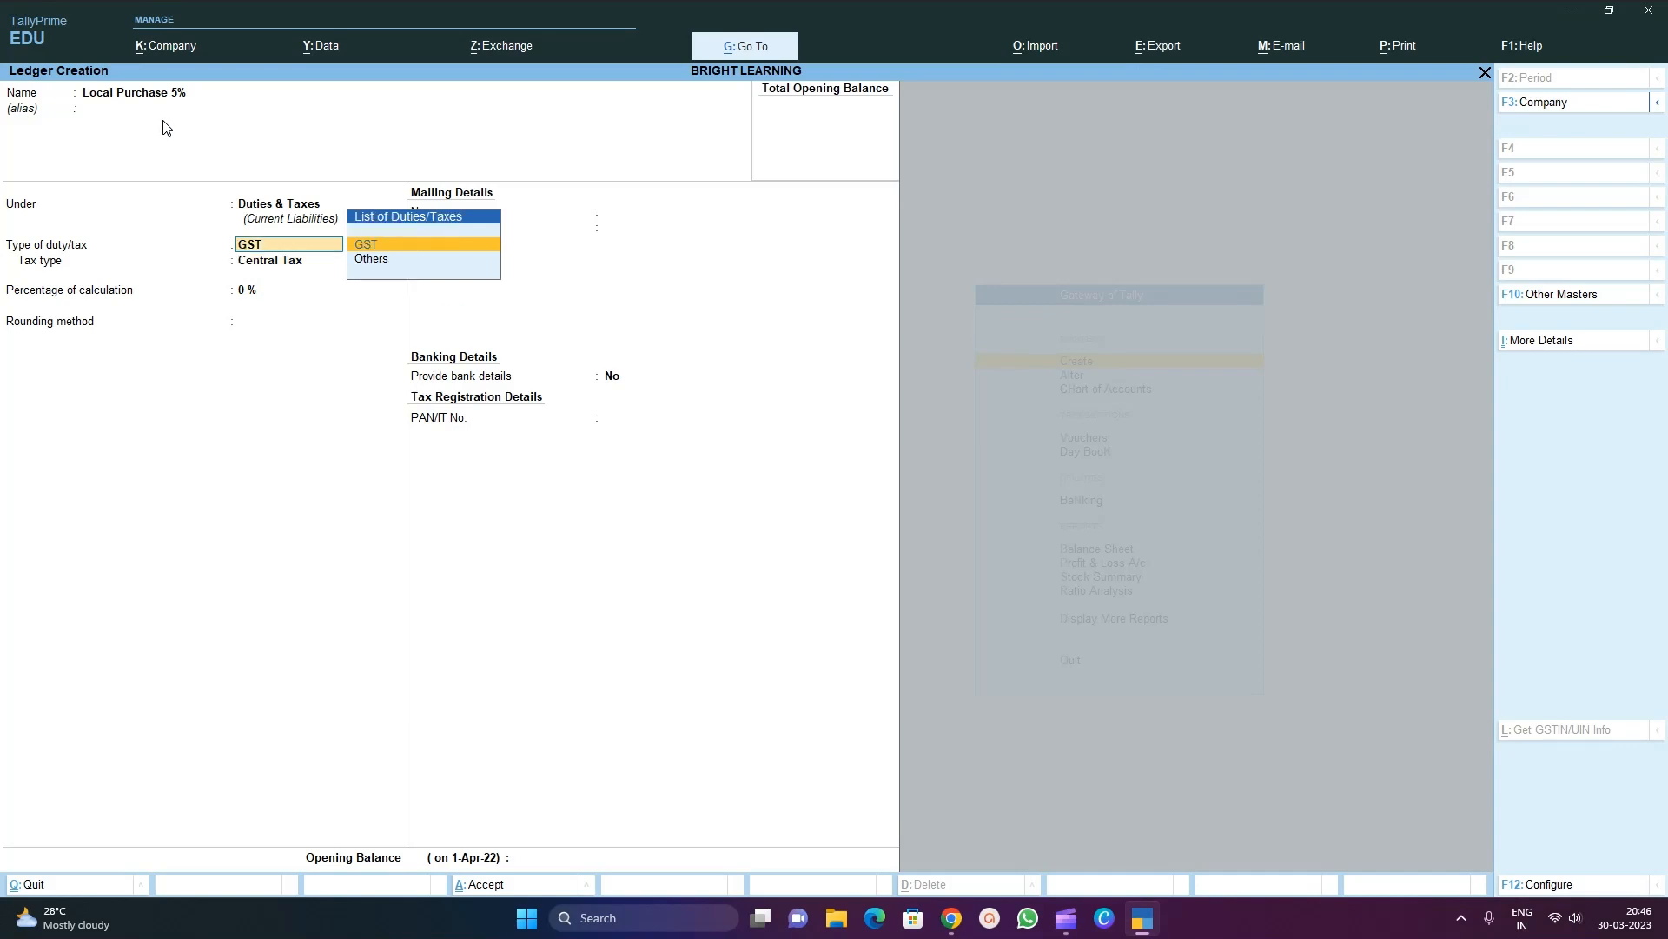
pyautogui.press('BackSpace')
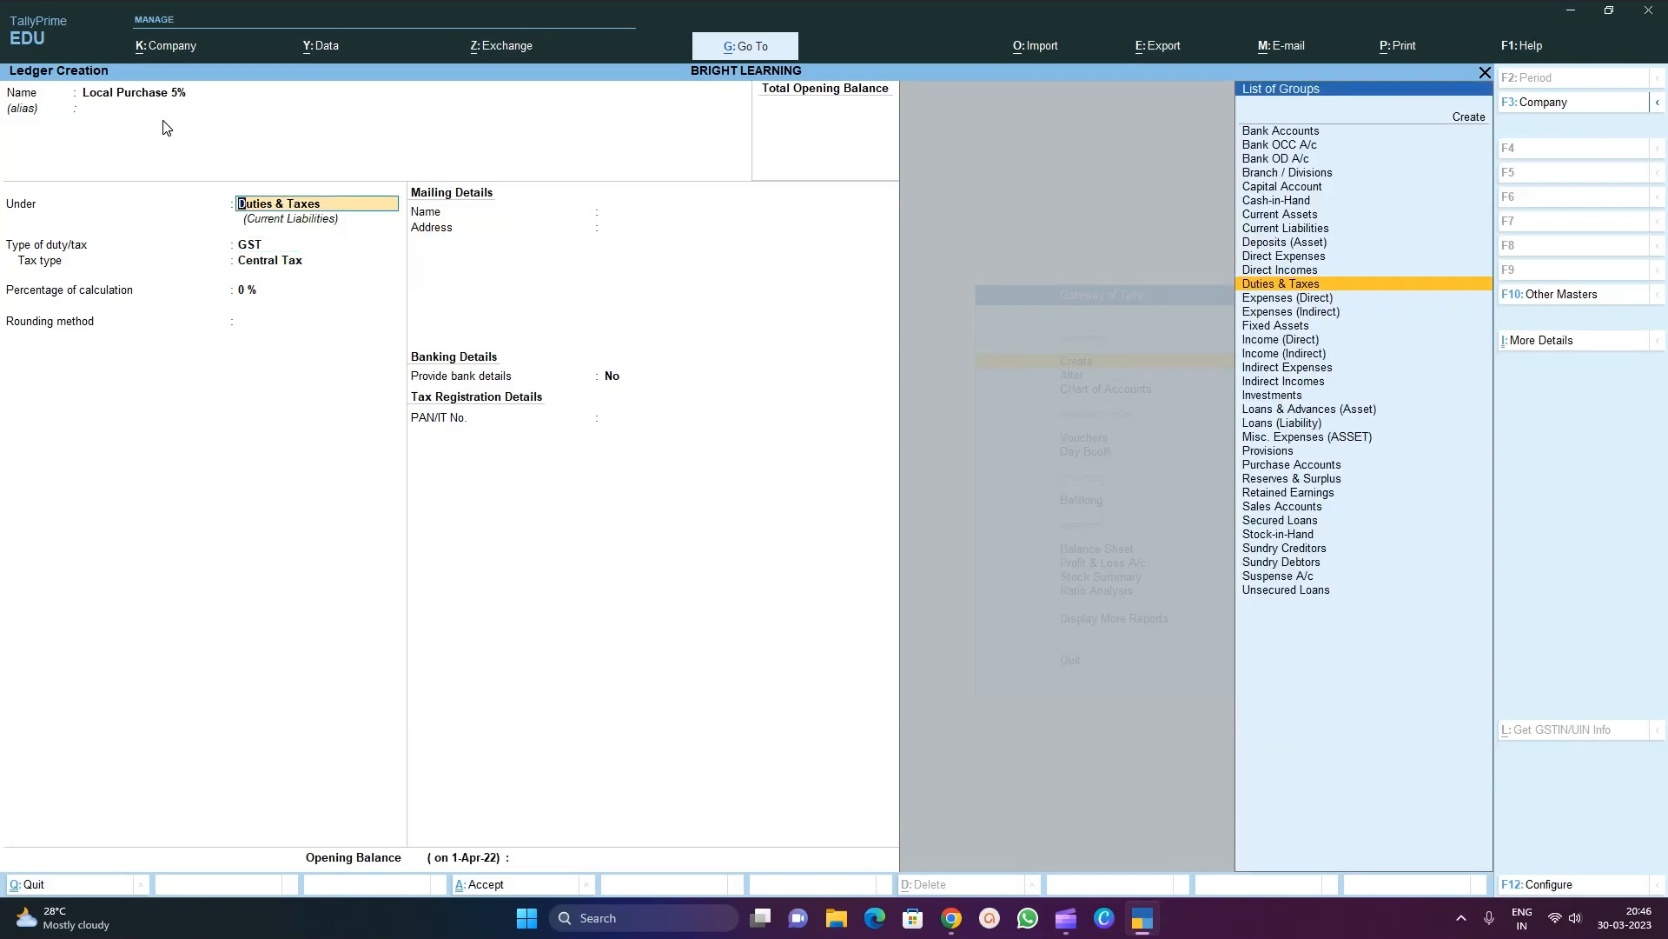
pyautogui.press('BackSpace')
pyautogui.press('BackSpace')
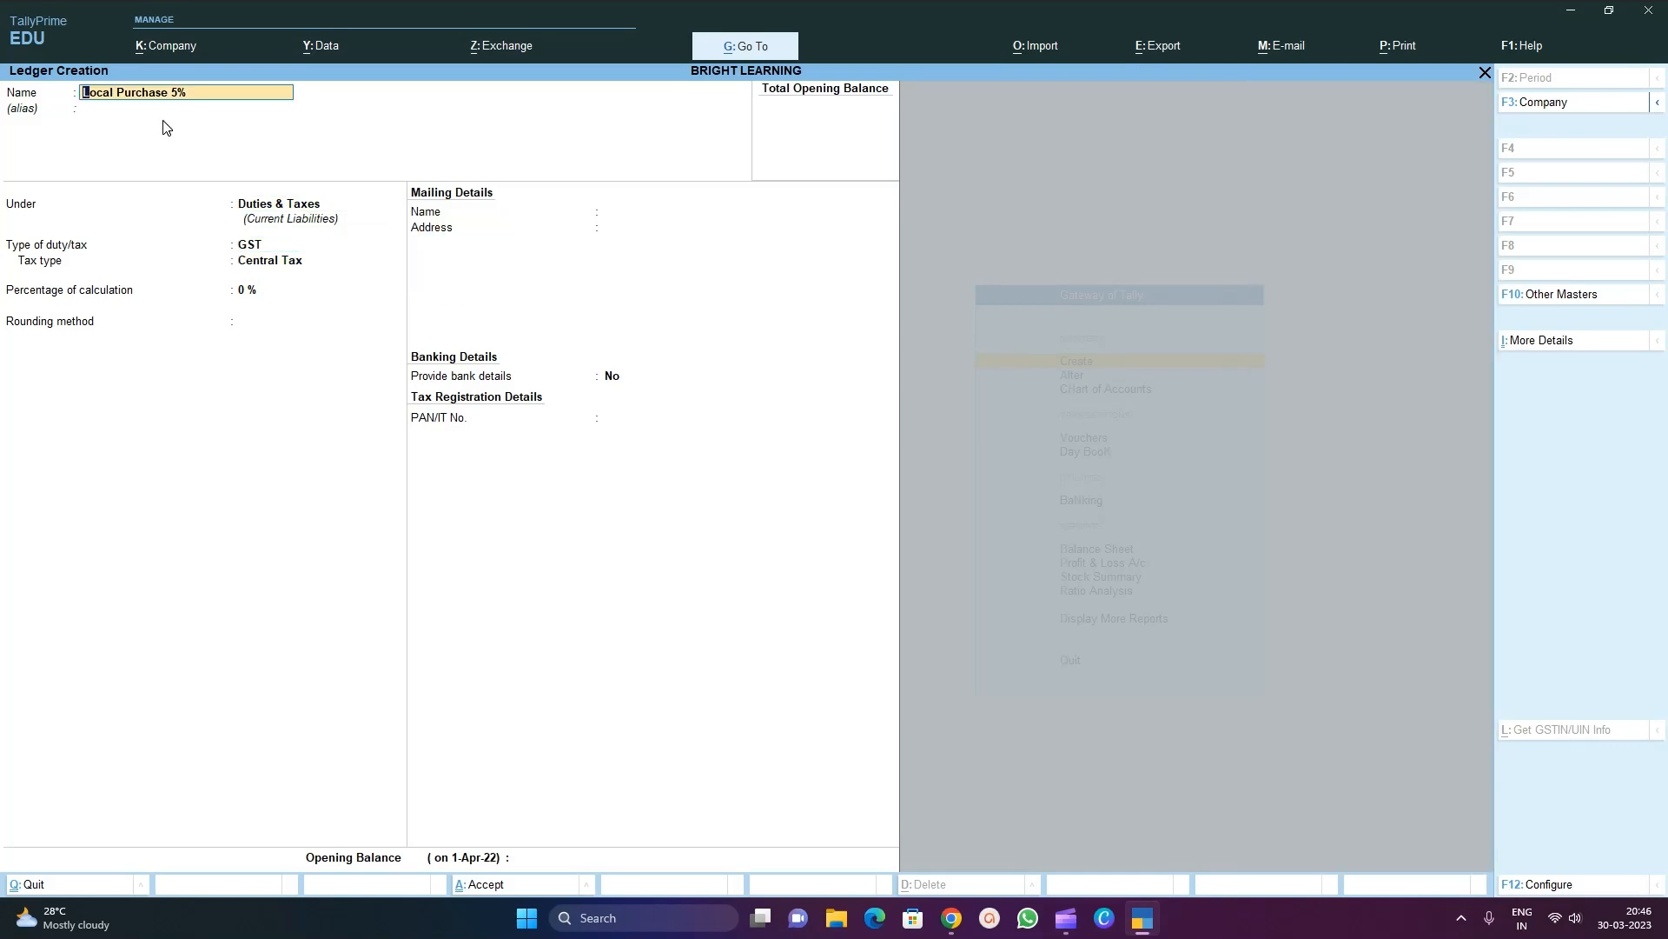
pyautogui.write('Purchase Local')
pyautogui.press('Return')
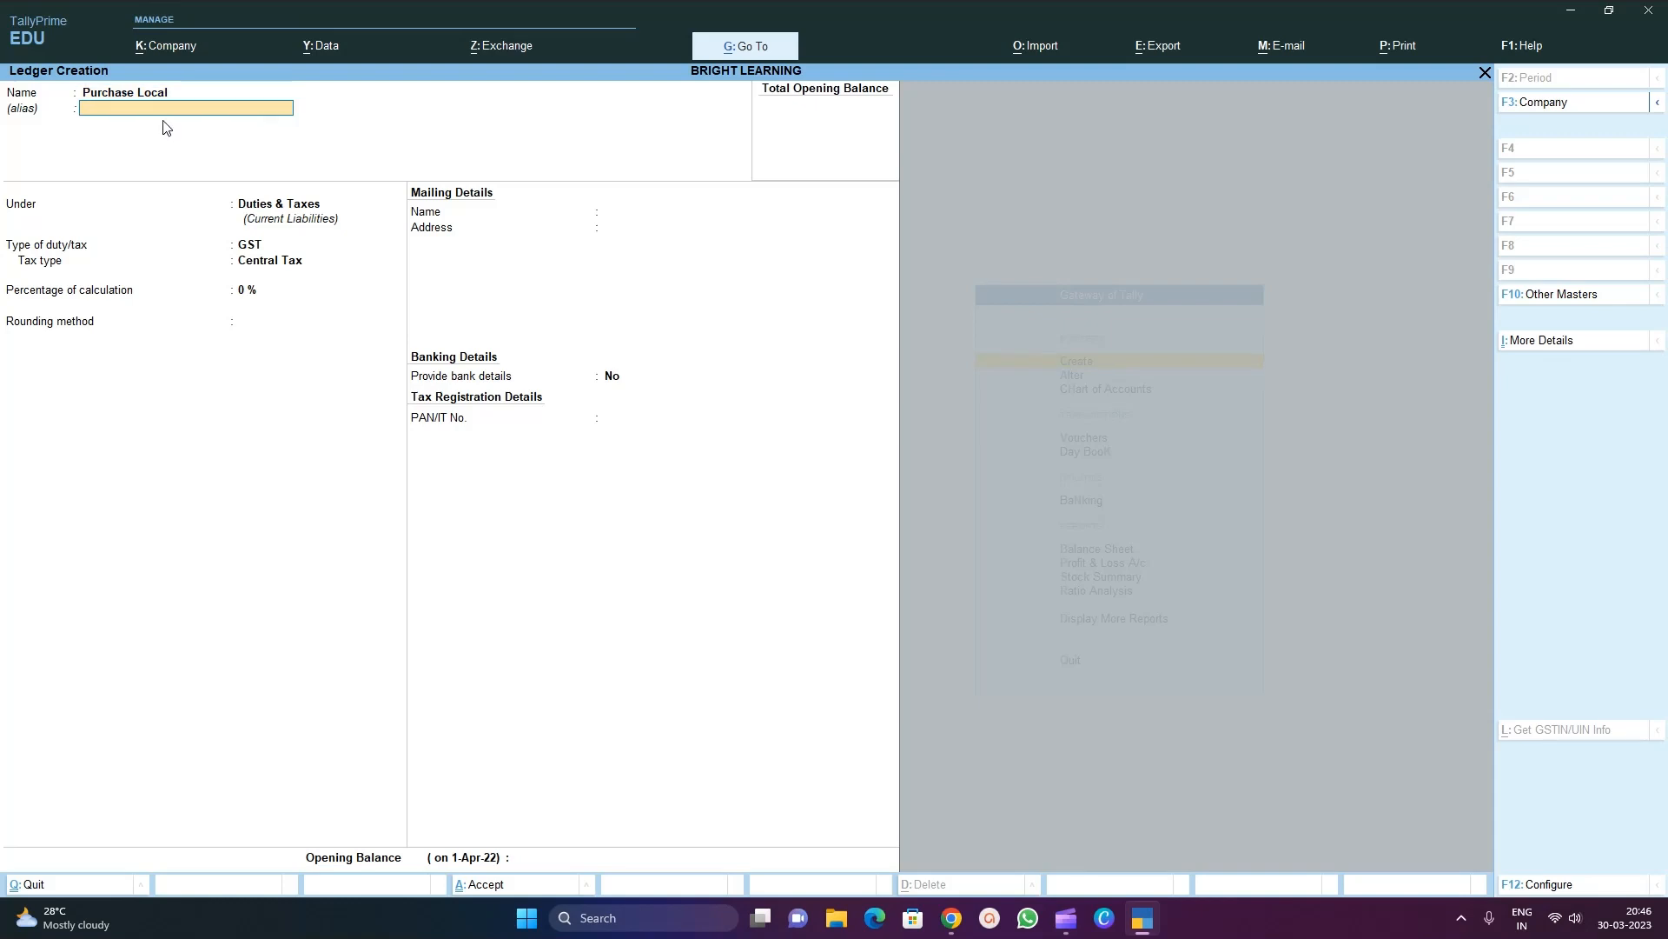
# Place the Purchase Local ledger under Purchase Accounts, with type of ledger Not Applicable and GST Applicable
pyautogui.press('Return')
pyautogui.write('pur')
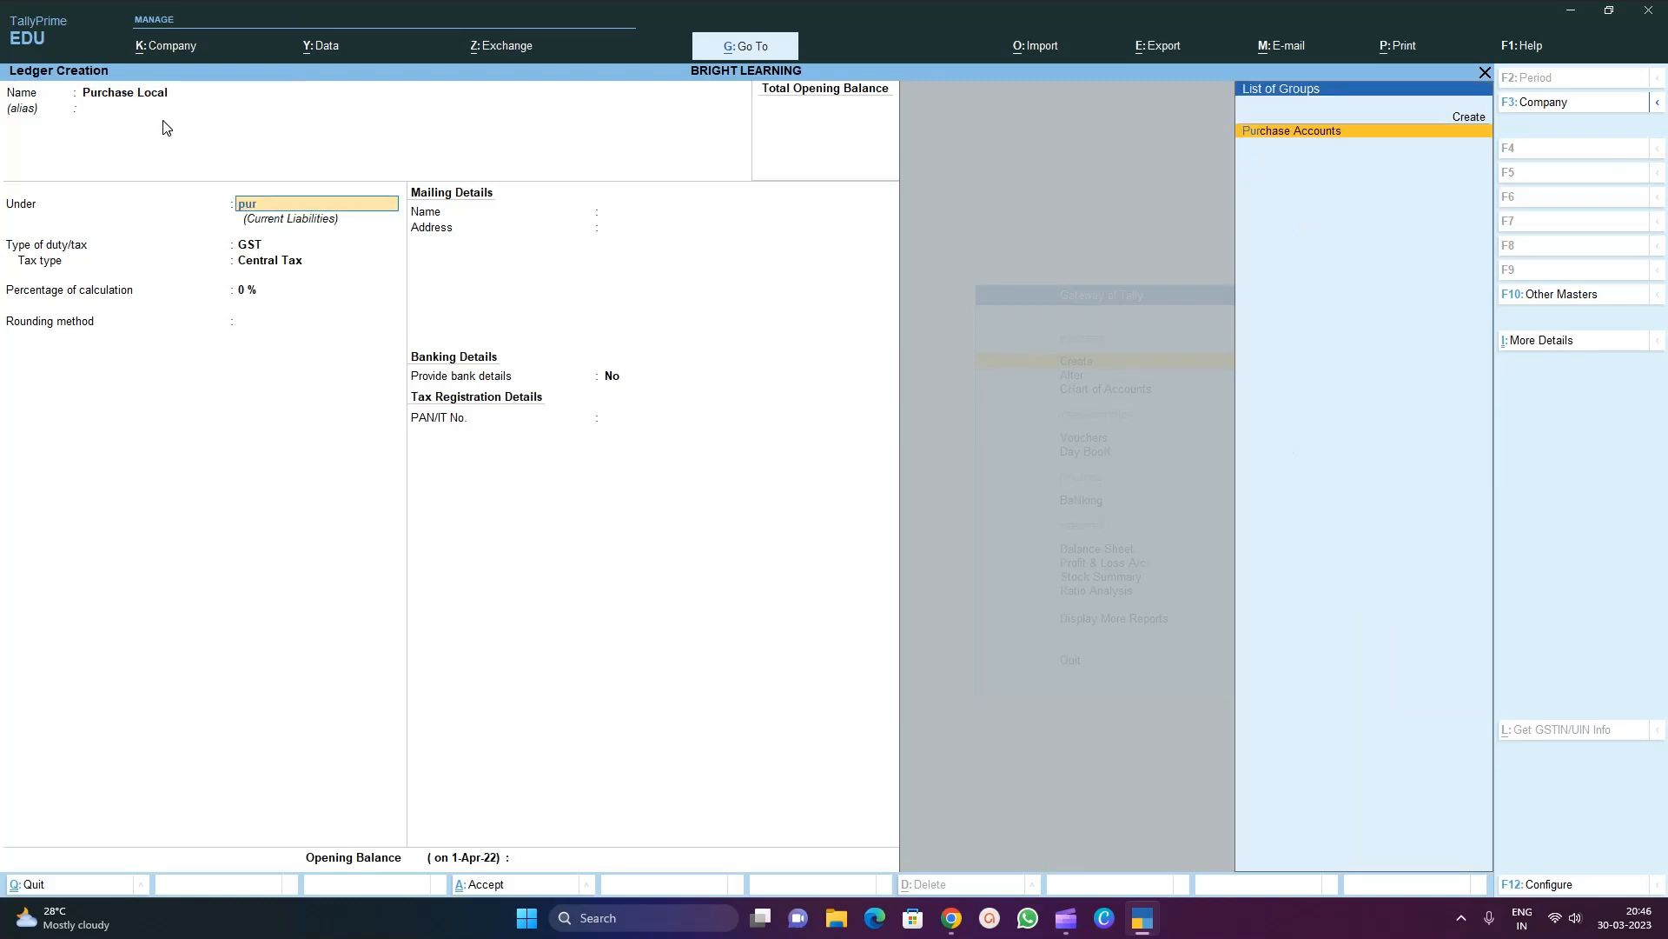
pyautogui.write('ch')
pyautogui.press('Return')
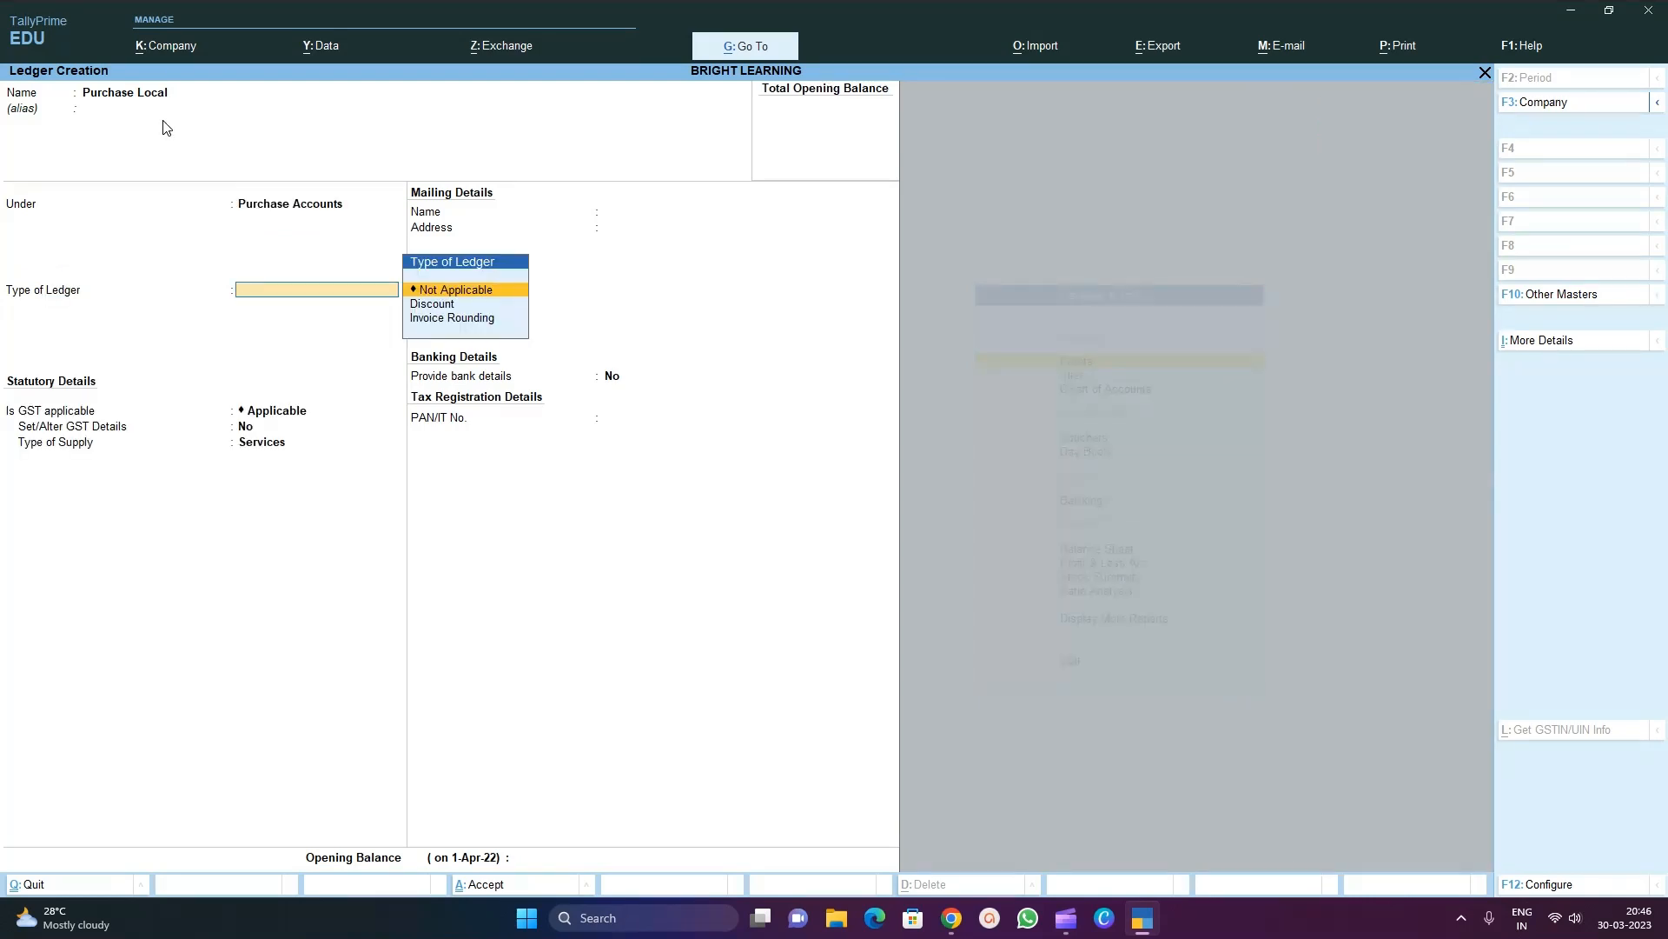
pyautogui.press('Return')
pyautogui.press('Return')
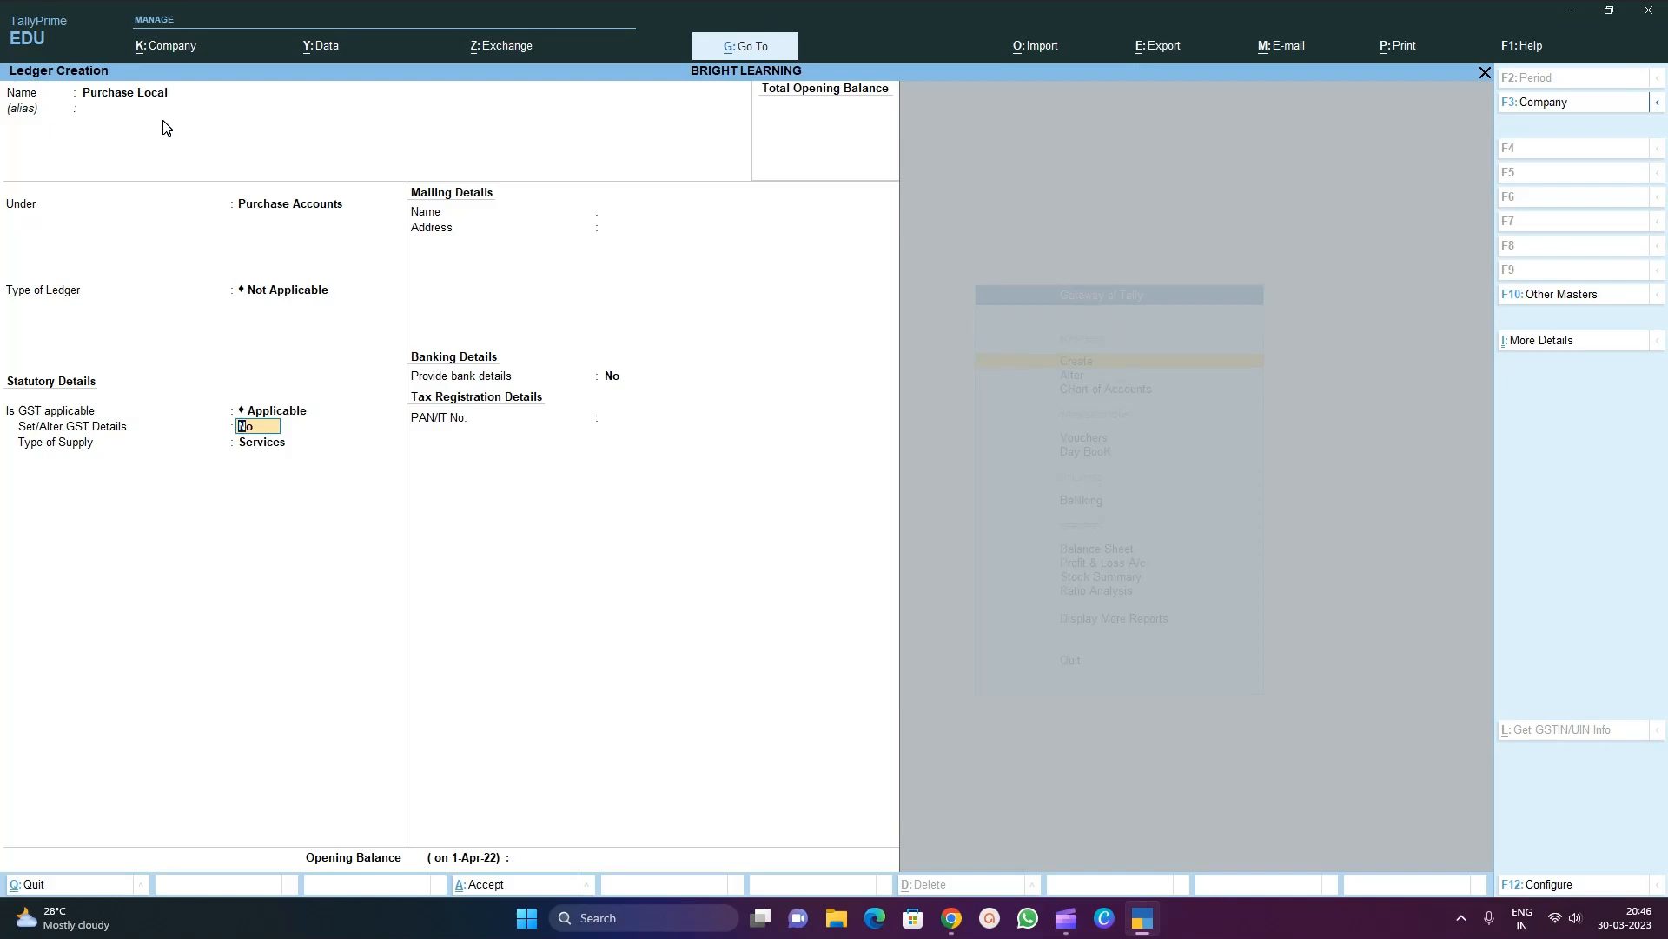
# Extend the ledger's name to Purchase Local 5%
pyautogui.press('BackSpace')
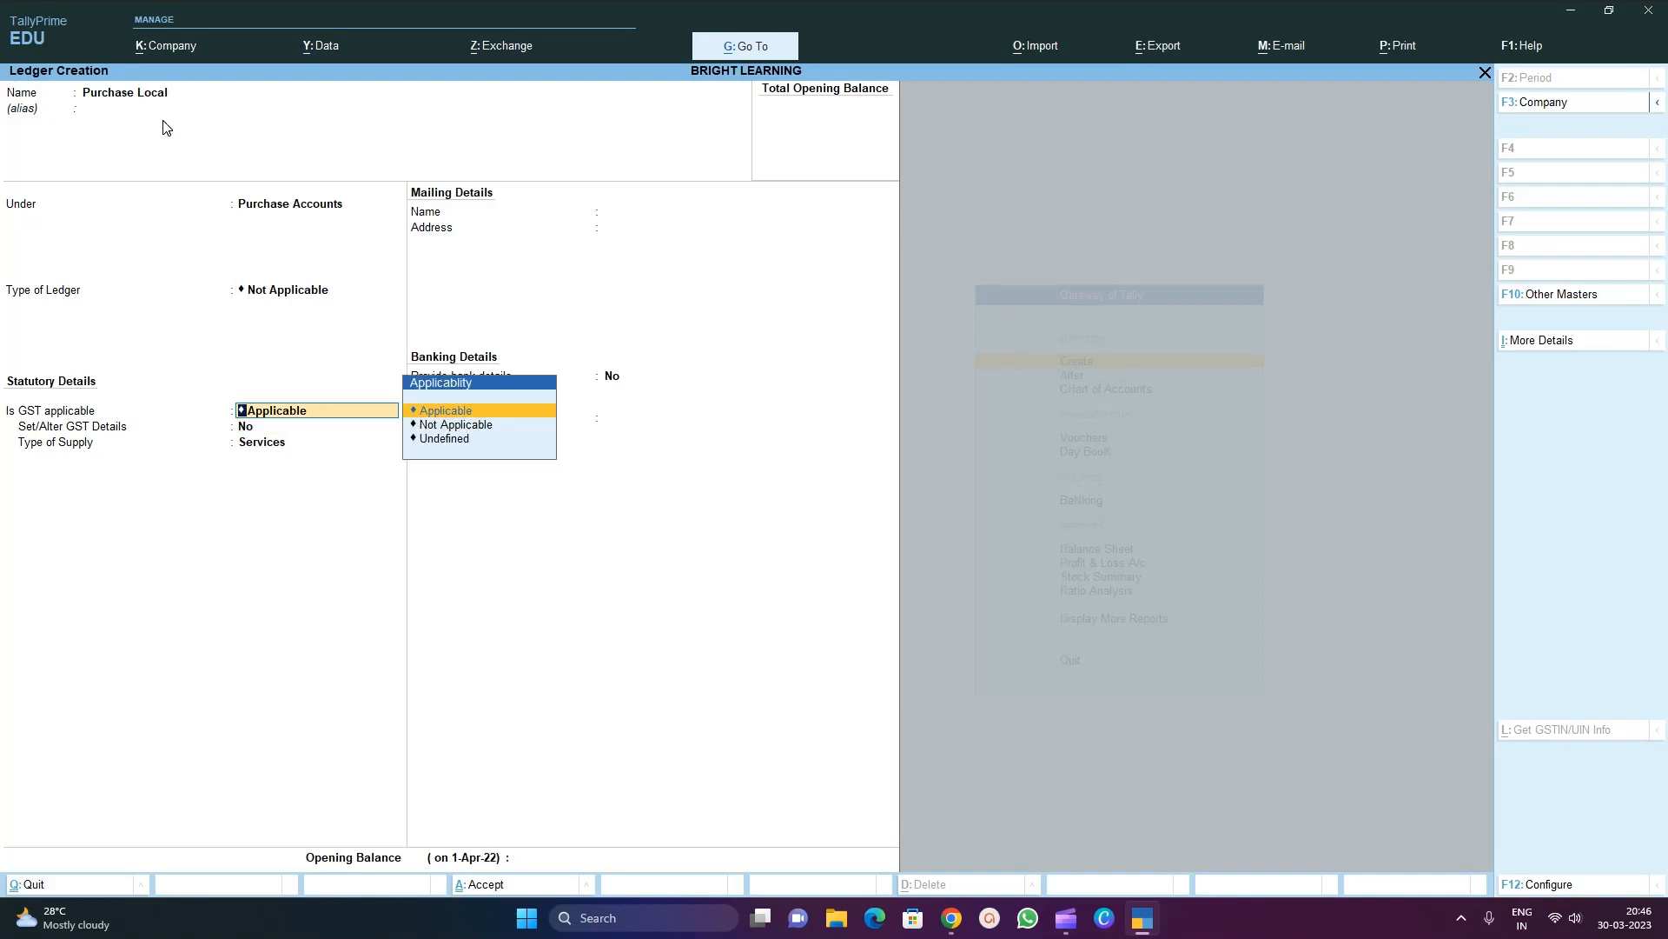
pyautogui.press('BackSpace')
pyautogui.press('BackSpace')
pyautogui.press('BackSpace')
pyautogui.press('BackSpace')
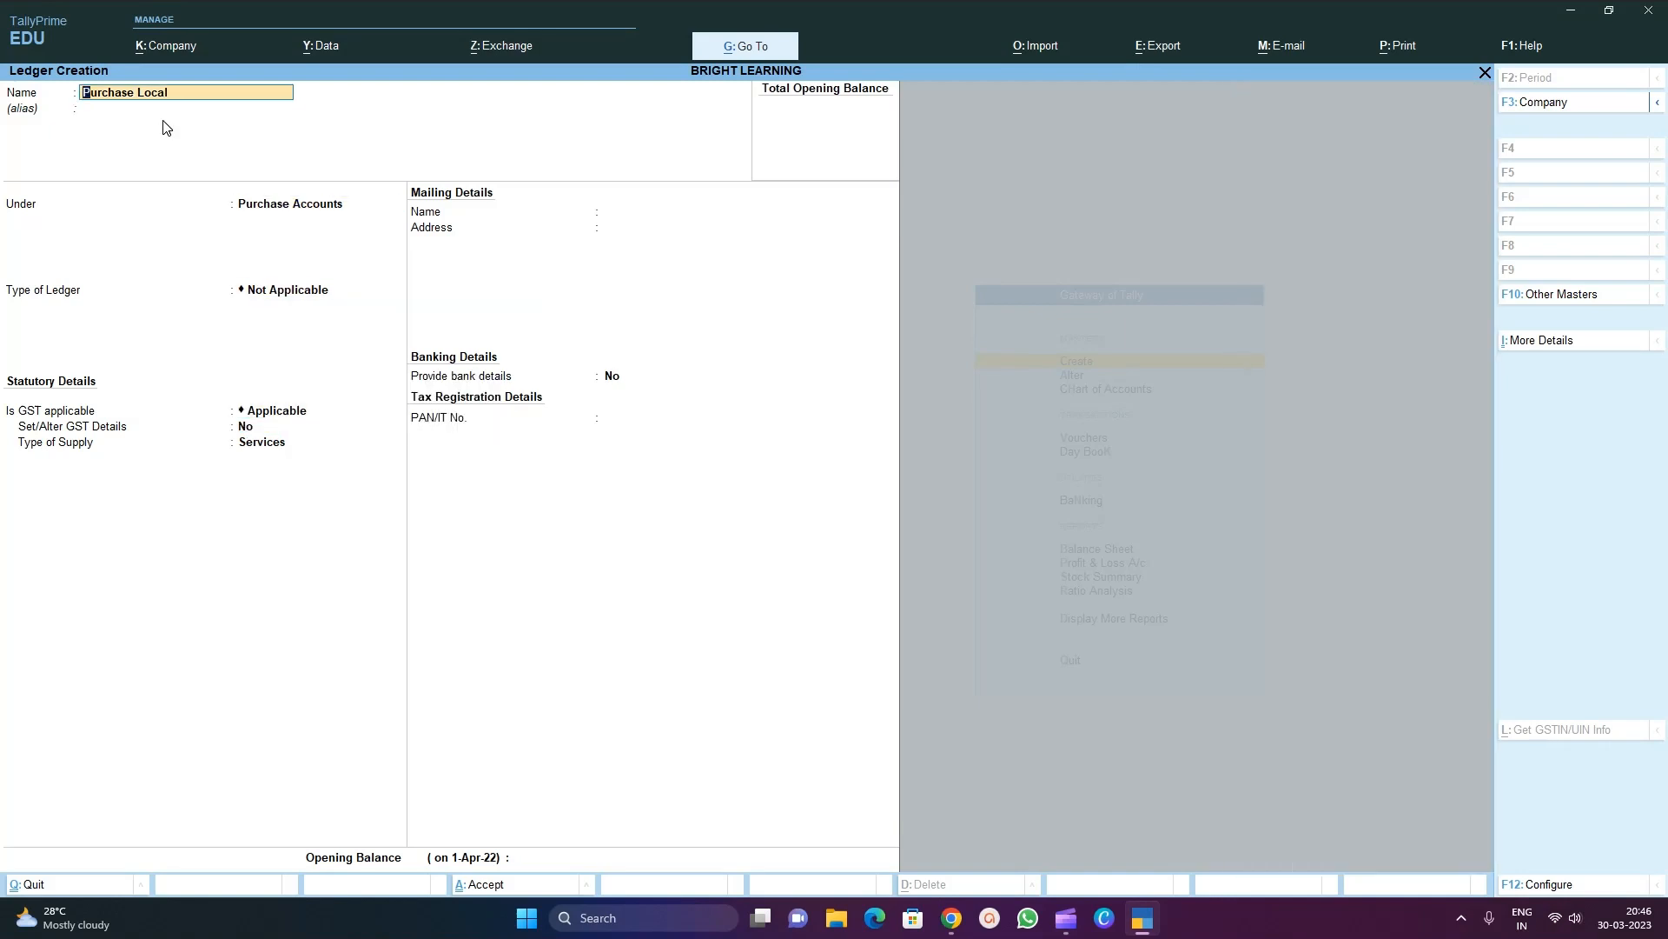
pyautogui.press('BackSpace')
pyautogui.write('al 5%')
pyautogui.press('Return')
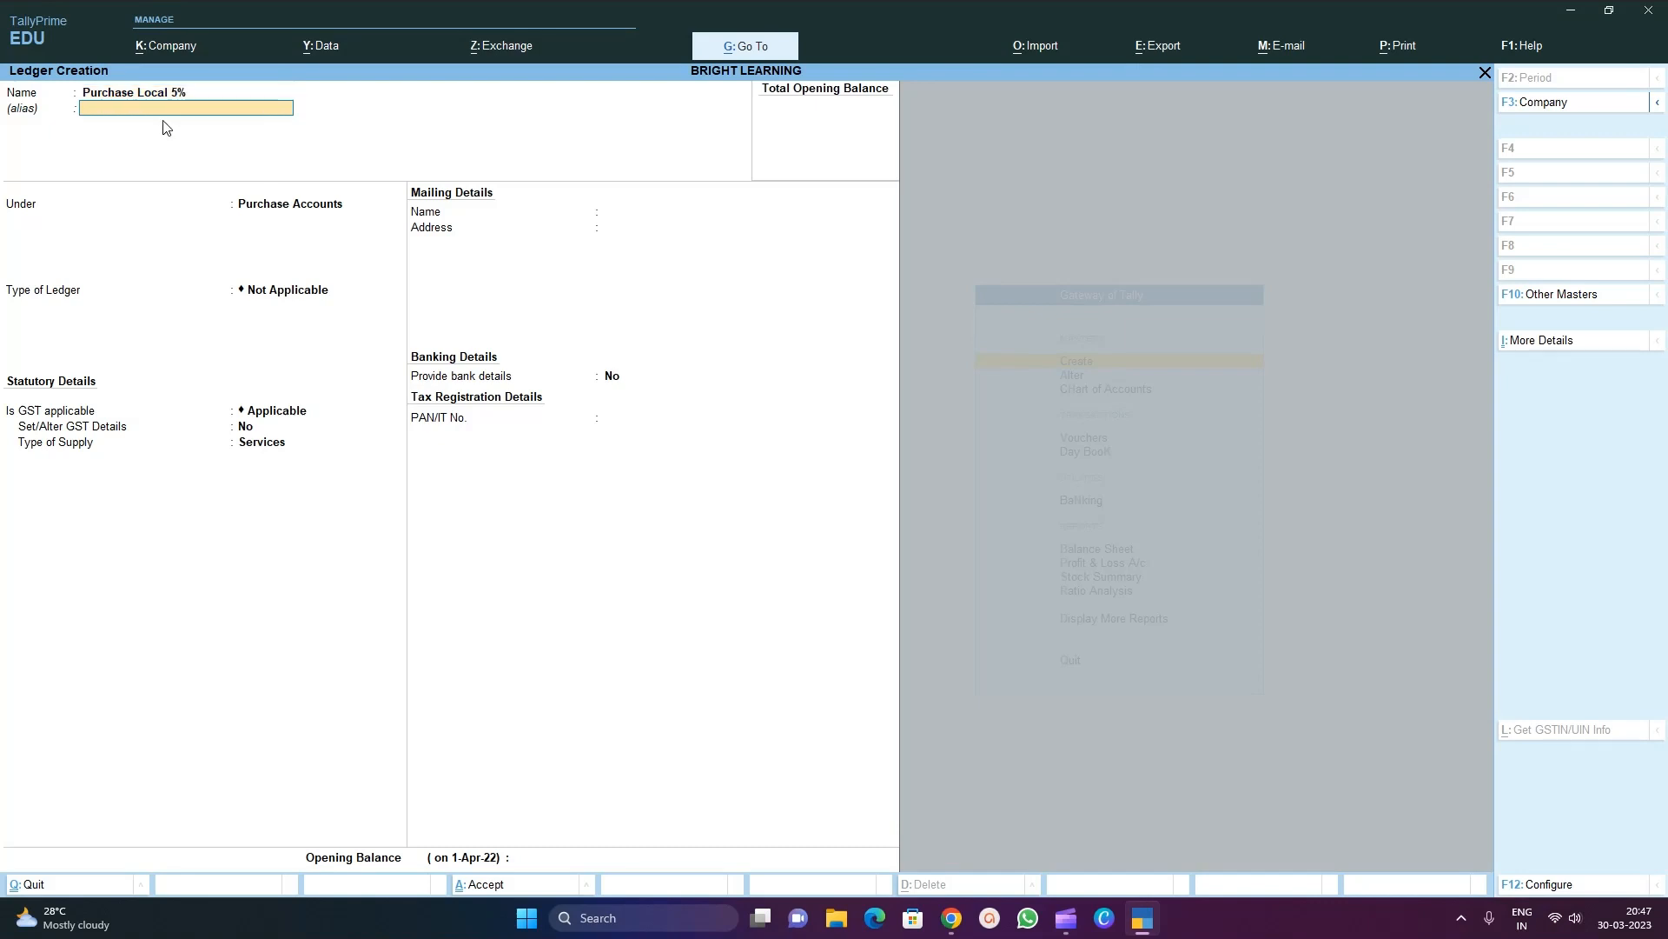
# Set Set/Alter GST Details to Yes for Purchase Local 5% to open its GST details
pyautogui.press('Return')
pyautogui.press('Return')
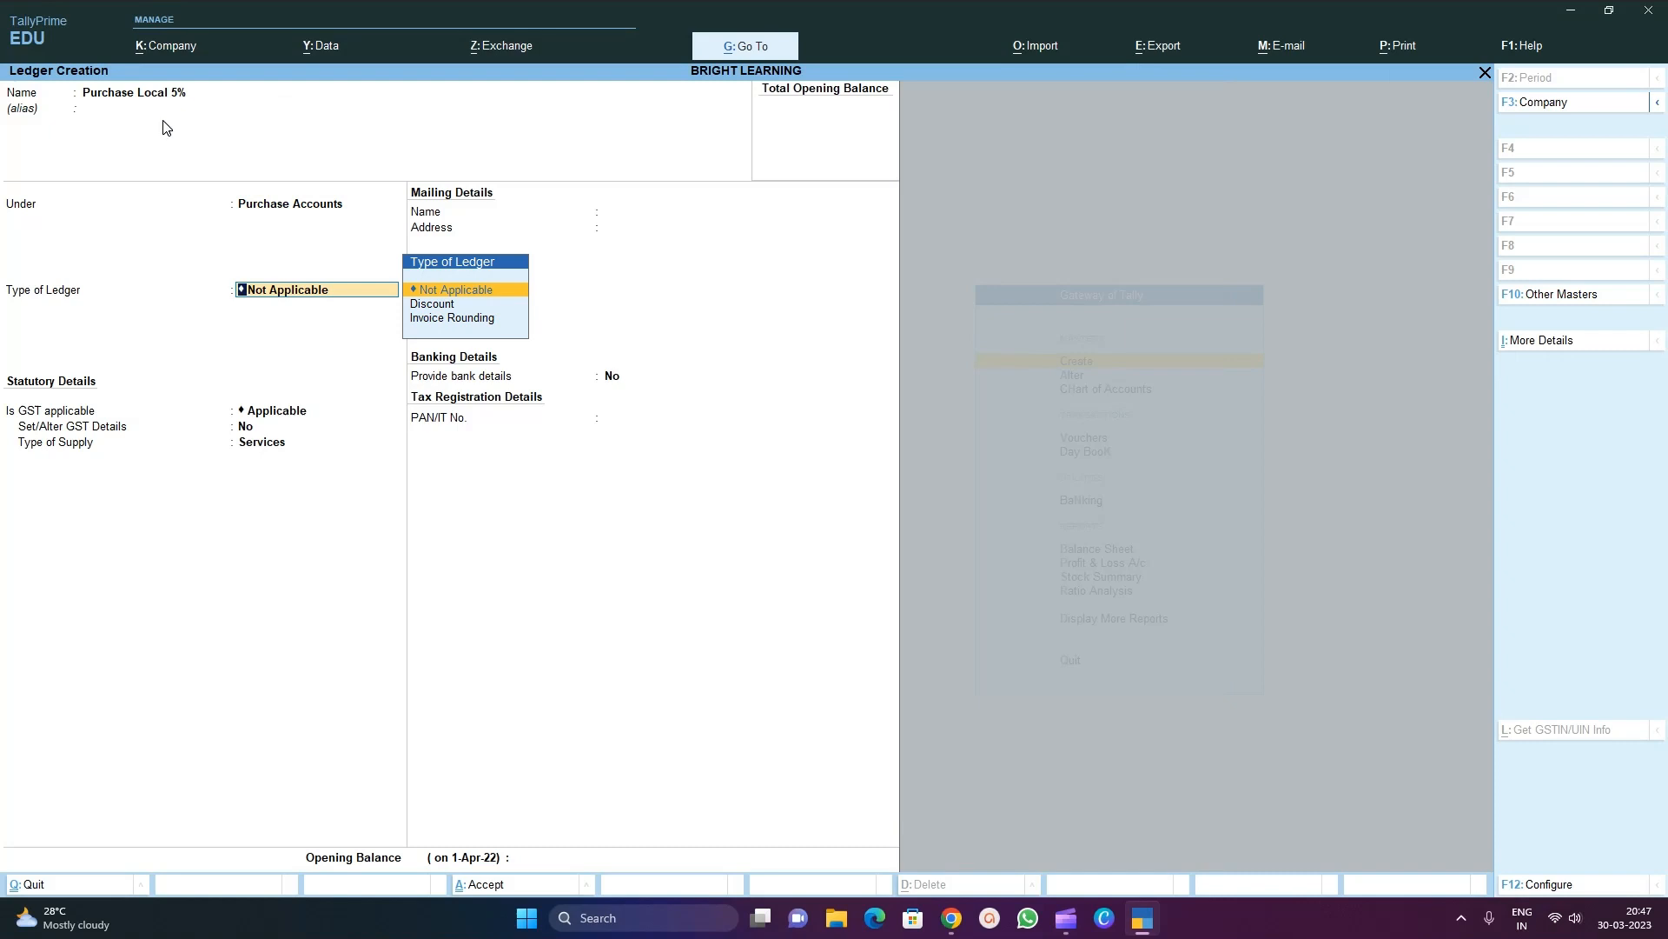
pyautogui.press('Return')
pyautogui.press('Return')
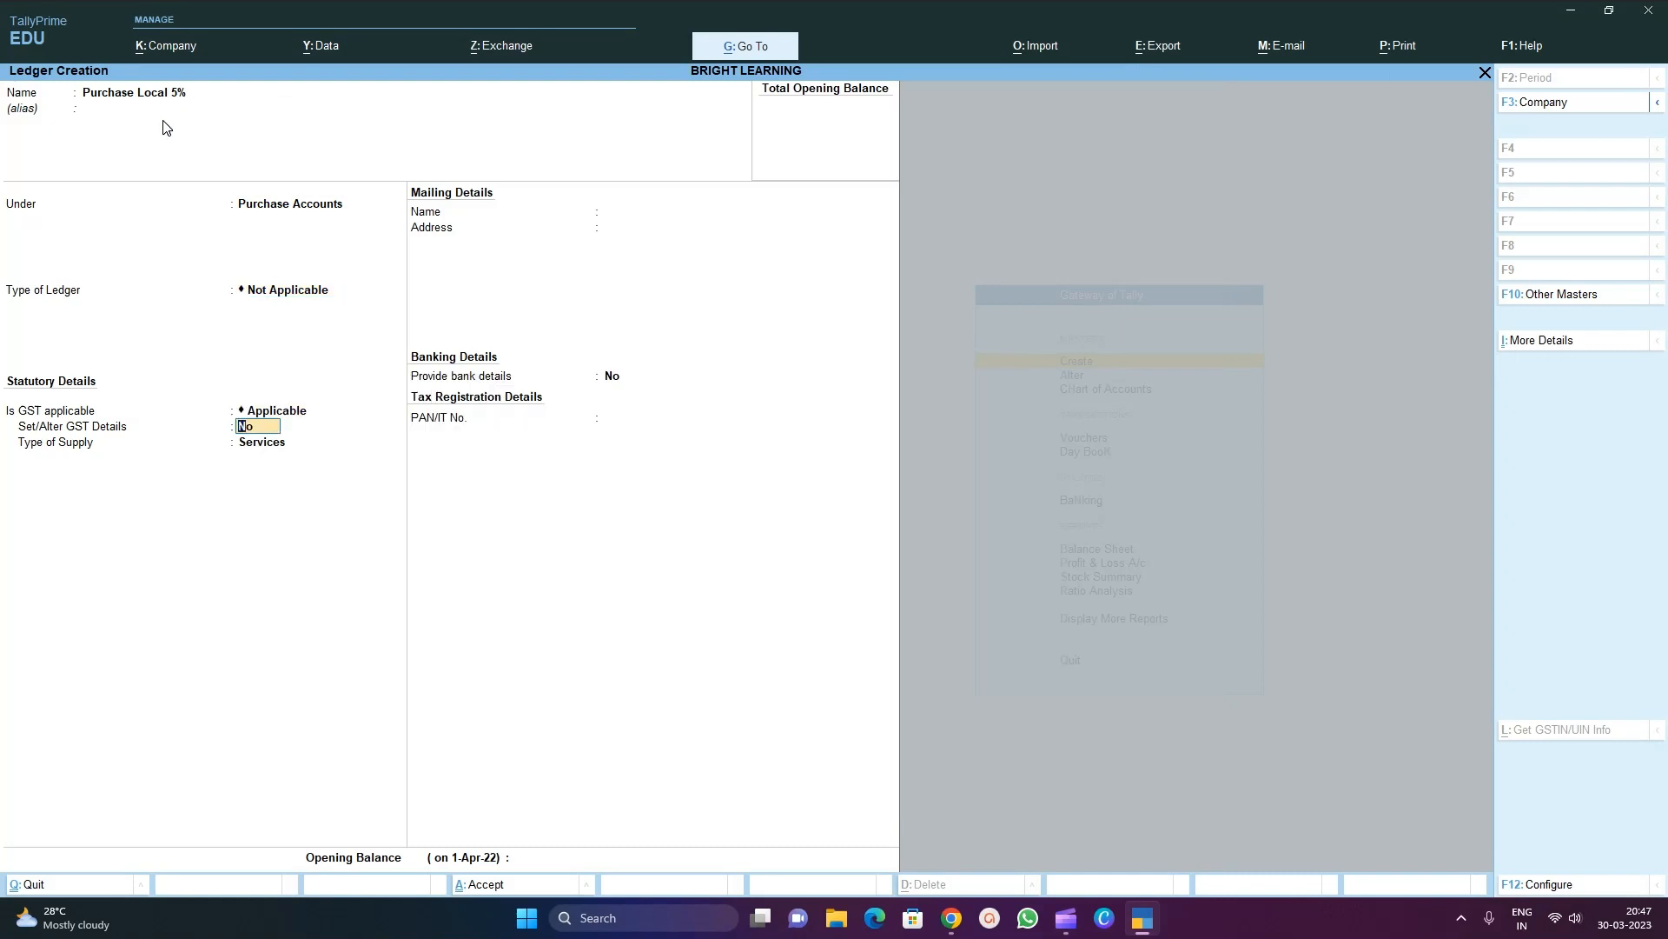
pyautogui.press('BackSpace')
pyautogui.press('Return')
pyautogui.press('y')
pyautogui.press('Return')
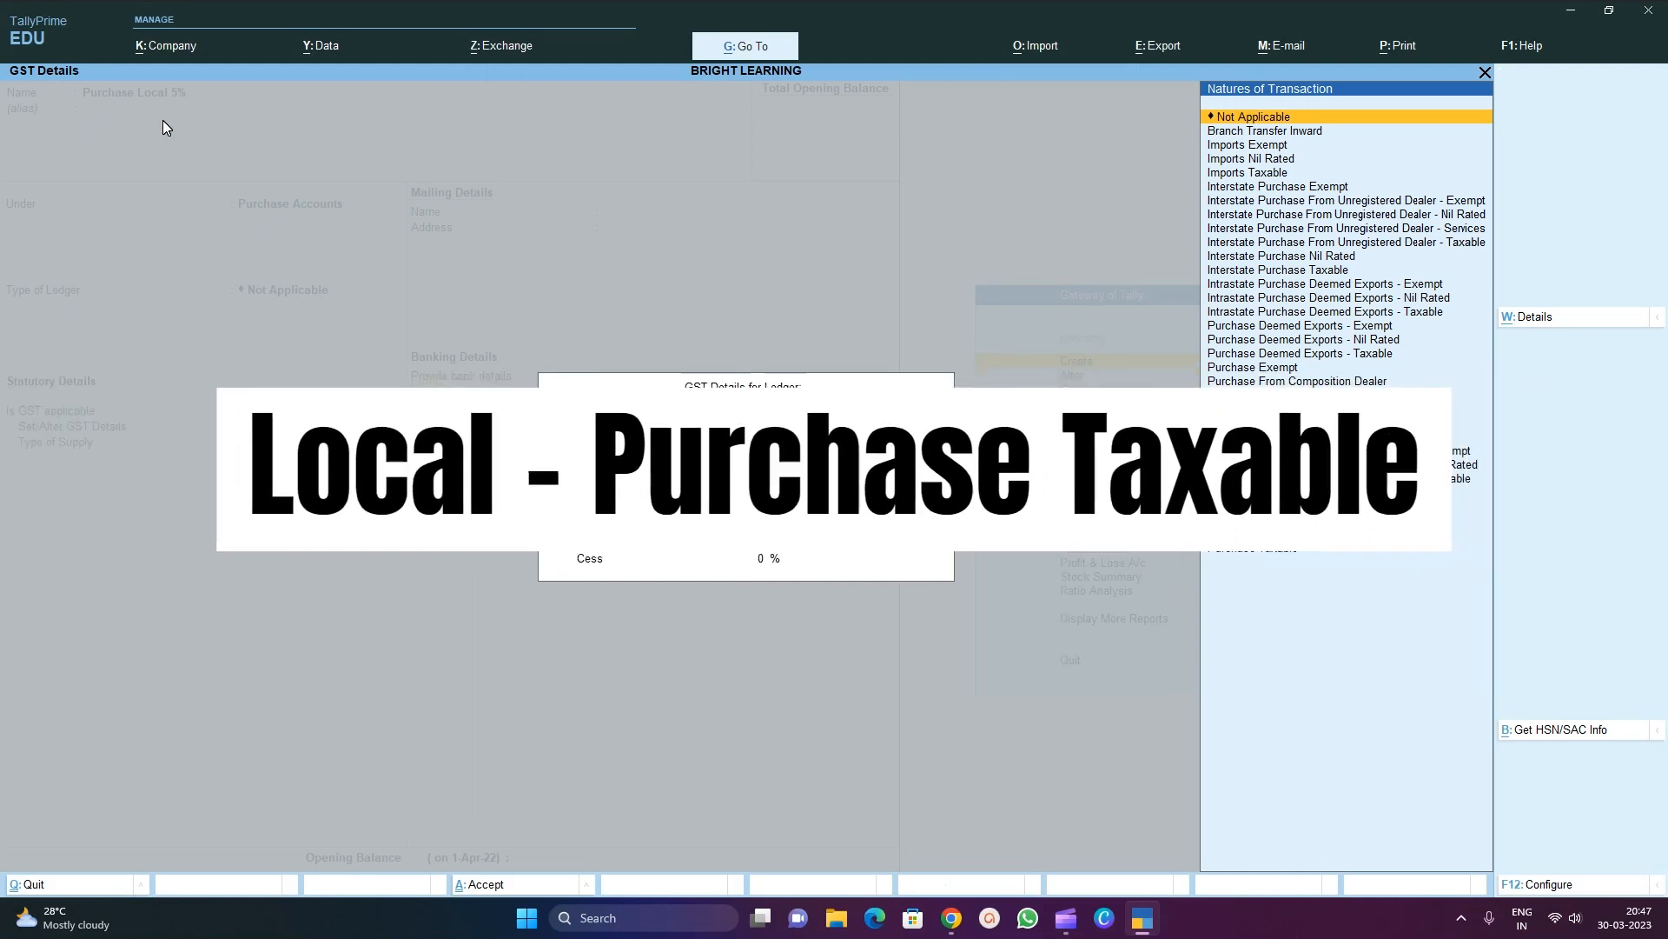
pyautogui.write('p')
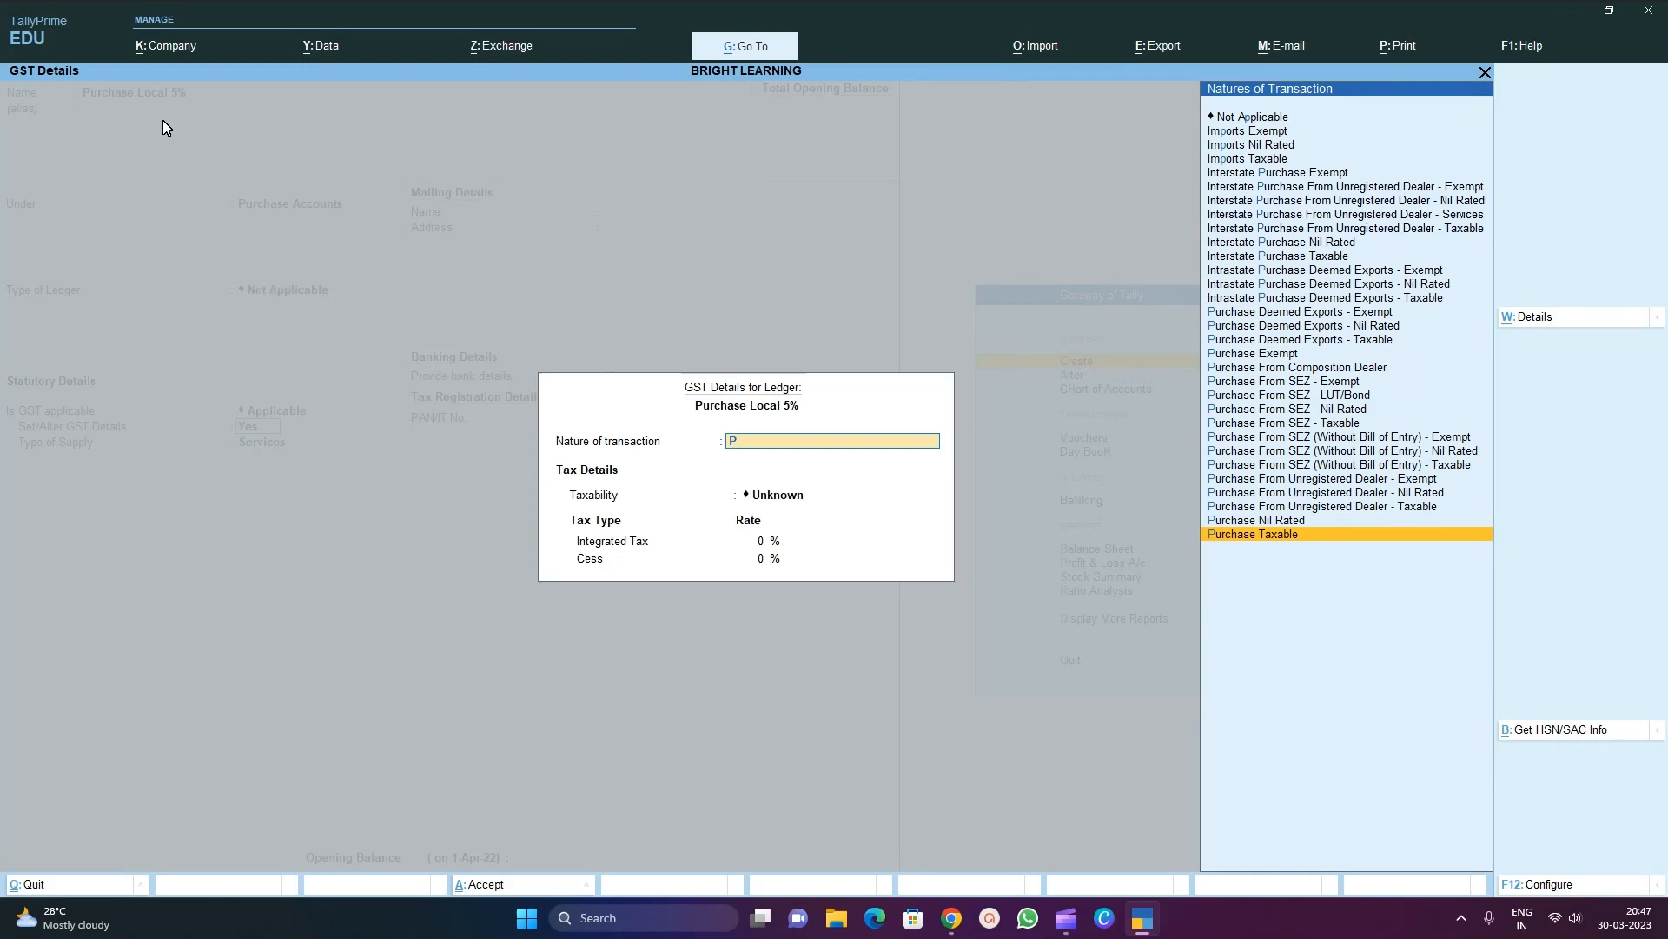
pyautogui.press('BackSpace')
pyautogui.write('Inter')
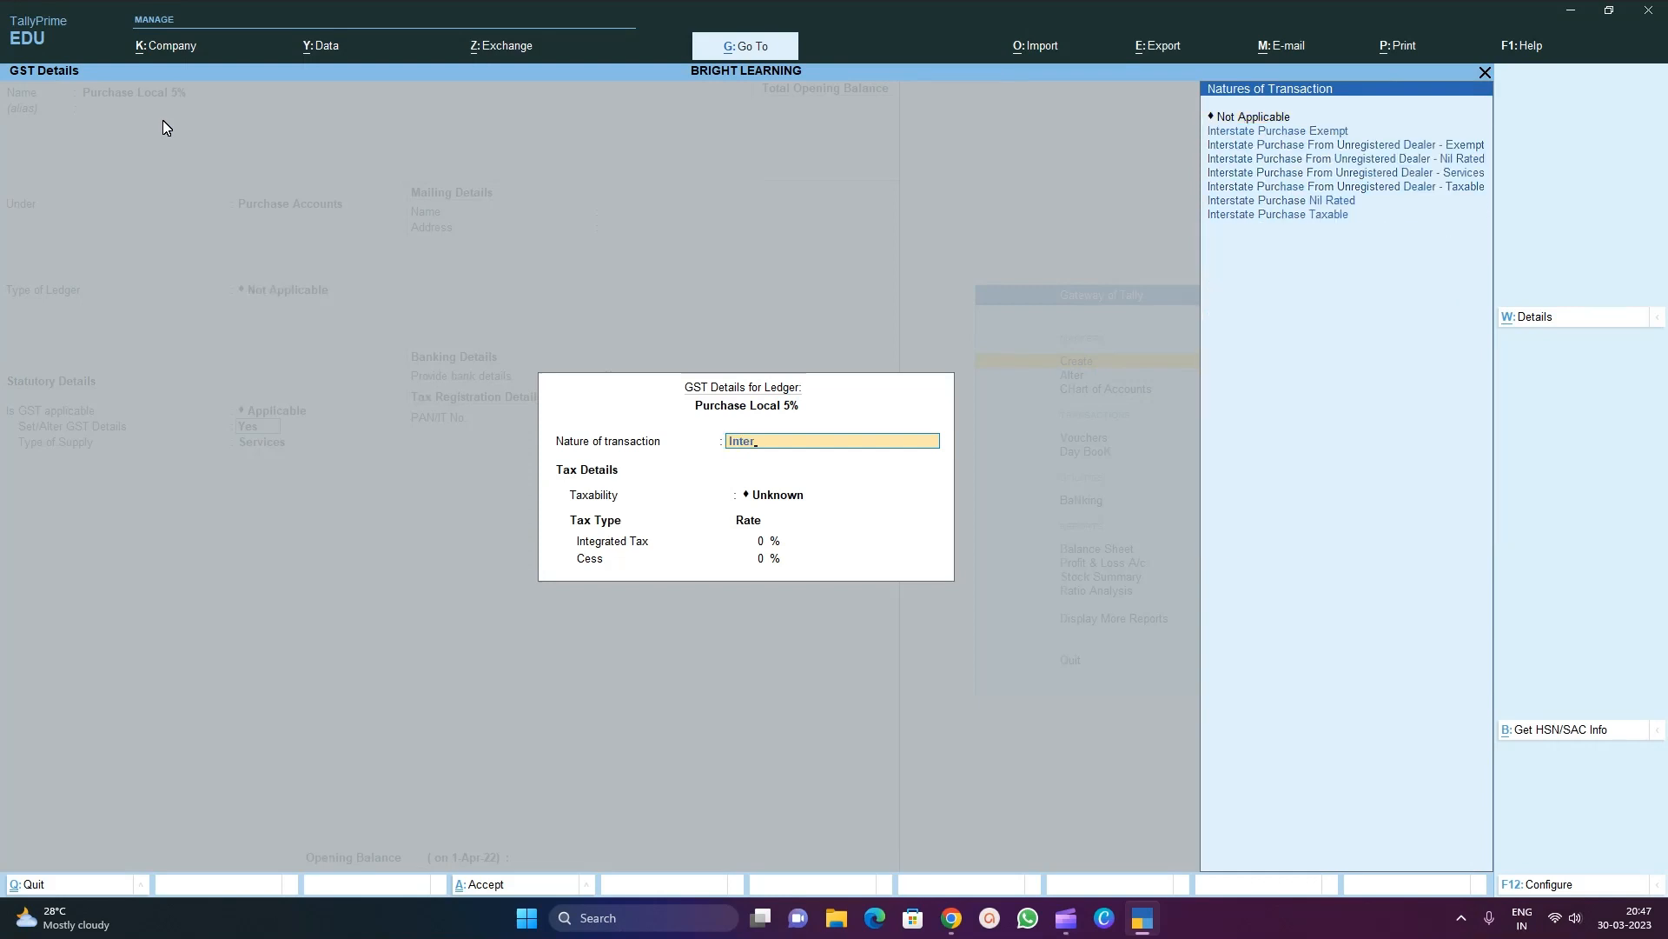
pyautogui.press('BackSpace')
pyautogui.press('BackSpace')
pyautogui.press('BackSpace')
pyautogui.press('BackSpace')
pyautogui.press('BackSpace')
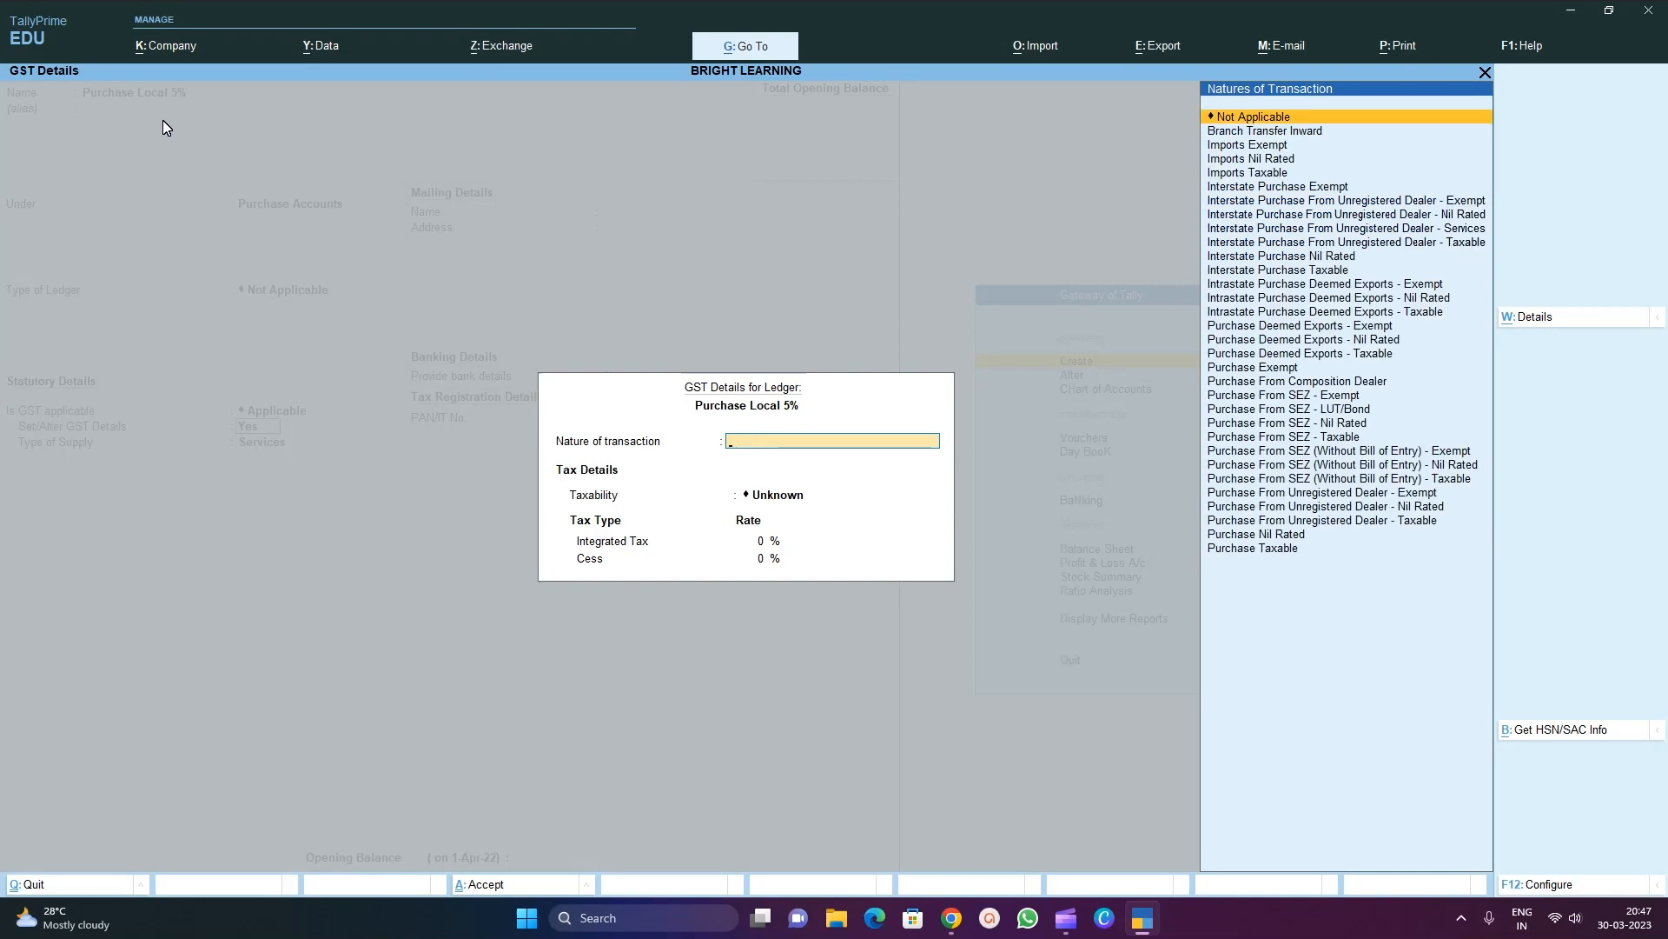
# Set the nature of transaction to Purchase Taxable and the Integrated Tax rate to 5%
pyautogui.write('P')
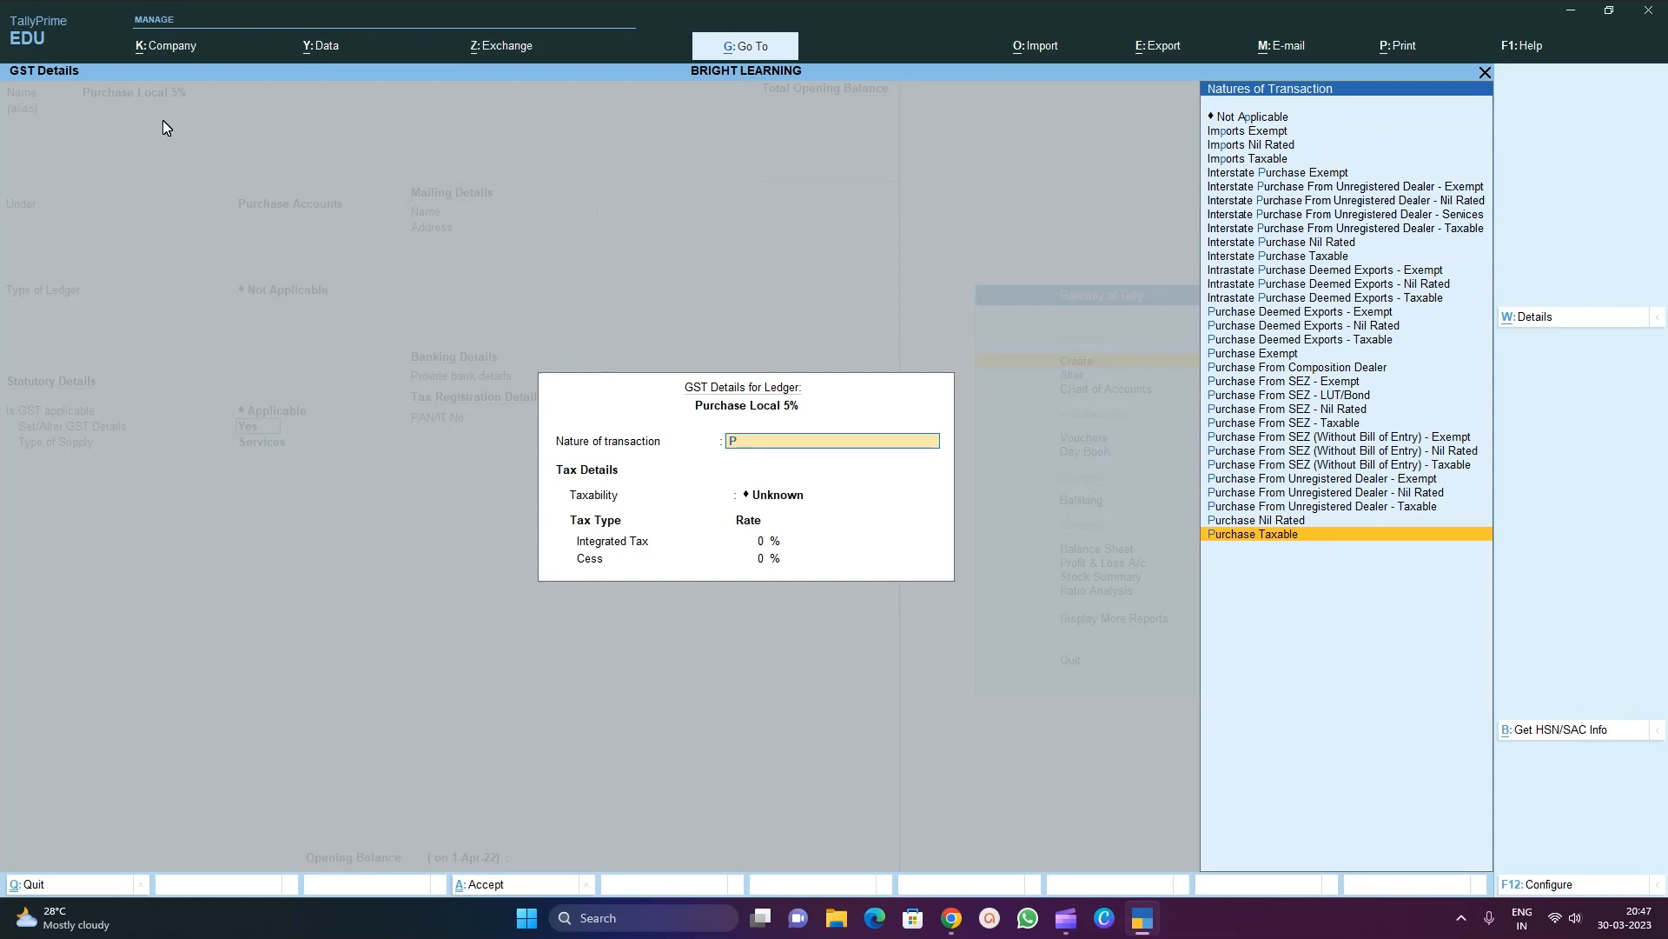
pyautogui.press('Return')
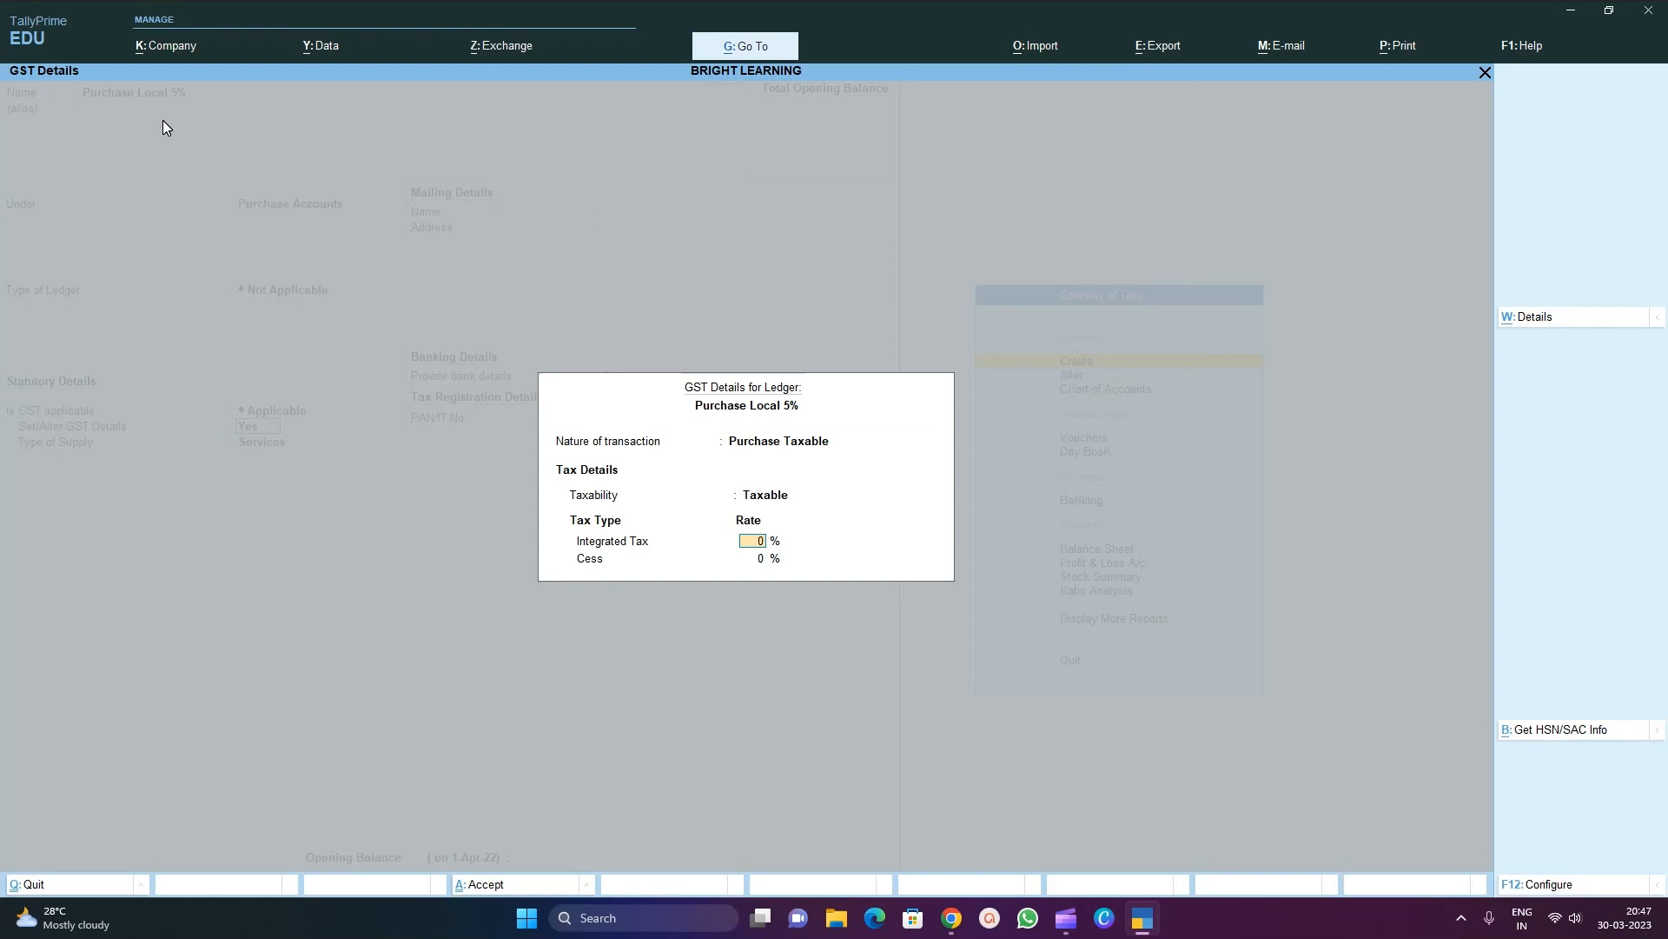
pyautogui.write('56')
pyautogui.press('BackSpace')
pyautogui.press('Return')
pyautogui.press('Return')
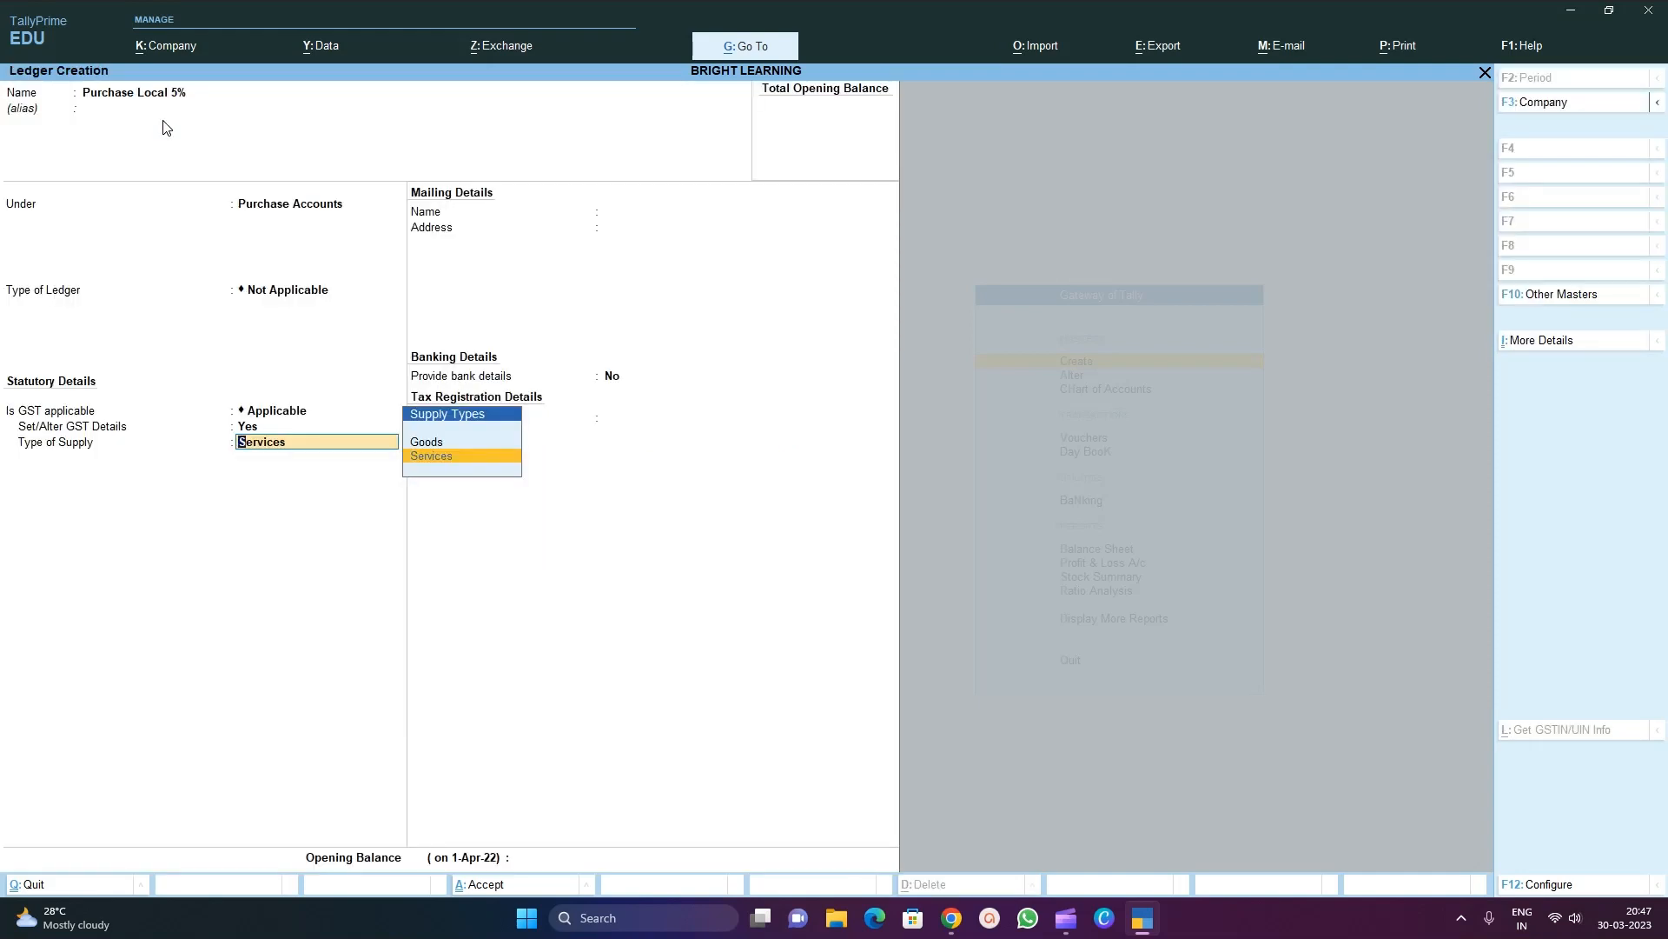
# Keep Services as the type of supply, leave the opening balance blank and save the Purchase Local 5% ledger
pyautogui.press('Return')
pyautogui.press('Return')
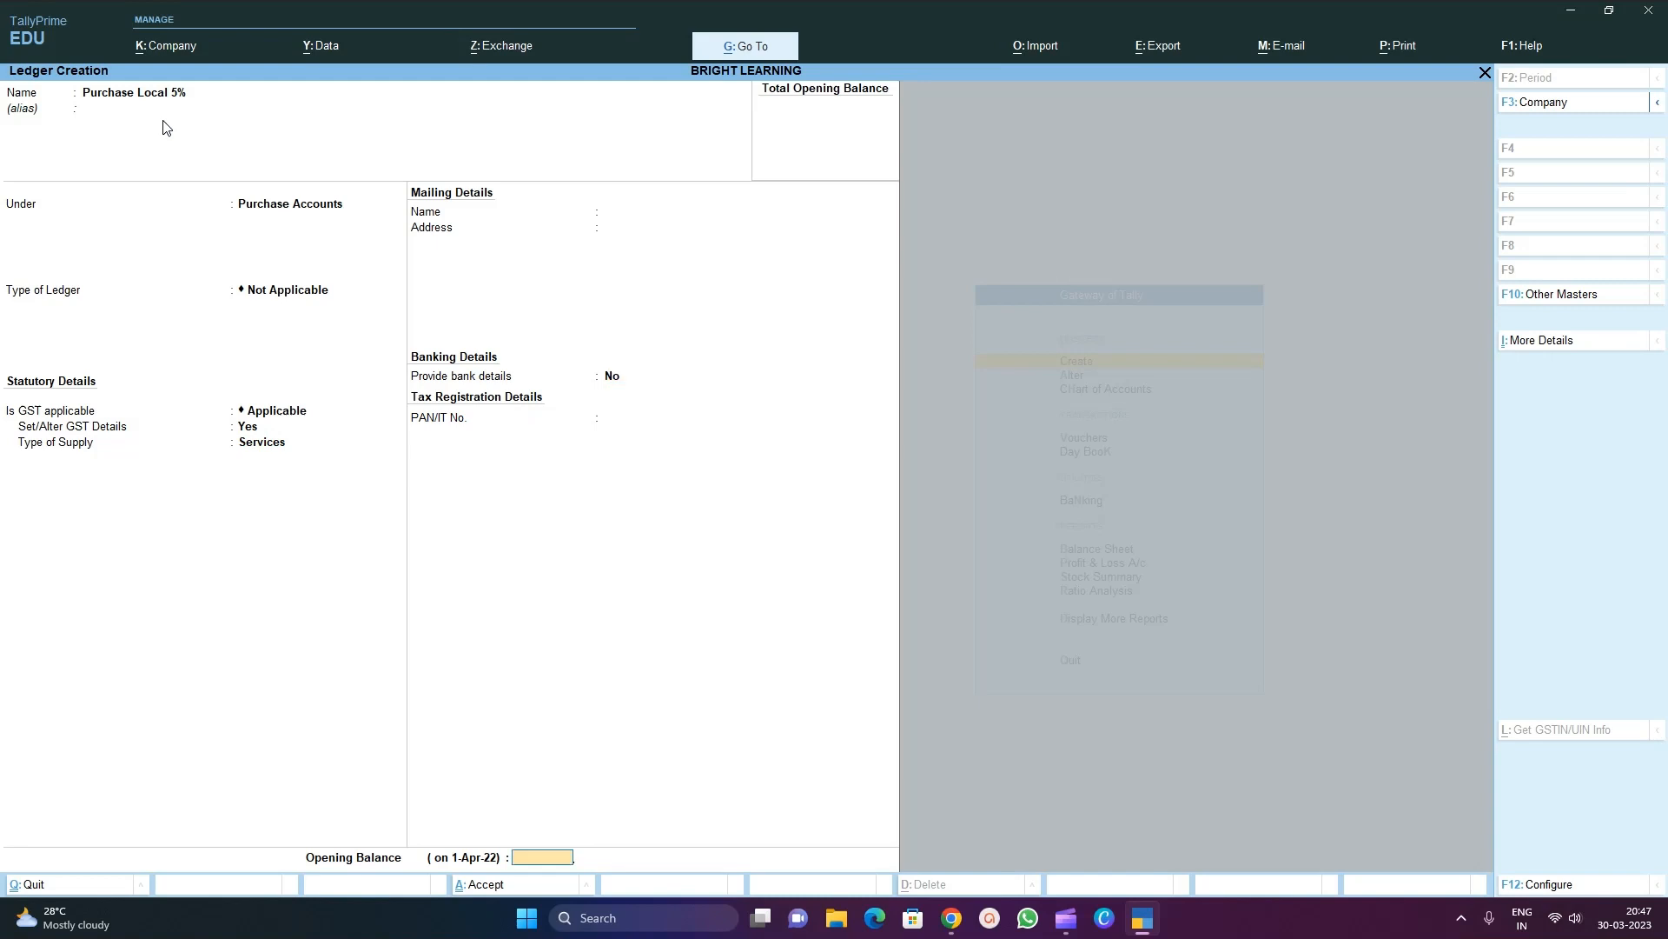
pyautogui.press('Return')
pyautogui.press('Return')
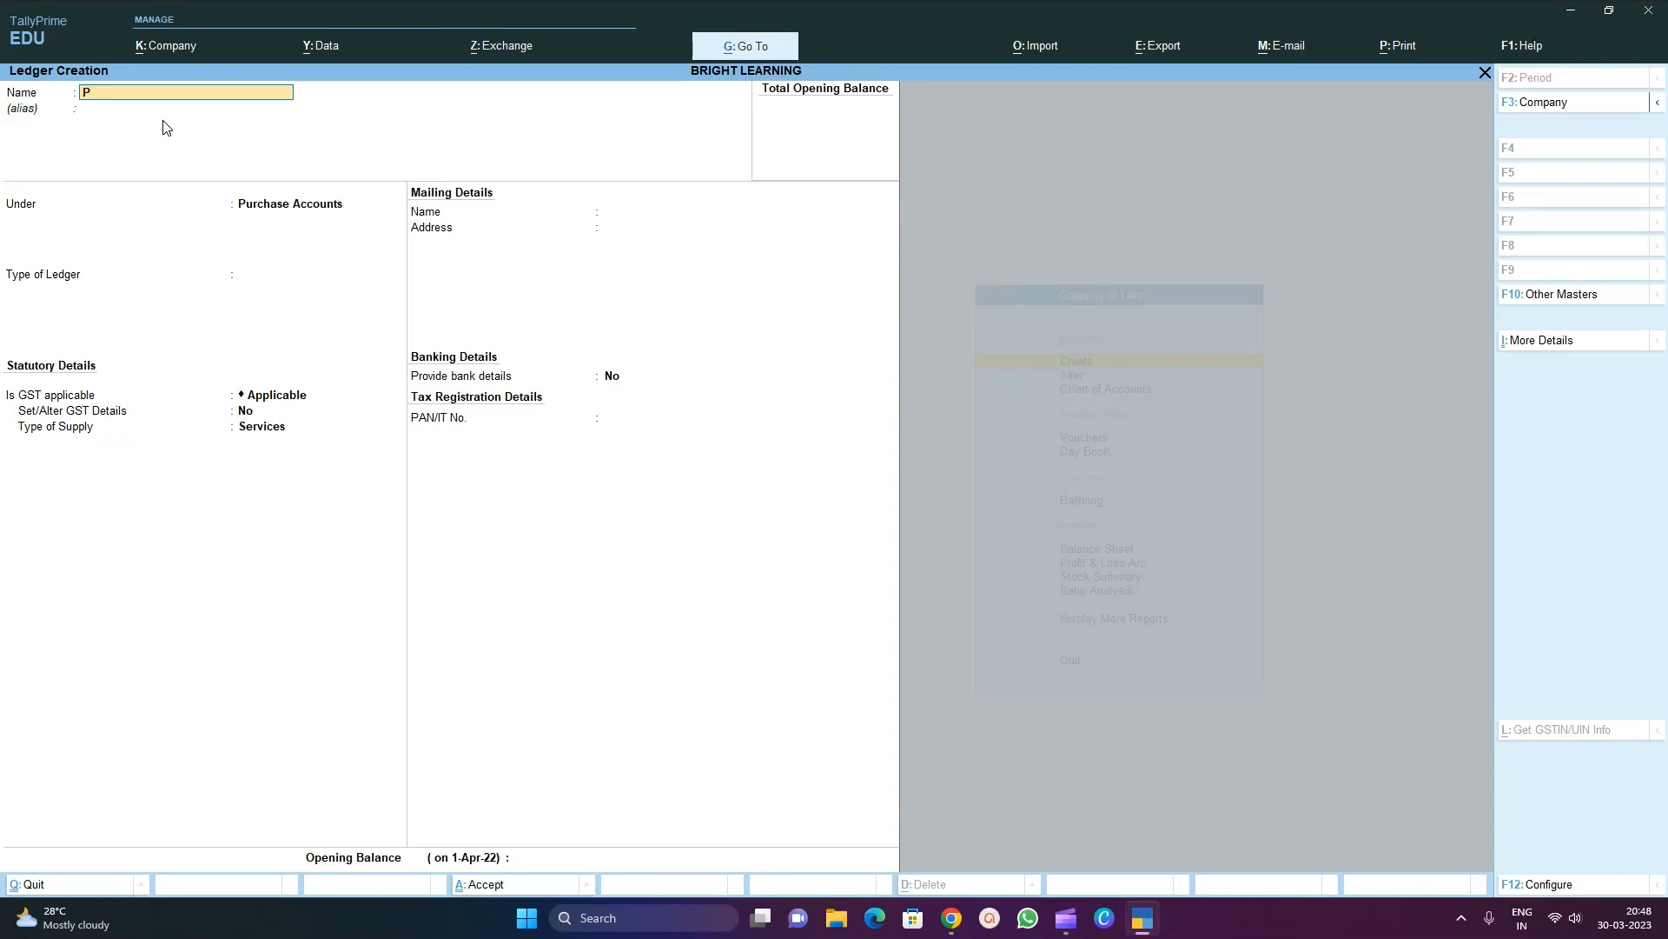
# Name the new ledger Purchase Interstate 5% under Purchase Accounts, with type of ledger Not Applicable and GST Applicable
pyautogui.write('Purchase Interstate 5%')
pyautogui.press('Return')
pyautogui.press('Return')
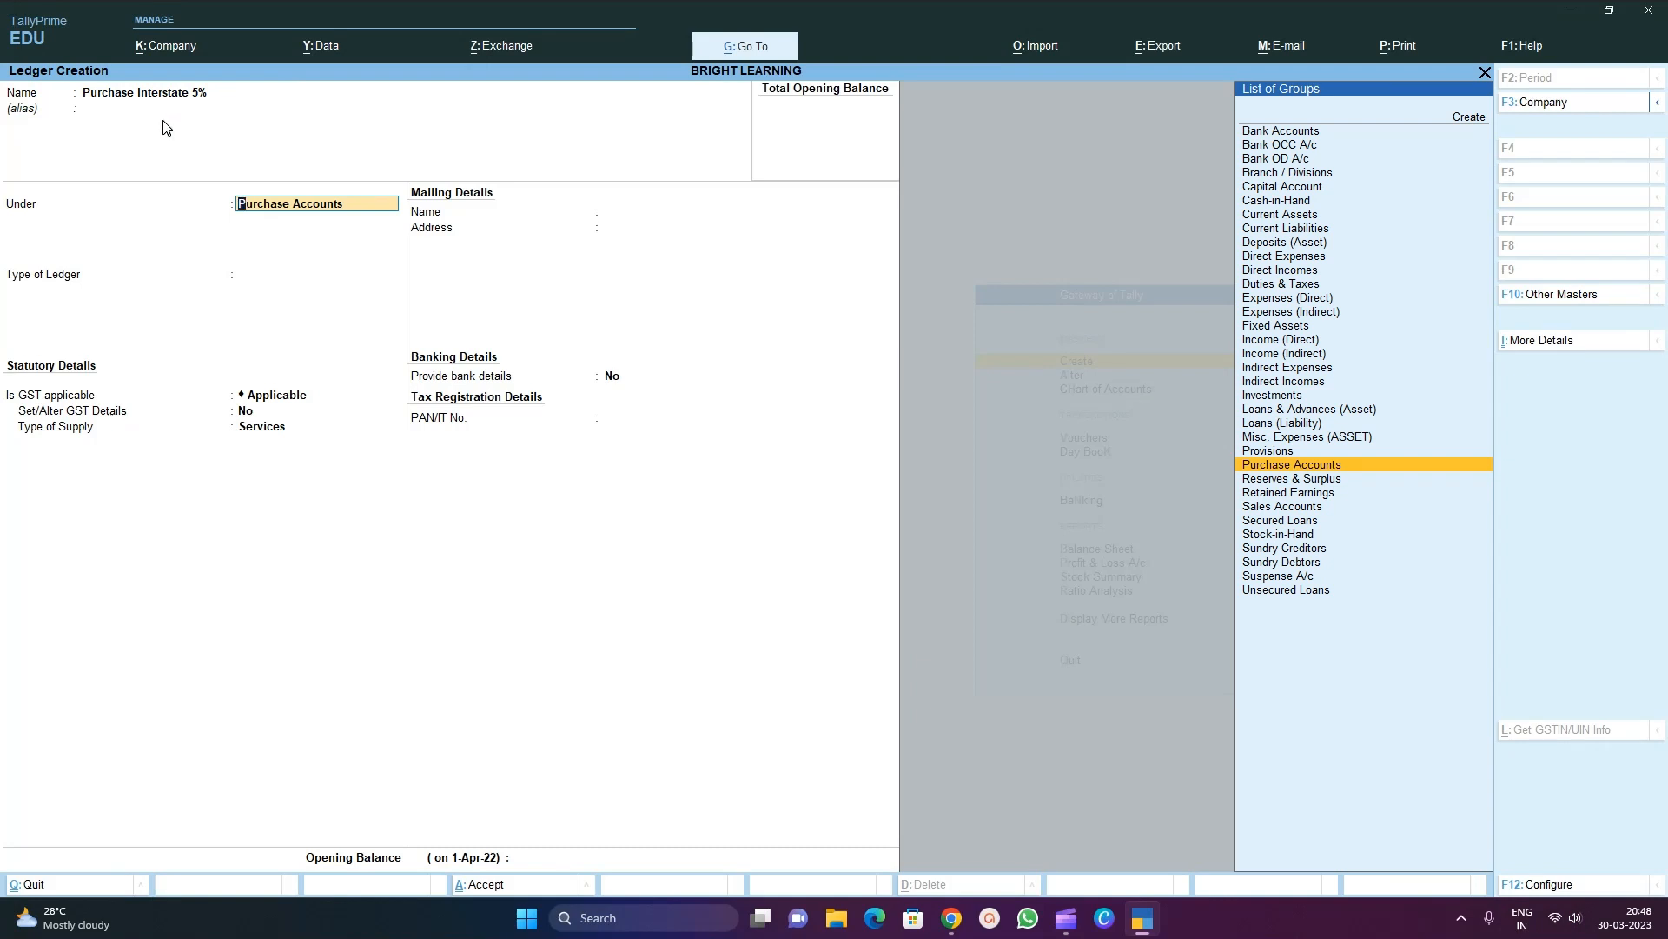
pyautogui.press('Return')
pyautogui.press('Return')
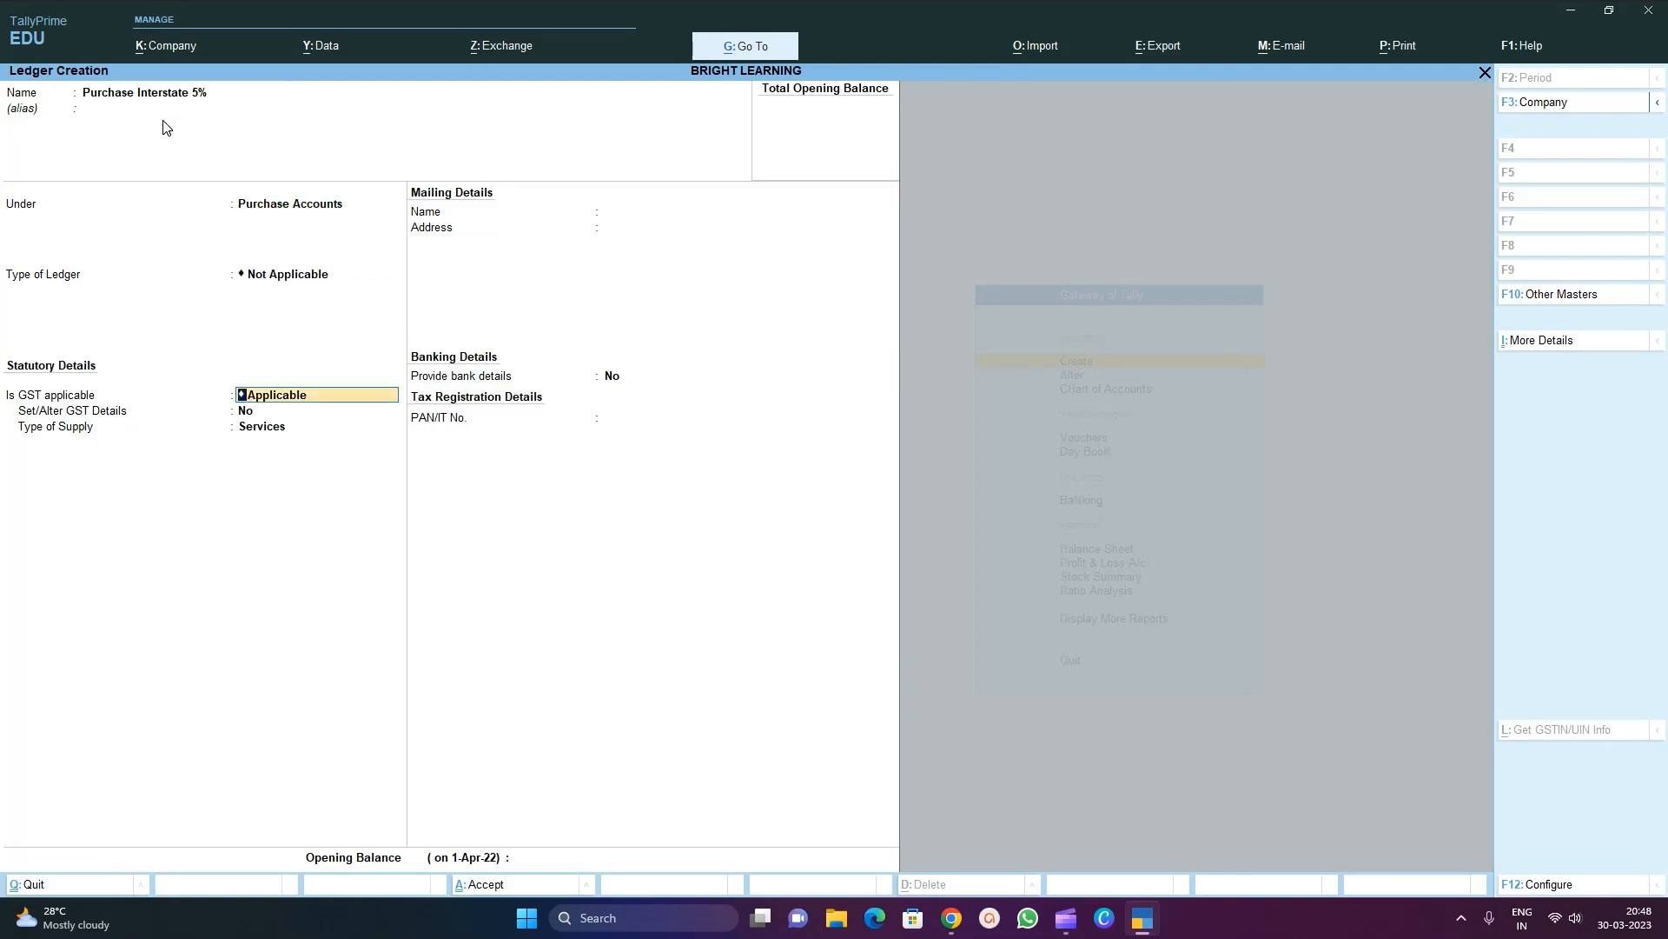
pyautogui.press('Return')
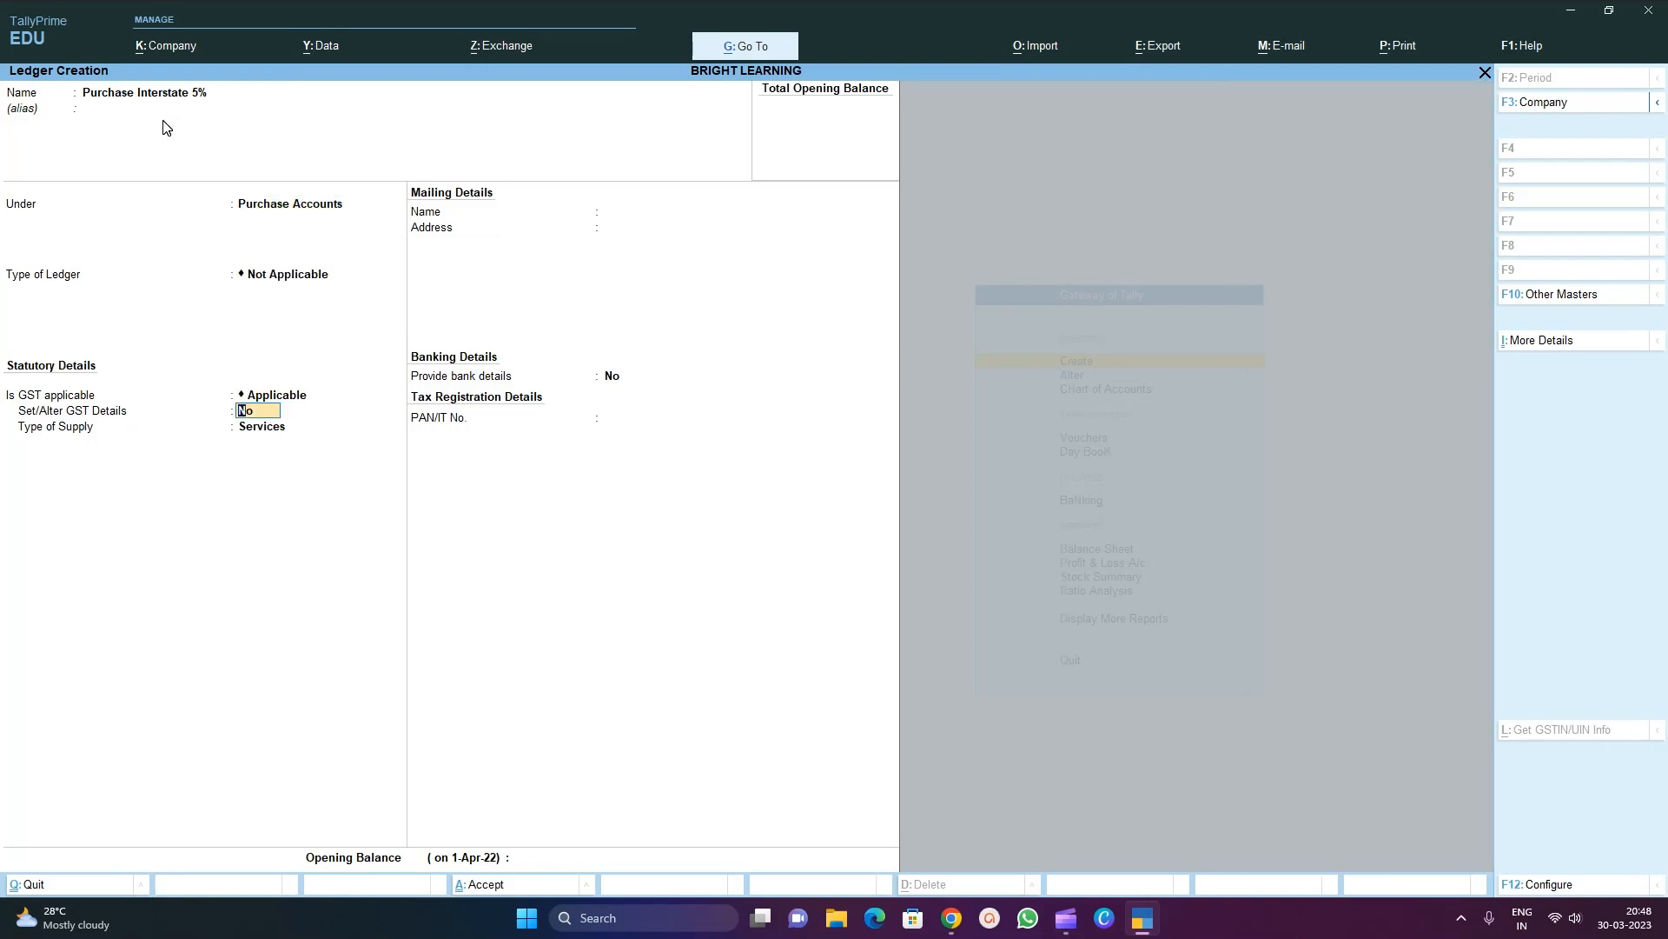
# Enable Set/Alter GST Details for Purchase Interstate 5% and choose Interstate Purchase Taxable as the nature of transaction
pyautogui.press('y')
pyautogui.press('Return')
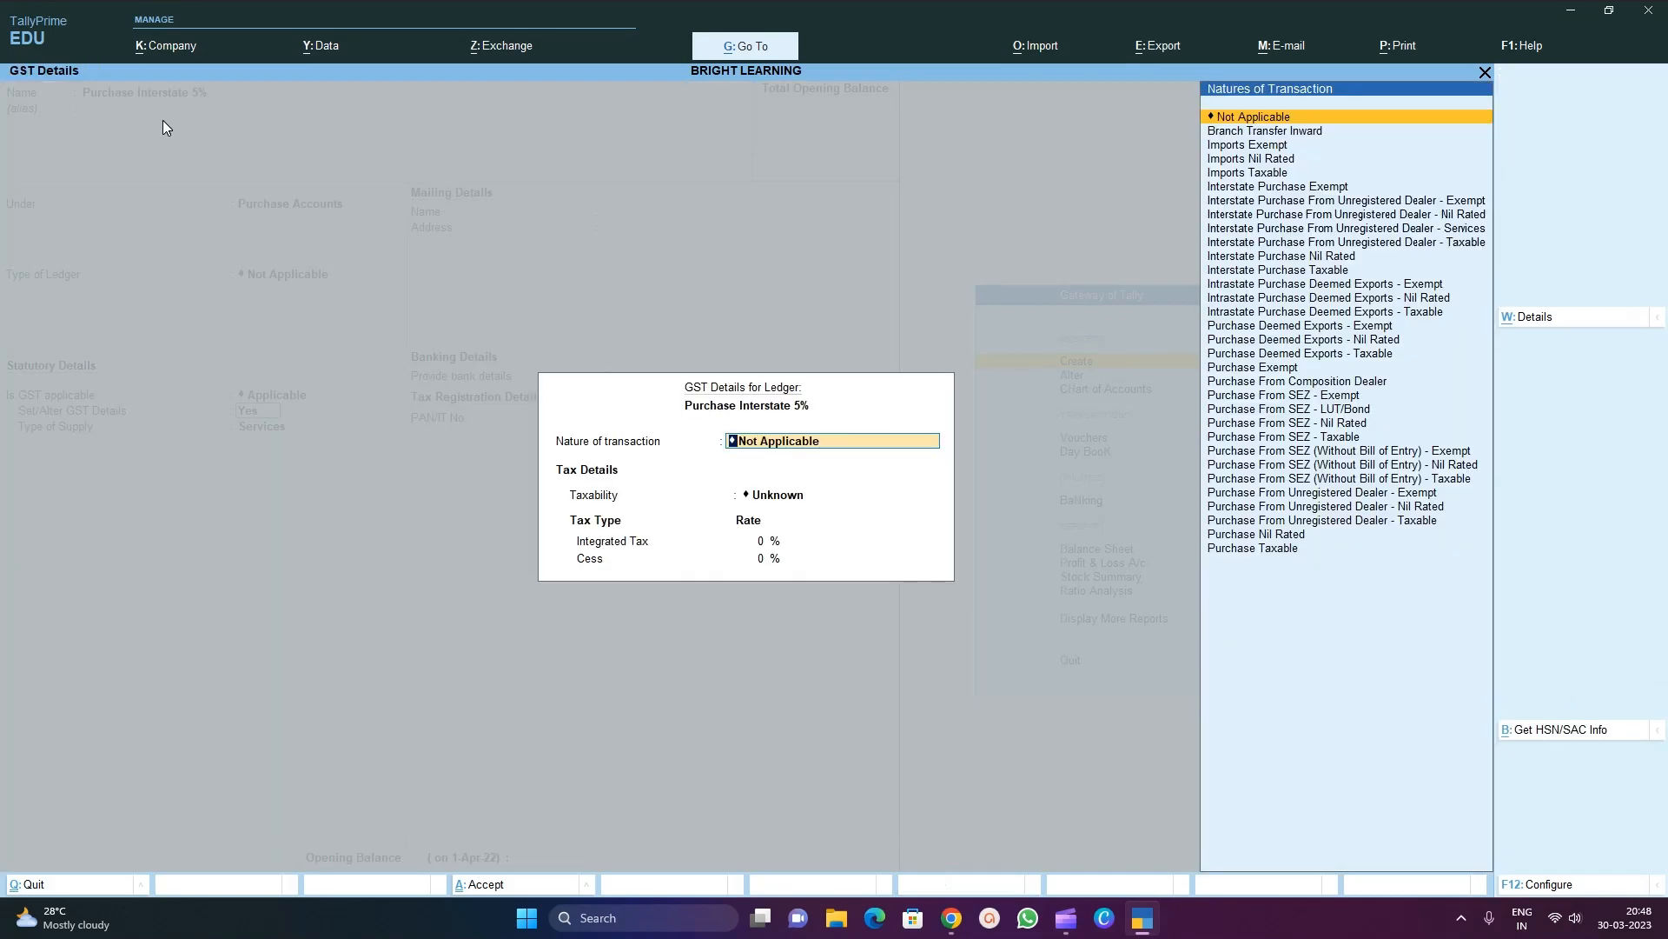
pyautogui.write('inte')
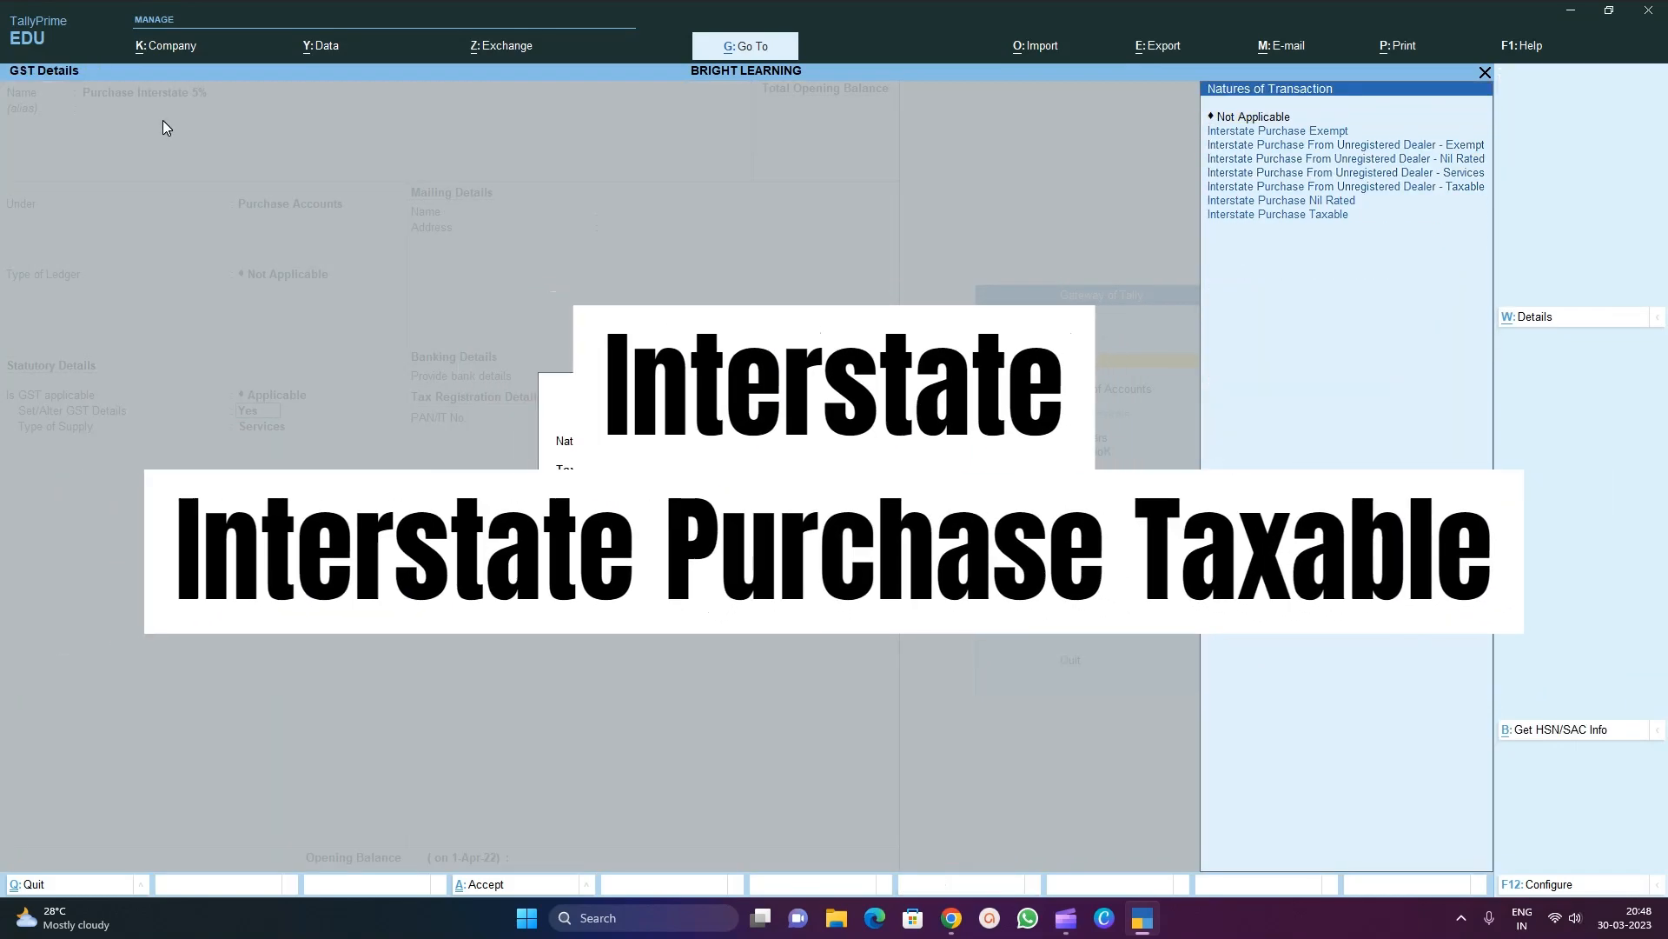
pyautogui.press('Down')
pyautogui.press('Down')
pyautogui.press('Down')
pyautogui.press('Down')
pyautogui.press('Down')
pyautogui.press('Down')
pyautogui.press('Down')
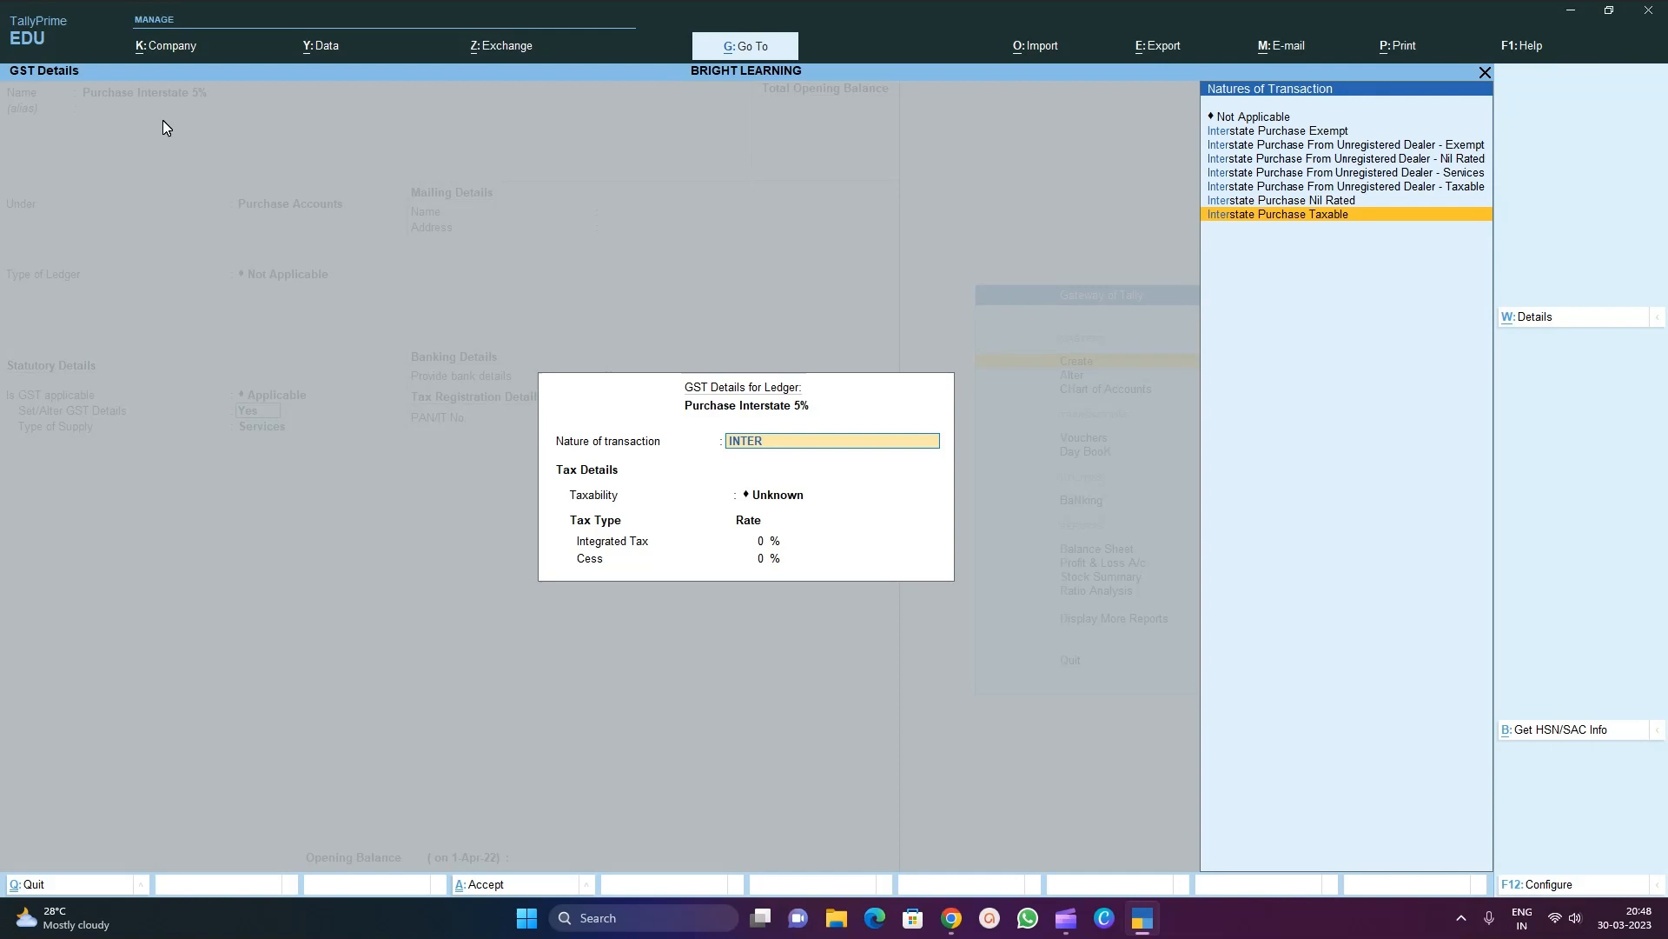
pyautogui.press('Return')
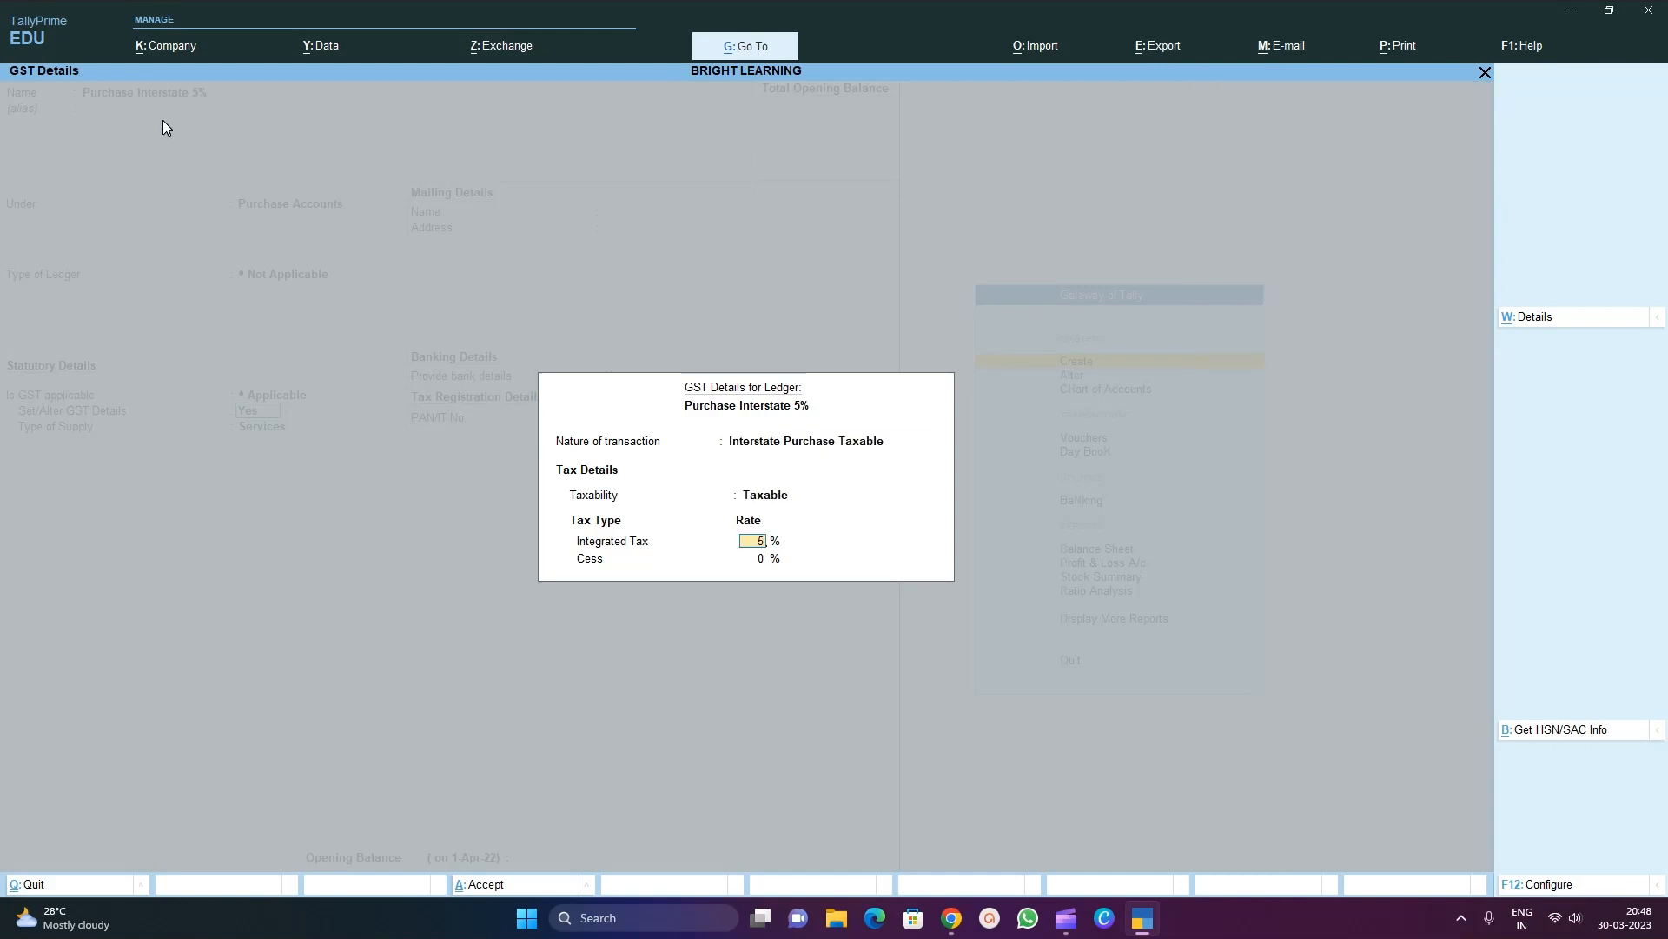
# Accept the 5% Integrated Tax rate, keep Services as the type of supply and save the Purchase Interstate 5% ledger
pyautogui.press('Return')
pyautogui.press('Return')
pyautogui.press('Return')
pyautogui.press('Return')
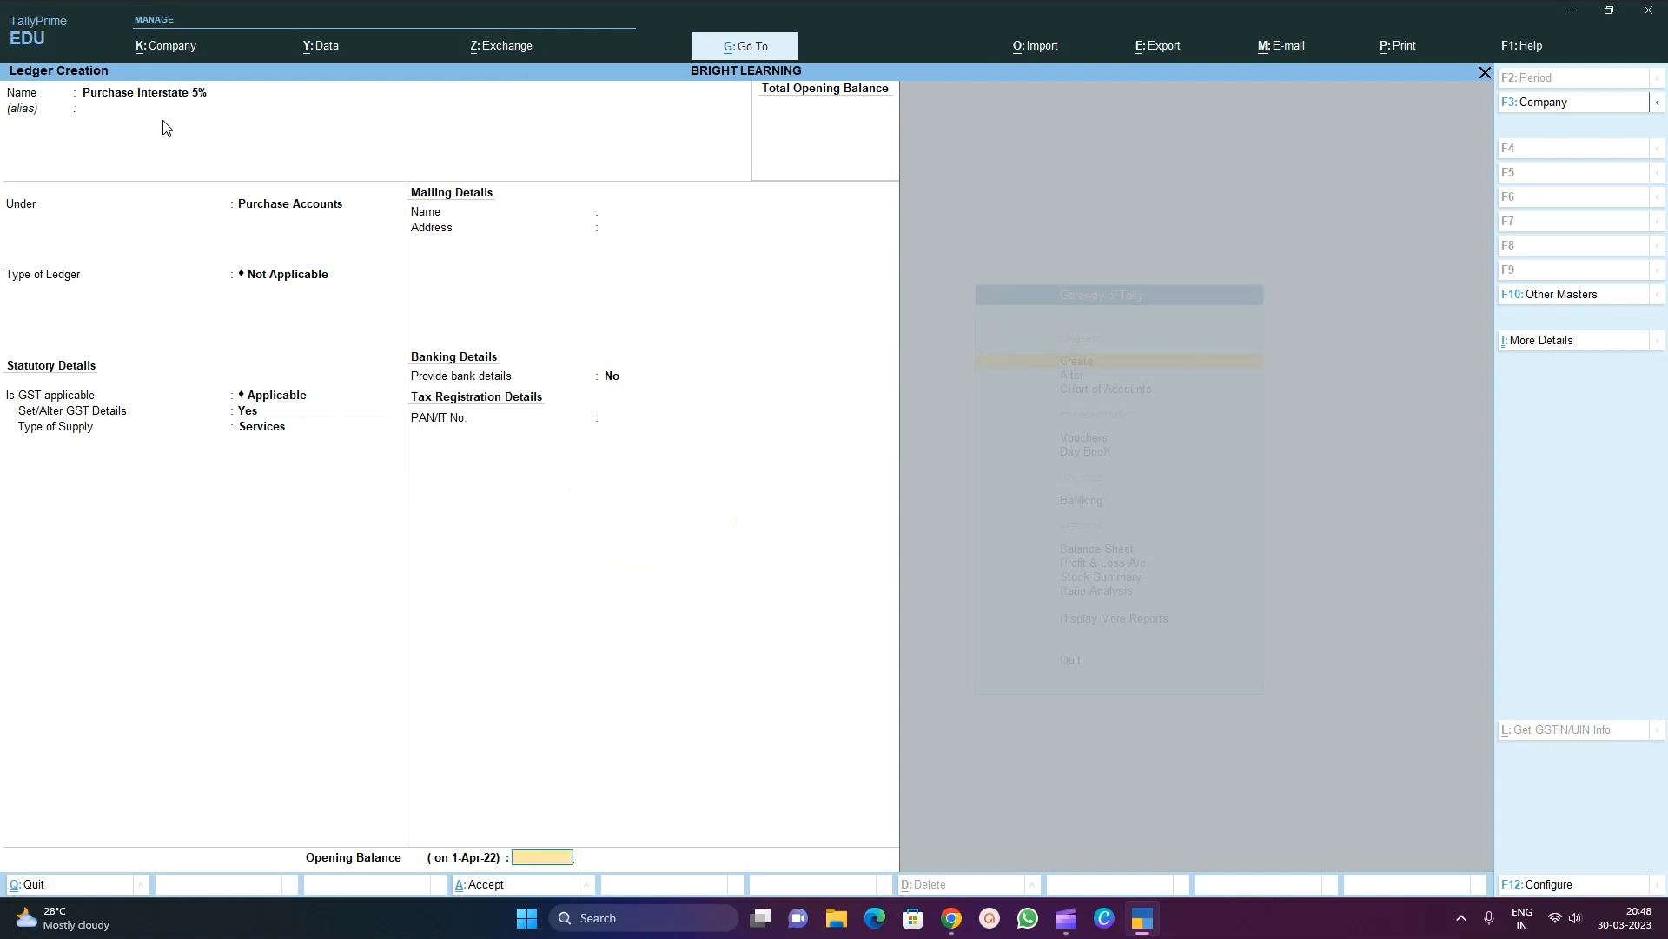
pyautogui.press('Return')
pyautogui.press('Return')
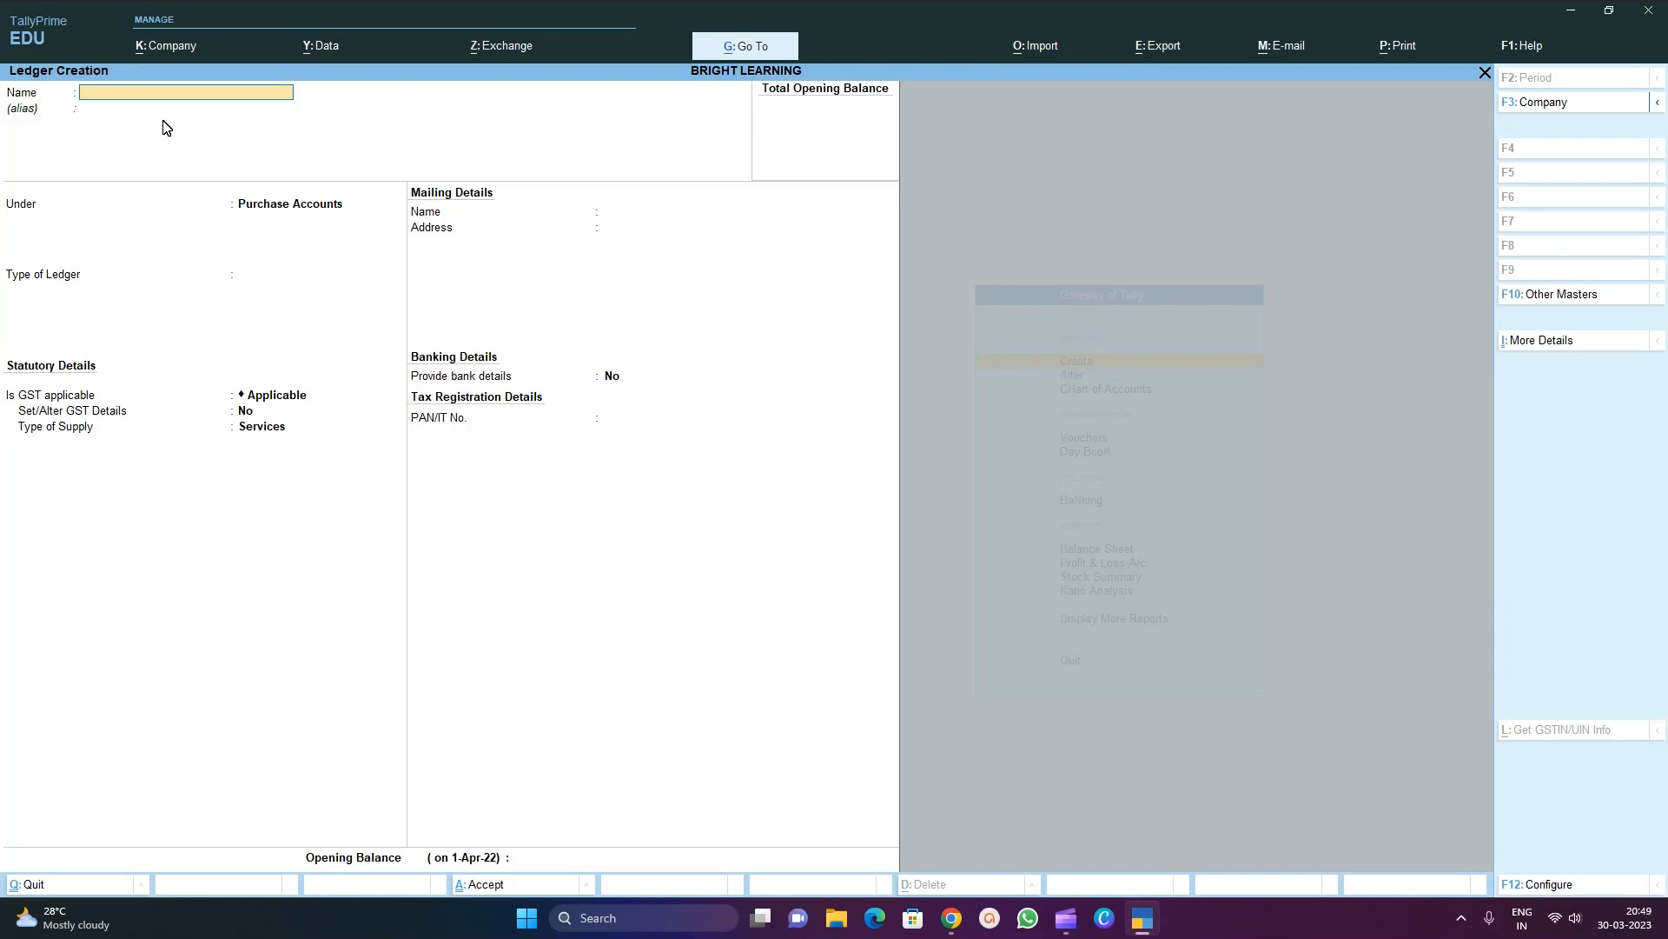
pyautogui.write('S')
pyautogui.write('ALES')
pyautogui.write(' LOCASL')
pyautogui.press('BackSpace')
pyautogui.press('BackSpace')
pyautogui.press('BackSpace')
pyautogui.press('BackSpace')
pyautogui.press('BackSpace')
pyautogui.press('BackSpace')
pyautogui.press('BackSpace')
pyautogui.press('BackSpace')
pyautogui.press('BackSpace')
pyautogui.press('BackSpace')
pyautogui.press('BackSpace')
pyautogui.press('BackSpace')
# Name the new ledger Sales Local 5% and place it under Sales Accounts with type of ledger Not Applicable
pyautogui.write('Sales Local 5%')
pyautogui.press('Return')
pyautogui.press('Return')
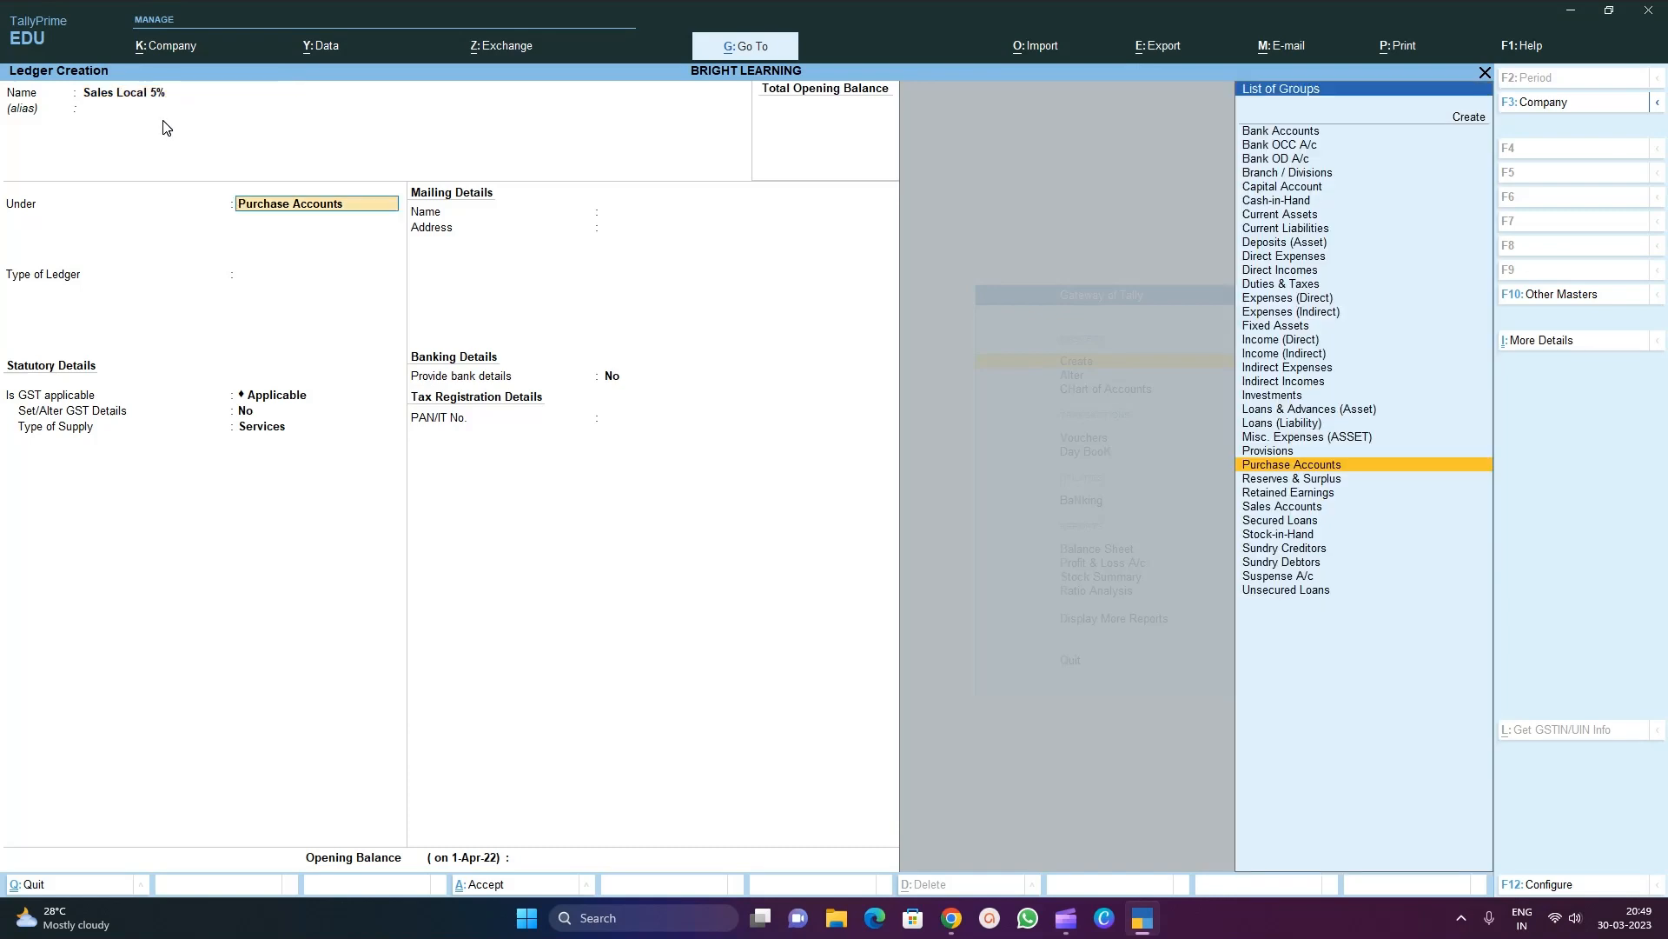
pyautogui.write('sal')
pyautogui.press('Return')
pyautogui.press('Return')
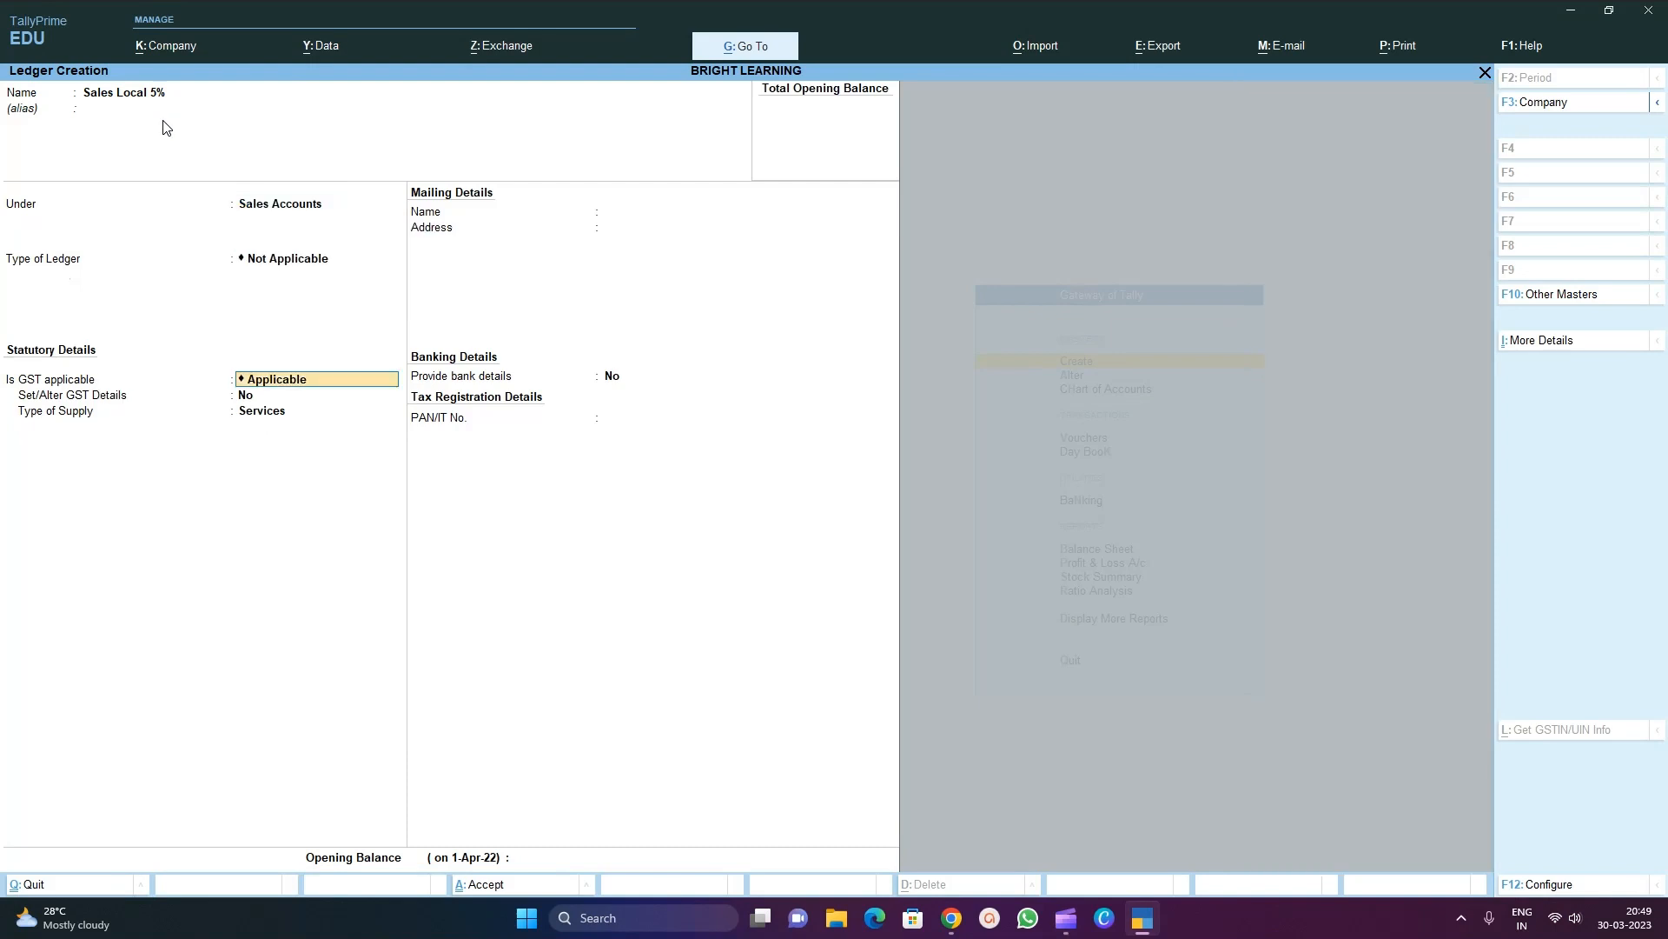
# Enable Set/Alter GST Details for Sales Local 5% and set Sales Taxable as the nature of transaction with 5% Integrated Tax
pyautogui.press('Return')
pyautogui.write('y')
pyautogui.press('Return')
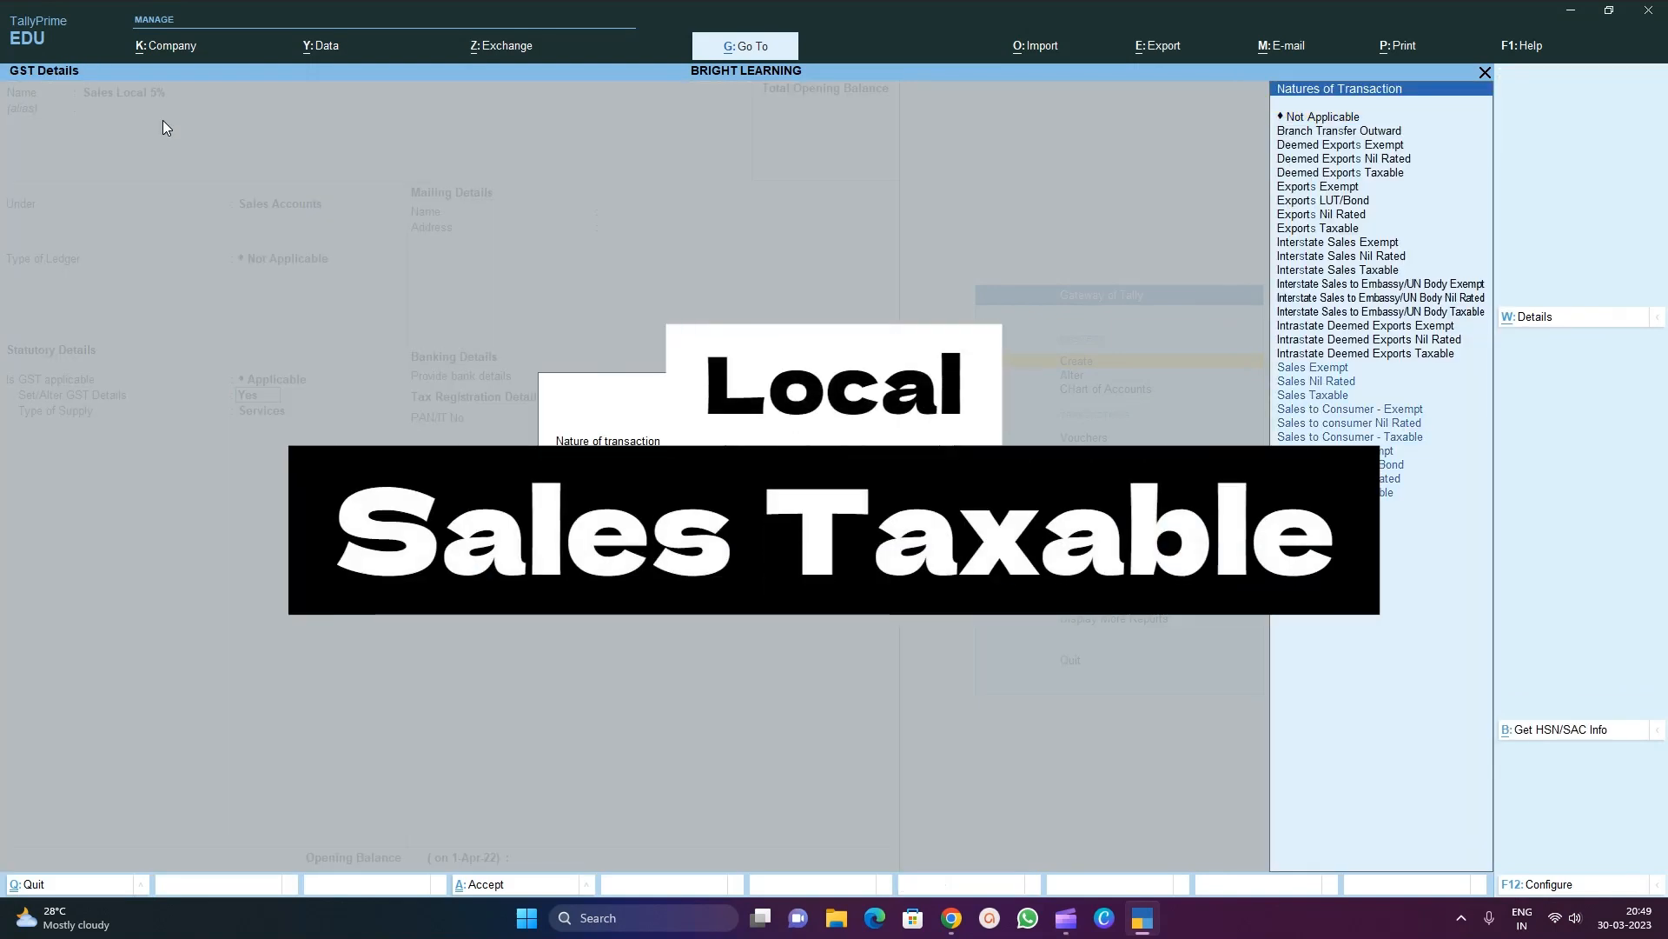
pyautogui.press('Down')
pyautogui.press('Down')
pyautogui.press('Down')
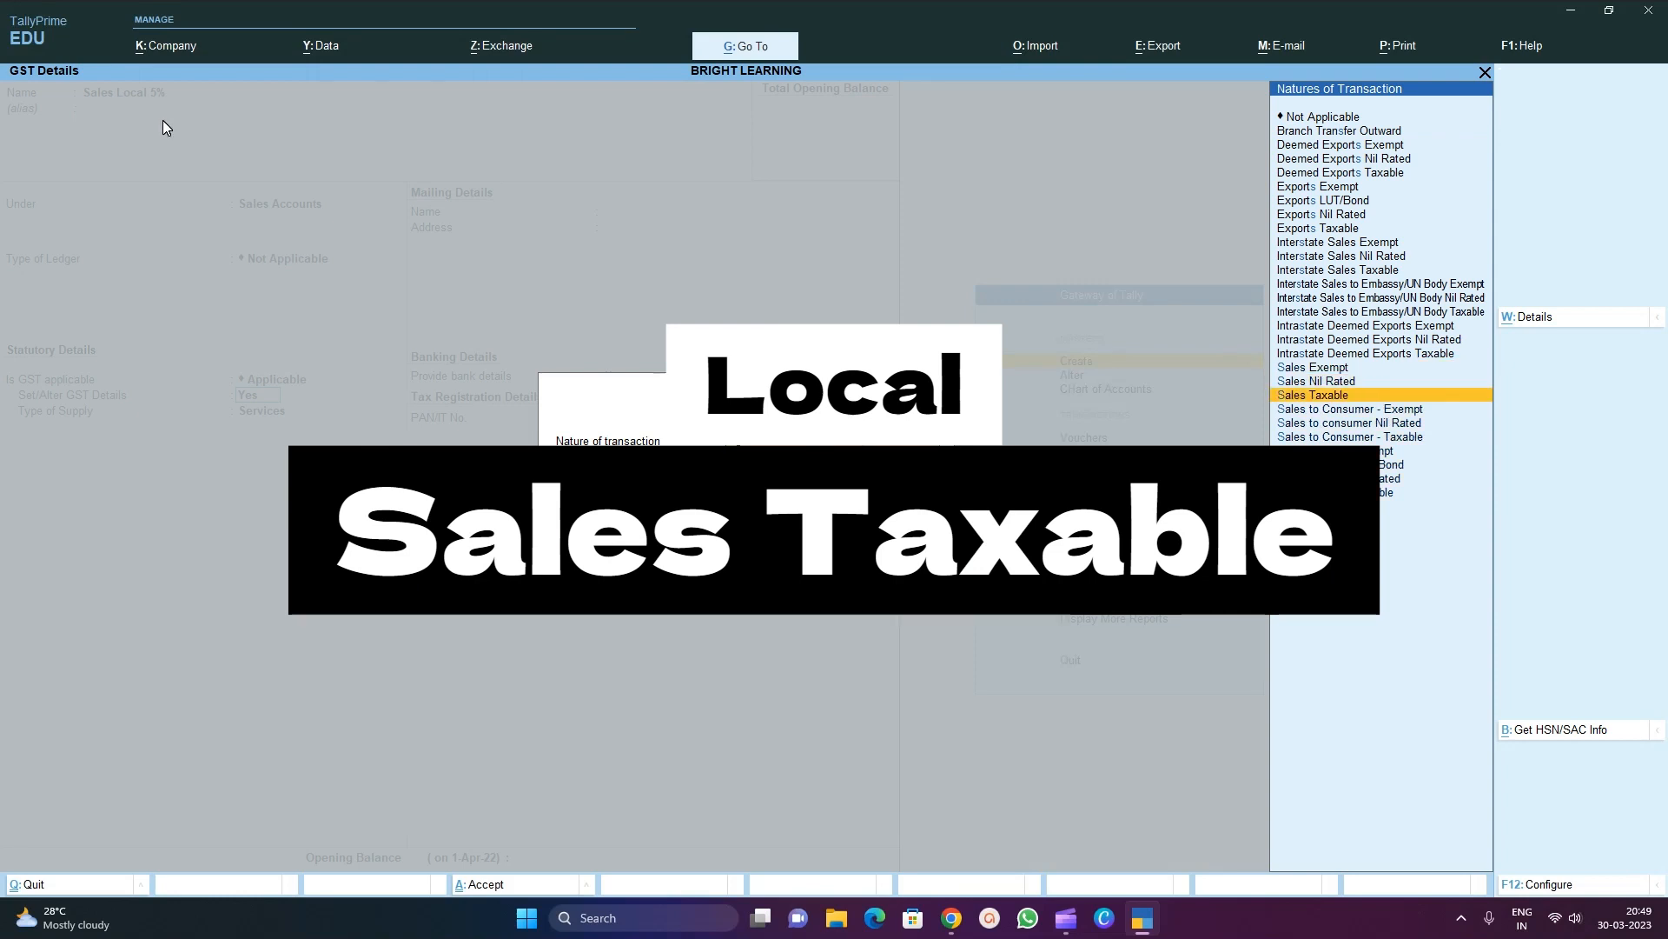
pyautogui.press('Return')
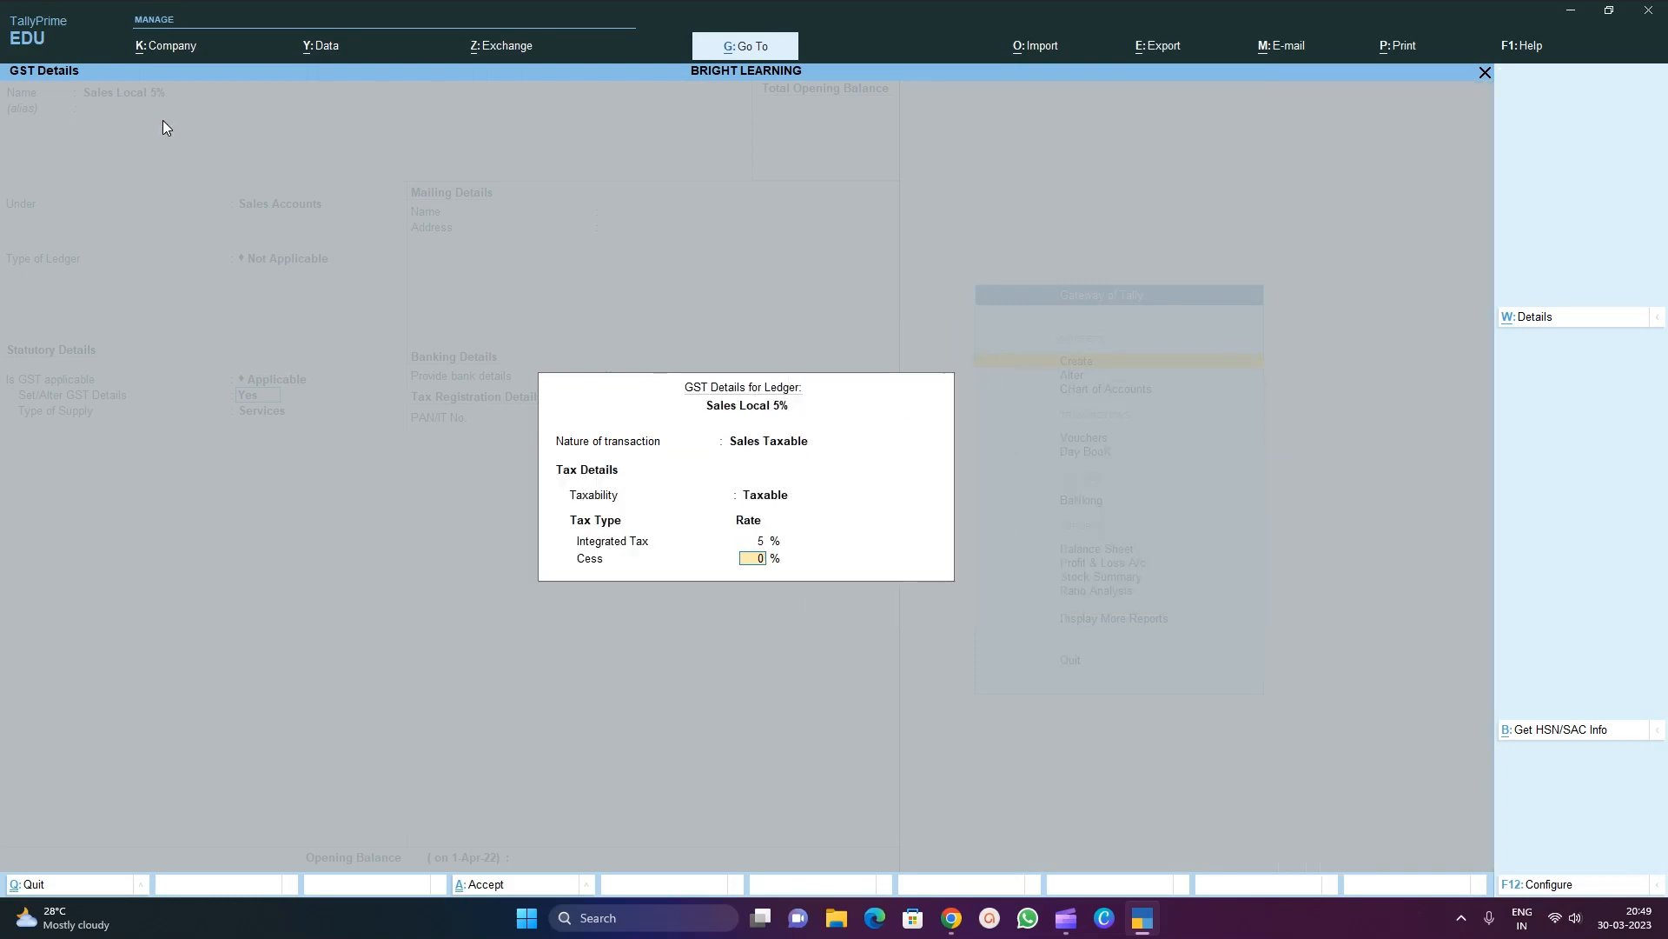
# Accept the GST details with Cess at 0% and save the Sales Local 5% ledger
pyautogui.press('Return')
pyautogui.hotkey('ctrl', 'a')
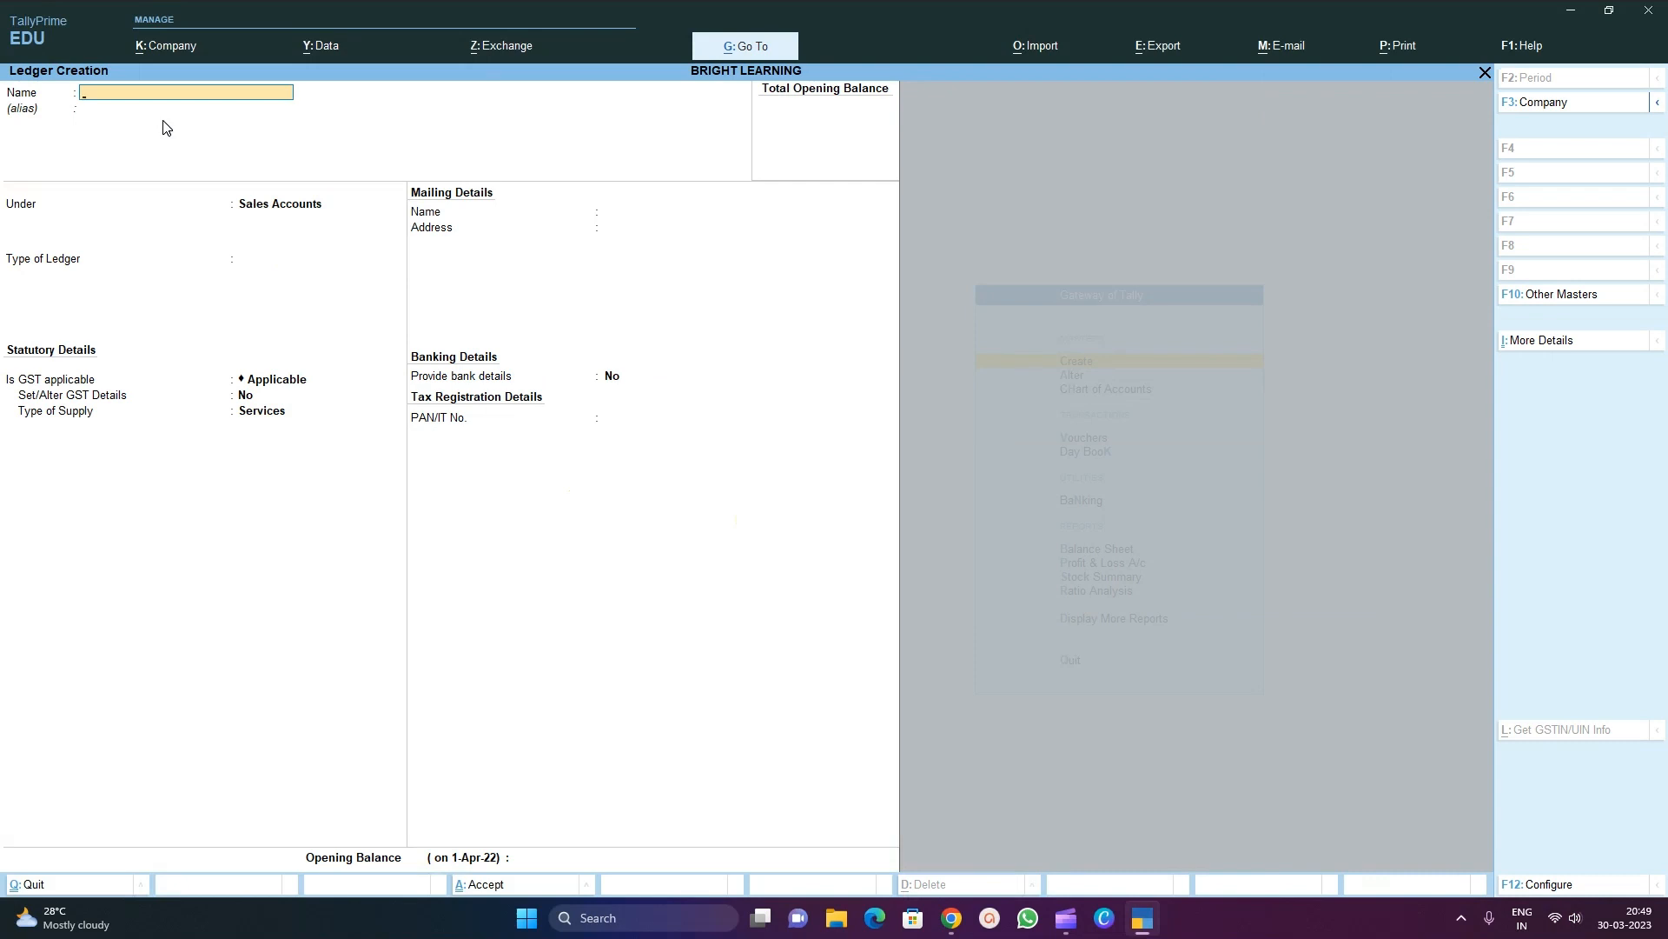
# Name the new ledger Sales Interstate 5%, keep it under Sales Accounts and set type of ledger to Not Applicable
pyautogui.write('Sales Interstate 5%')
pyautogui.press('Return')
pyautogui.press('Return')
pyautogui.press('Return')
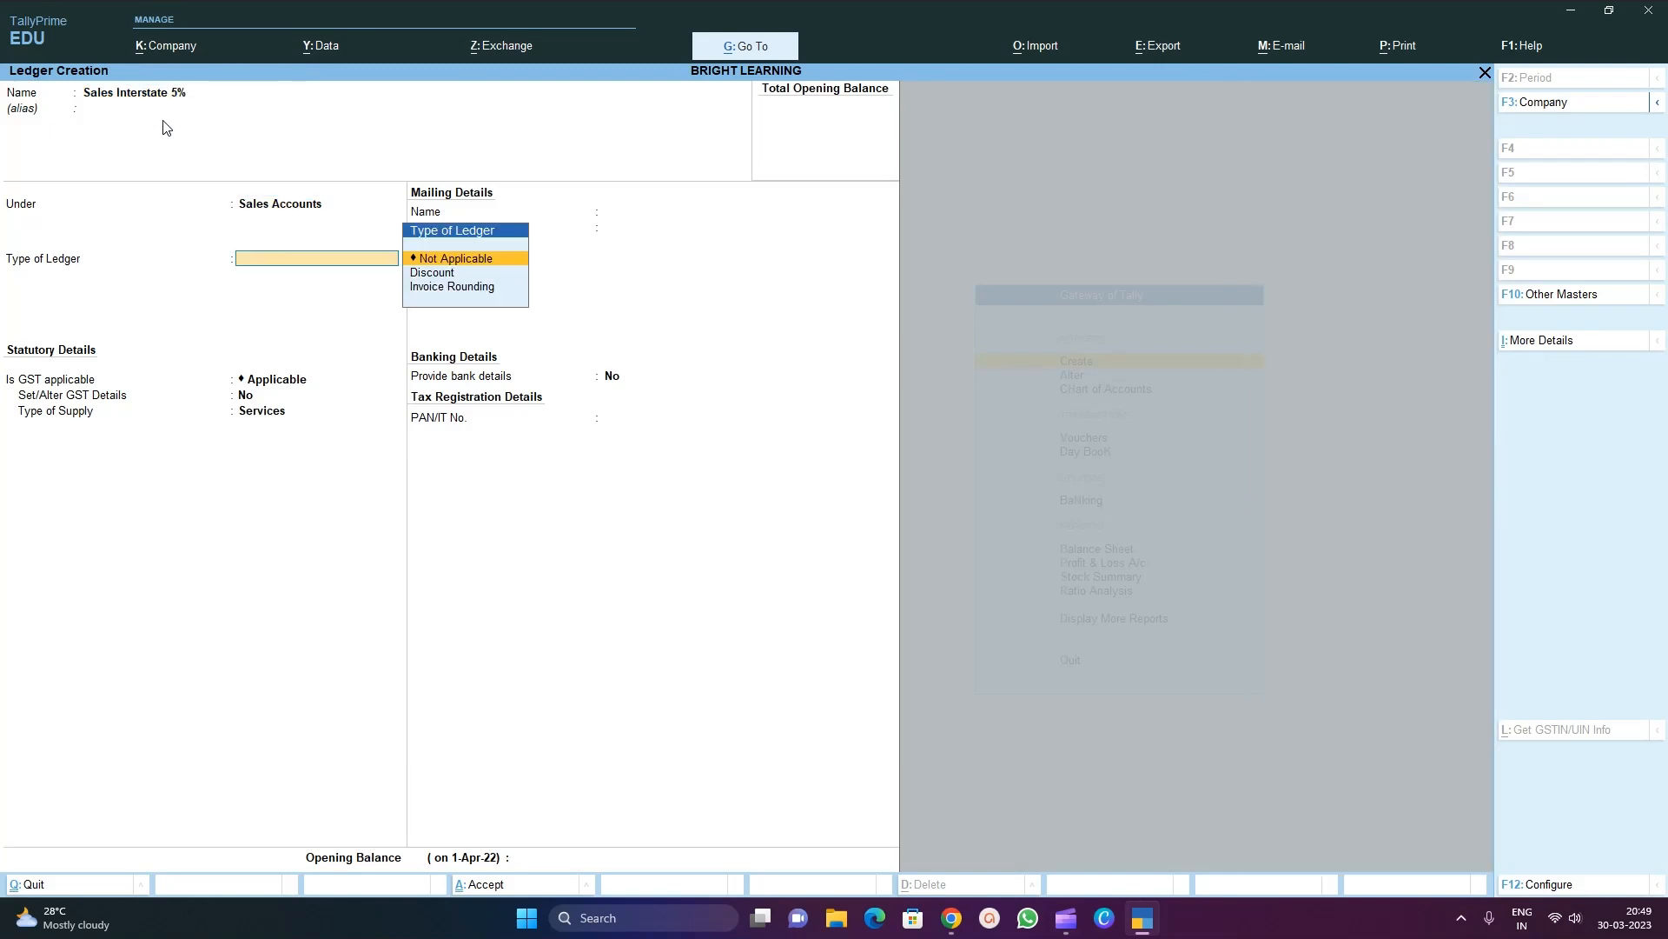
pyautogui.press('Return')
# Enable Set/Alter GST Details for Sales Interstate 5% and choose Interstate Sales Taxable as the nature of transaction
pyautogui.press('y')
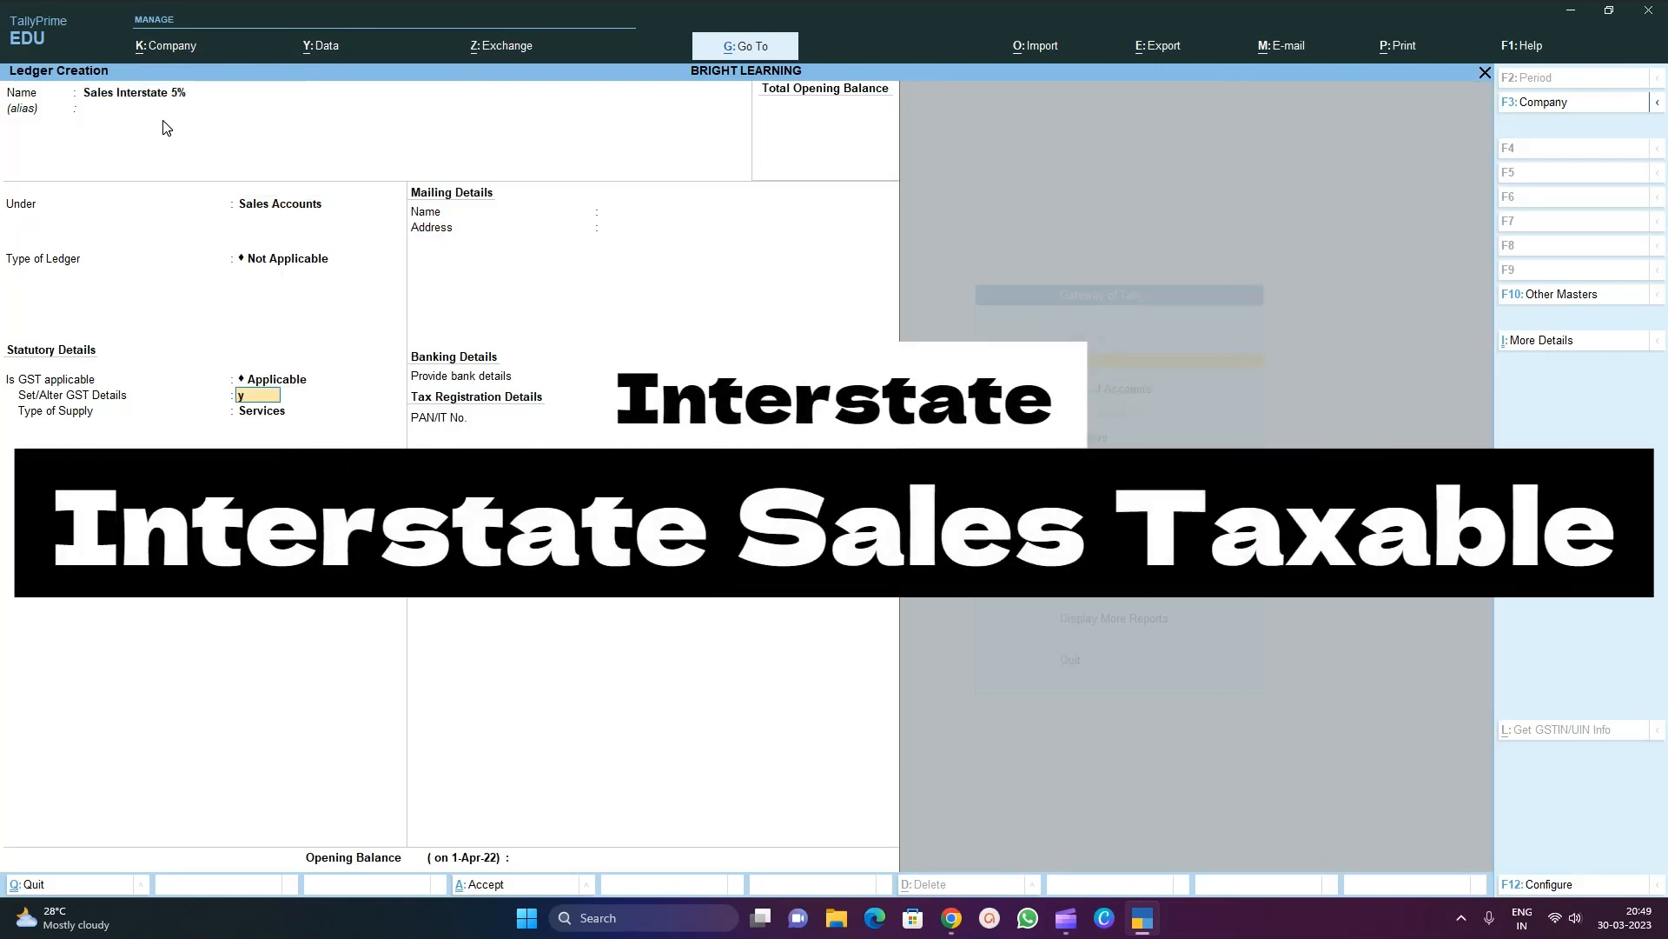
pyautogui.press('Return')
pyautogui.write('inter')
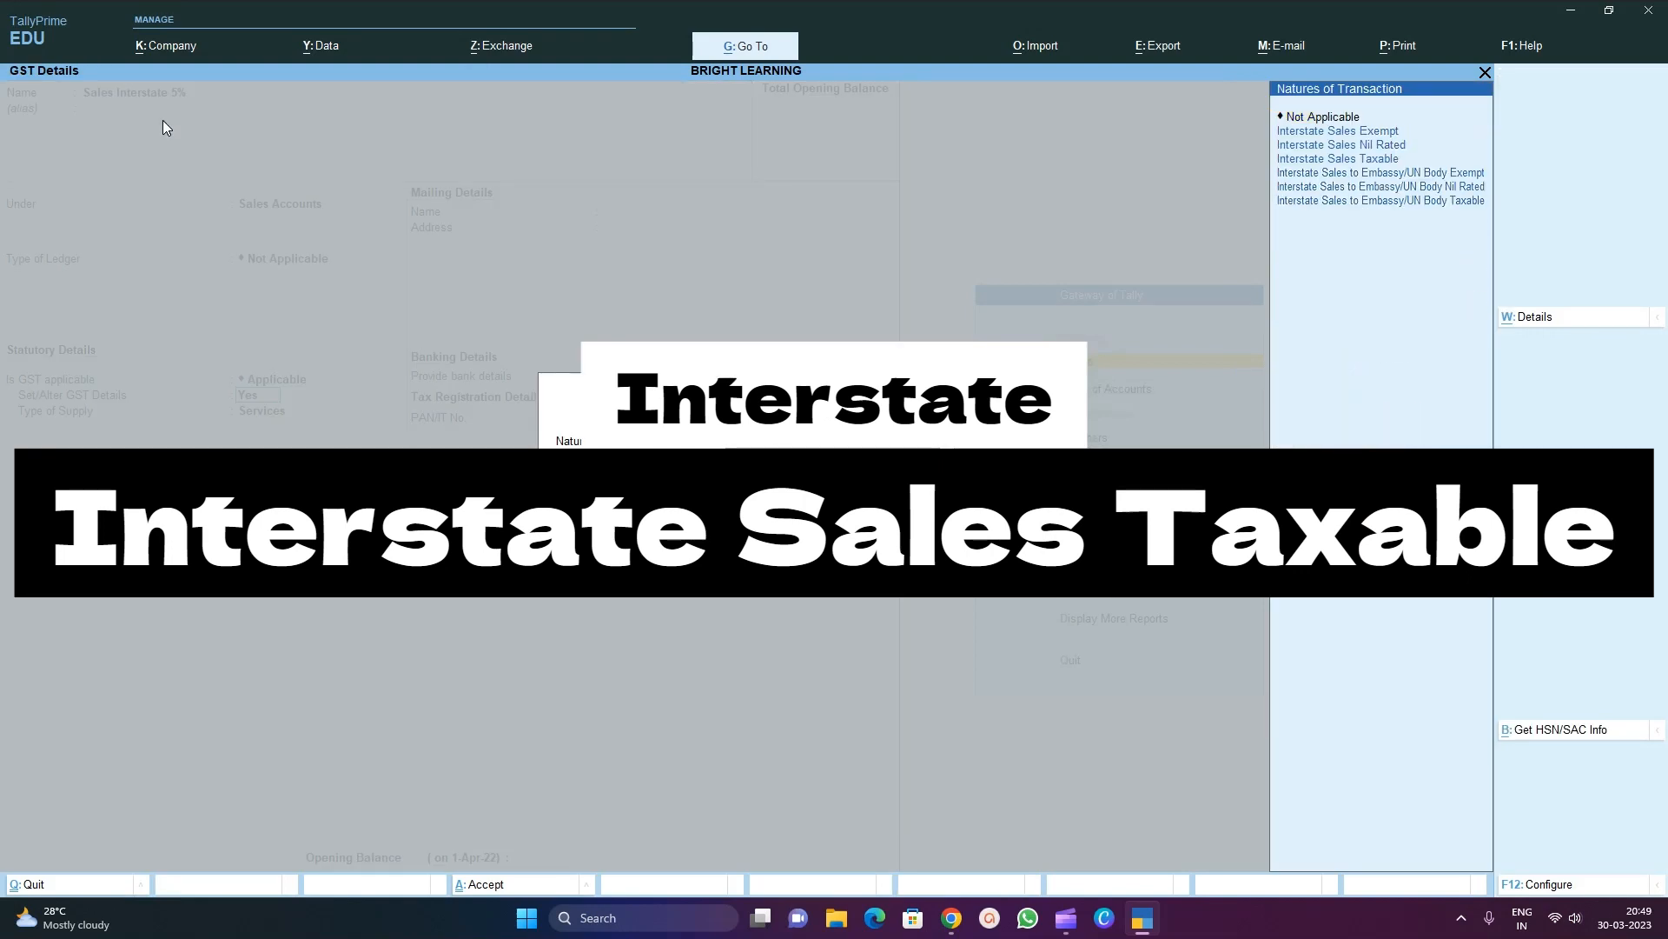
pyautogui.press('Down')
pyautogui.press('Down')
pyautogui.press('Down')
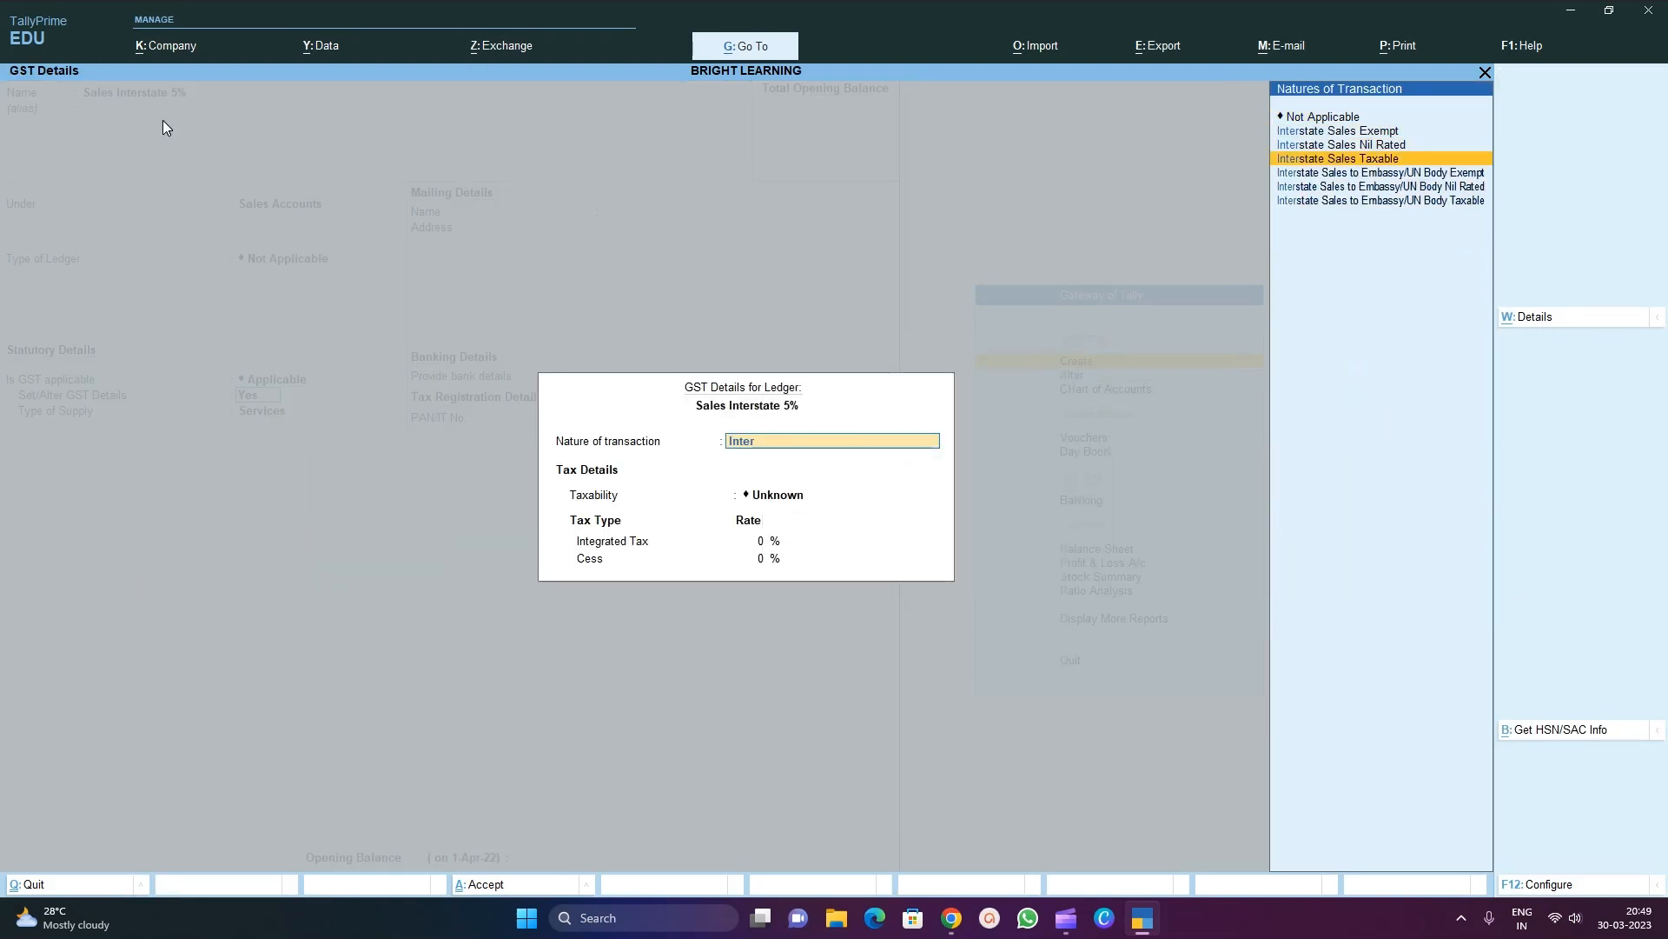
pyautogui.press('Return')
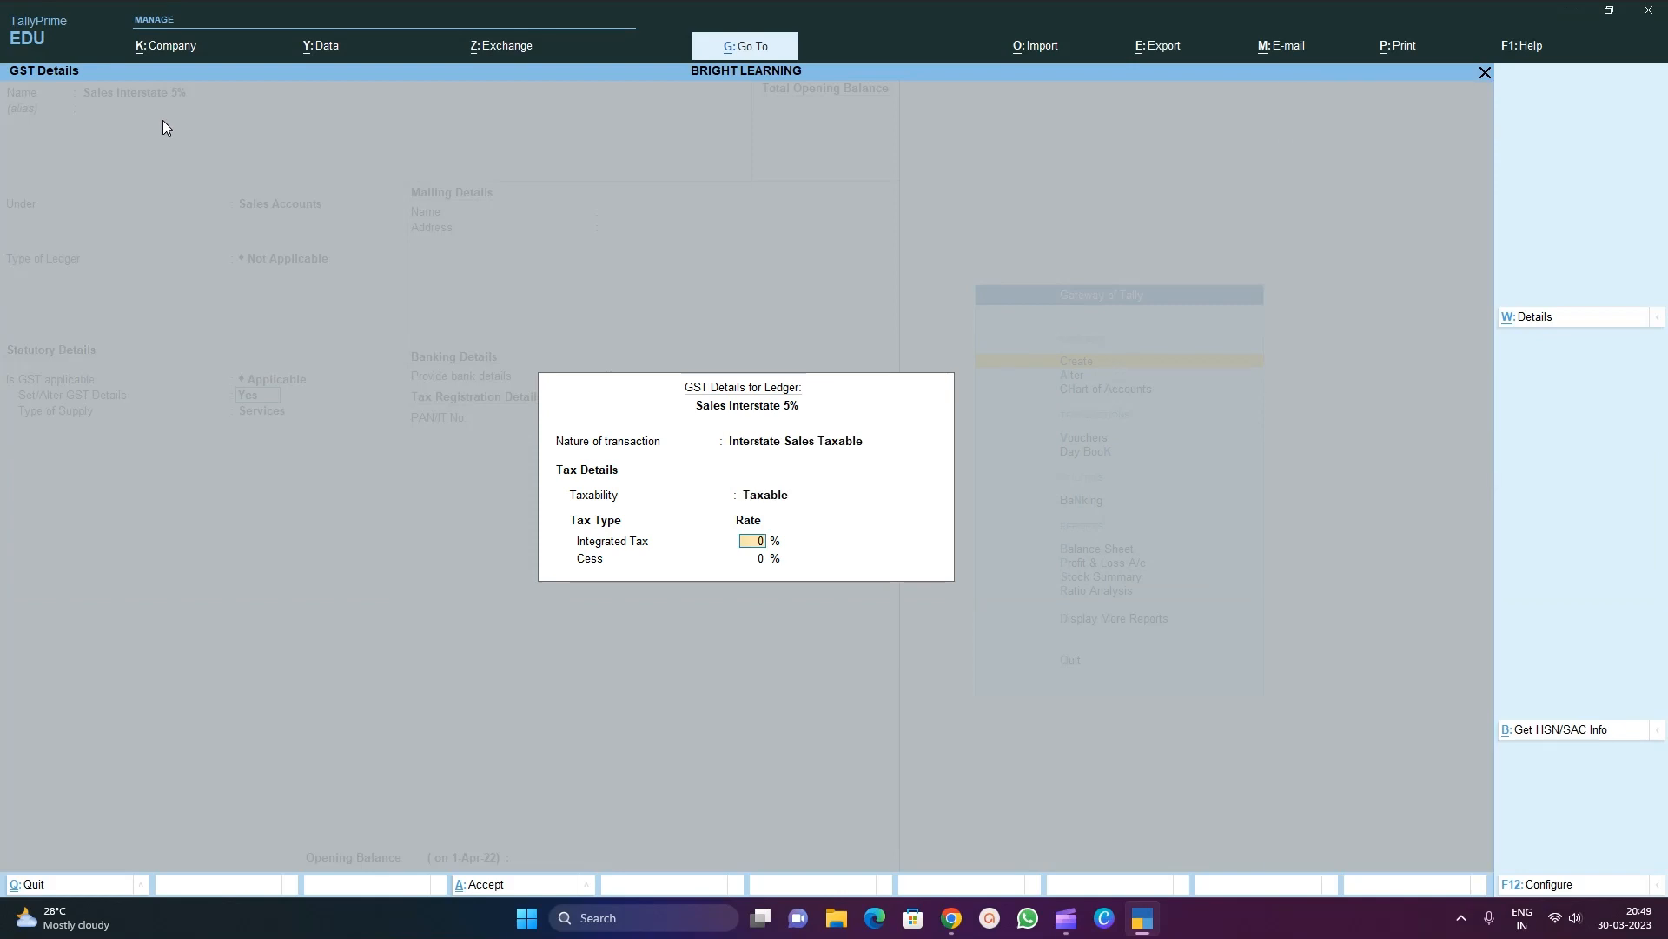
# Set Integrated Tax to 5%, keep Services as the type of supply and save the Sales Interstate 5% ledger
pyautogui.write('5')
pyautogui.press('Return')
pyautogui.press('Return')
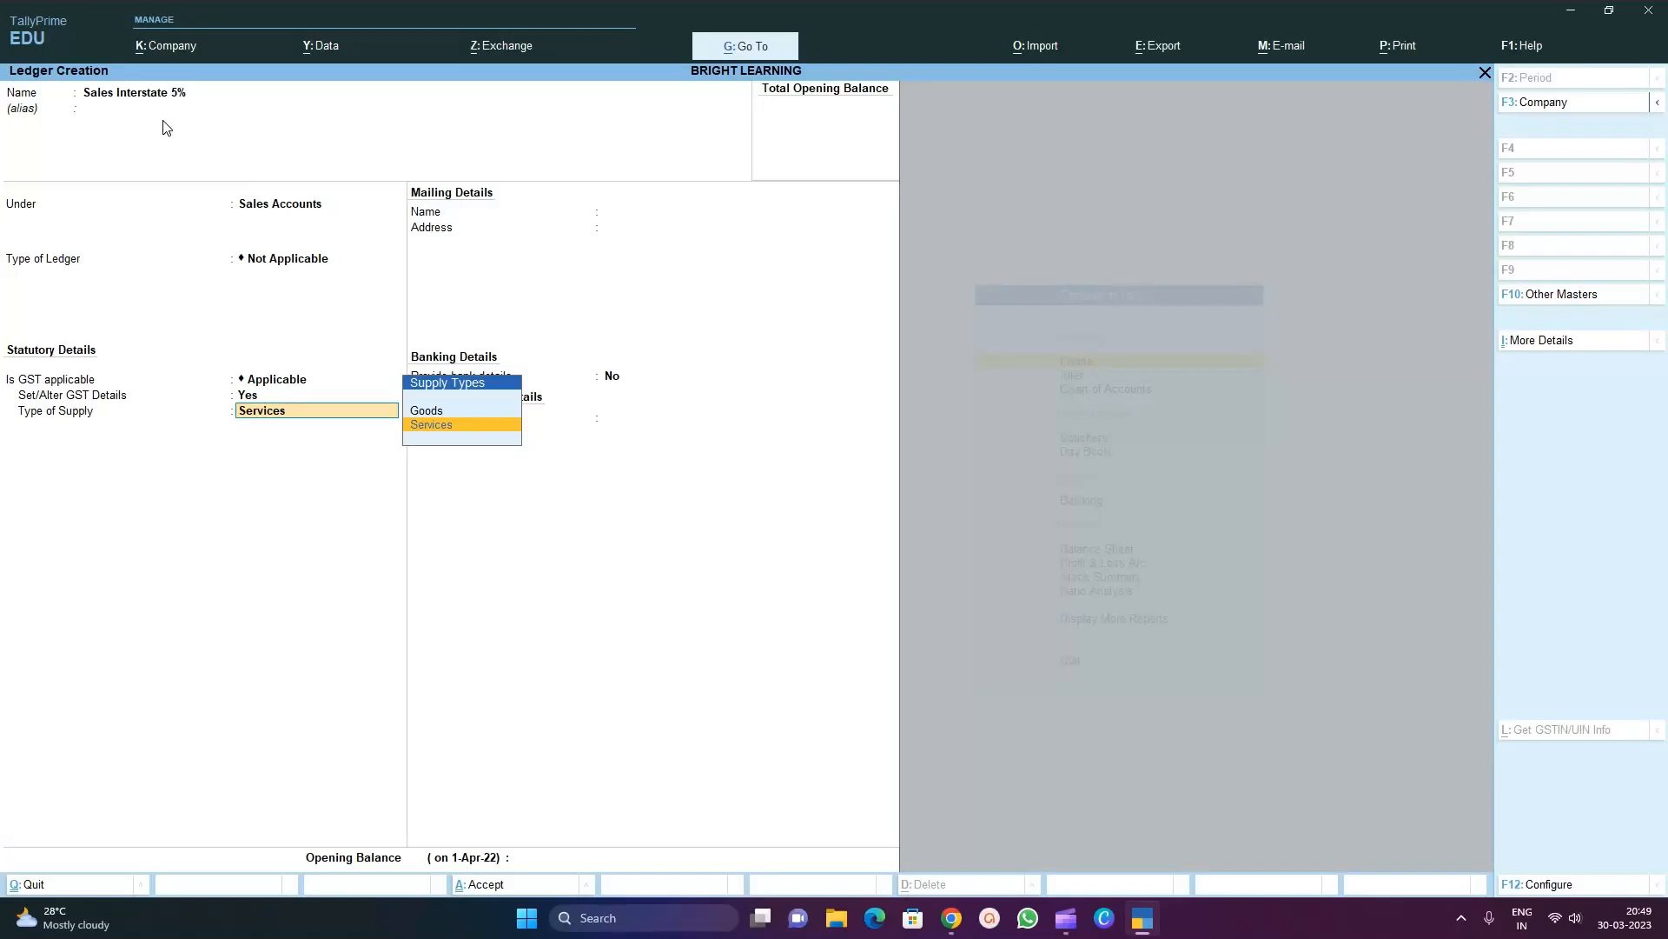
pyautogui.press('Return')
pyautogui.press('Return')
pyautogui.press('Return')
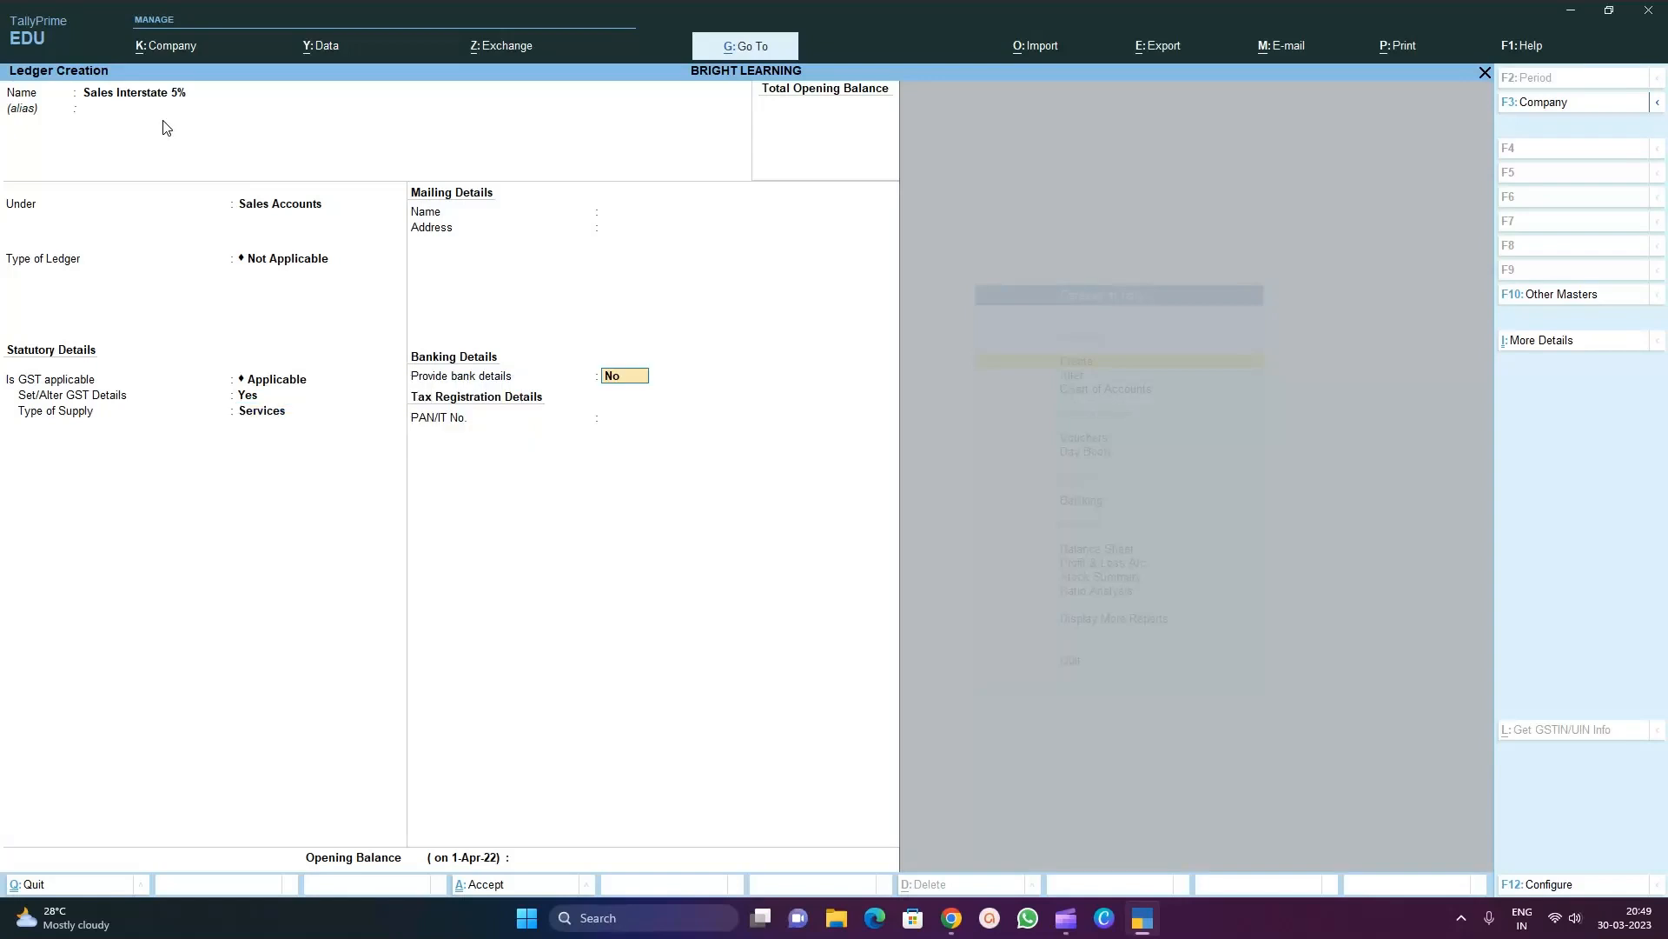
pyautogui.press('Return')
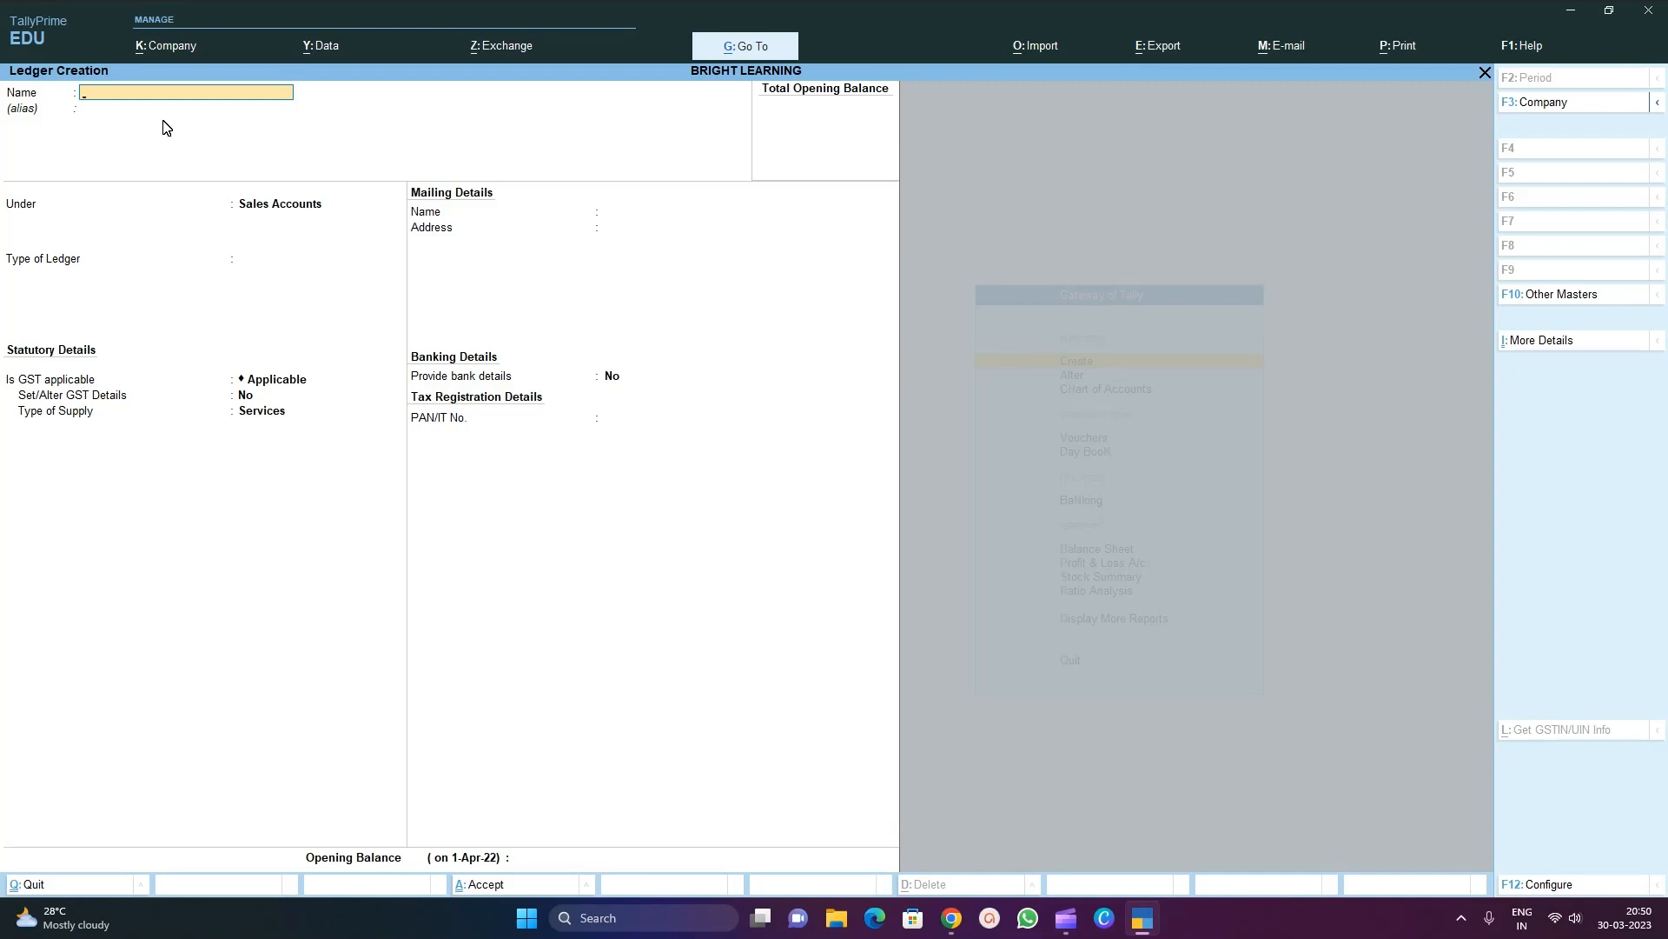
# Name the new ledger Input CGST 2.5% and place it under Duties & Taxes
pyautogui.write('In')
pyautogui.write('2.5%')
pyautogui.press('Return')
pyautogui.press('Return')
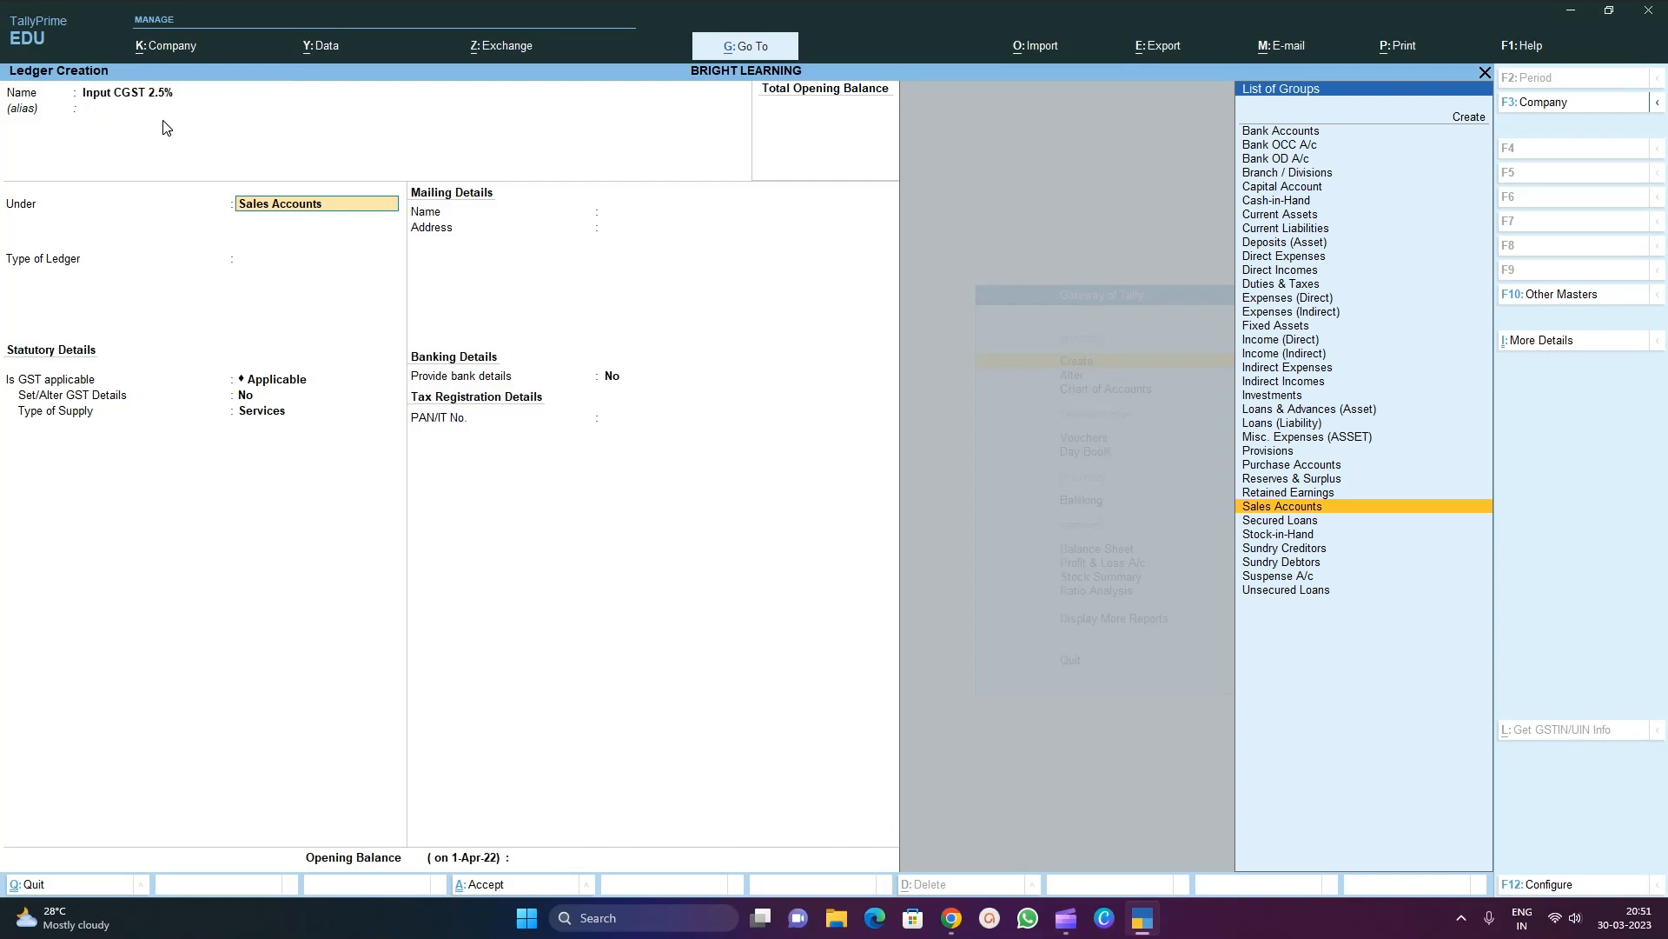
pyautogui.write('Dut')
pyautogui.press('Return')
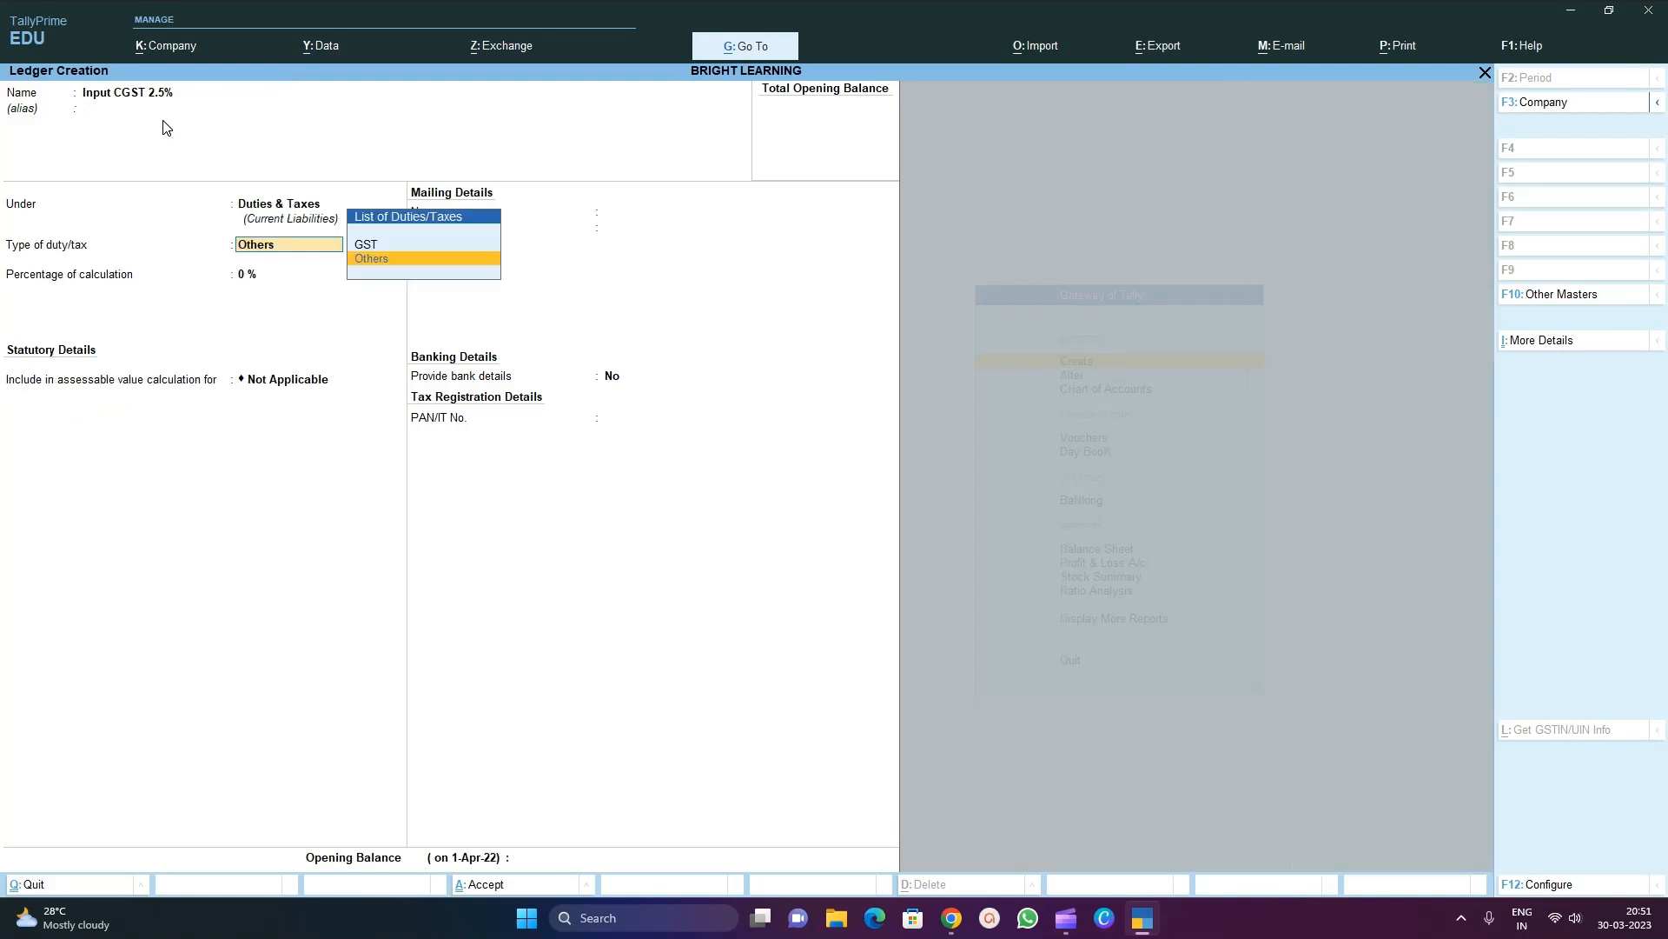
# Set the type of duty/tax for Input CGST 2.5% to GST with Central Tax as the tax type
pyautogui.press('Up')
pyautogui.press('Return')
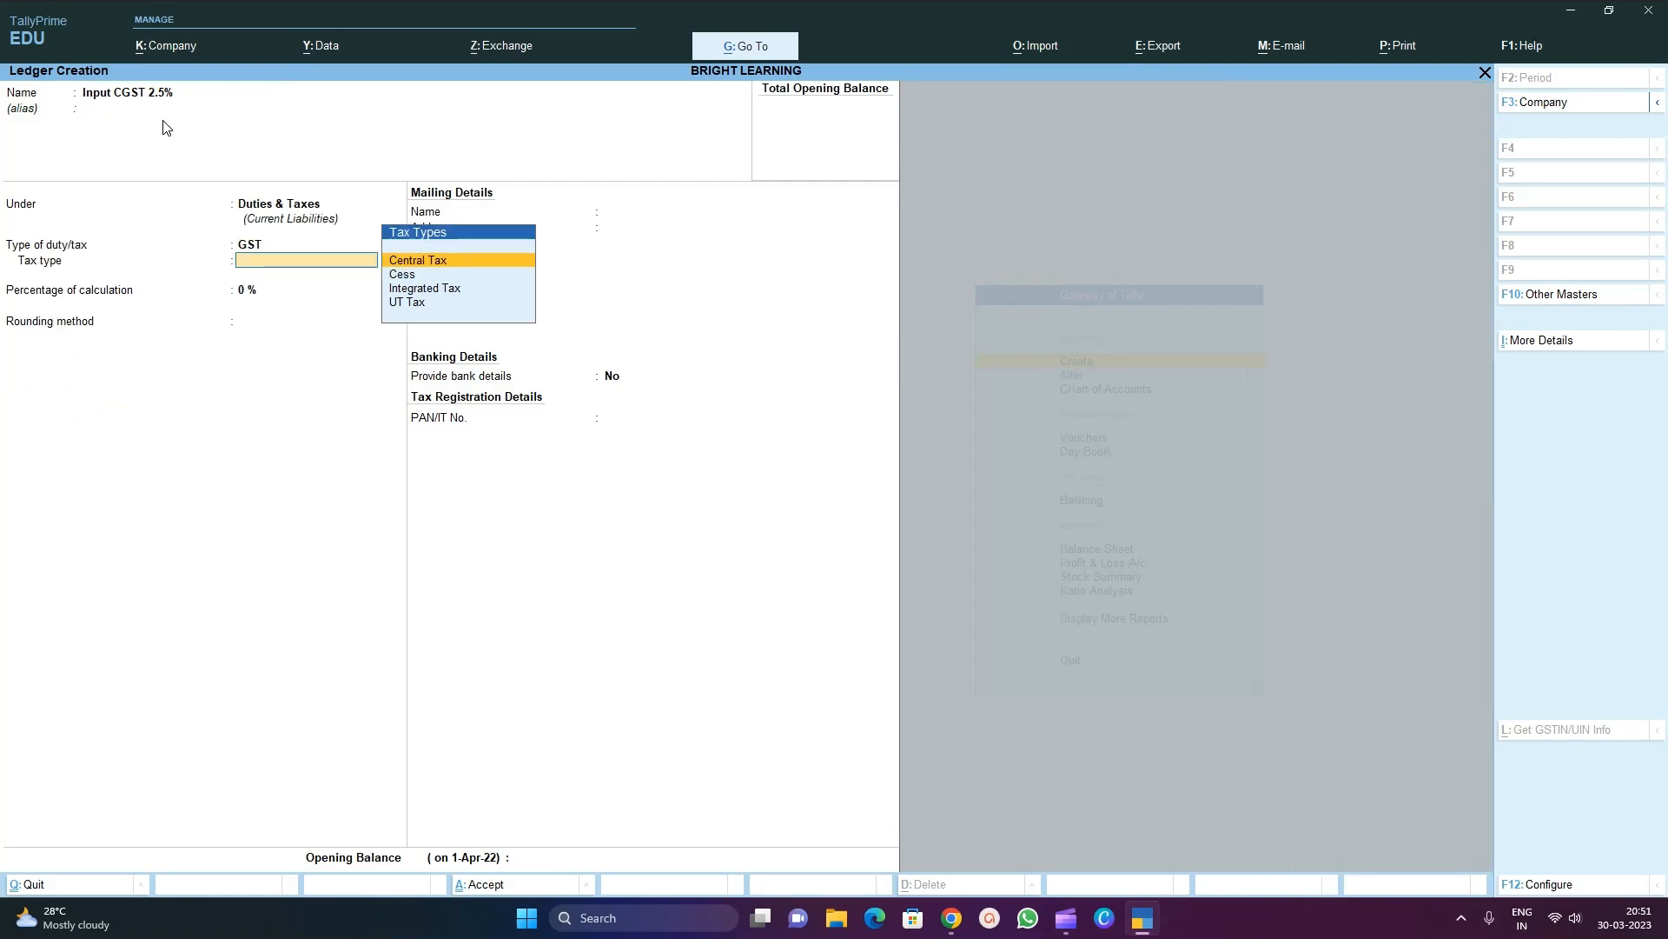
pyautogui.press('Return')
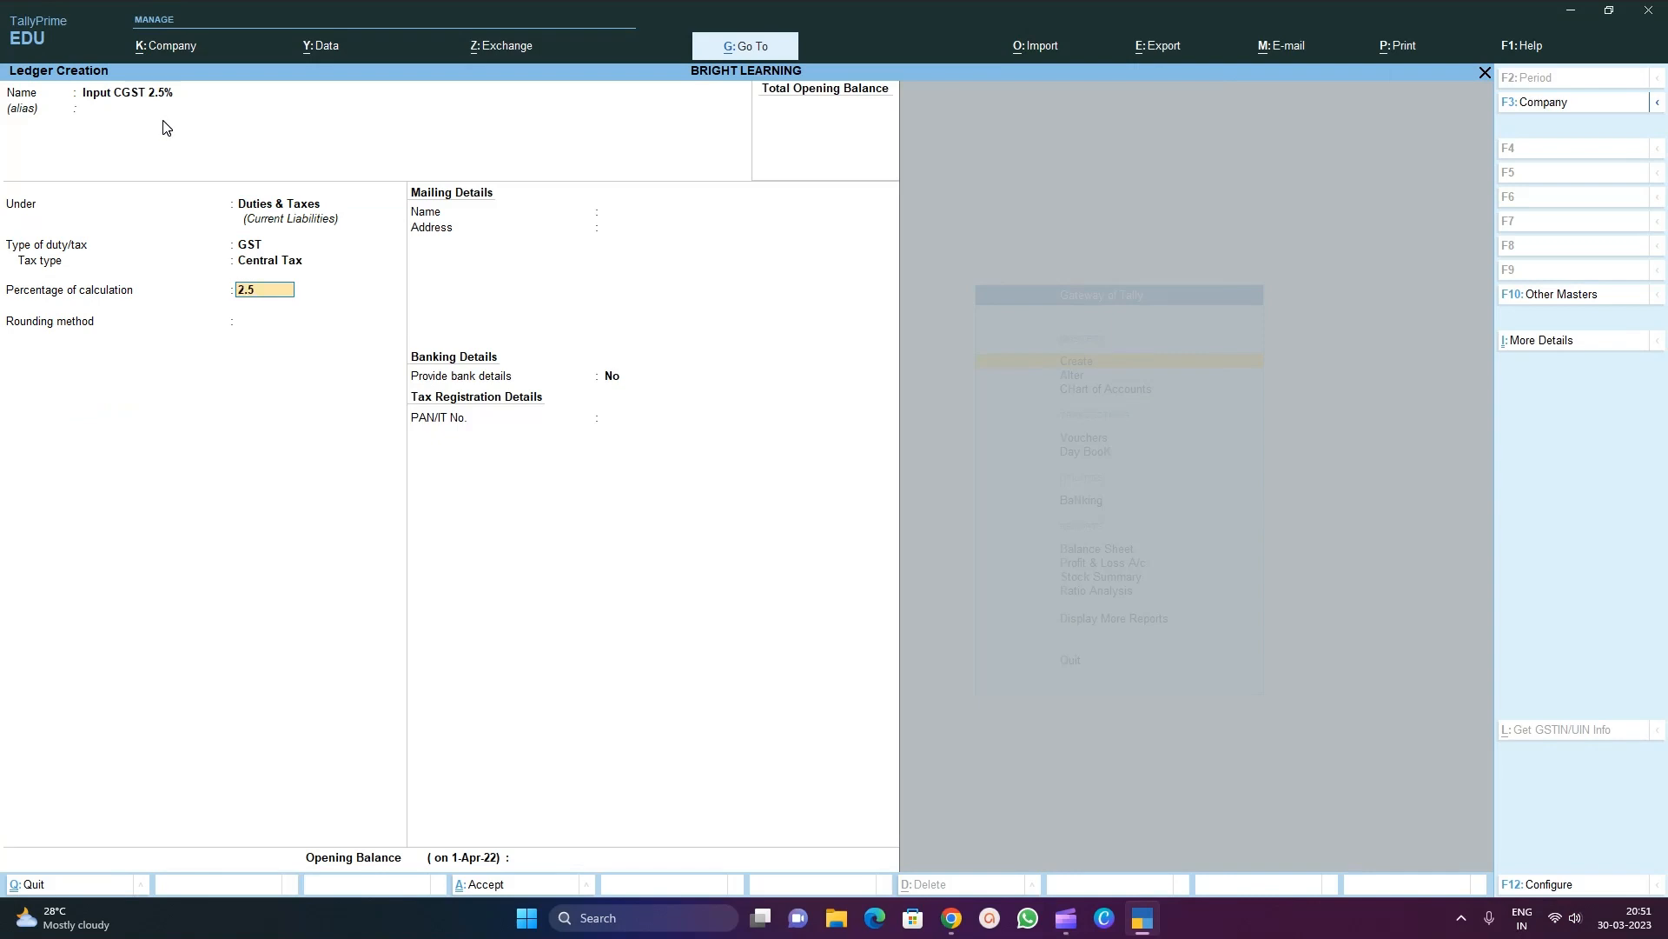
# Set the percentage of calculation to 2.5% with rounding method Not Applicable and save the Input CGST 2.5% ledger
pyautogui.press('Return')
pyautogui.press('Return')
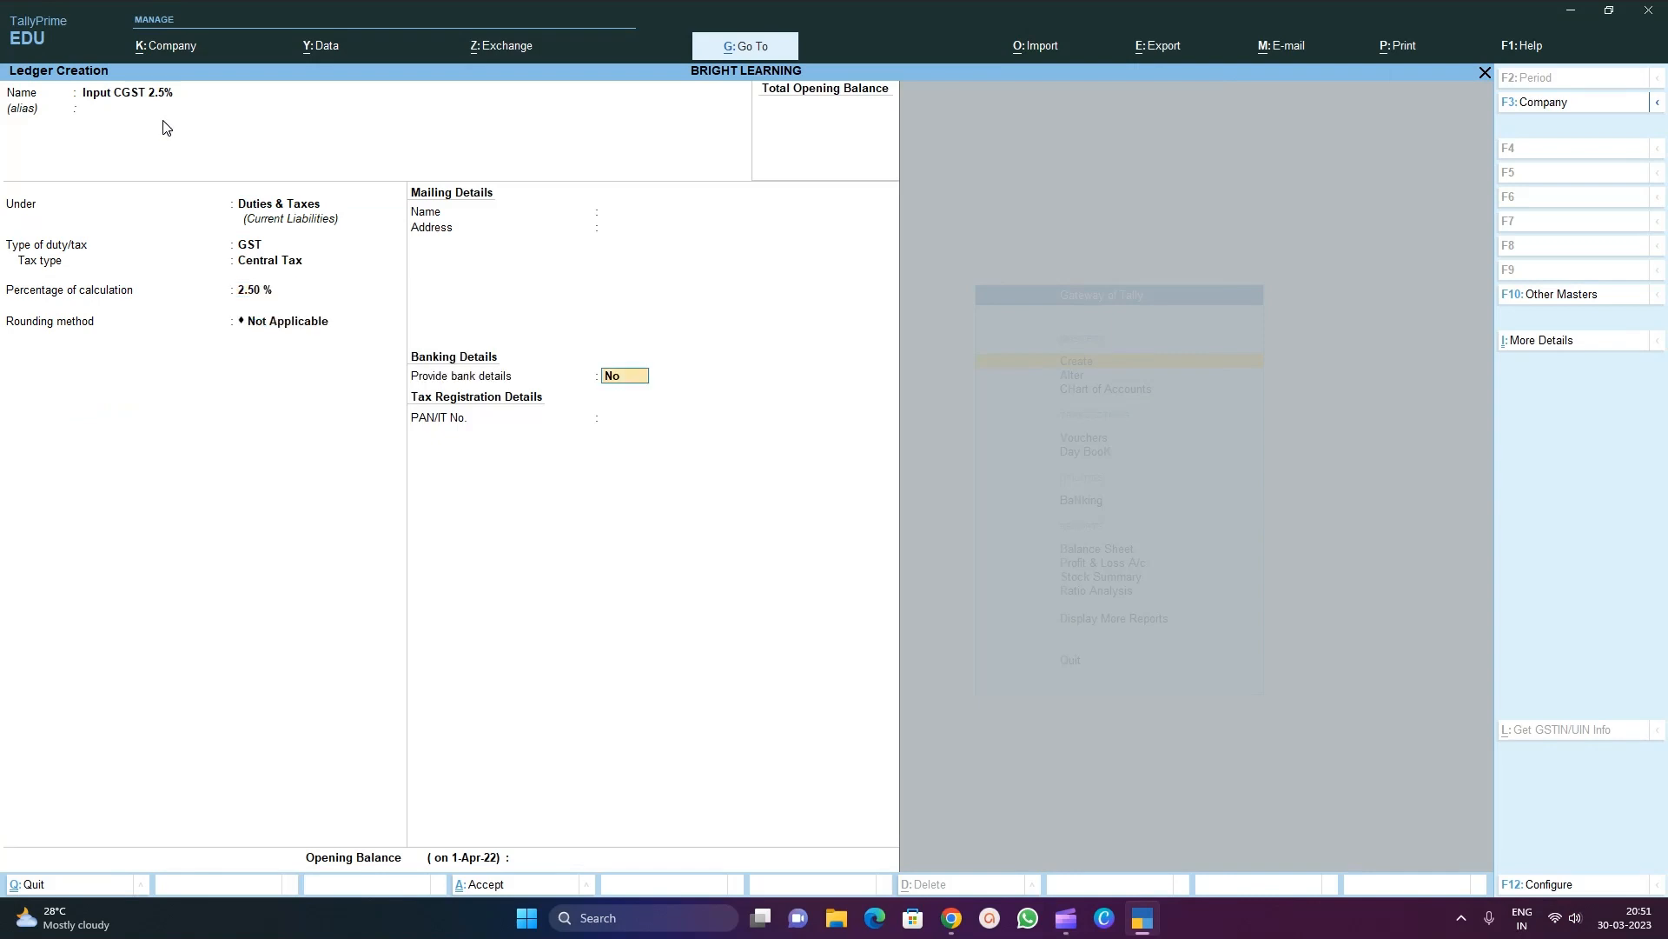
pyautogui.press('Return')
pyautogui.press('Return')
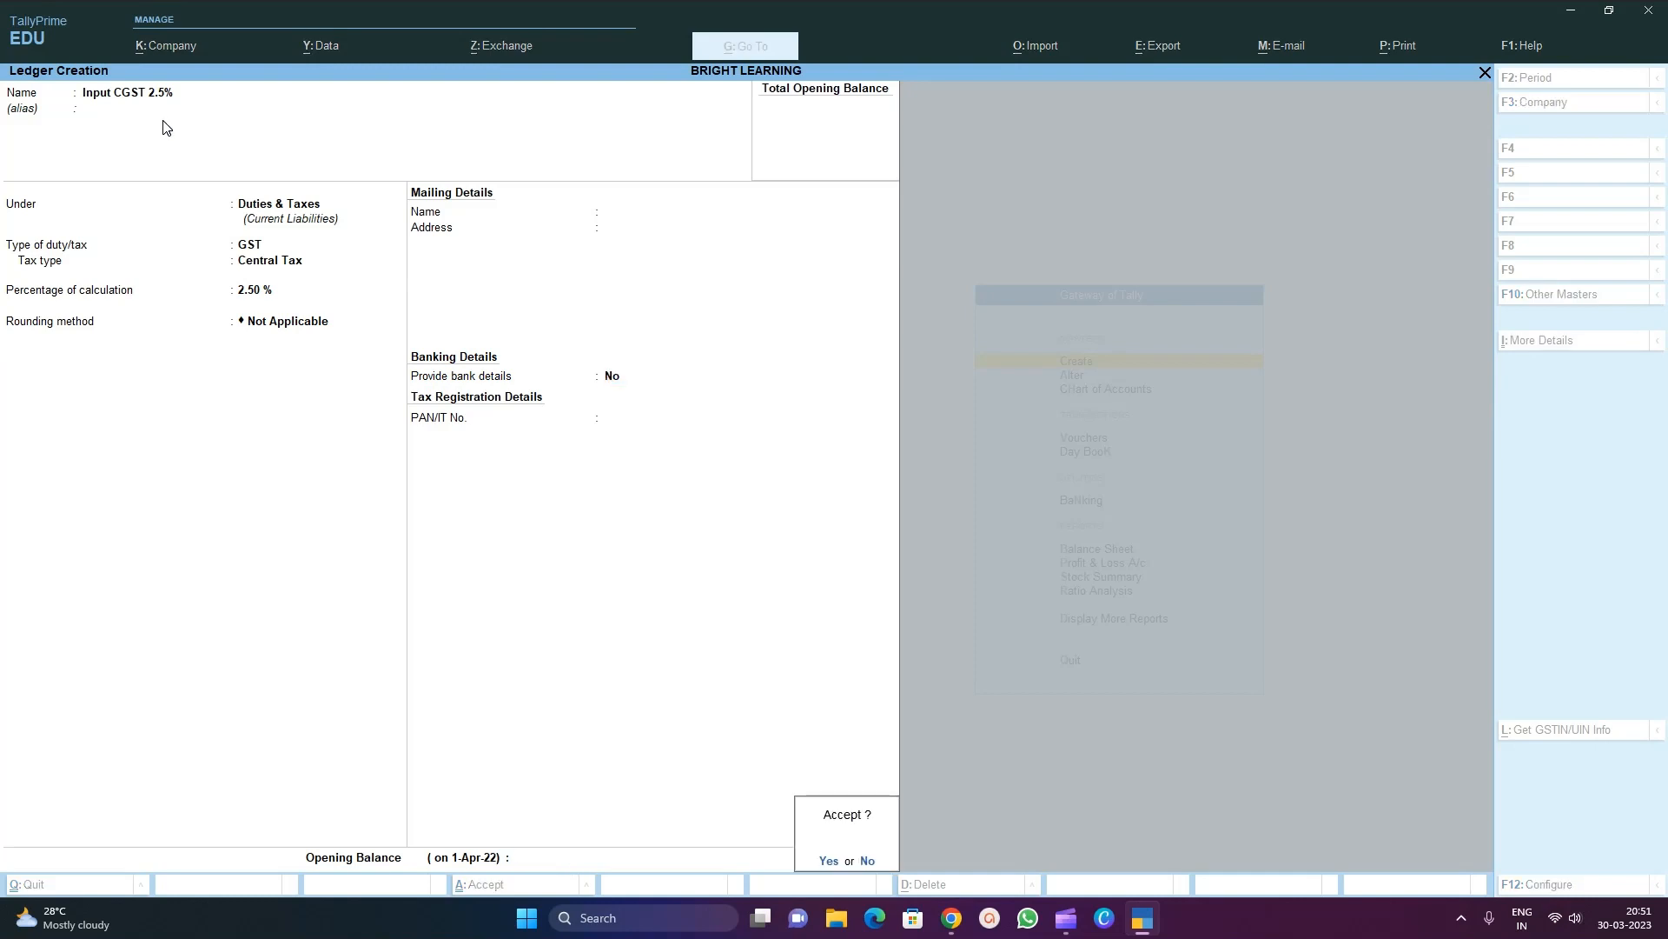
pyautogui.press('Return')
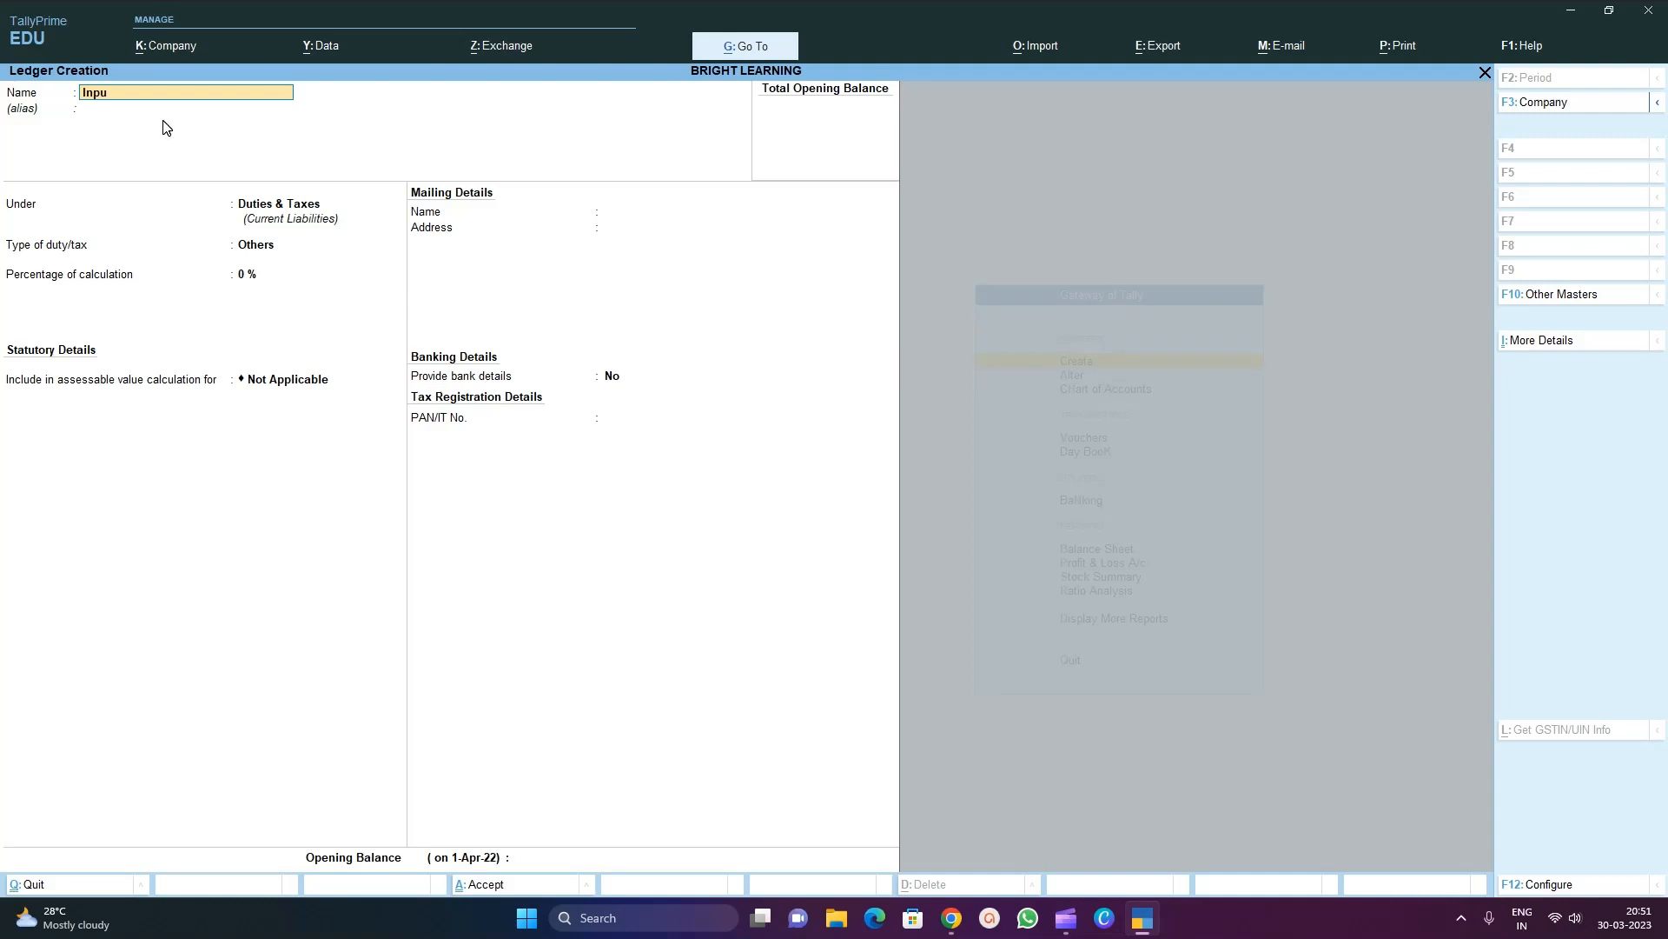
# Name the new ledger Input UTGST 2.5% and keep it under Duties & Taxes
pyautogui.write('Input UTGST 2.5%')
pyautogui.press('Return')
pyautogui.press('Return')
pyautogui.press('Return')
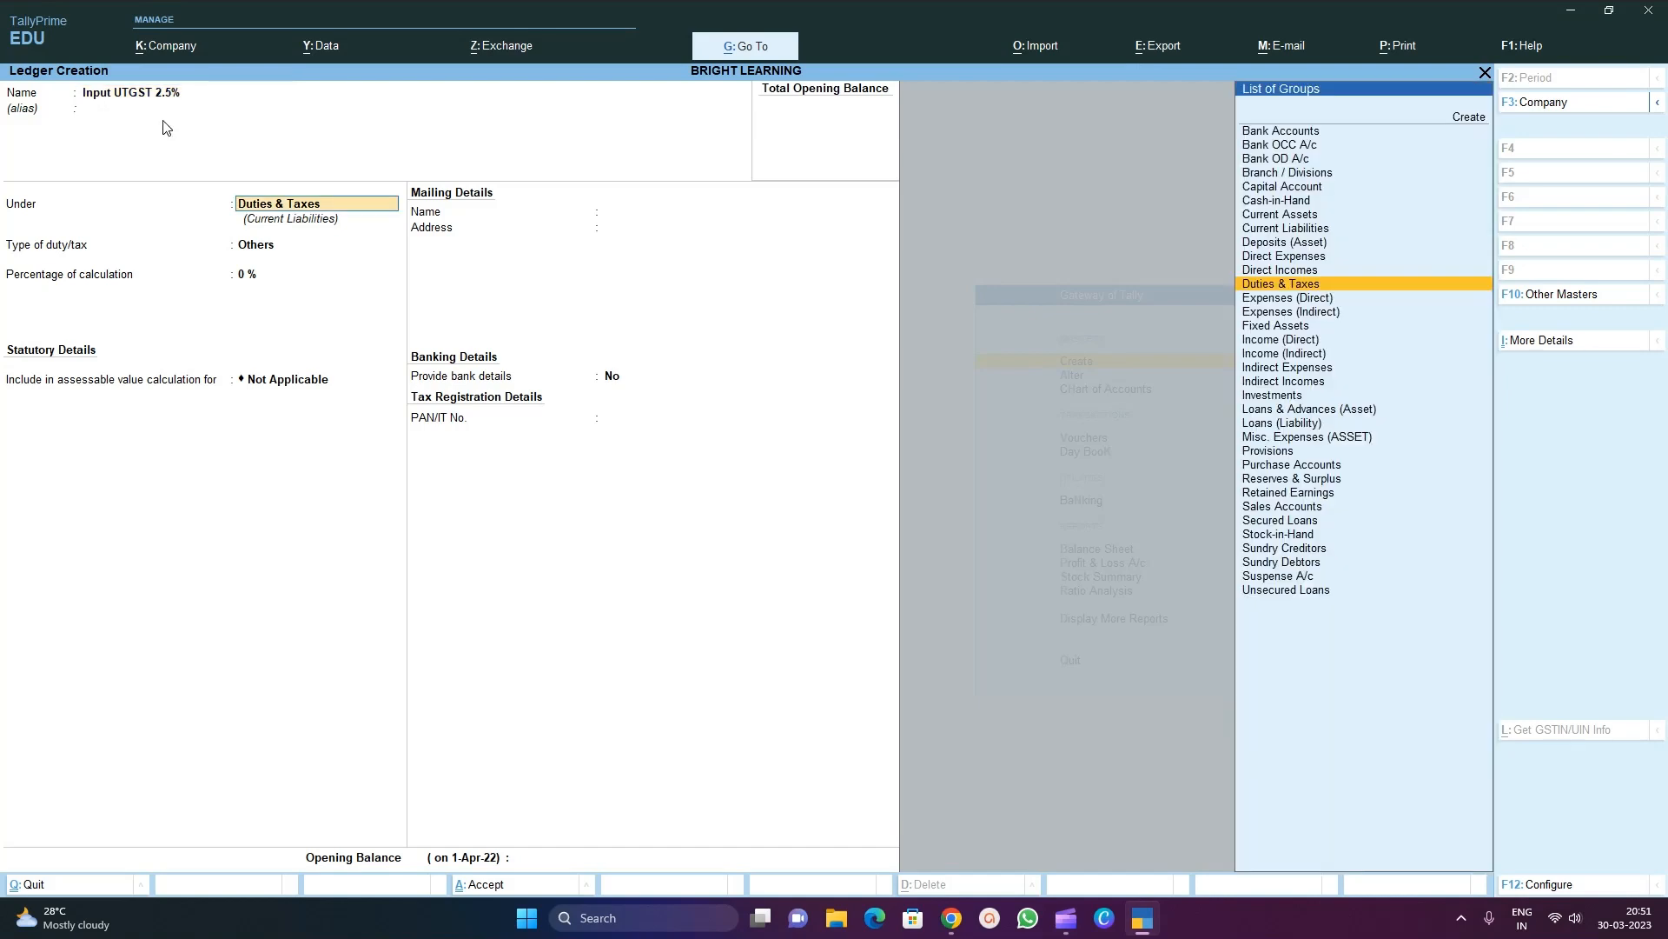
# Set the type of duty/tax for Input UTGST 2.5% to GST with UT Tax as the tax type
pyautogui.press('Up')
pyautogui.press('Return')
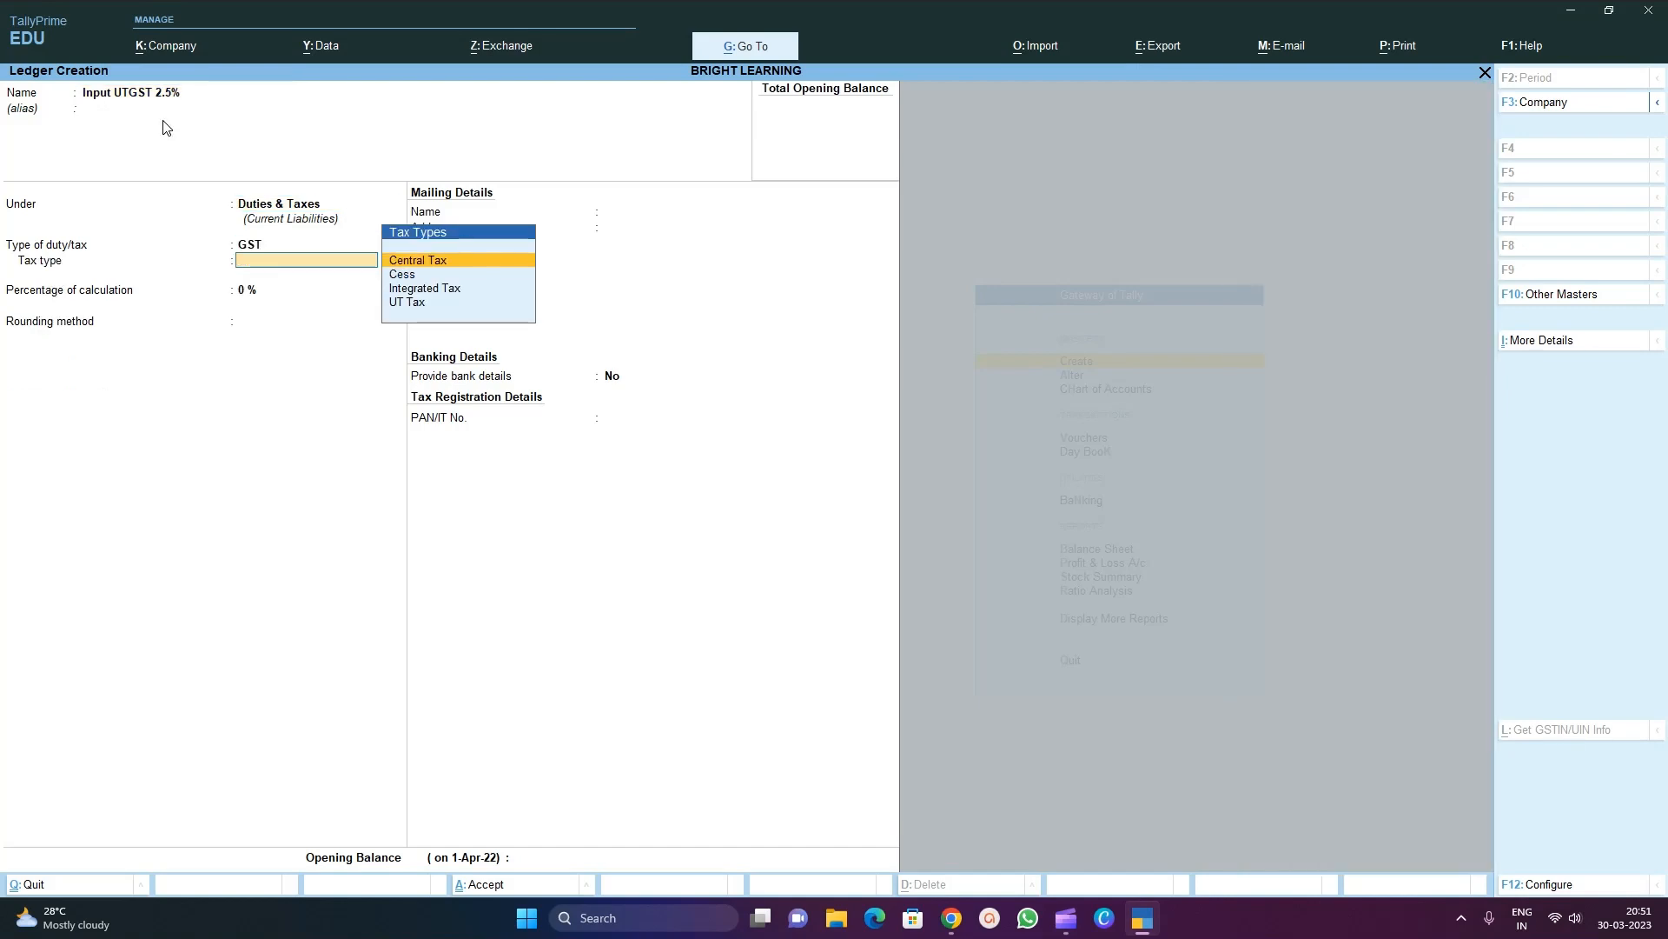
pyautogui.press('Down')
pyautogui.press('Down')
pyautogui.press('Down')
pyautogui.press('Return')
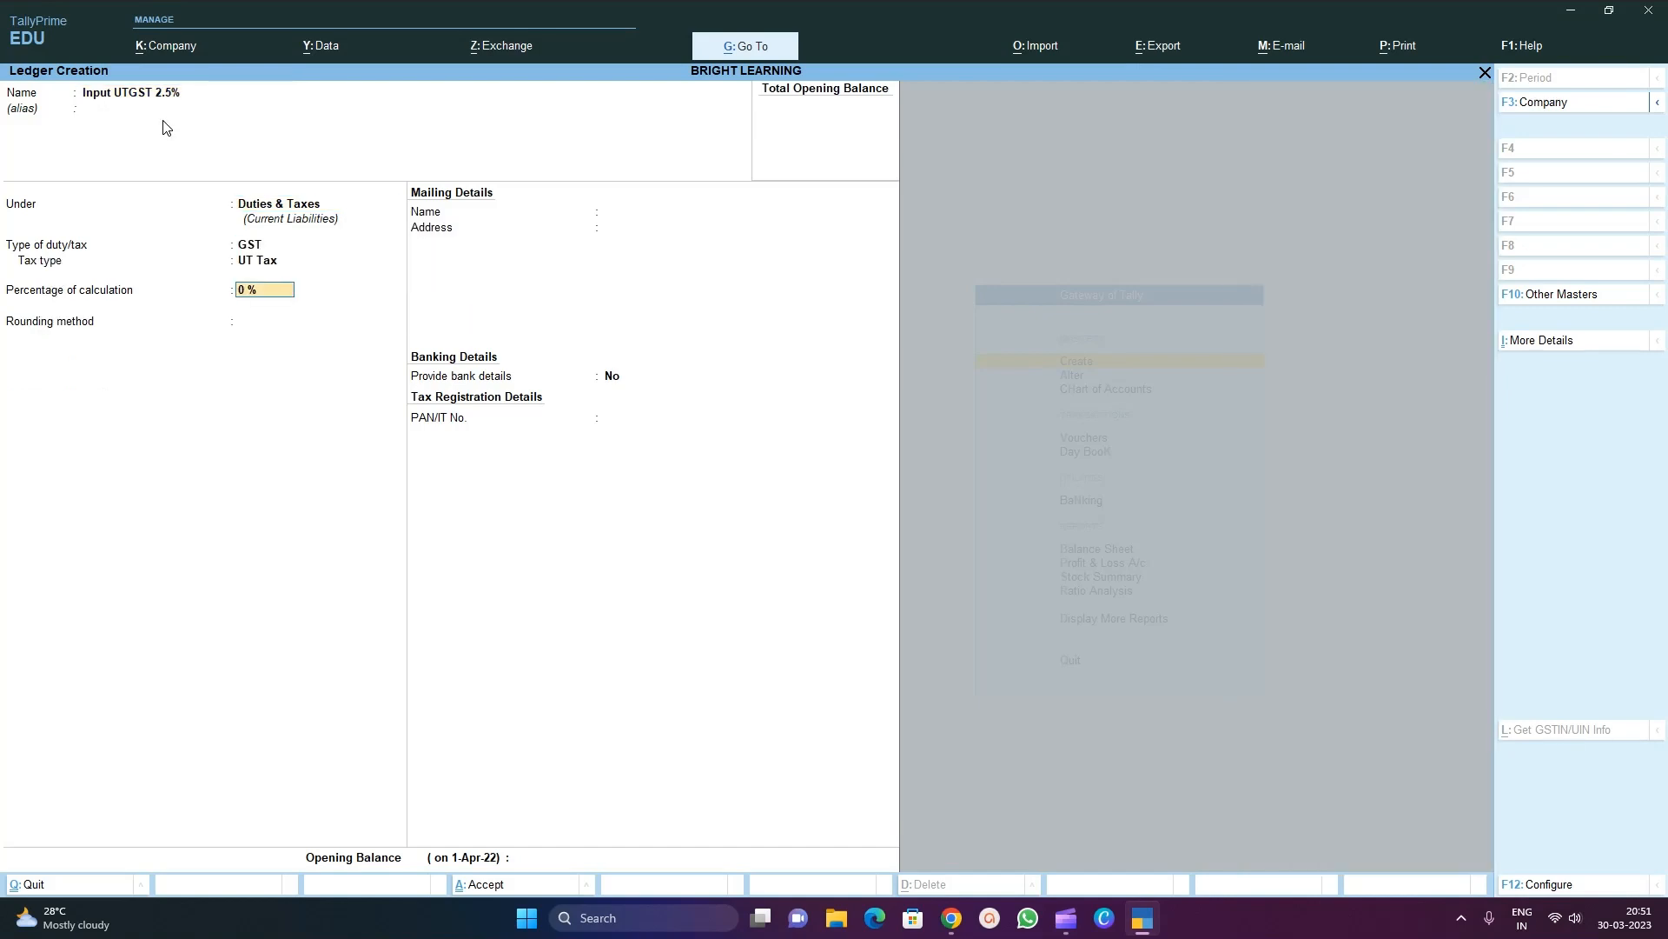
# Set the percentage of calculation to 2.5% with rounding method Not Applicable and save the Input UTGST 2.5% ledger
pyautogui.write('2.5')
pyautogui.press('Return')
pyautogui.press('Return')
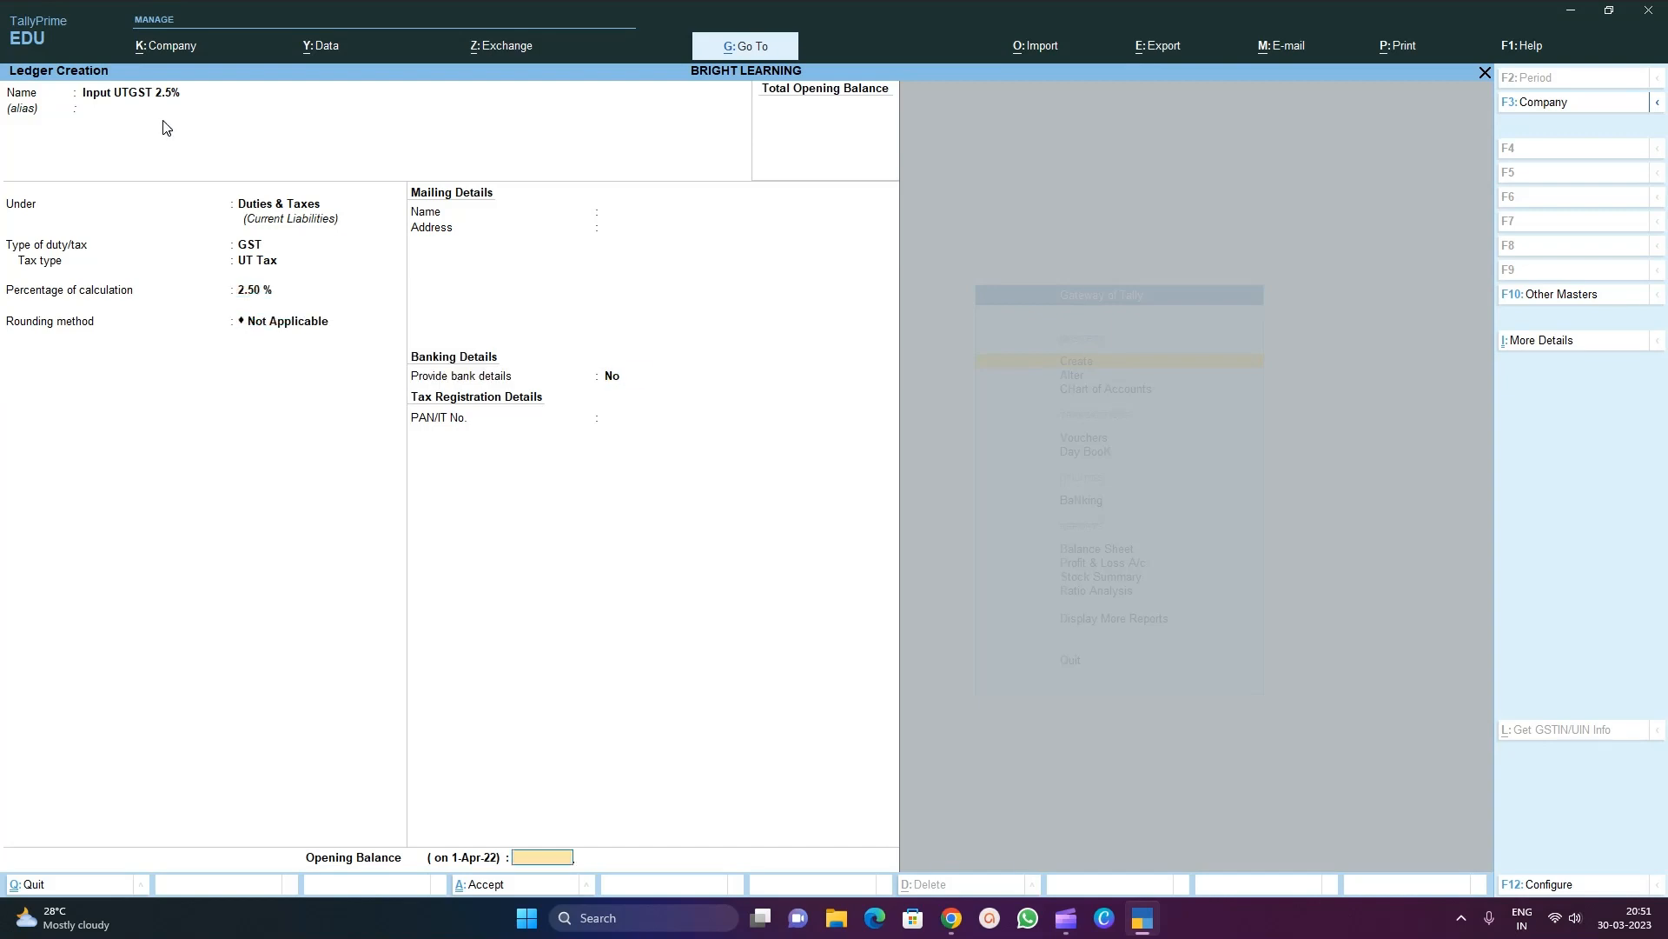
pyautogui.press('Return')
pyautogui.press('Return')
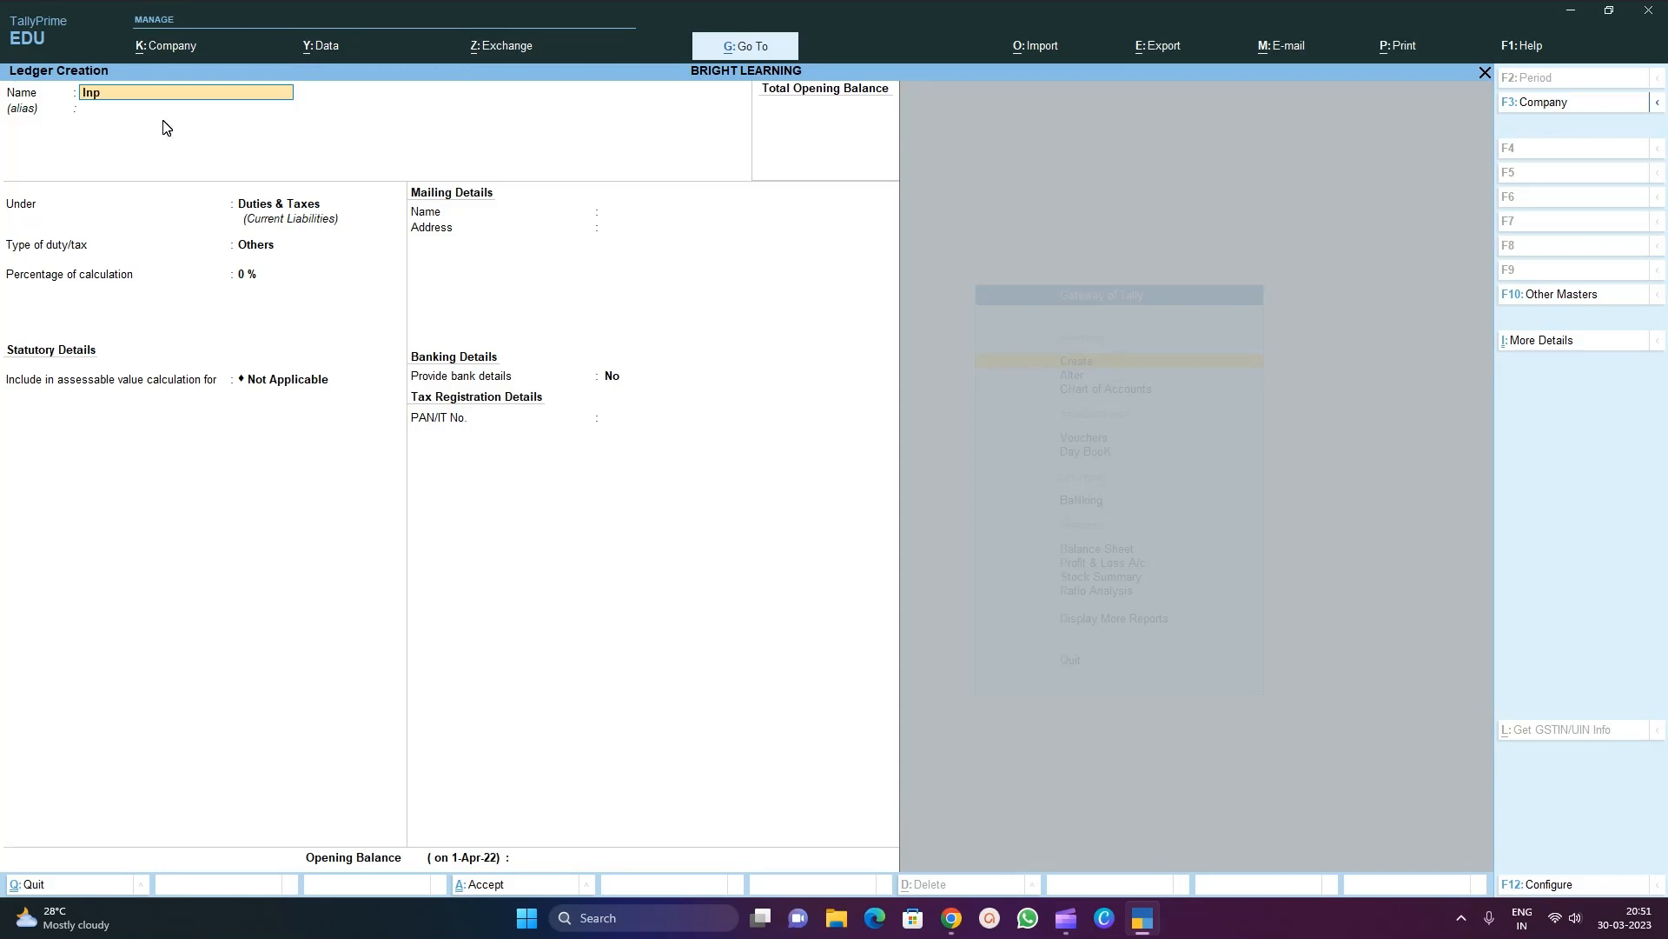
# Name the new ledger Input IGST 5% and keep it under Duties & Taxes
pyautogui.write('ut IGST')
pyautogui.press('Return')
pyautogui.press('Return')
pyautogui.press('Return')
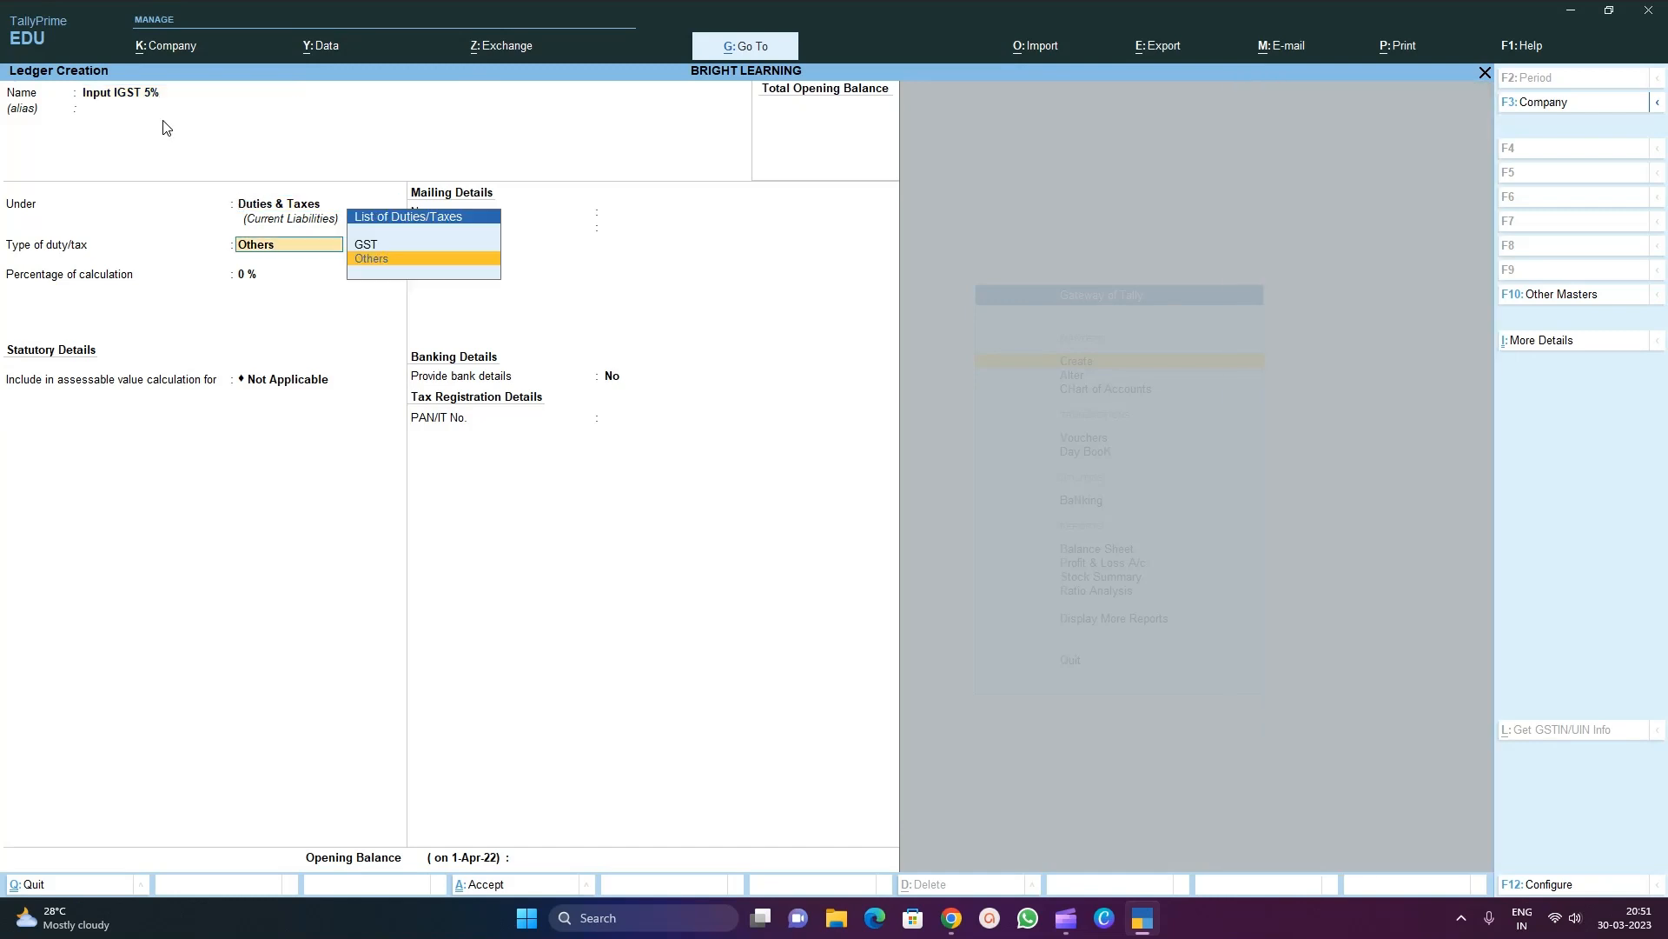
# Set the type of duty/tax for Input IGST 5% to GST with Integrated Tax as the tax type
pyautogui.press('Up')
pyautogui.press('Return')
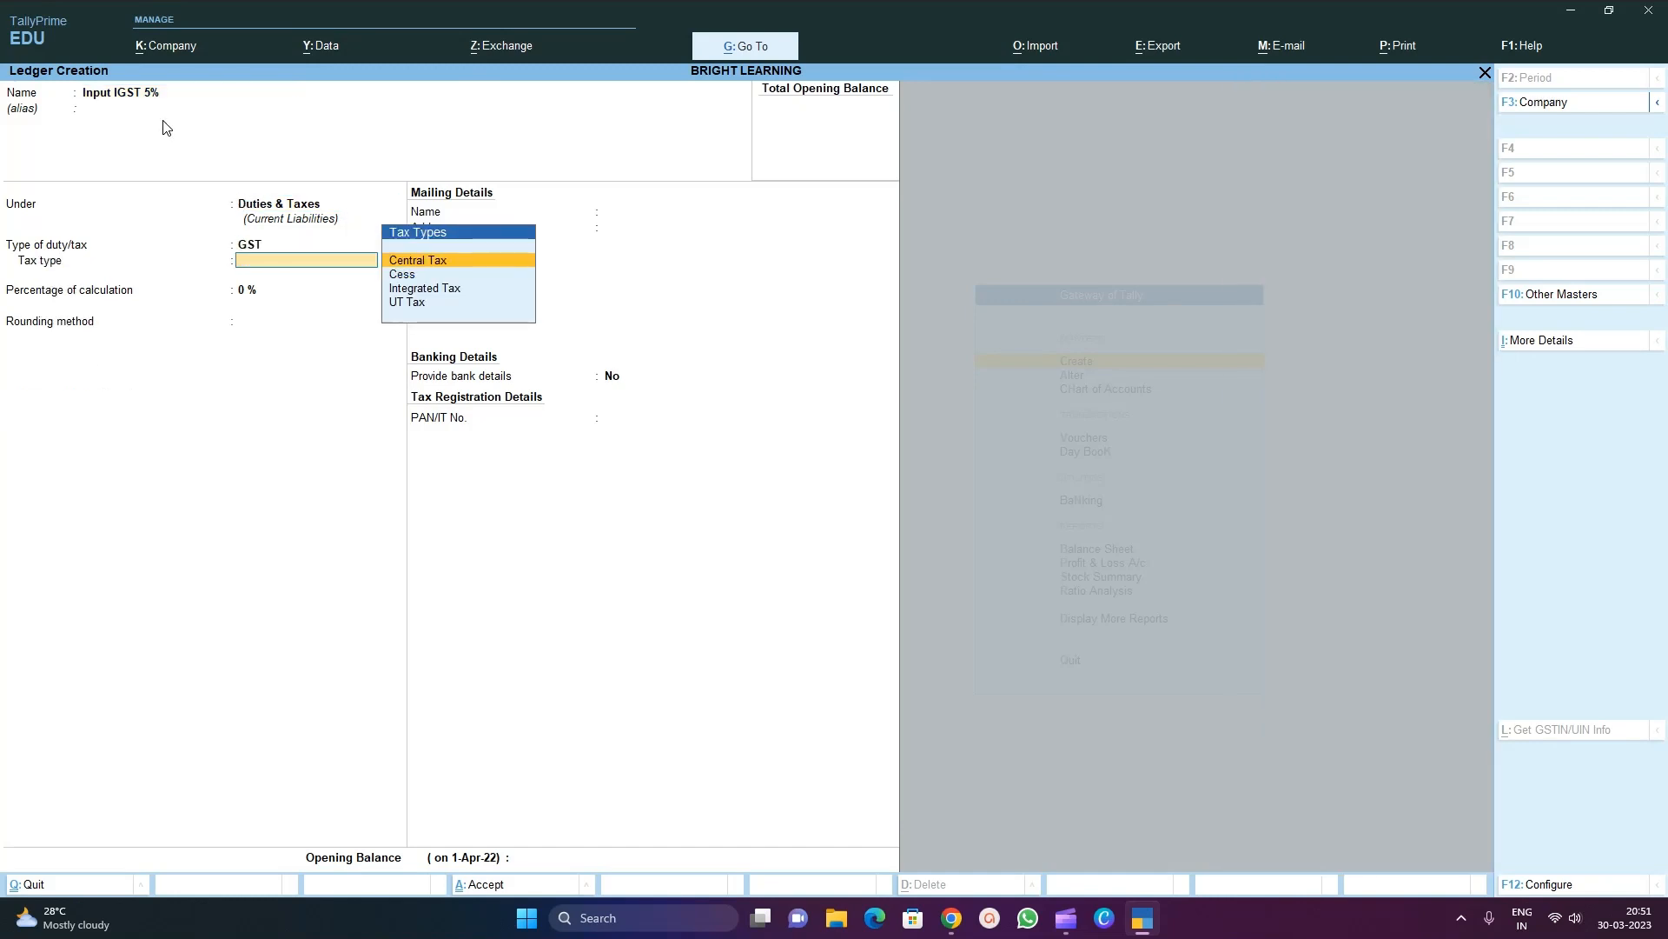
pyautogui.press('Down')
pyautogui.press('Down')
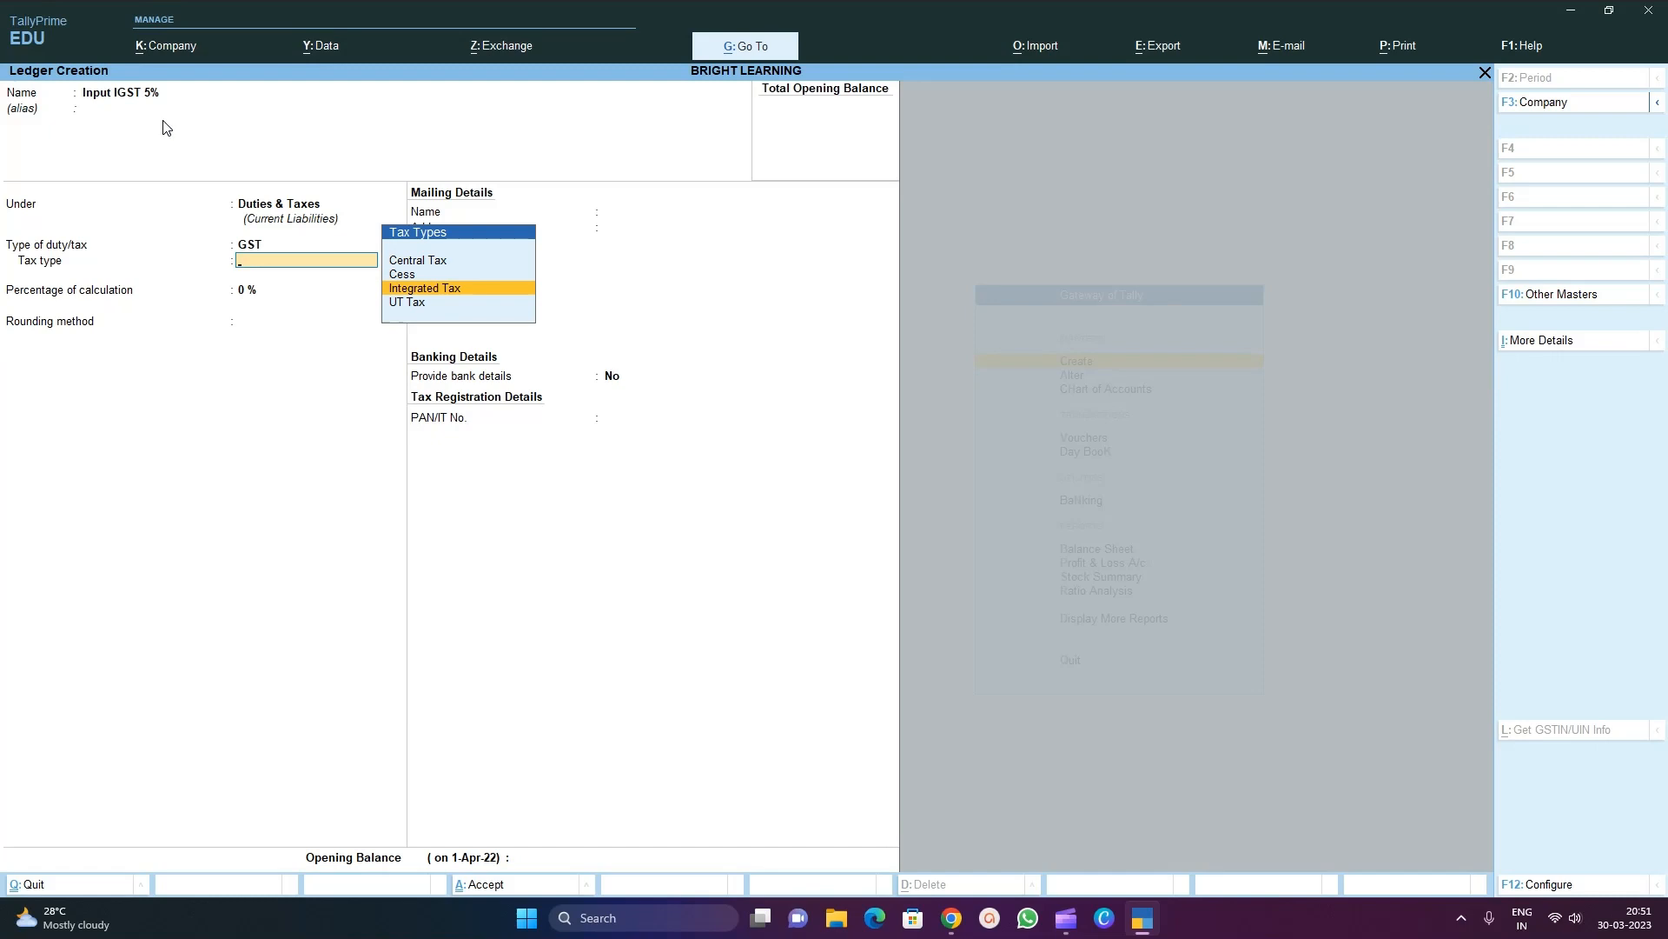
pyautogui.press('Return')
# Set the percentage of calculation to 5% with rounding method Not Applicable and save the Input IGST 5% ledger
pyautogui.write('5')
pyautogui.press('Return')
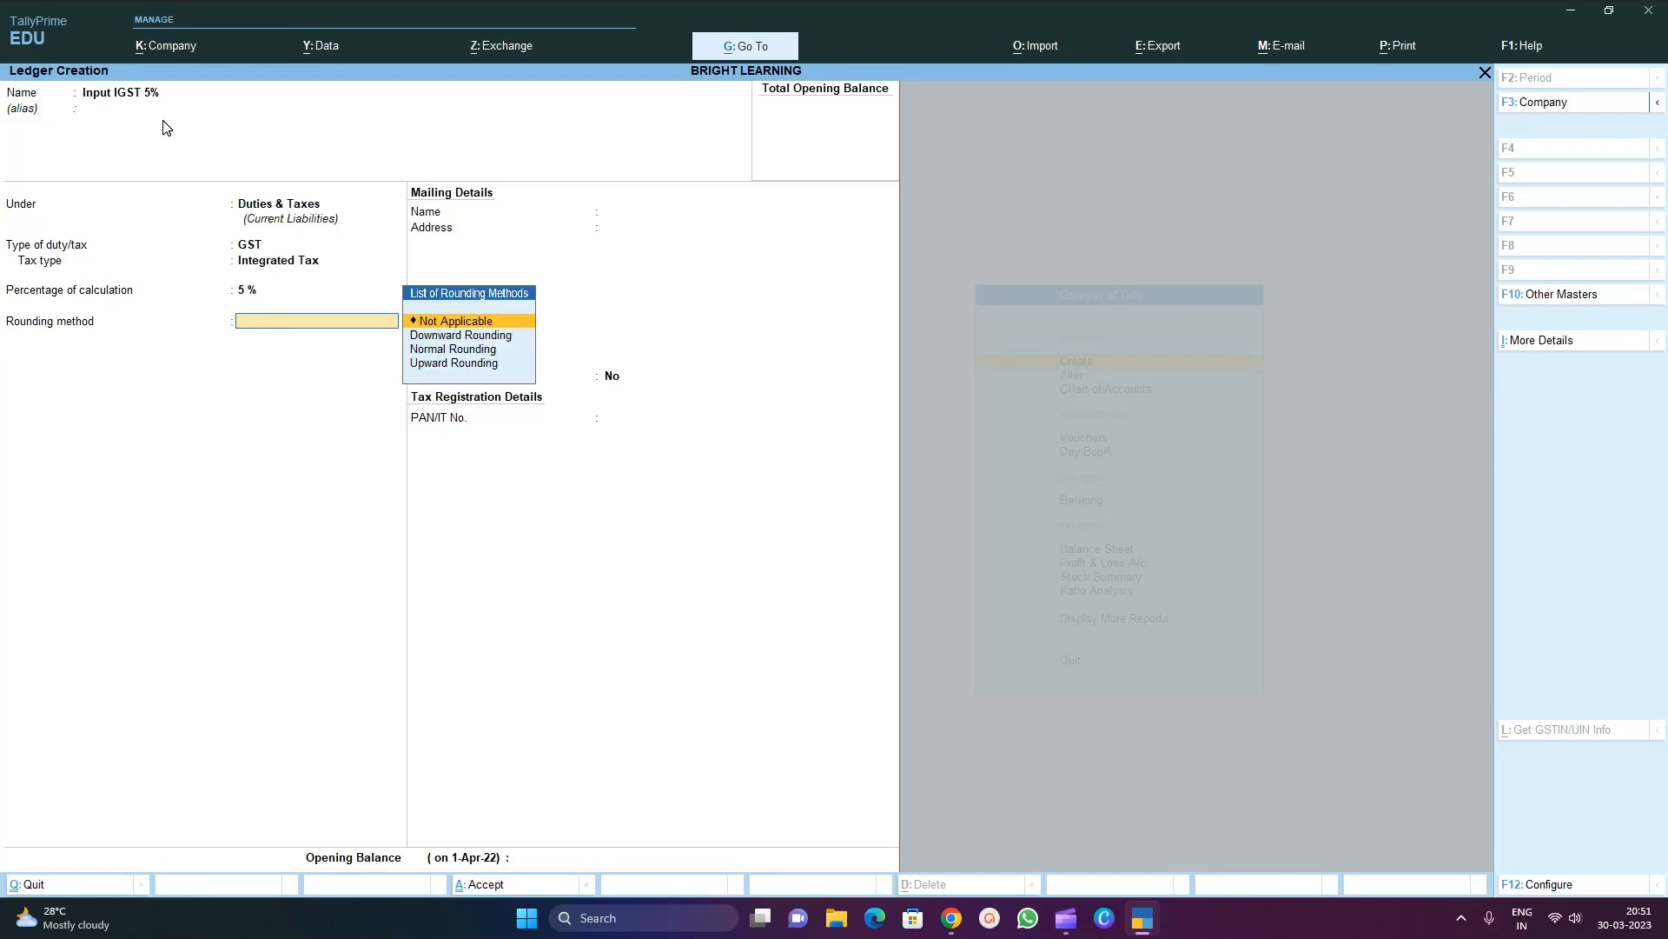
pyautogui.press('Return')
pyautogui.press('Return')
pyautogui.press('Return')
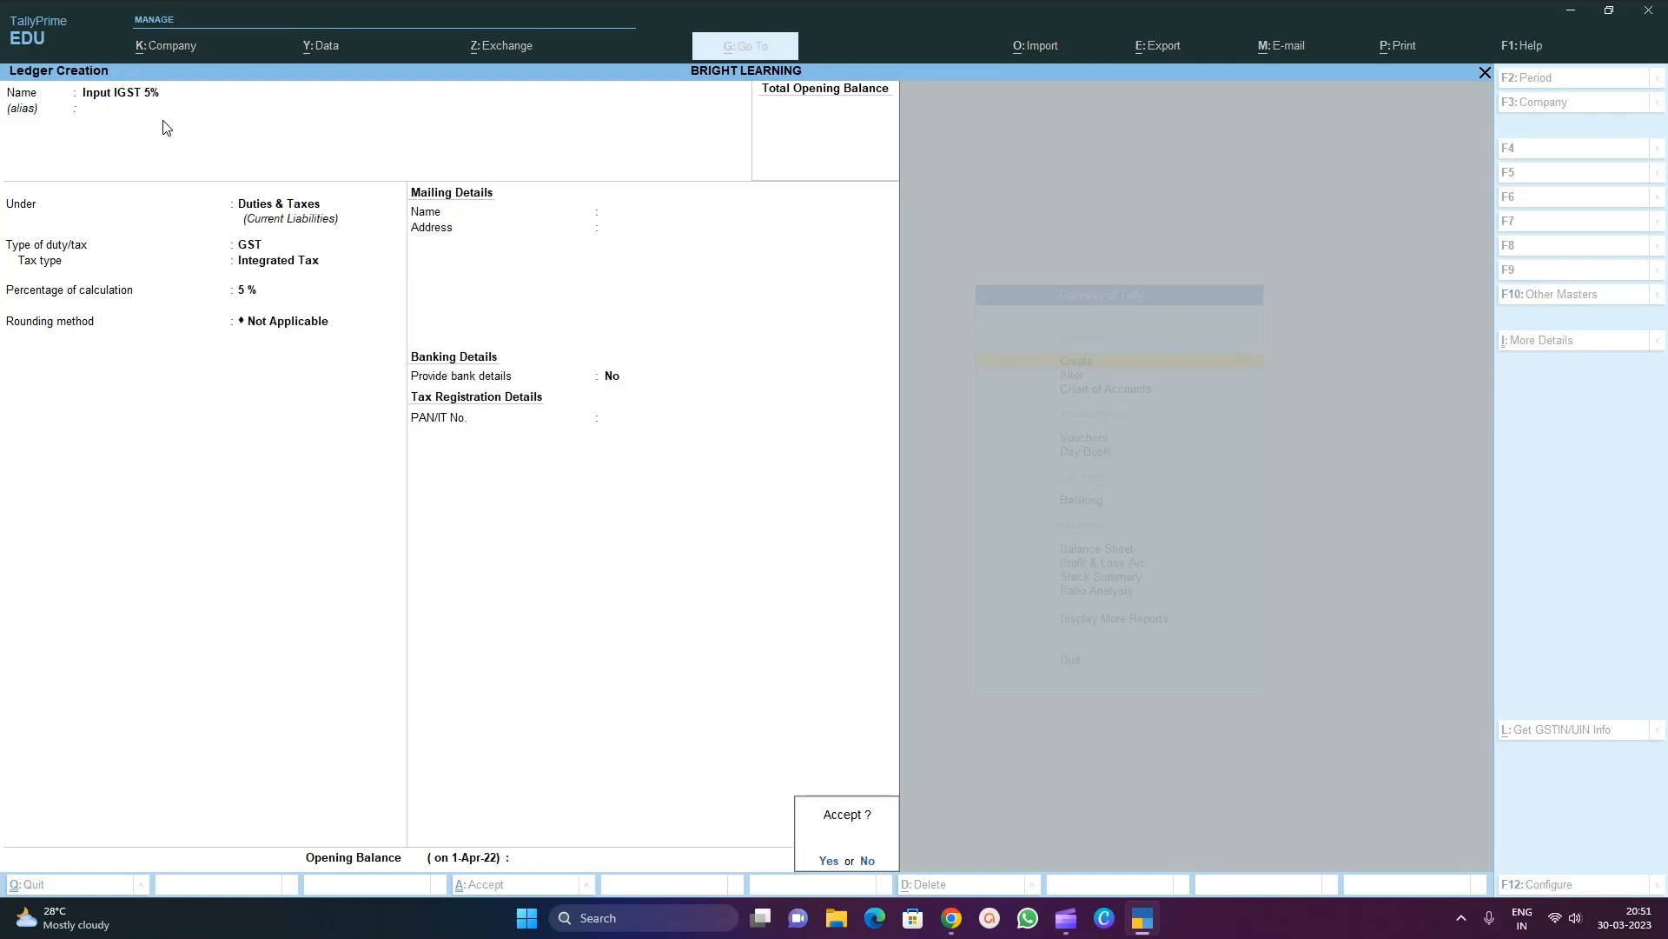
pyautogui.press('Return')
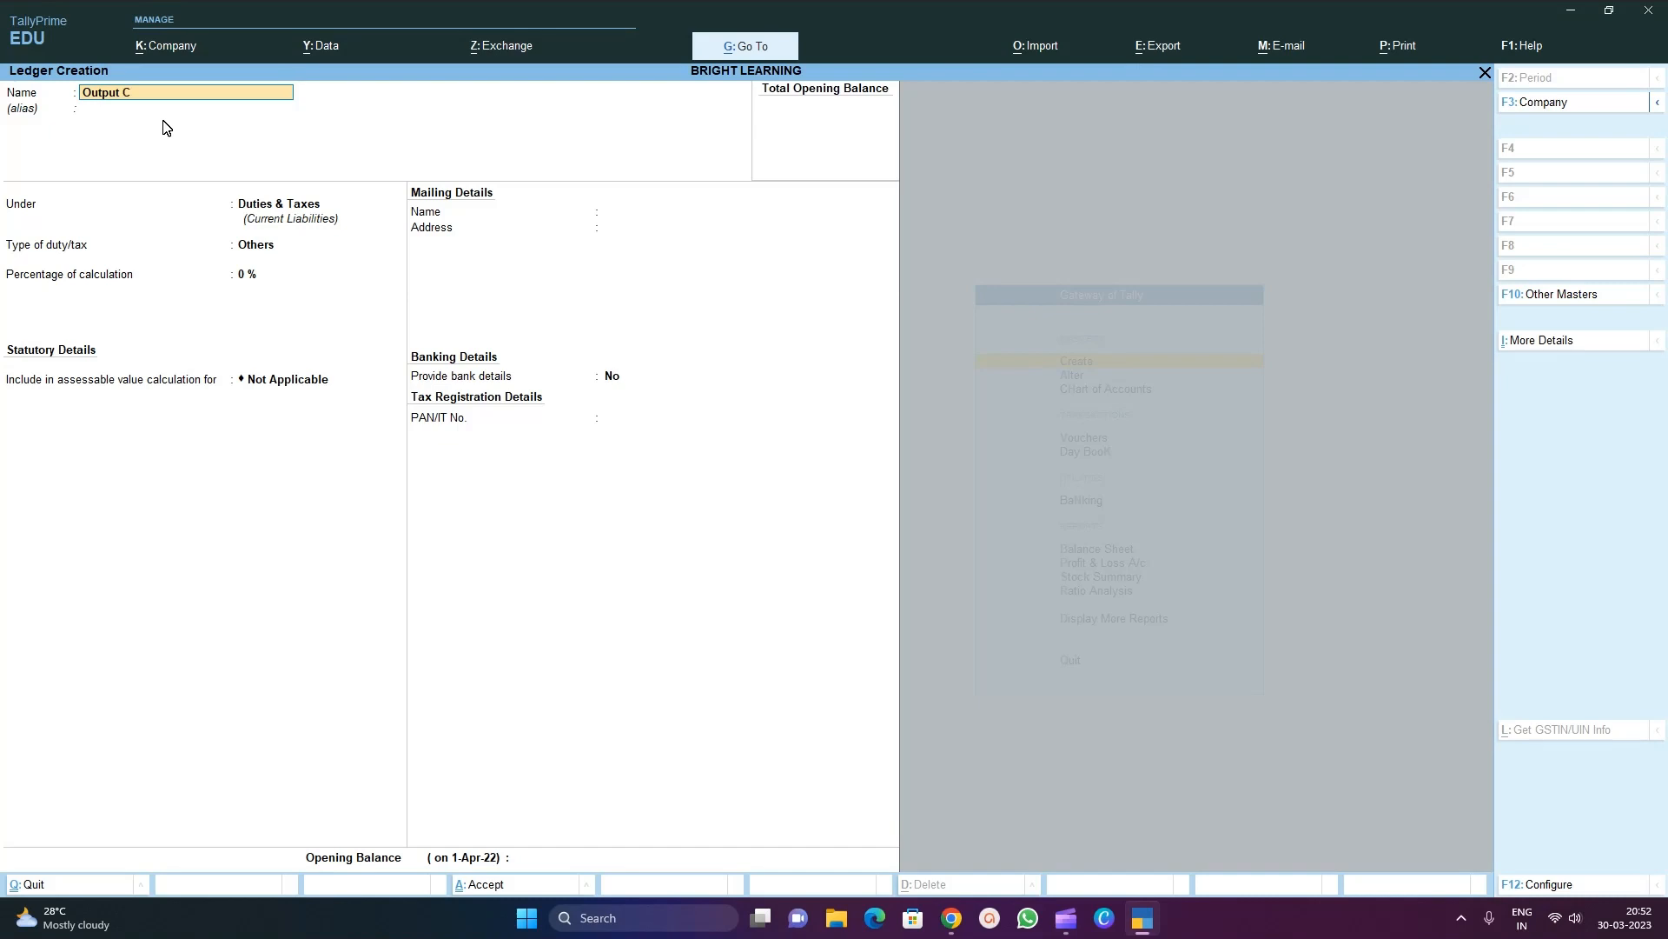
# Name the new ledger Output CGST 2.5% and keep it under Duties & Taxes
pyautogui.write('GST 2.5%')
pyautogui.press('Return')
pyautogui.press('Return')
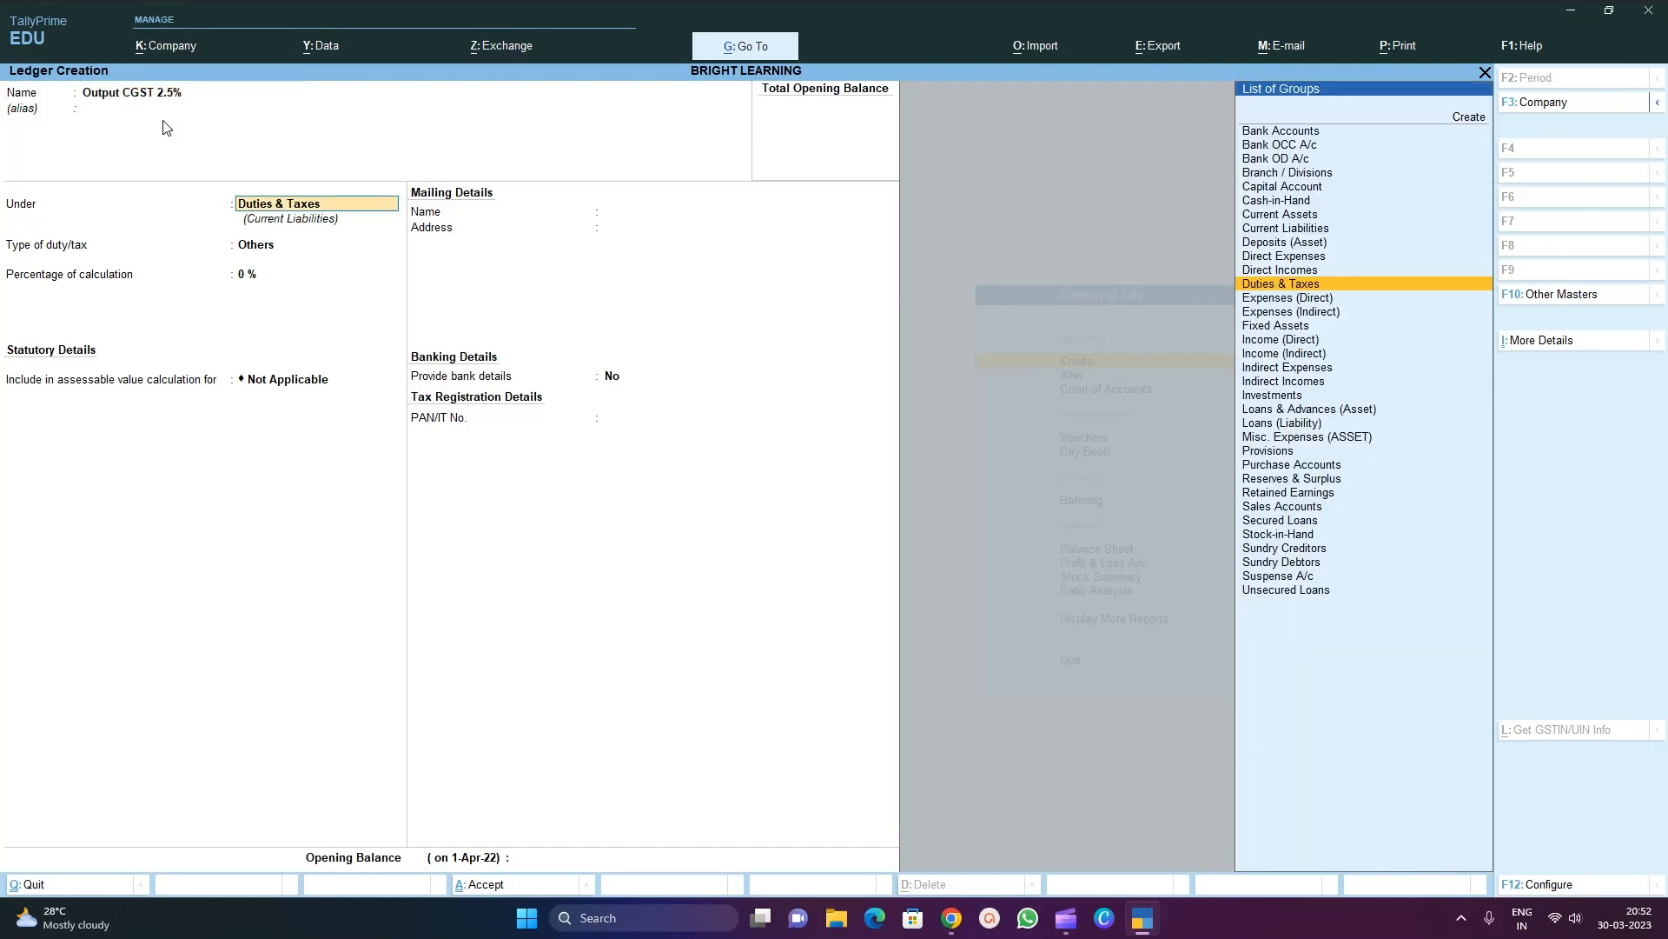
pyautogui.press('Return')
# Set the type of duty/tax for Output CGST 2.5% to GST with Central Tax as the tax type
pyautogui.press('Up')
pyautogui.press('Return')
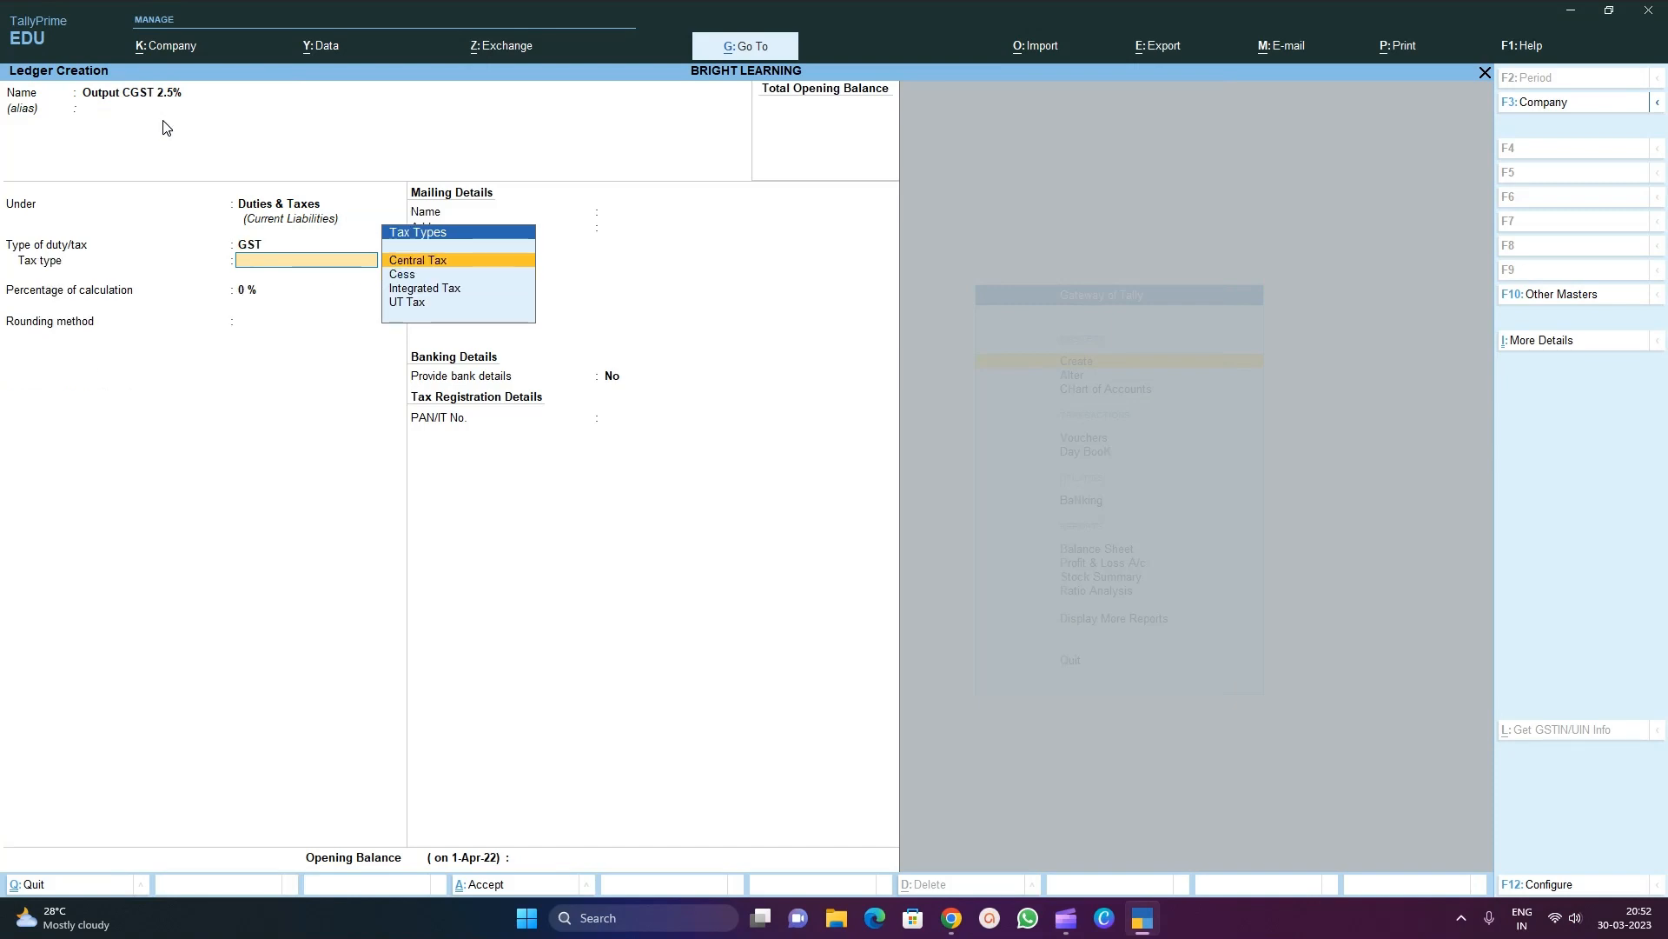
pyautogui.press('Return')
# Set the percentage of calculation to 2.5% with rounding method Not Applicable and save the Output CGST 2.5% ledger
pyautogui.write('2.5')
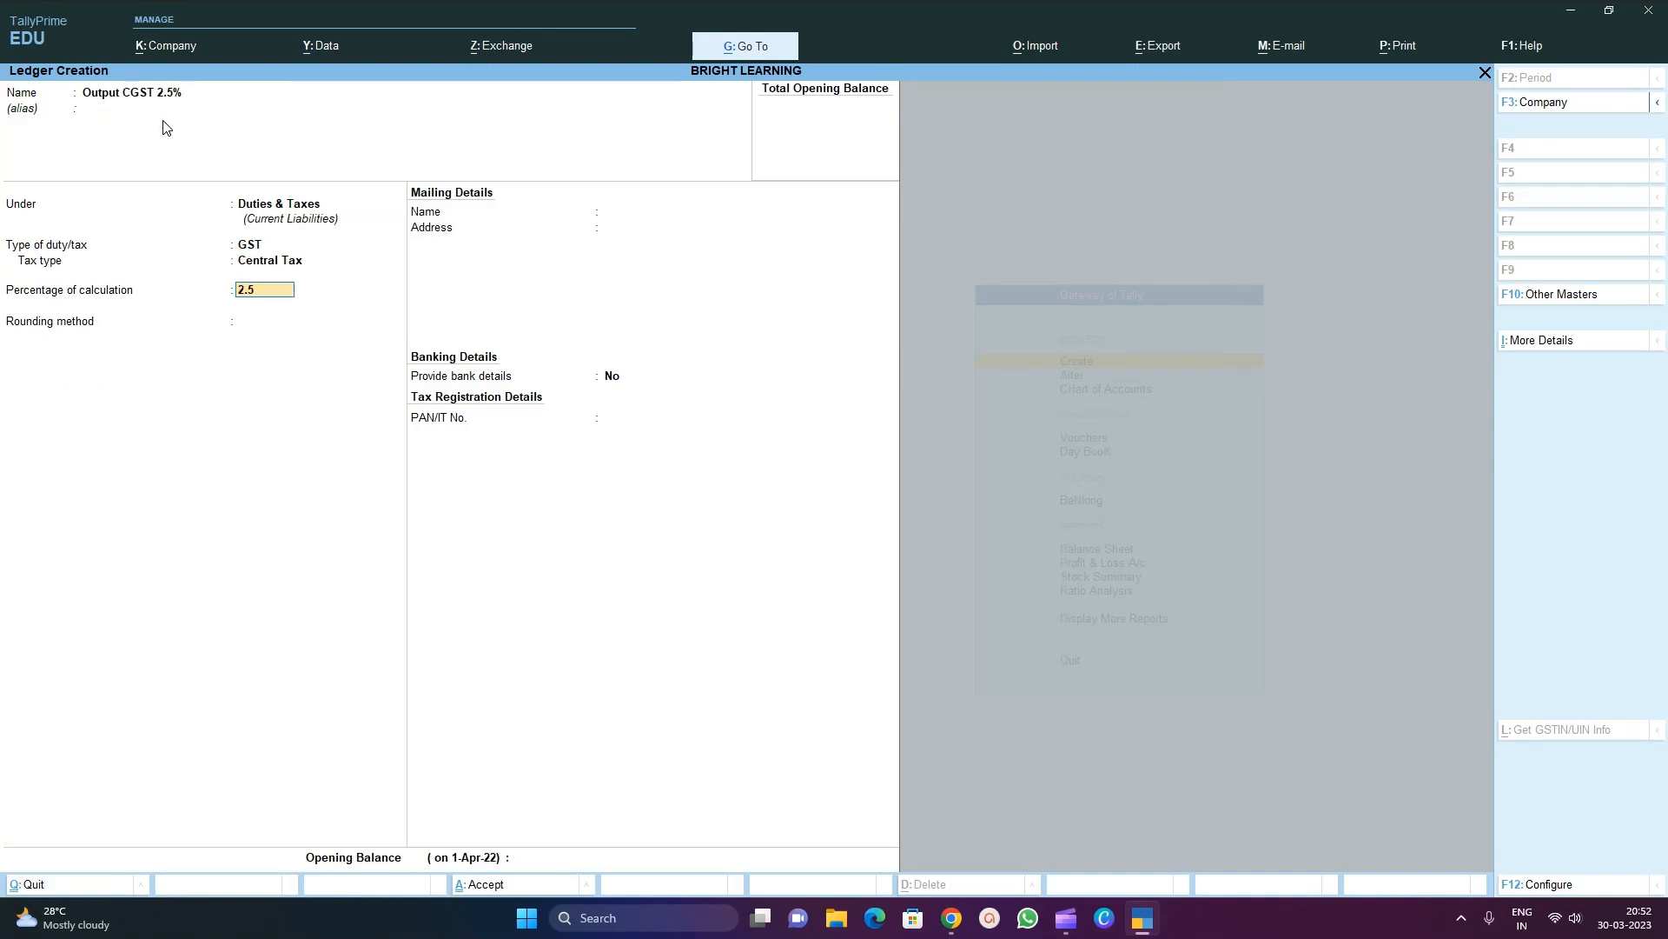
pyautogui.press('Return')
pyautogui.press('Return')
pyautogui.press('Return')
pyautogui.press('Return')
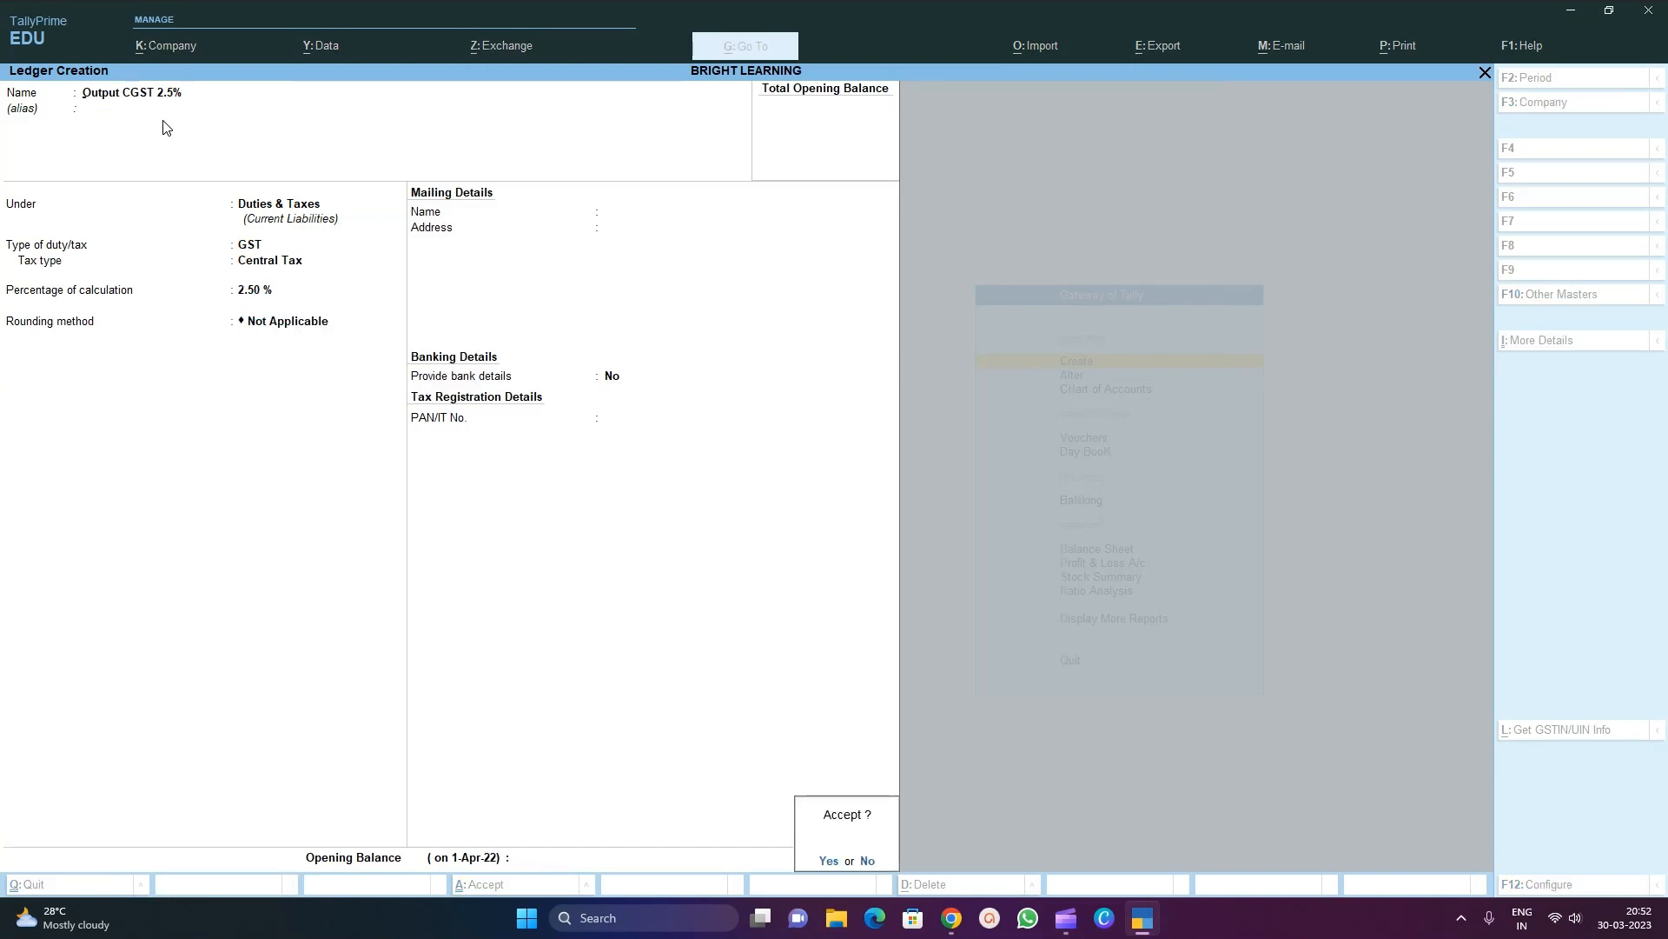
pyautogui.press('Return')
# Name the new ledger Output UTGST 2.5% and keep it under Duties & Taxes
pyautogui.write('Ou')
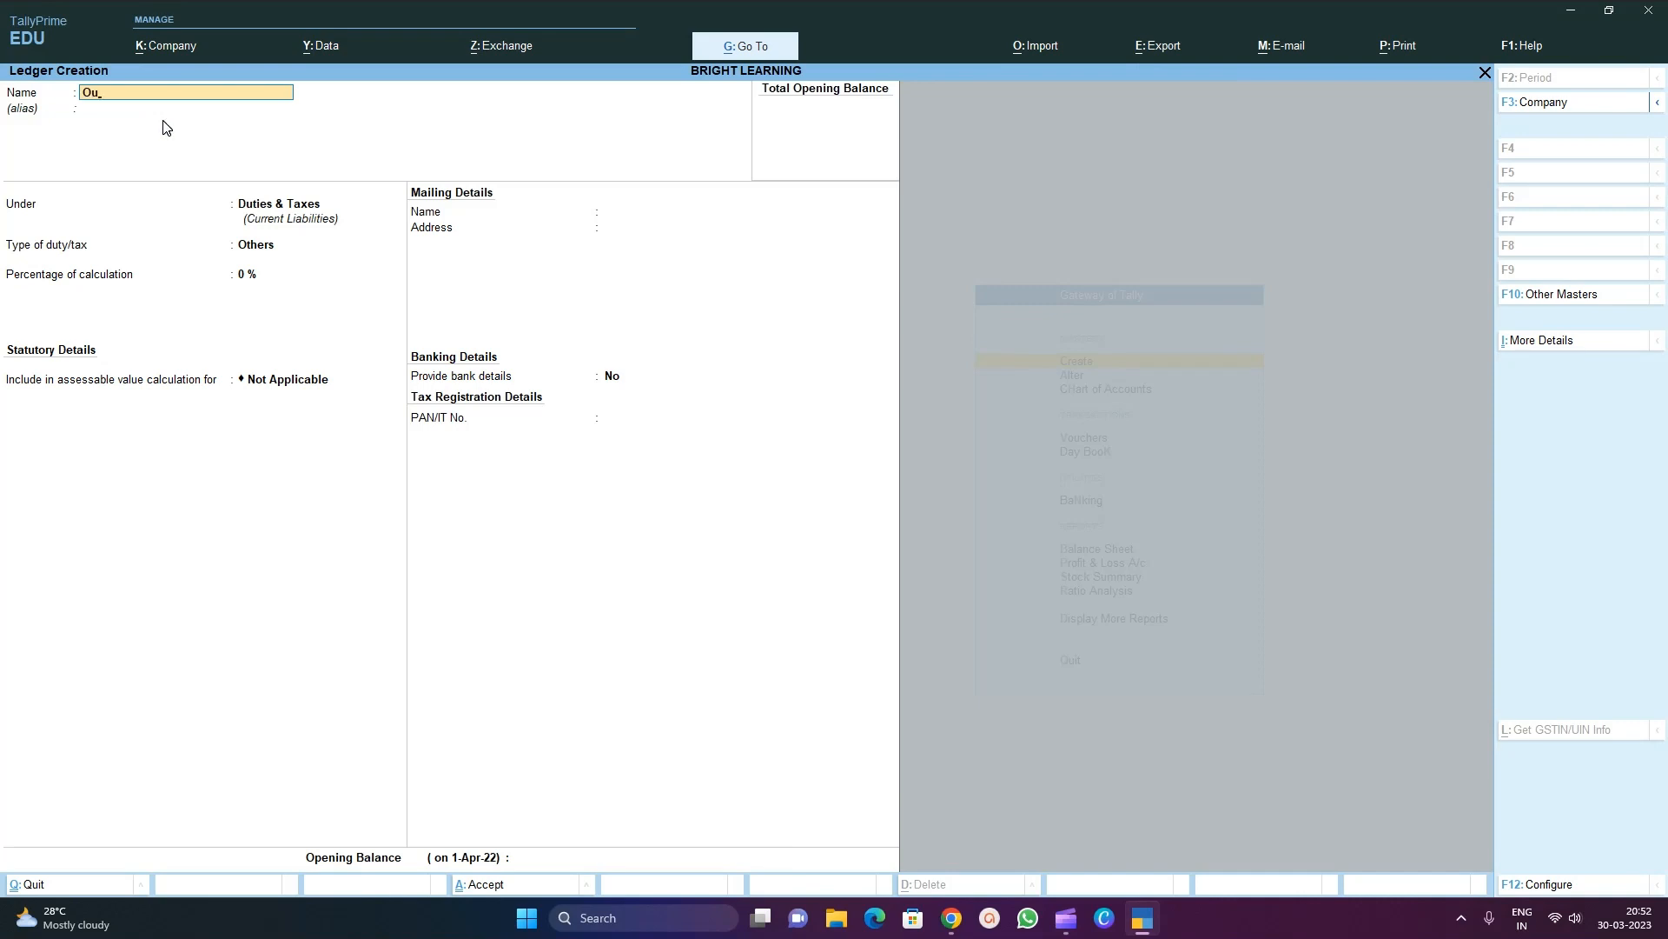
pyautogui.write('tput UTGST 2.5%')
pyautogui.press('Return')
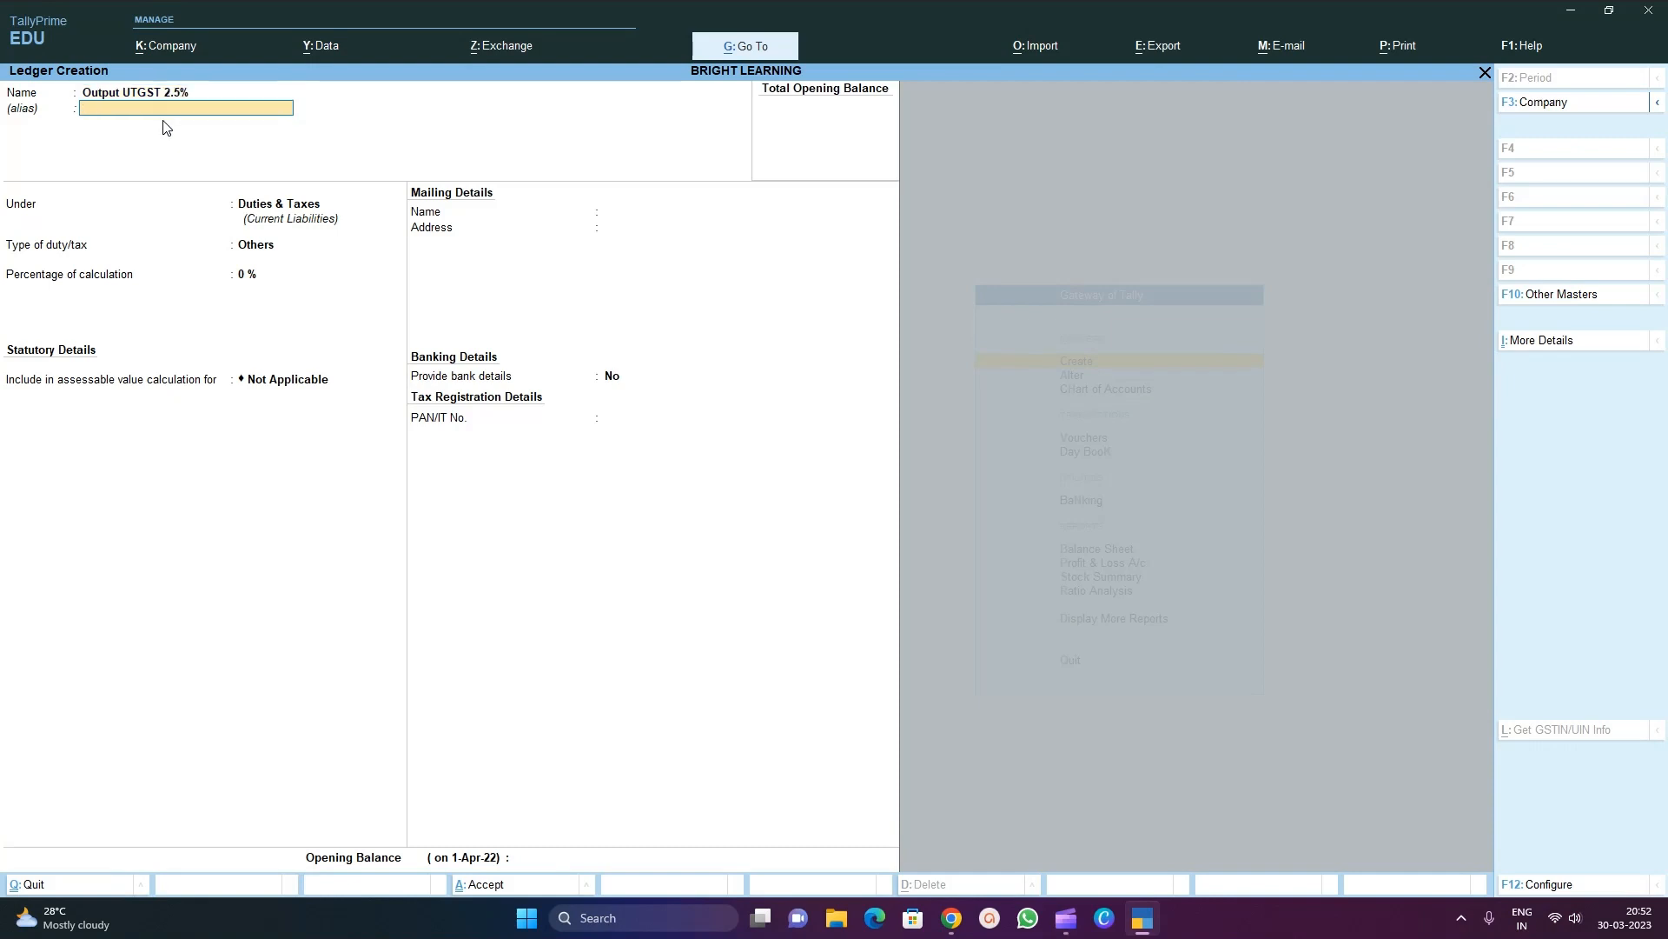
pyautogui.press('Return')
pyautogui.press('Return')
# Set the type of duty/tax for Output UTGST 2.5% to GST with UT Tax as the tax type
pyautogui.press('Return')
pyautogui.press('BackSpace')
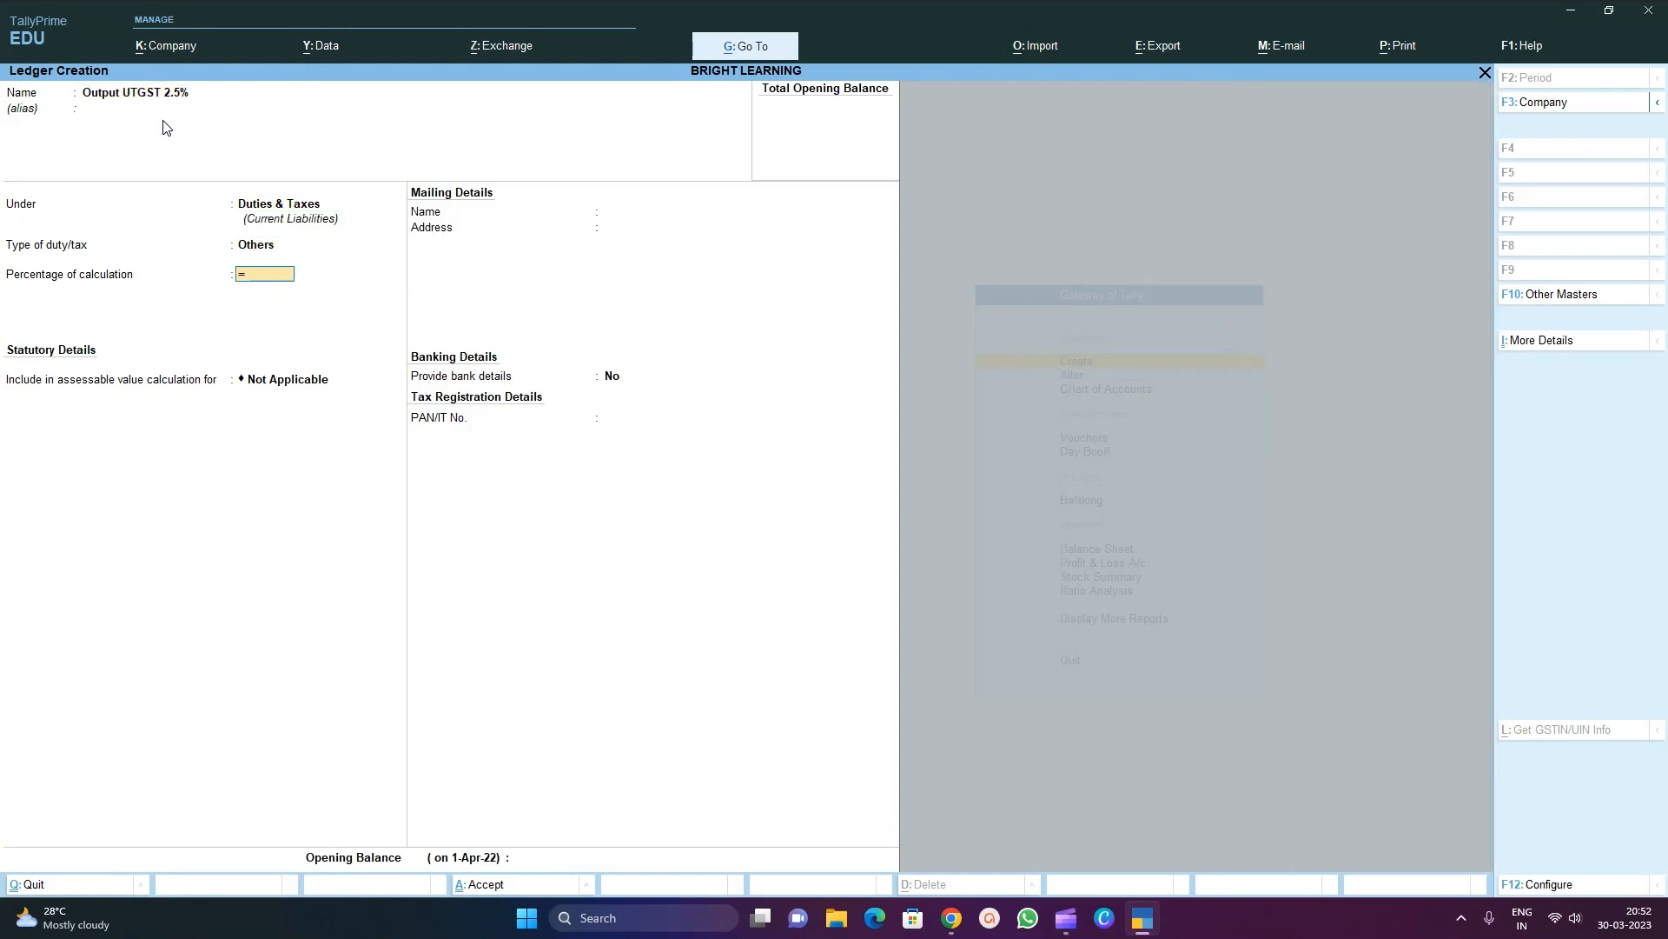
pyautogui.press('BackSpace')
pyautogui.press('Up')
pyautogui.press('Return')
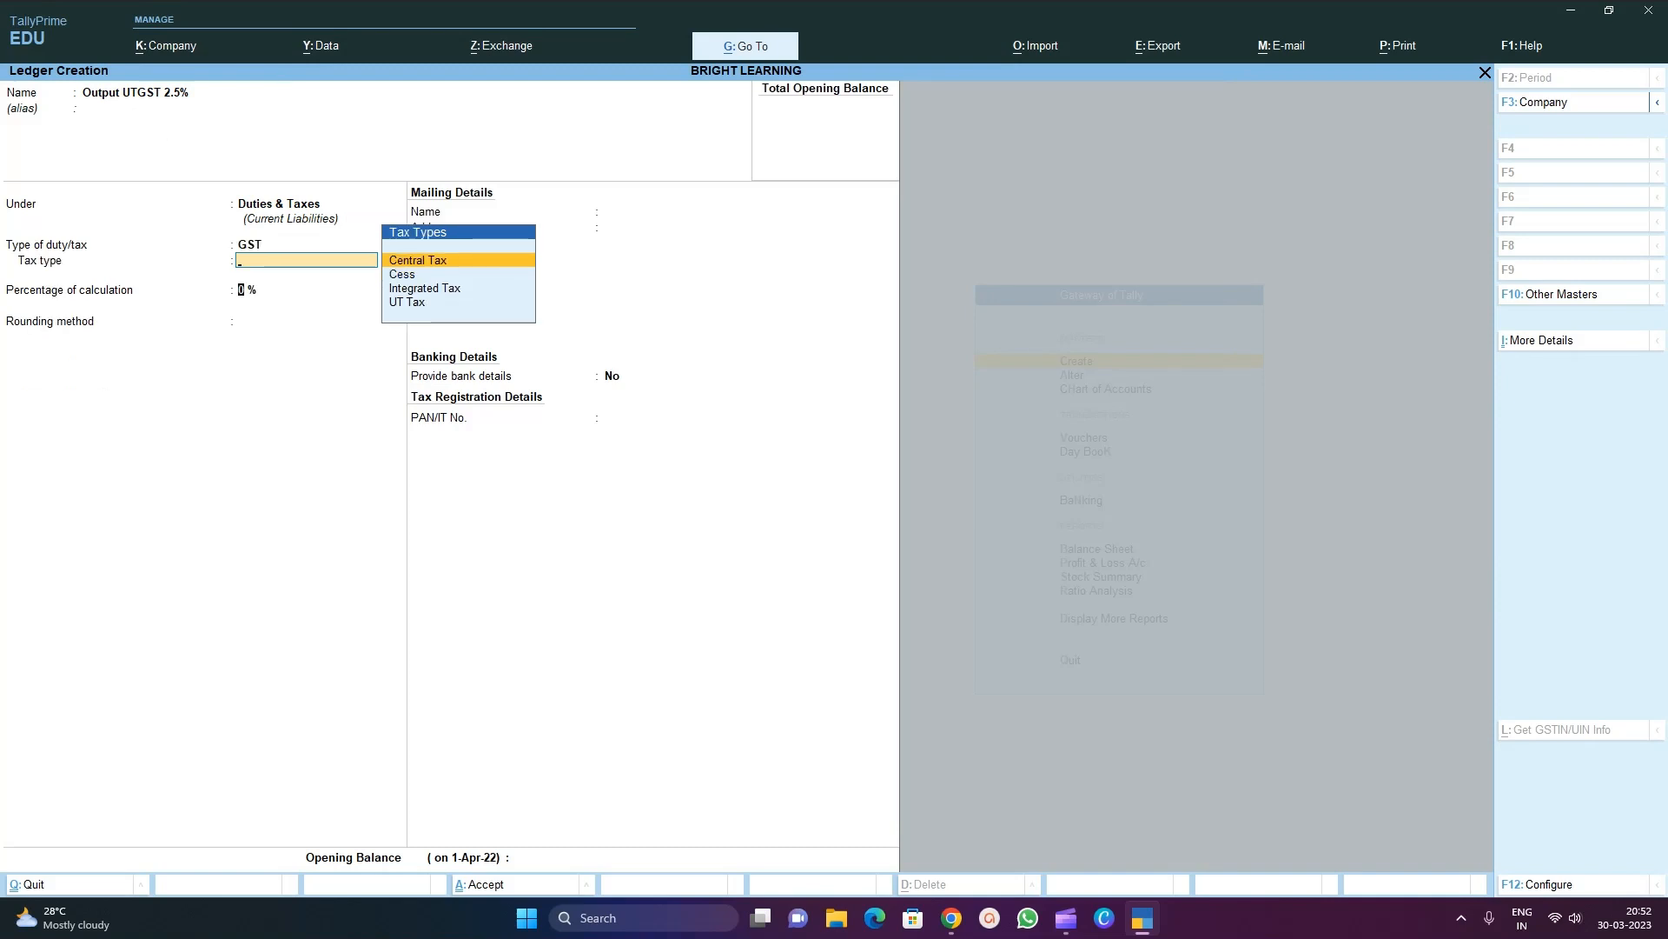
pyautogui.press('Return')
pyautogui.press('BackSpace')
pyautogui.press('Down')
pyautogui.press('Down')
pyautogui.press('Down')
pyautogui.press('Return')
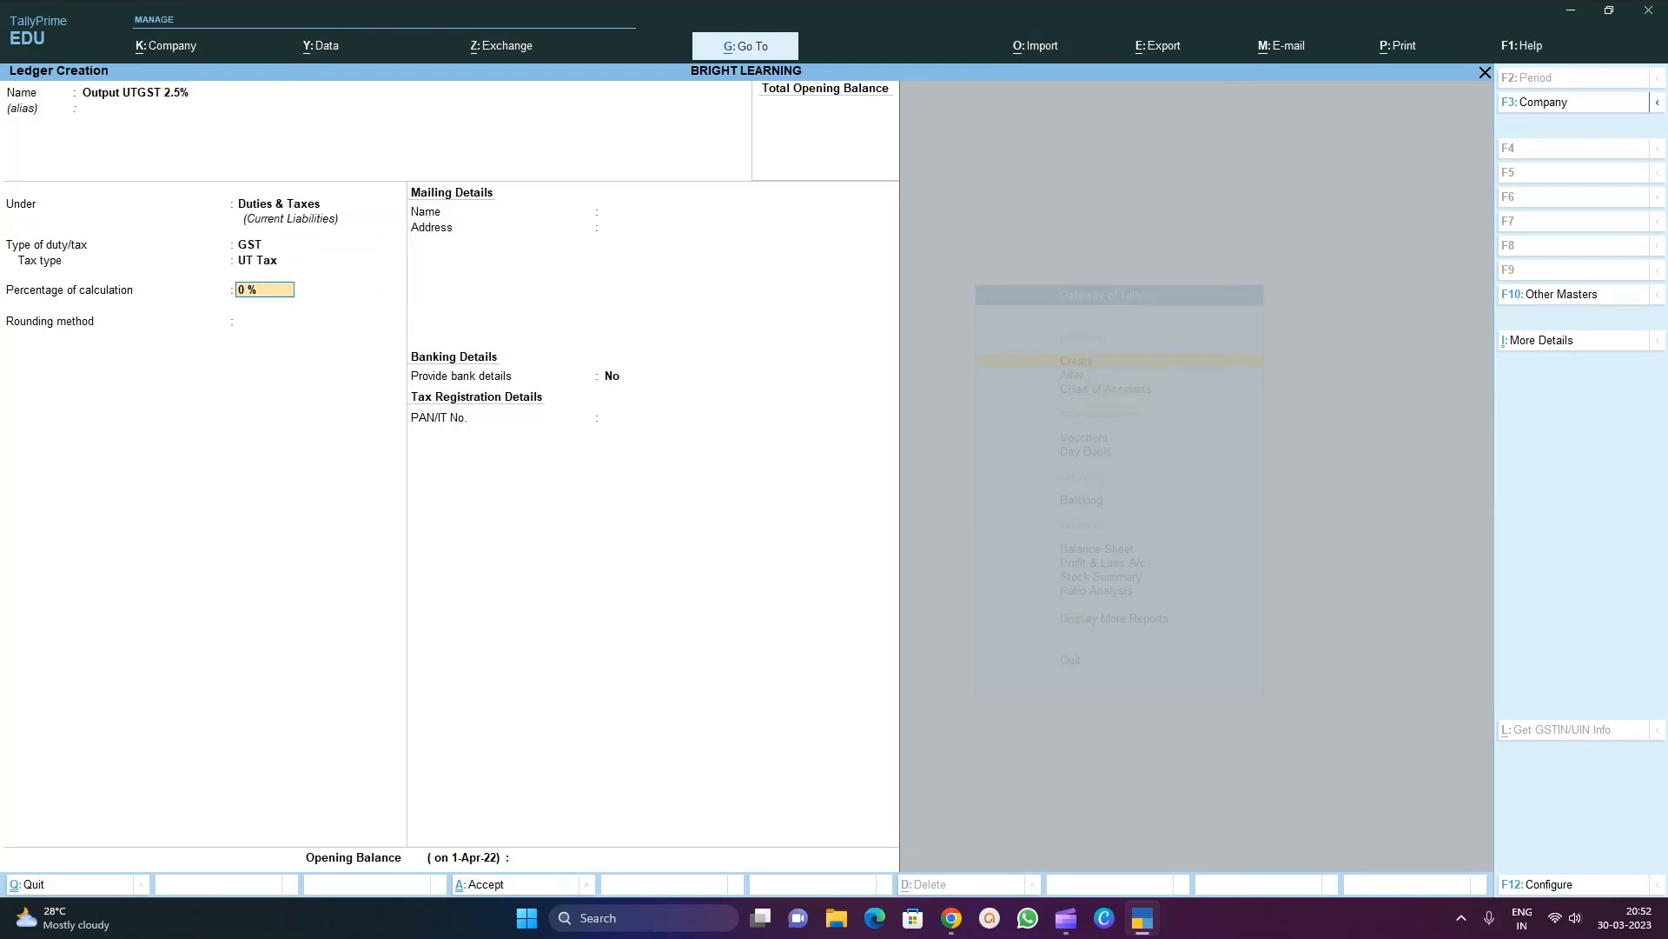
# Set the percentage of calculation to 2.5% and save the Output UTGST 2.5% ledger
pyautogui.press('Return')
pyautogui.press('BackSpace')
pyautogui.write('2.5')
pyautogui.press('Return')
pyautogui.press('Return')
pyautogui.press('Return')
pyautogui.press('Return')
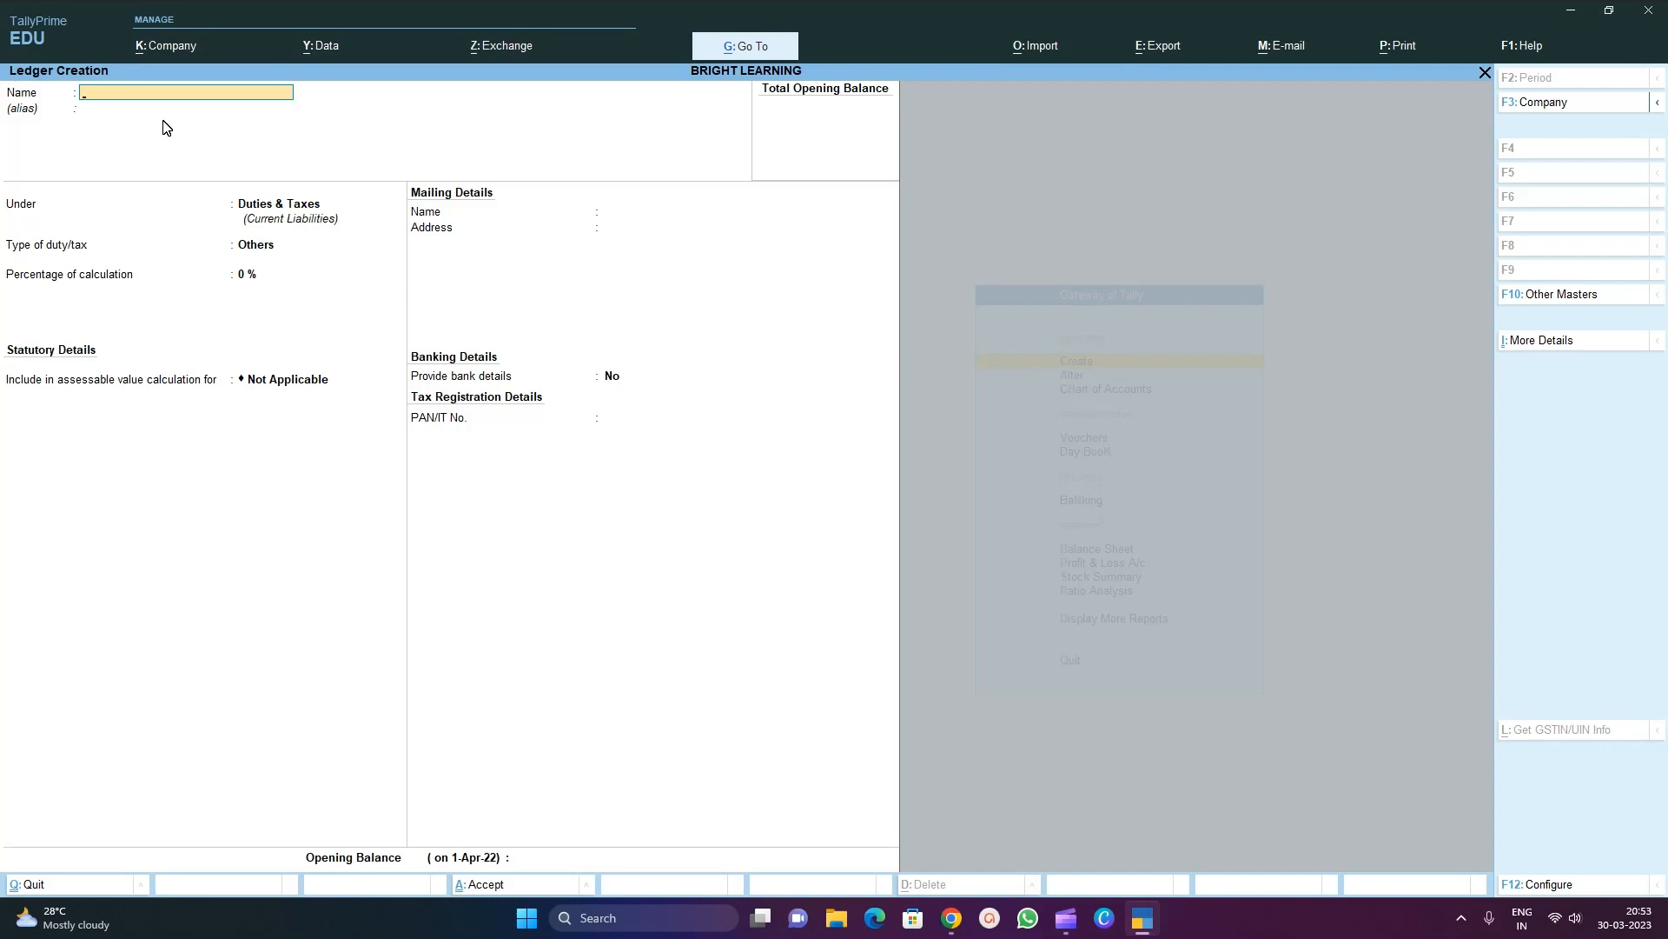
# Name the new ledger Output IGST 5% and keep it under Duties & Taxes
pyautogui.write('gst')
pyautogui.press('BackSpace')
pyautogui.press('BackSpace')
pyautogui.write('GST 5%')
pyautogui.press('Return')
pyautogui.press('Return')
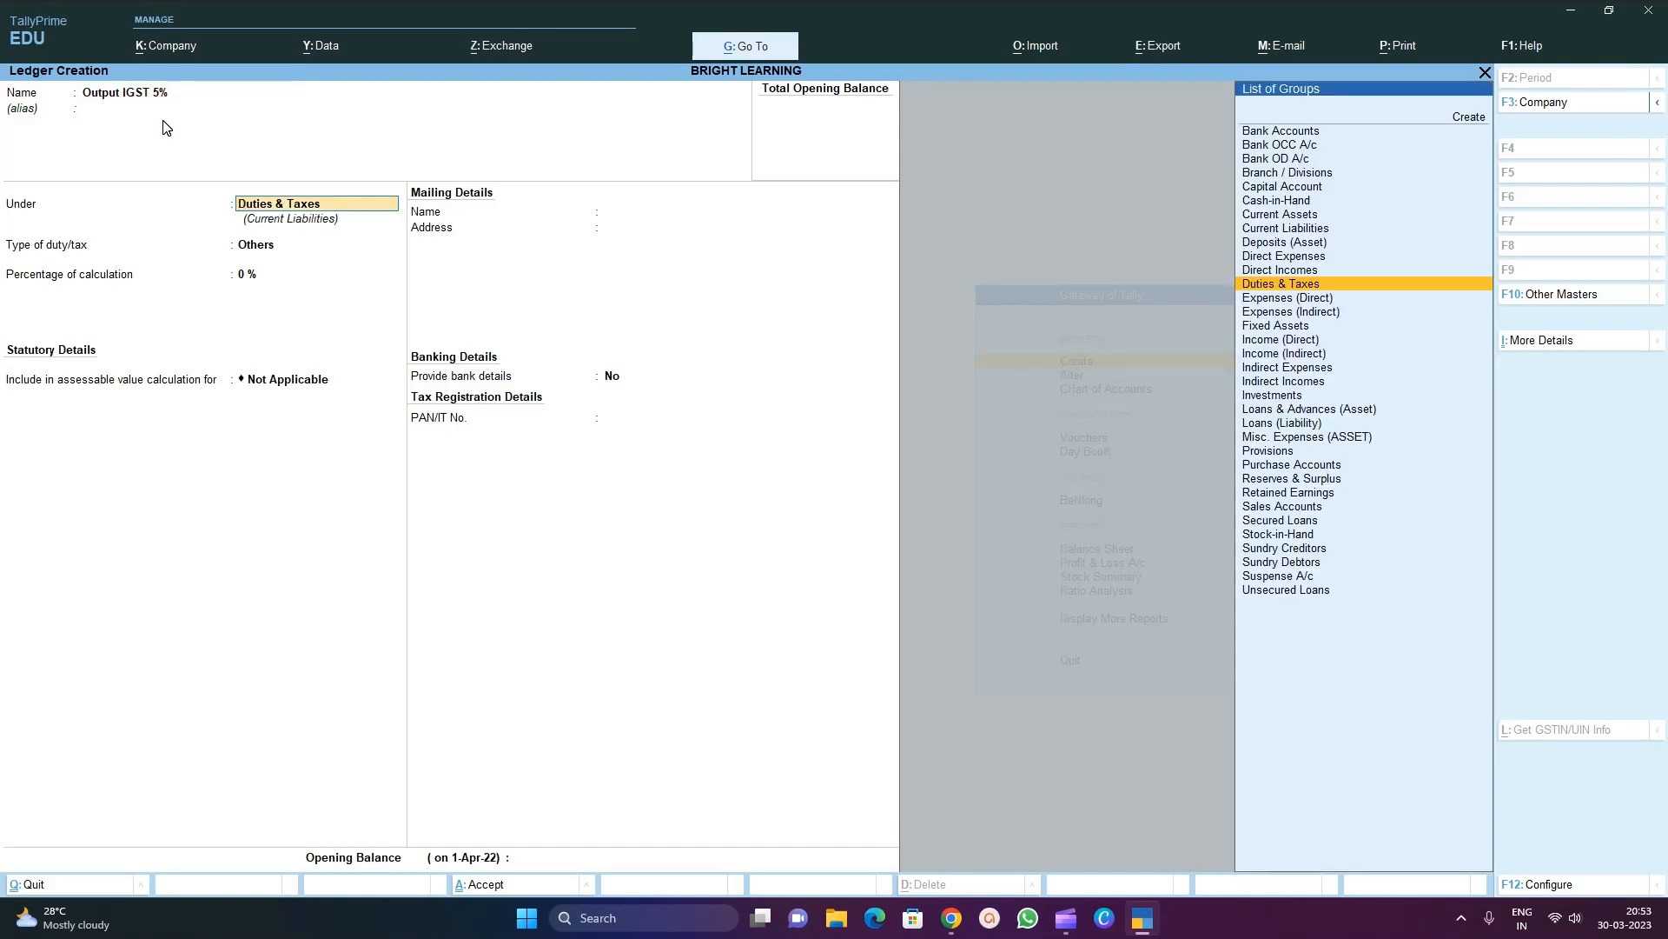
pyautogui.press('Return')
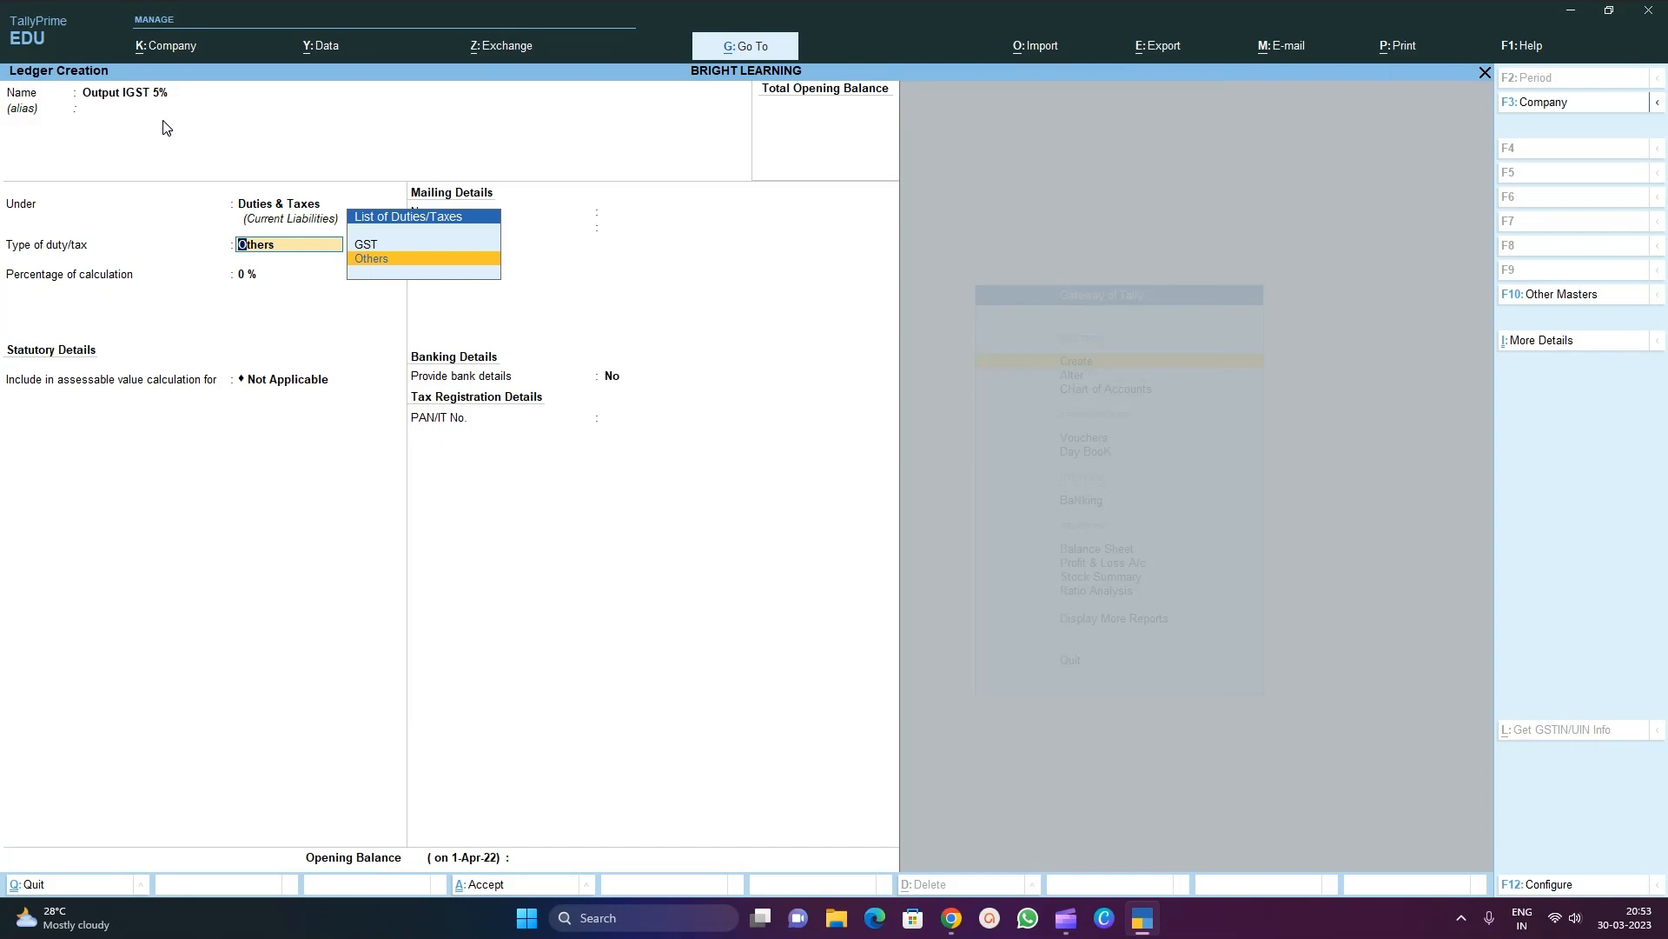
# Set the type of duty/tax for Output IGST 5% to GST with Integrated Tax as the tax type
pyautogui.press('Up')
pyautogui.press('Return')
pyautogui.press('Down')
pyautogui.press('Down')
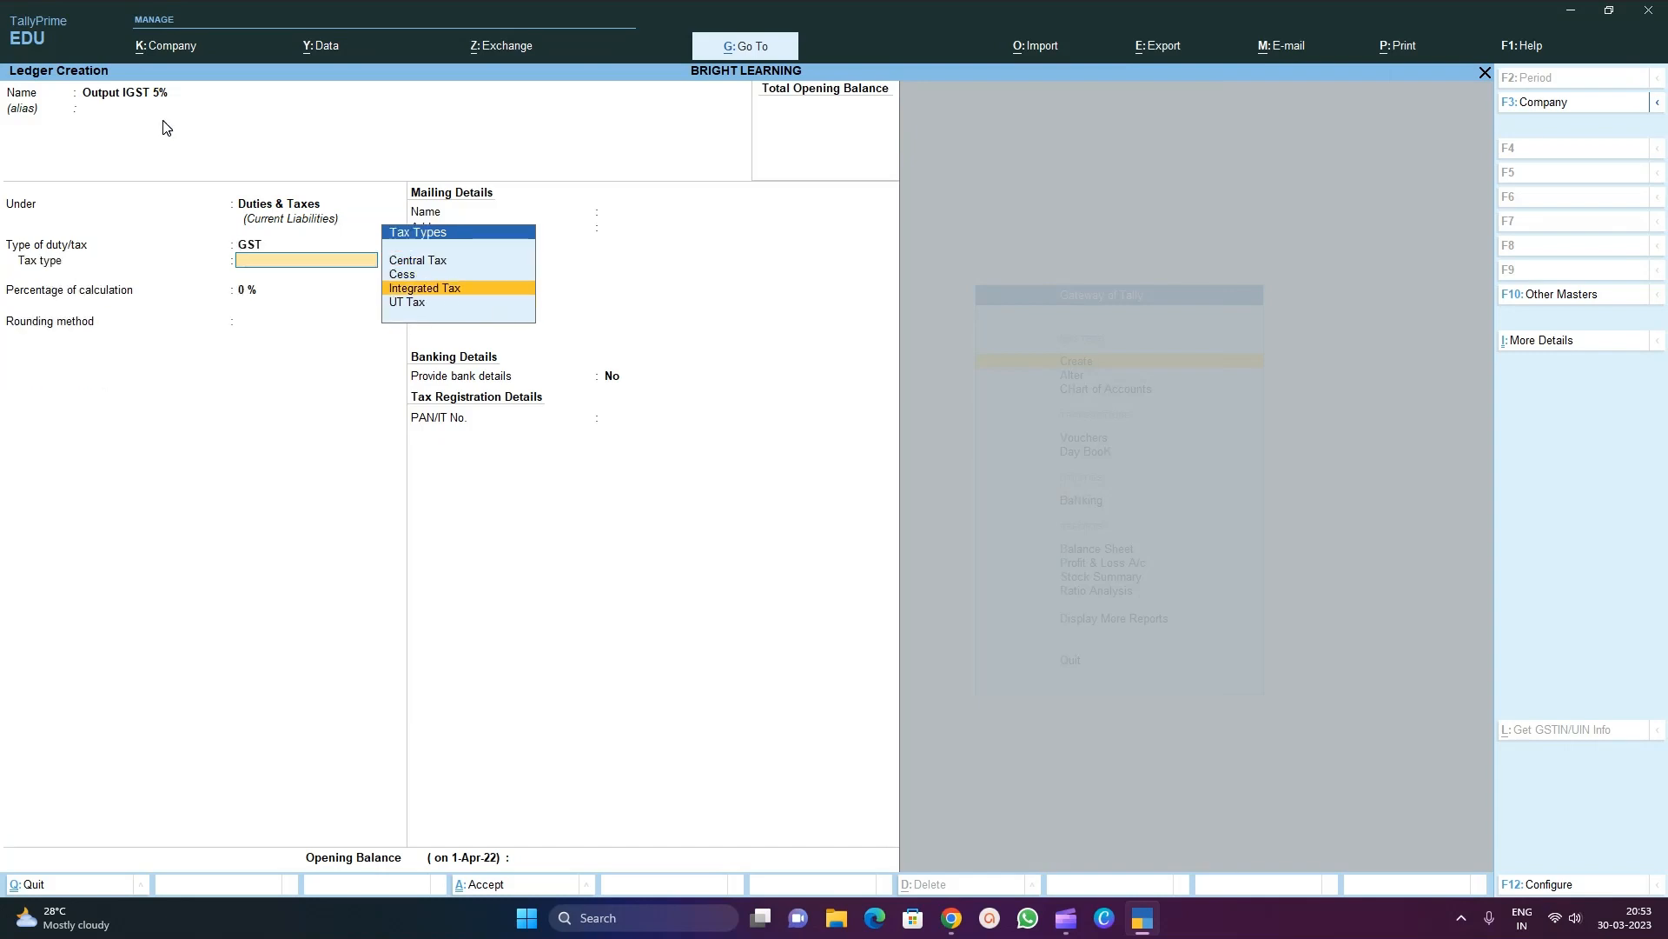
pyautogui.press('Down')
pyautogui.press('Up')
pyautogui.press('Return')
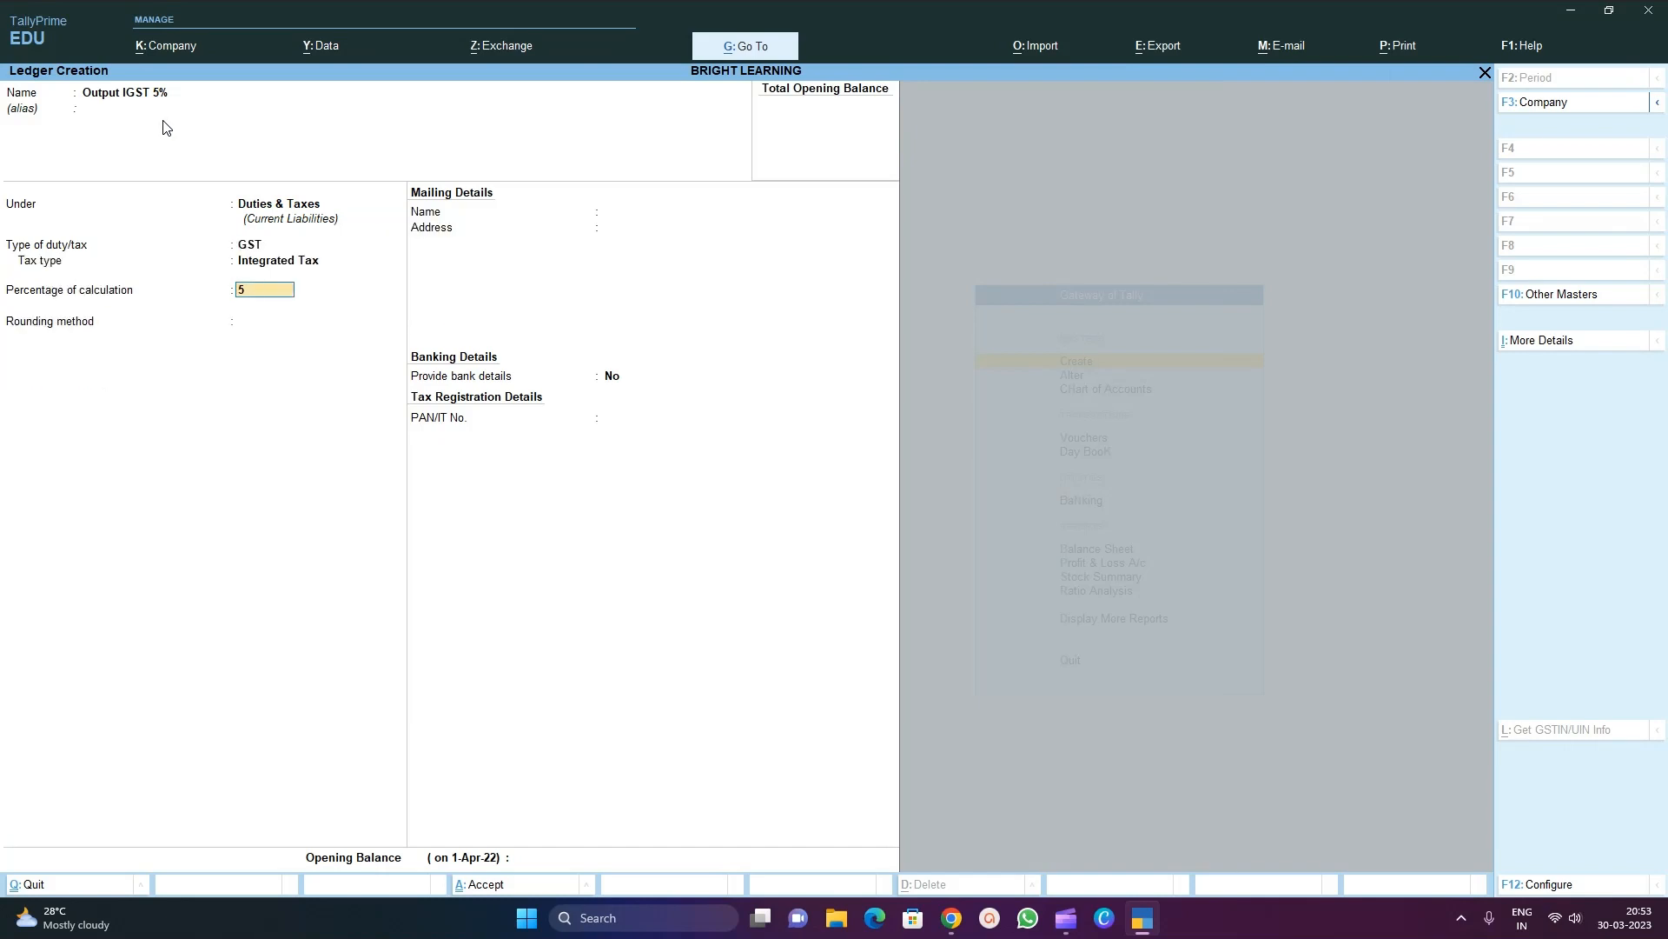
# Set the percentage of calculation to 5%, save the Output IGST 5% ledger and return to the Gateway of Tally
pyautogui.write('5')
pyautogui.press('Return')
pyautogui.press('Return')
pyautogui.hotkey('ctrl', 'a')
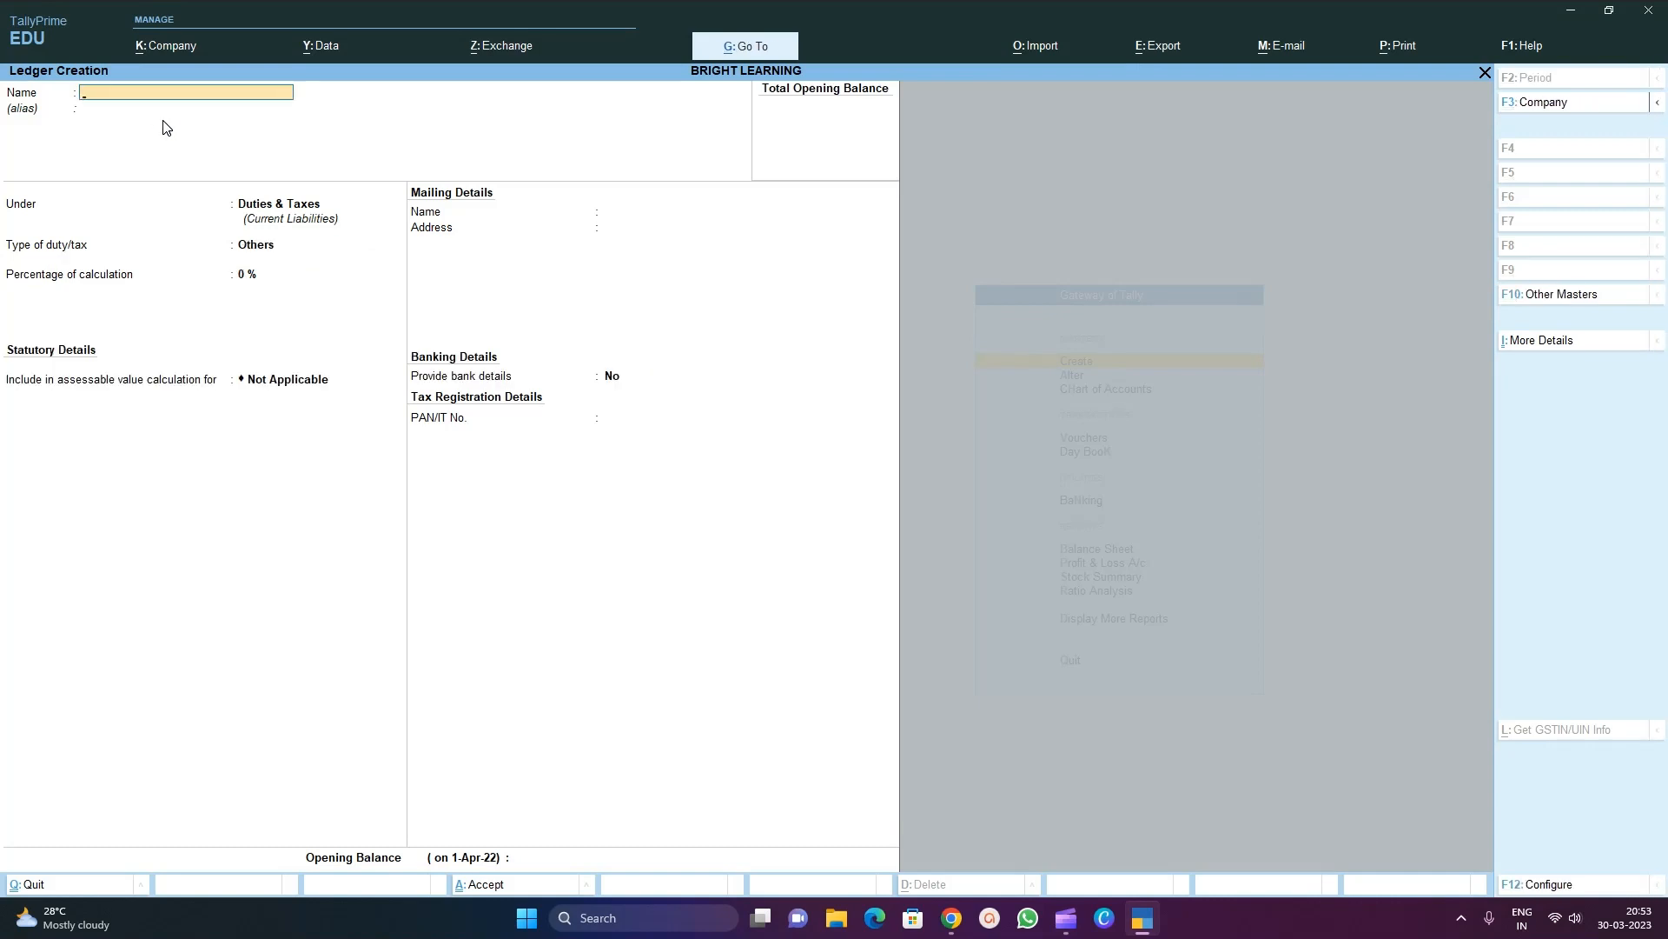
pyautogui.press('Escape')
pyautogui.press('Escape')
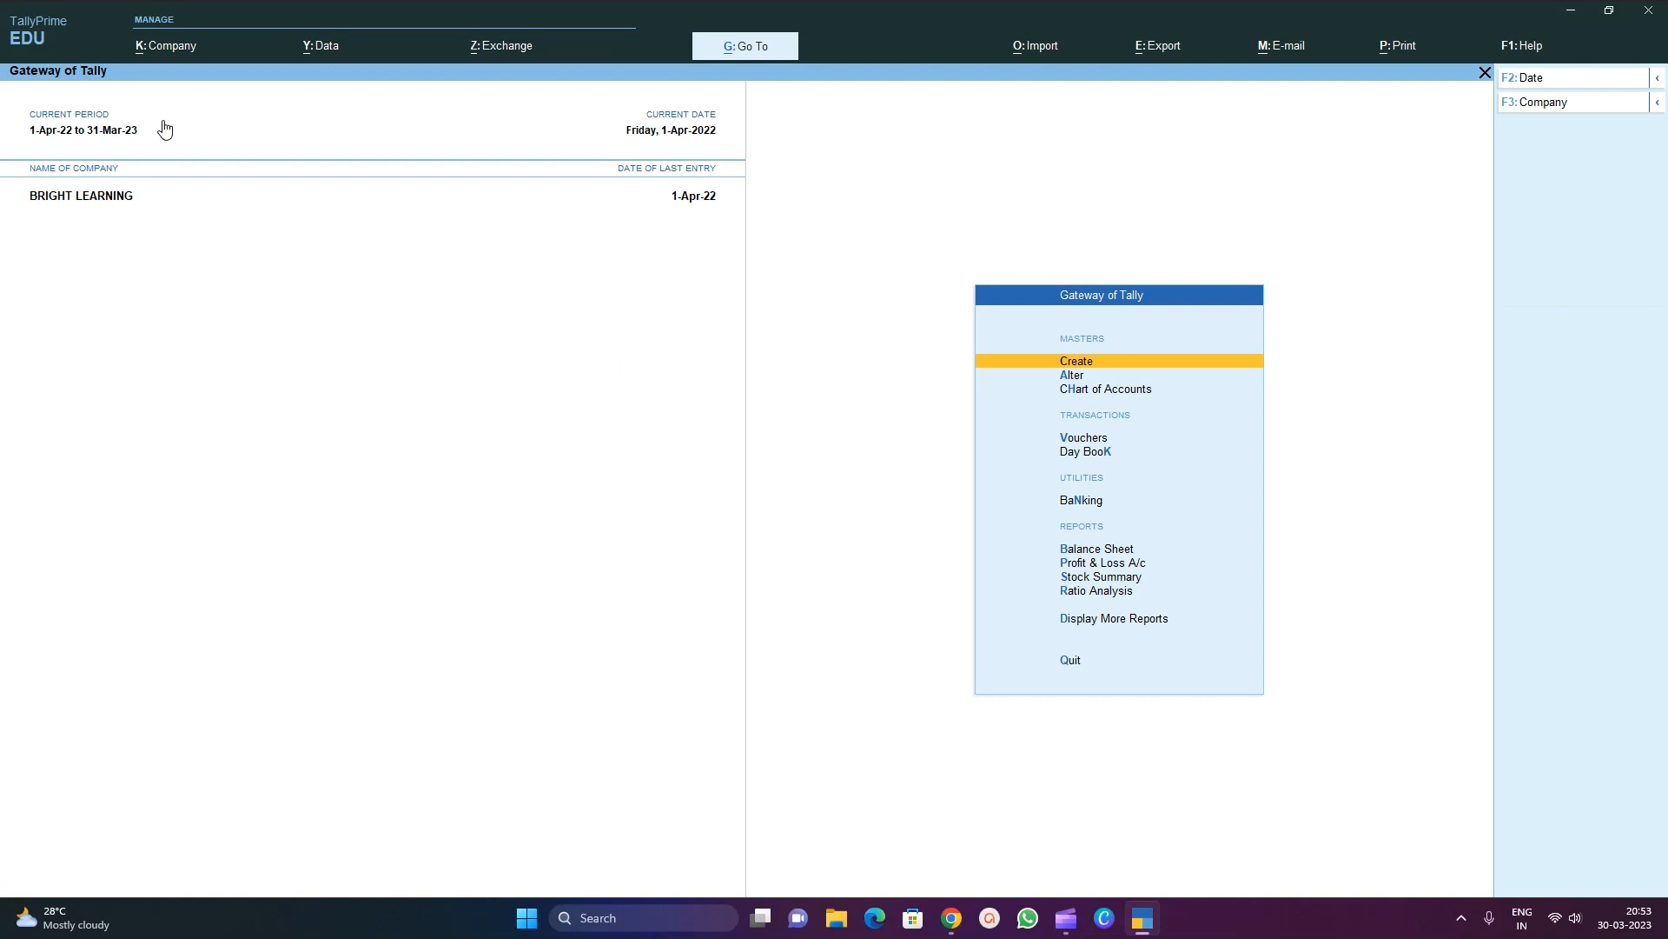
# Display the list of ledgers under Account Books and examine the input and output GST tax ledgers
pyautogui.press('d')
pyautogui.press('a')
pyautogui.press('l')
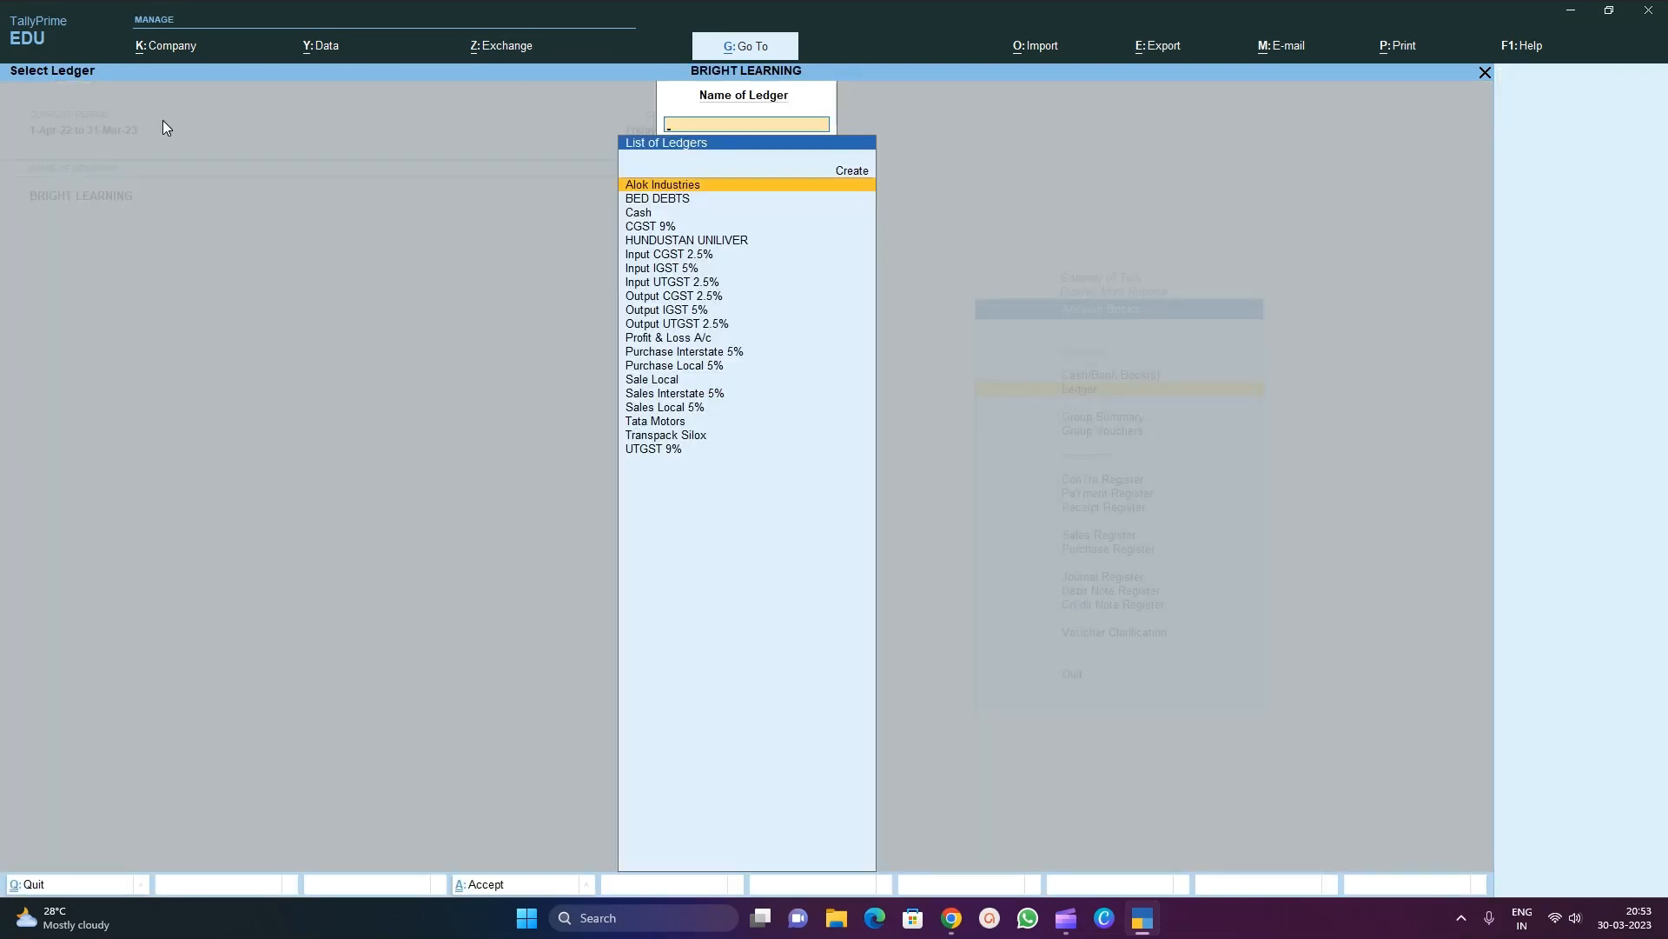
pyautogui.press('Down')
pyautogui.press('Down')
pyautogui.press('Down')
pyautogui.press('Down')
pyautogui.press('Down')
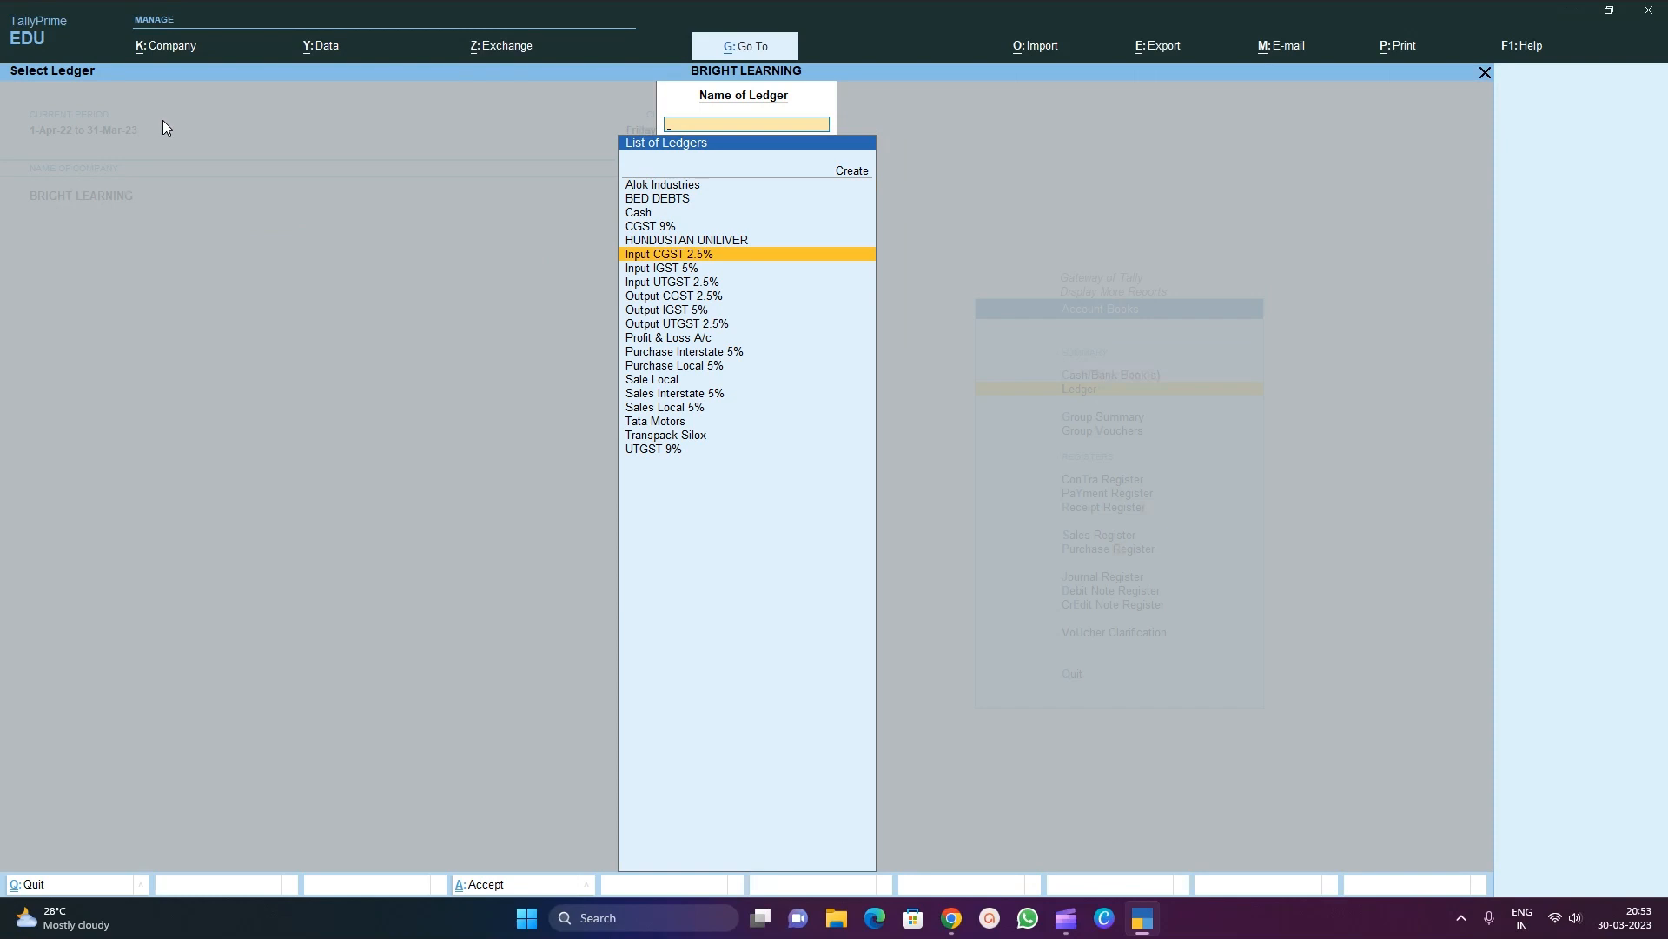
pyautogui.press('Down')
pyautogui.press('Down')
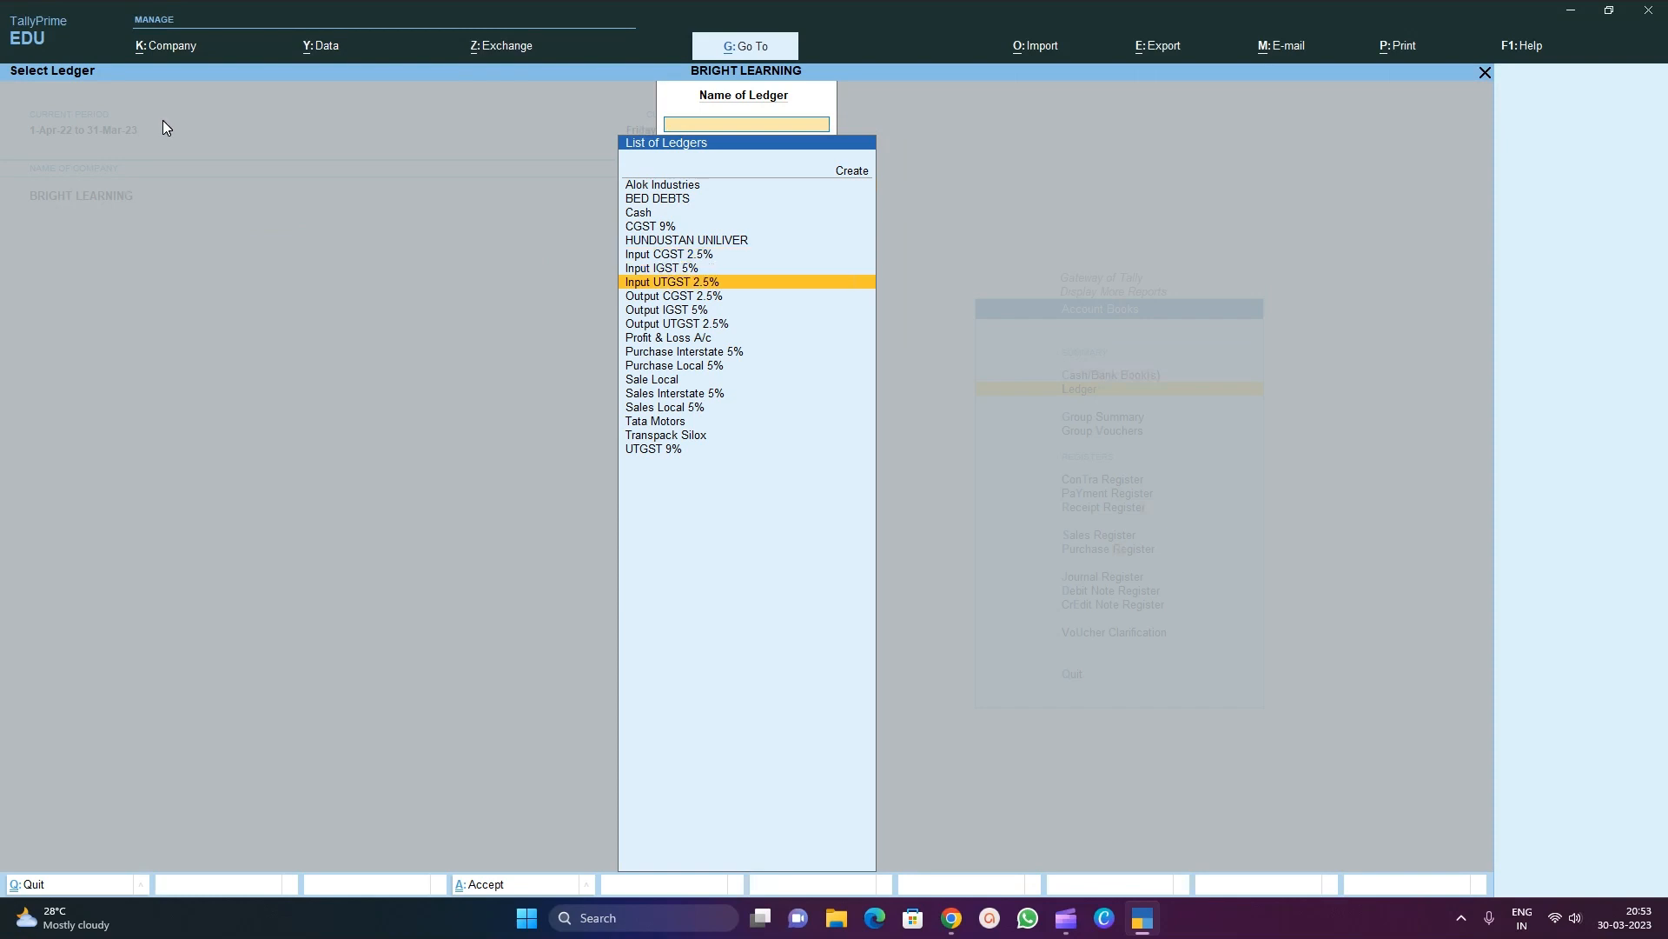
pyautogui.press('Down')
pyautogui.press('Down')
pyautogui.press('Down')
pyautogui.press('Down')
# View the vouchers of the Input CGST 2.5% ledger, then return to the Gateway of Tally
pyautogui.press('Up')
pyautogui.press('Up')
pyautogui.press('Up')
pyautogui.press('Up')
pyautogui.press('Up')
pyautogui.press('Up')
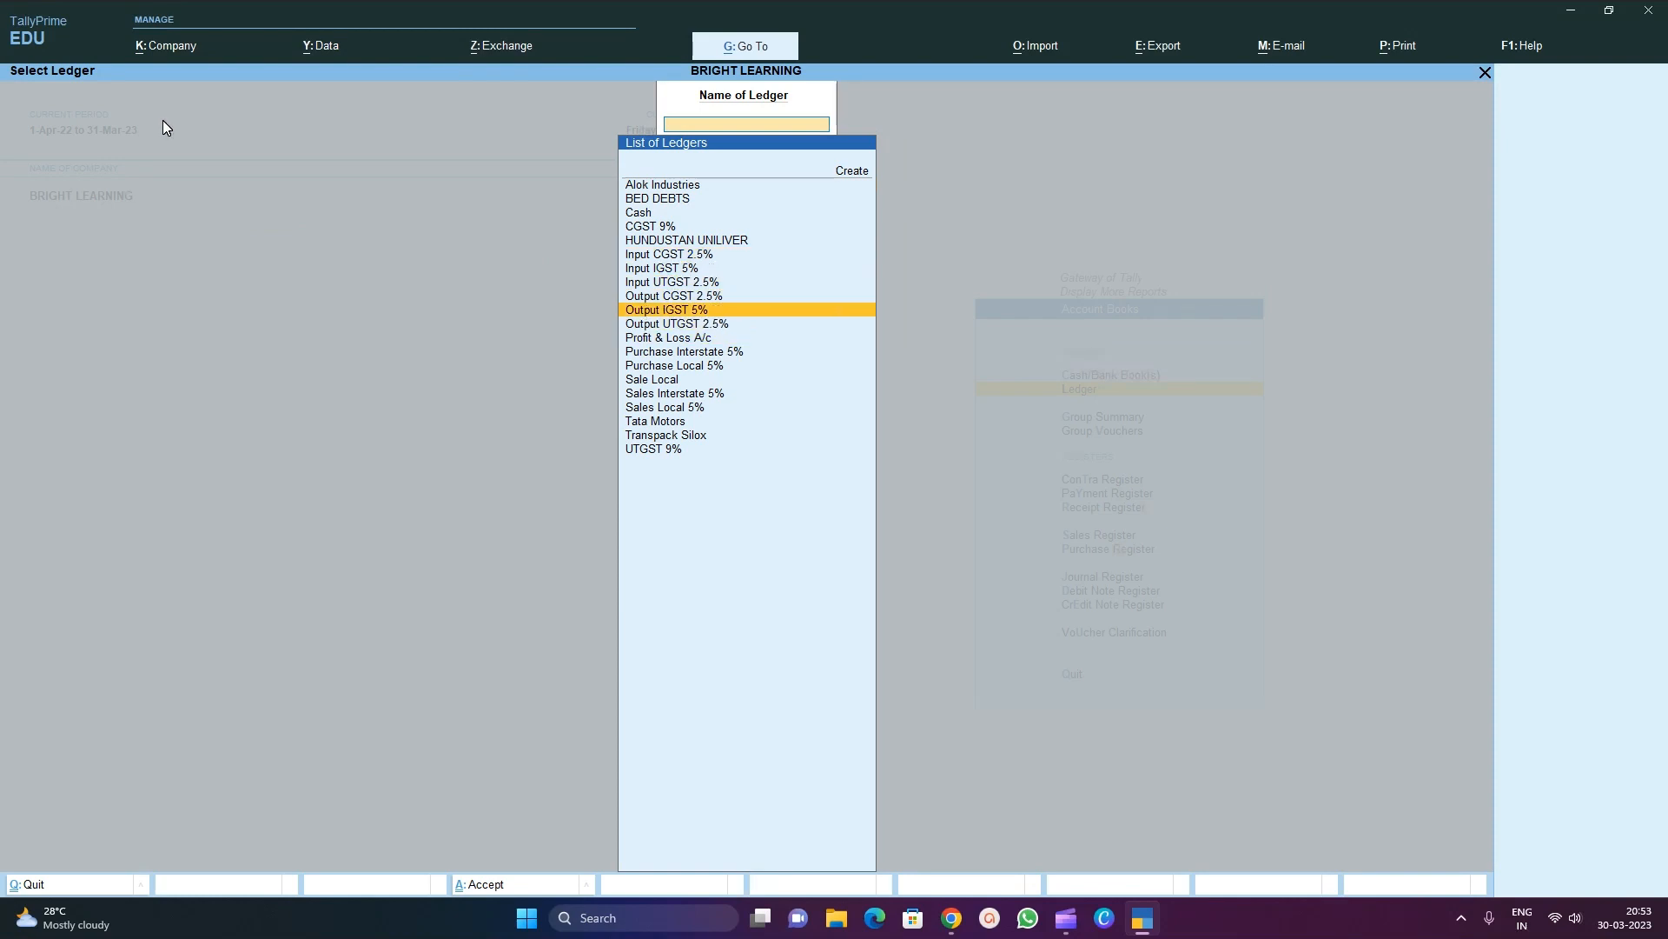
pyautogui.press('Return')
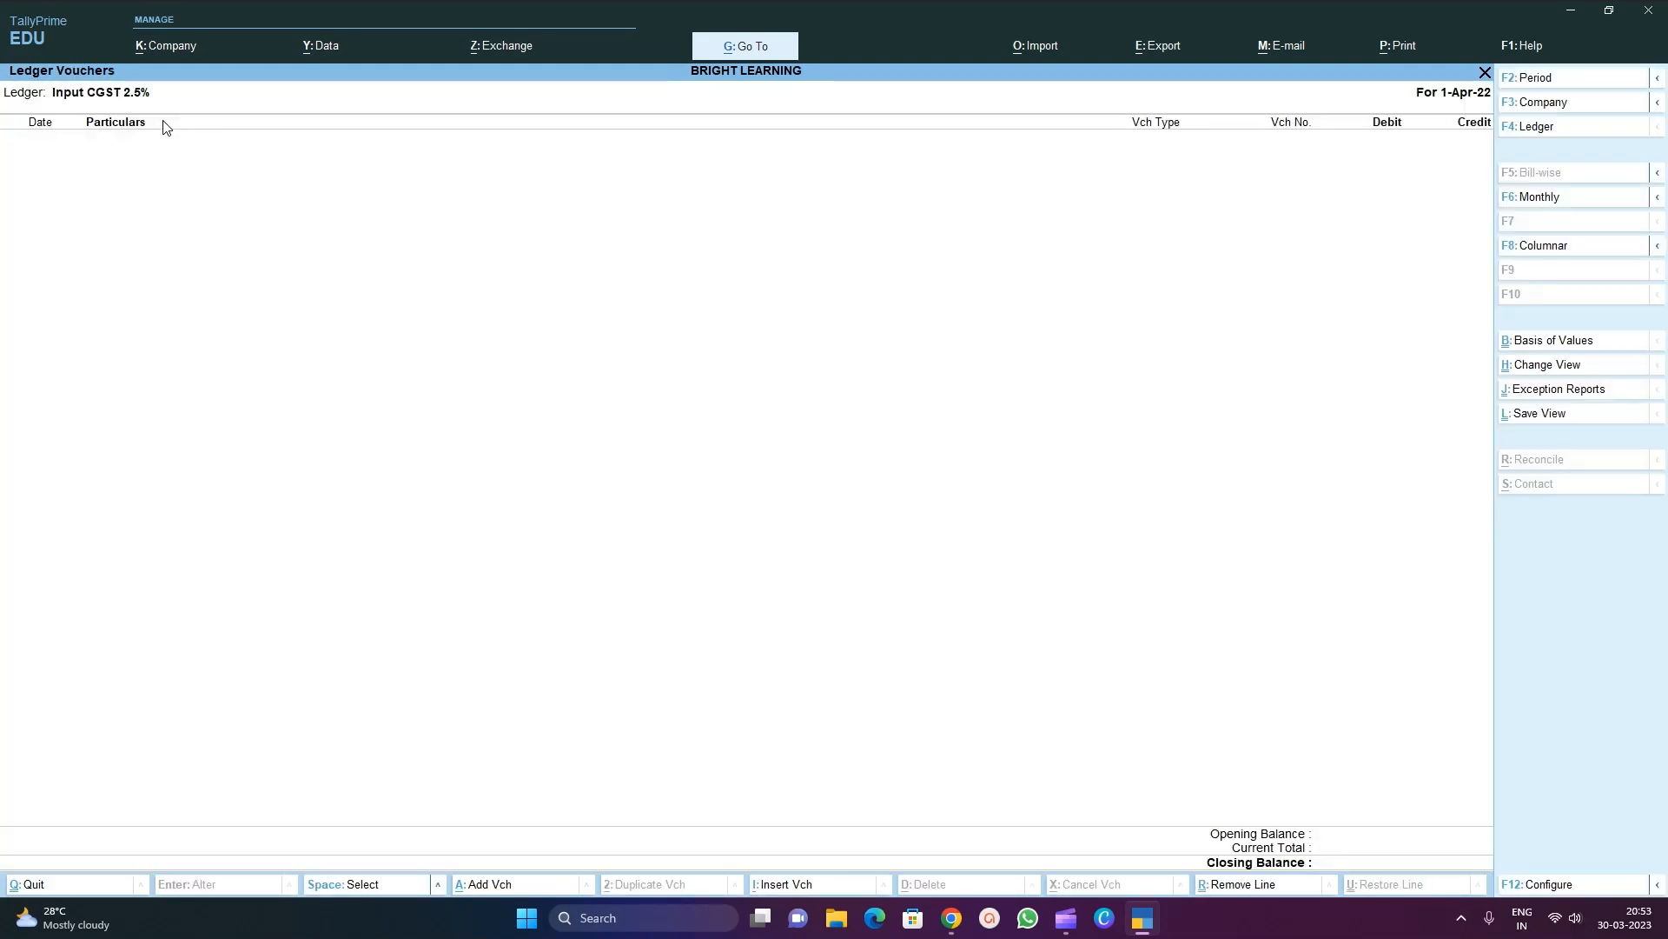
pyautogui.press('Escape')
pyautogui.press('Escape')
pyautogui.press('Escape')
pyautogui.press('Escape')
pyautogui.press('Escape')
pyautogui.press('Escape')
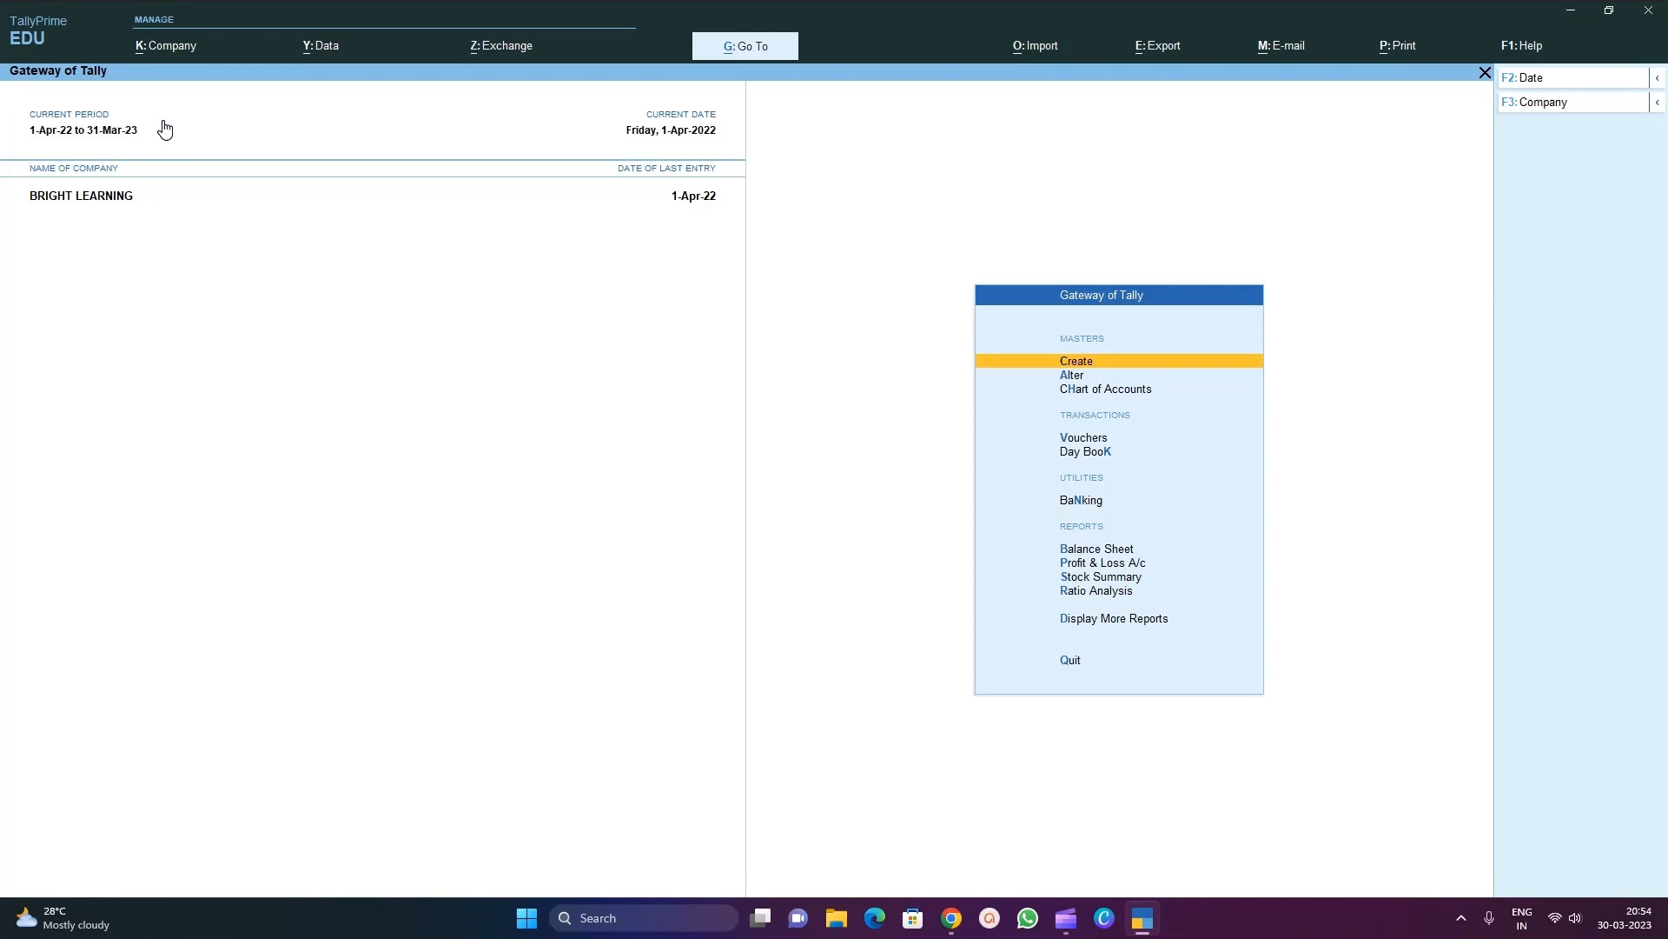
# Create a new ledger named Round Off and place it under Indirect Expenses
pyautogui.press('Return')
pyautogui.press('Down')
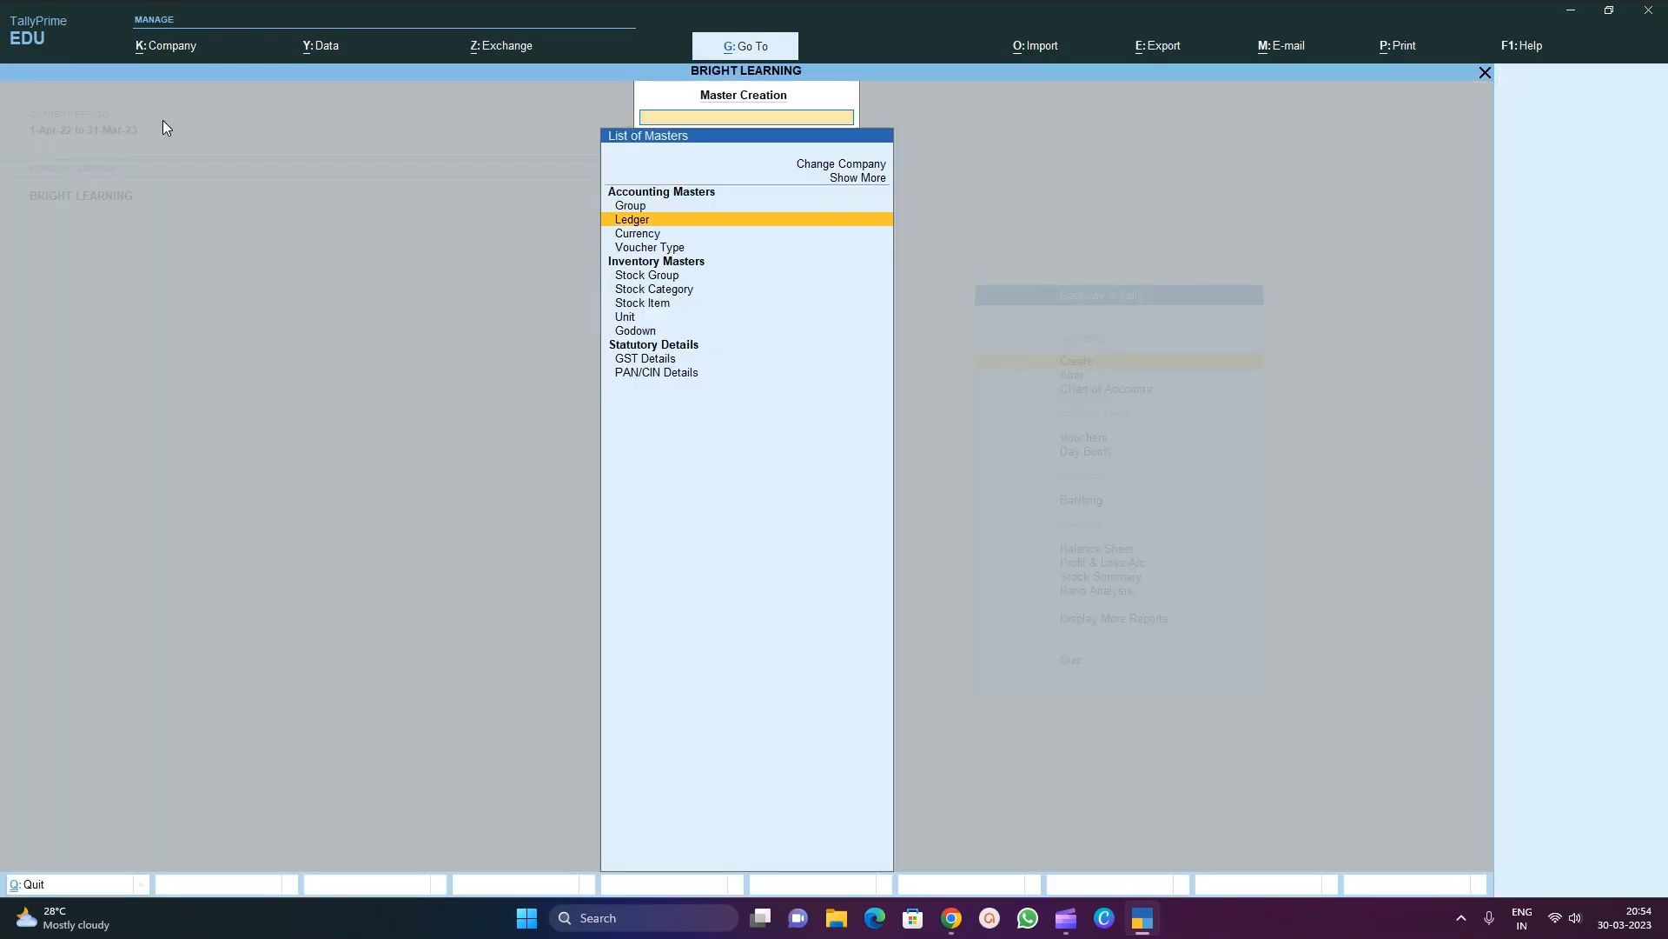
pyautogui.press('Return')
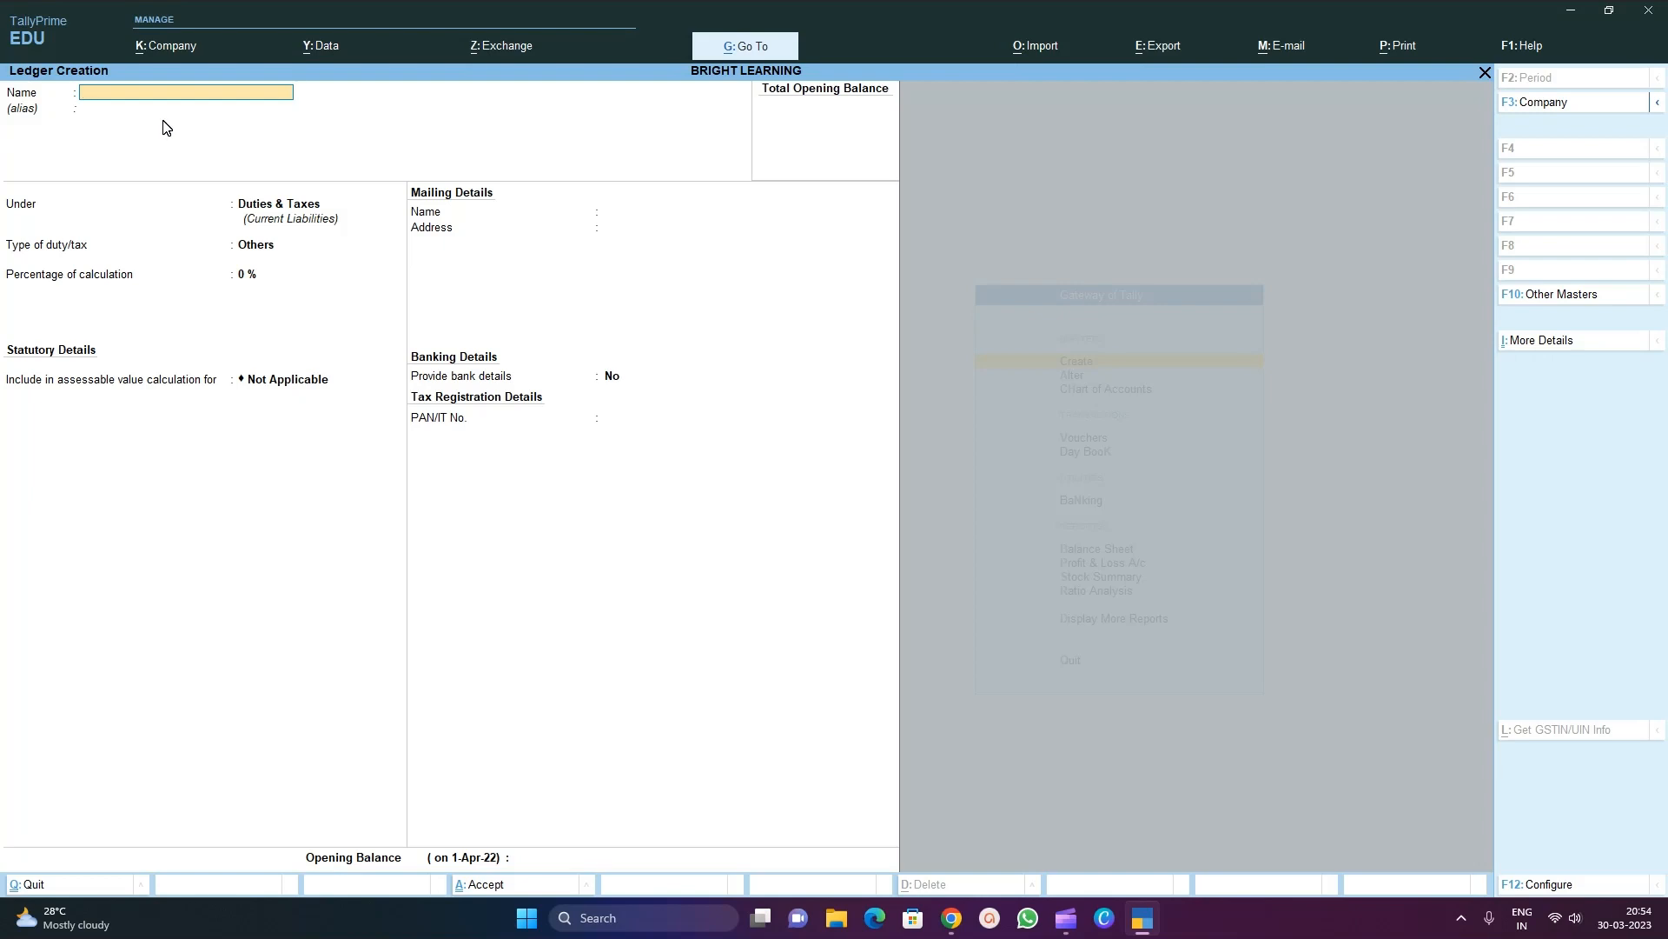
pyautogui.write('Round Off')
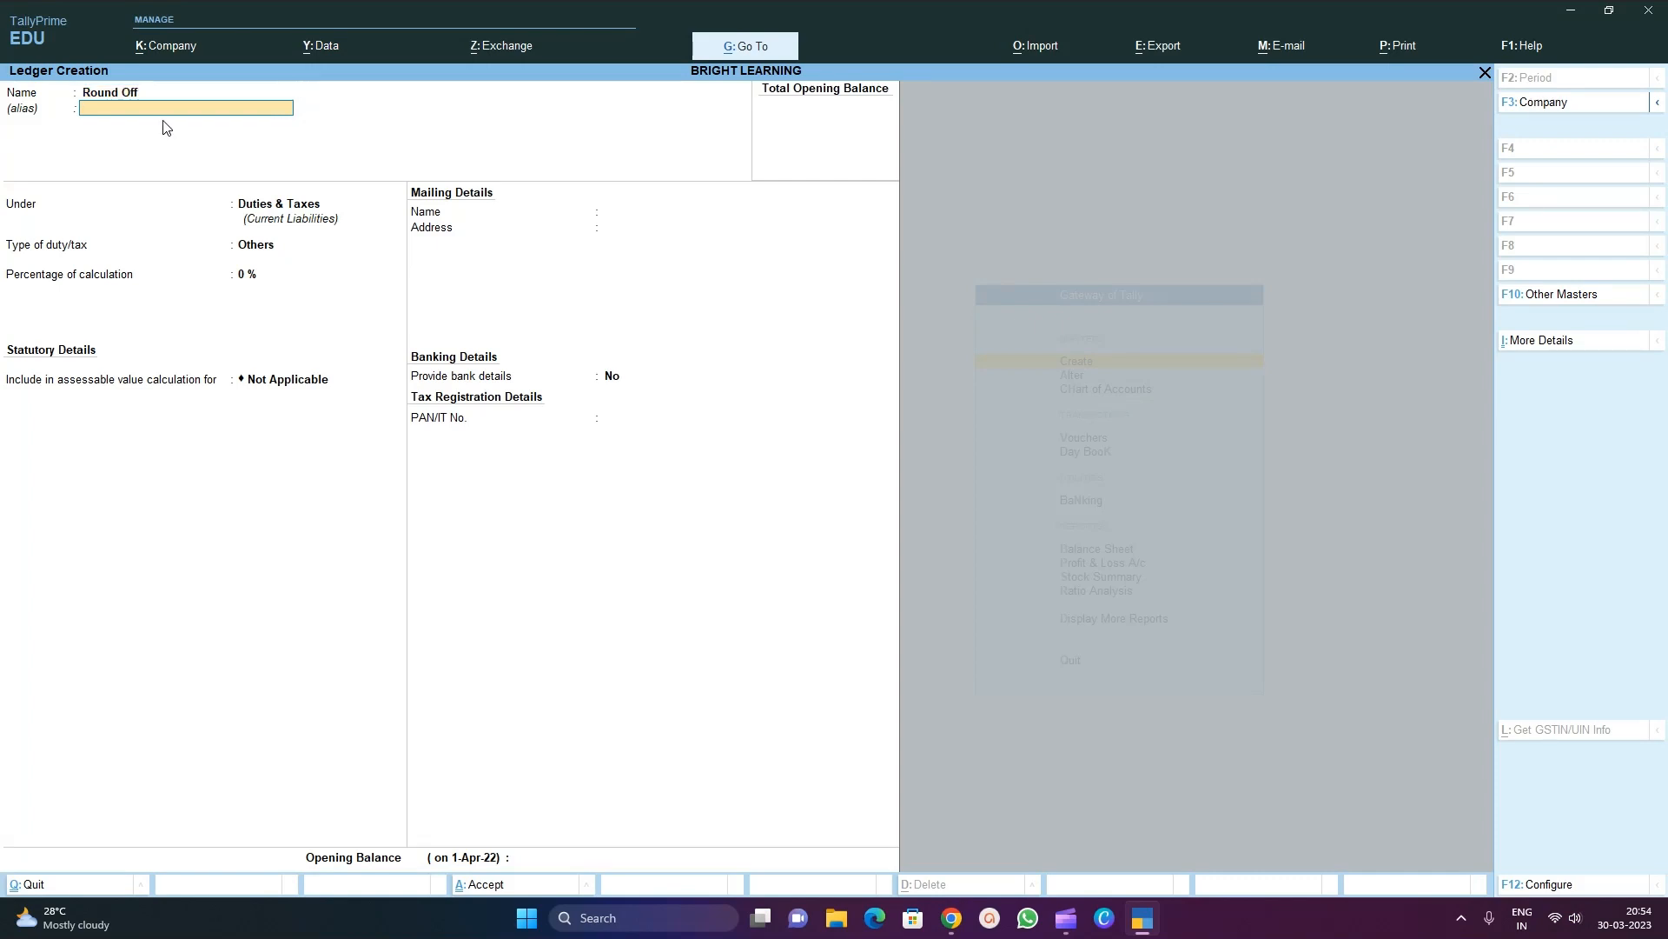
pyautogui.press('Return')
pyautogui.press('Return')
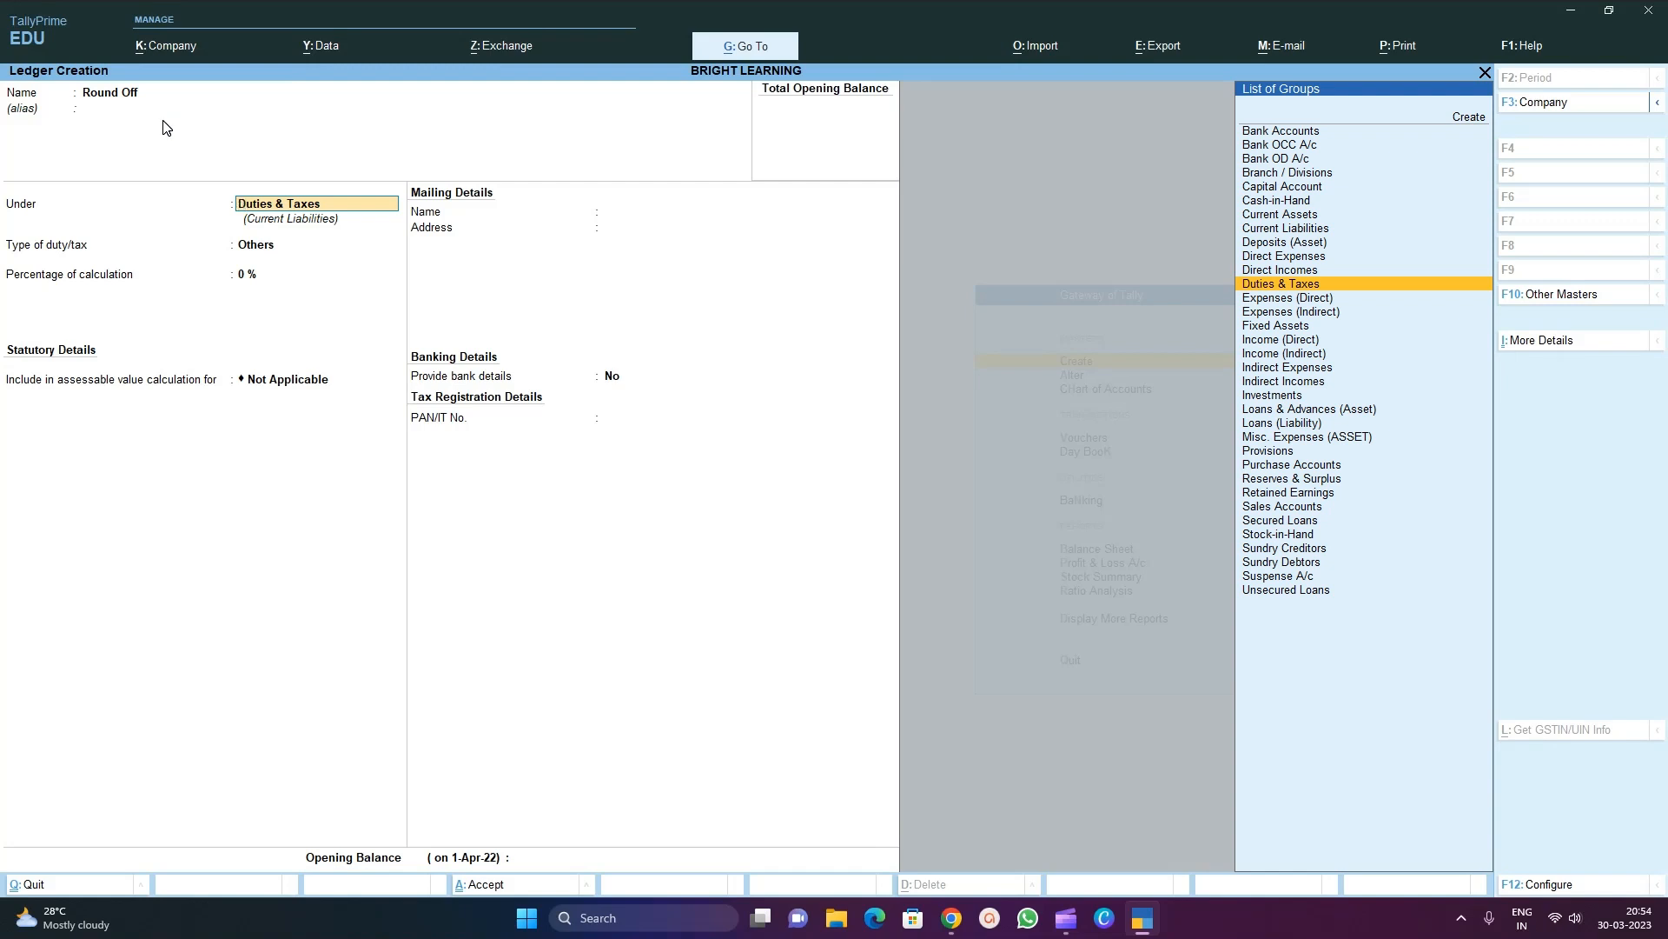
pyautogui.write('ind')
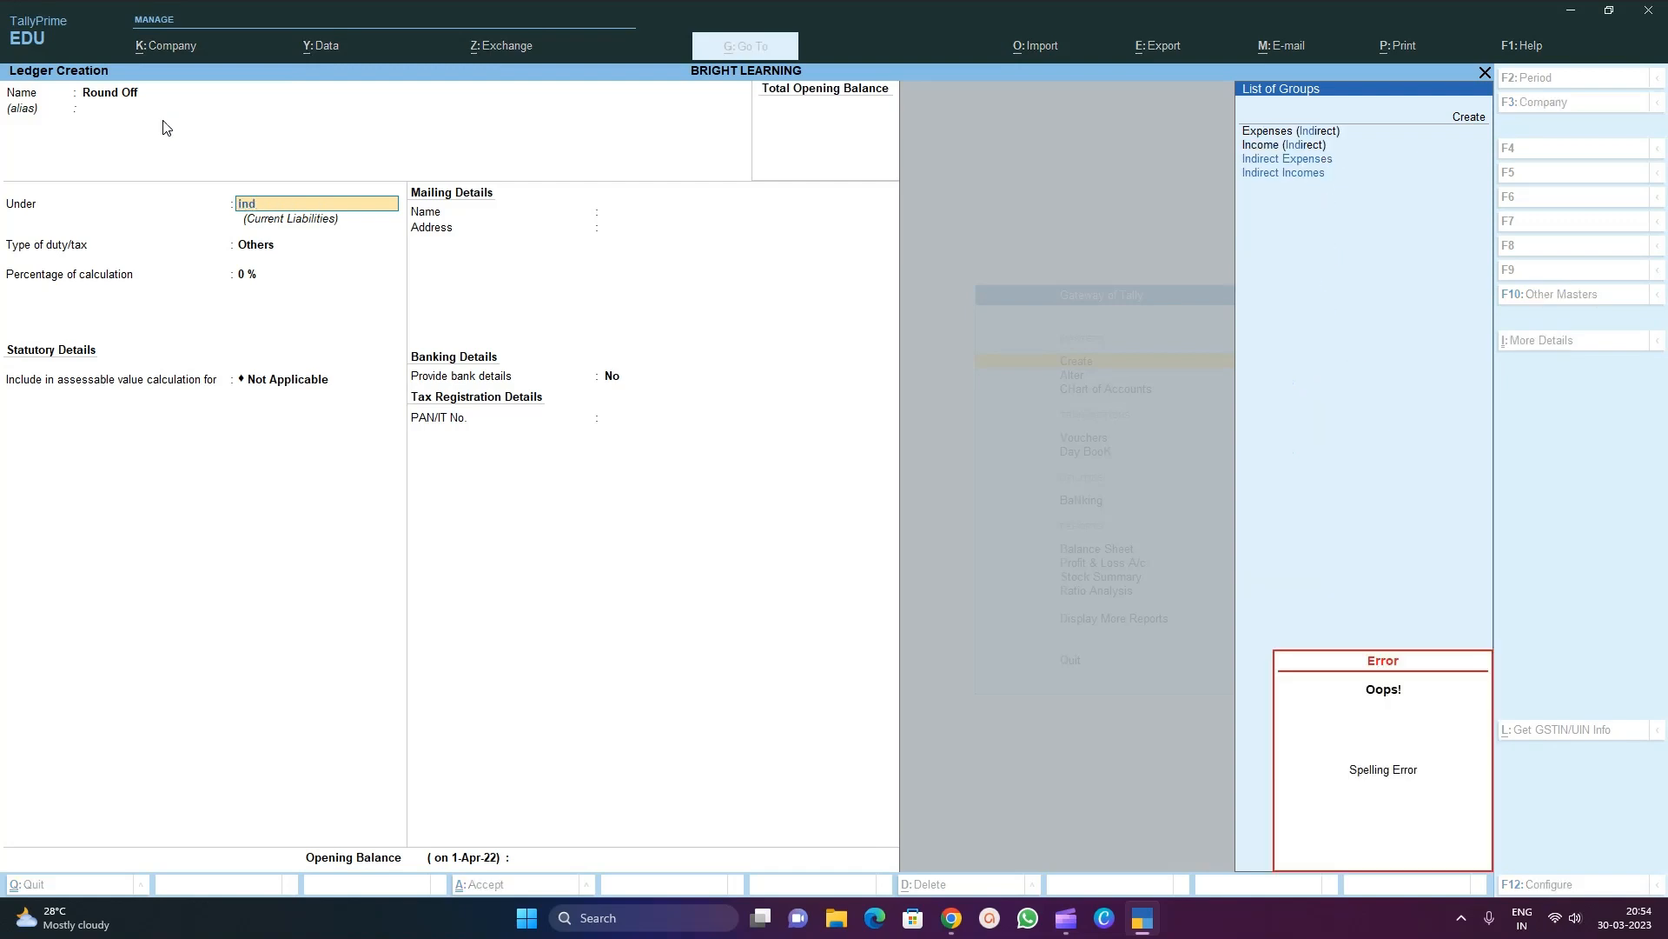
pyautogui.press('Down')
pyautogui.press('Down')
pyautogui.press('Return')
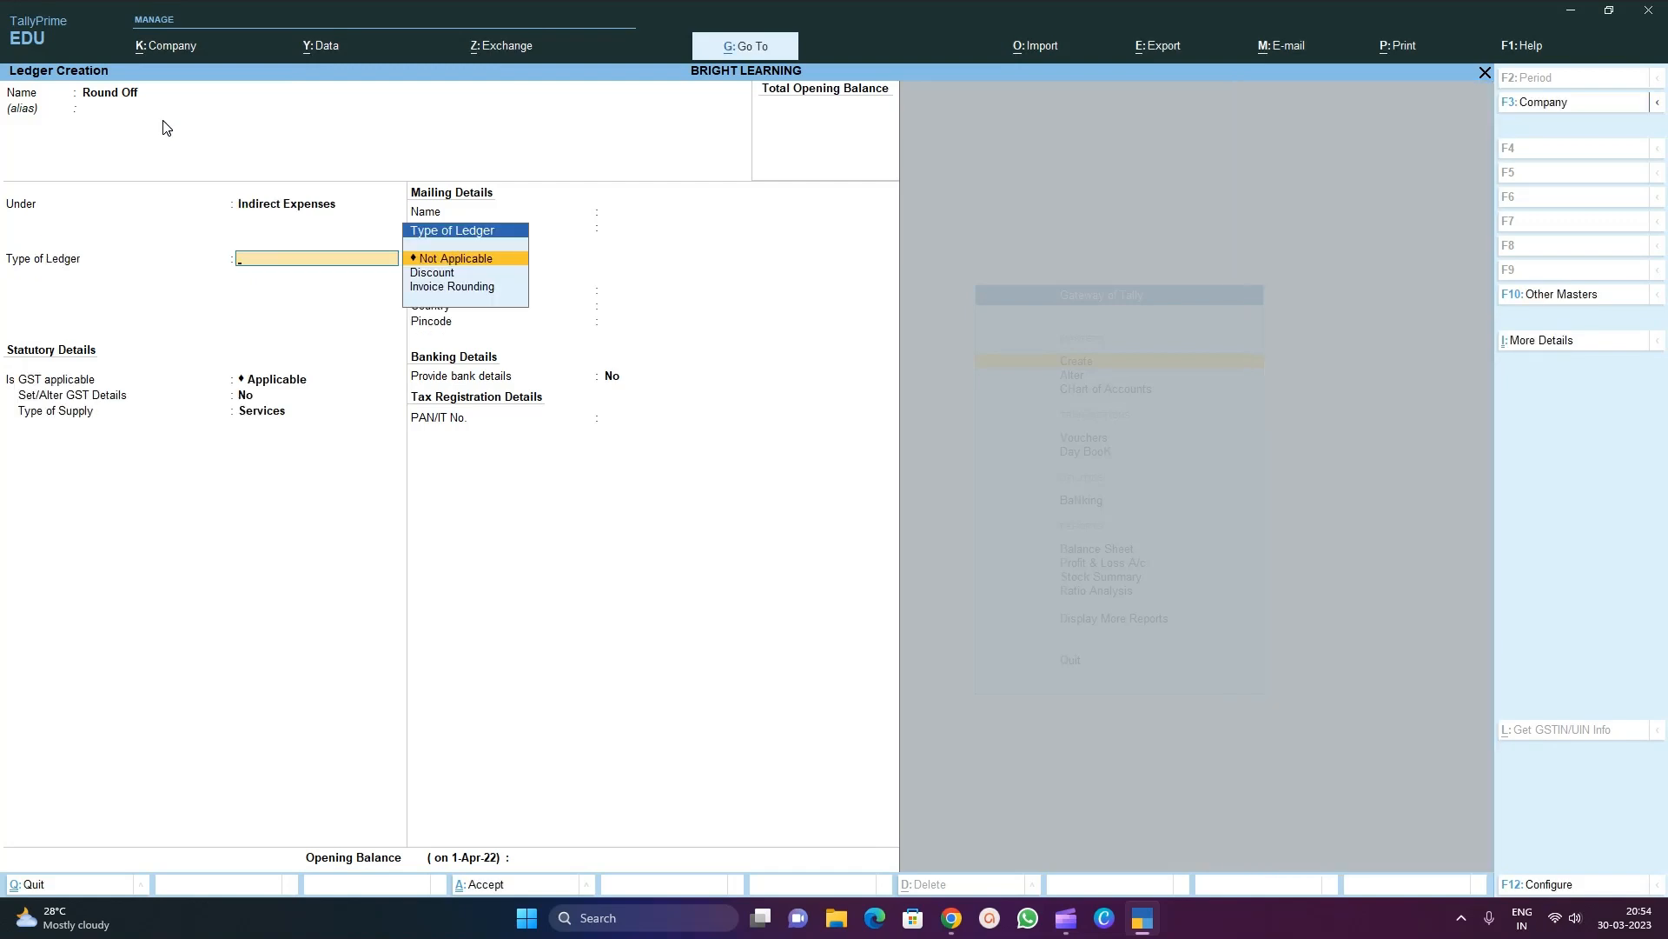
# Set GST applicability for the Round Off ledger to Not Applicable and keep its assessable value inclusion at Not Applicable
pyautogui.press('Return')
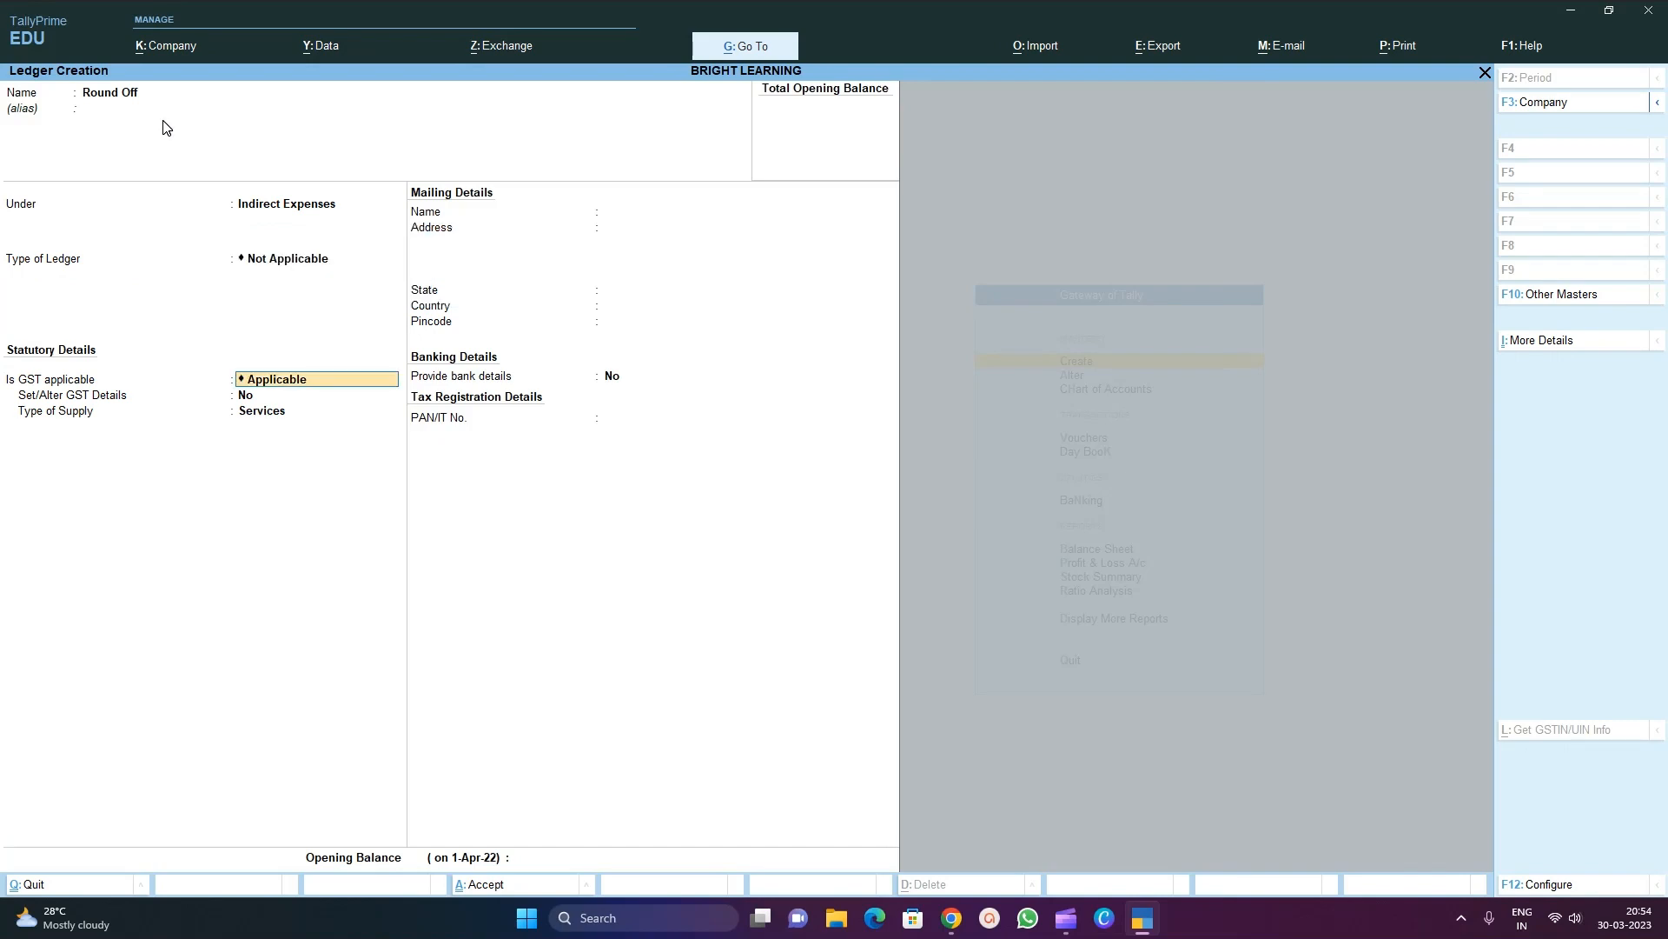
pyautogui.write('N')
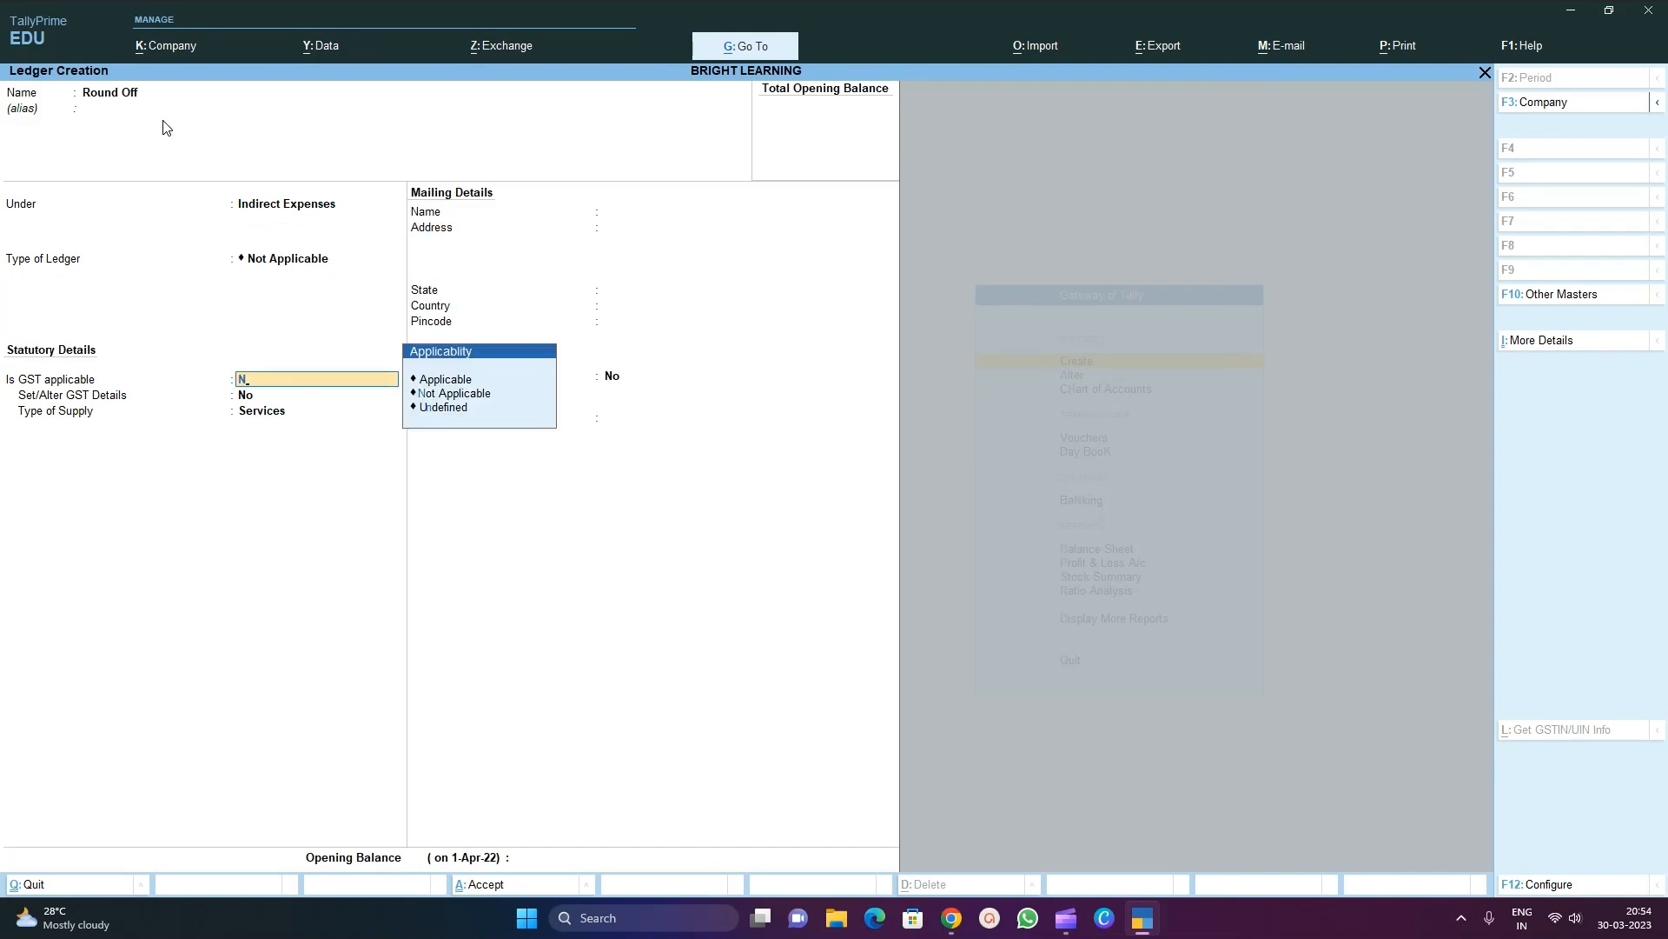
pyautogui.press('Return')
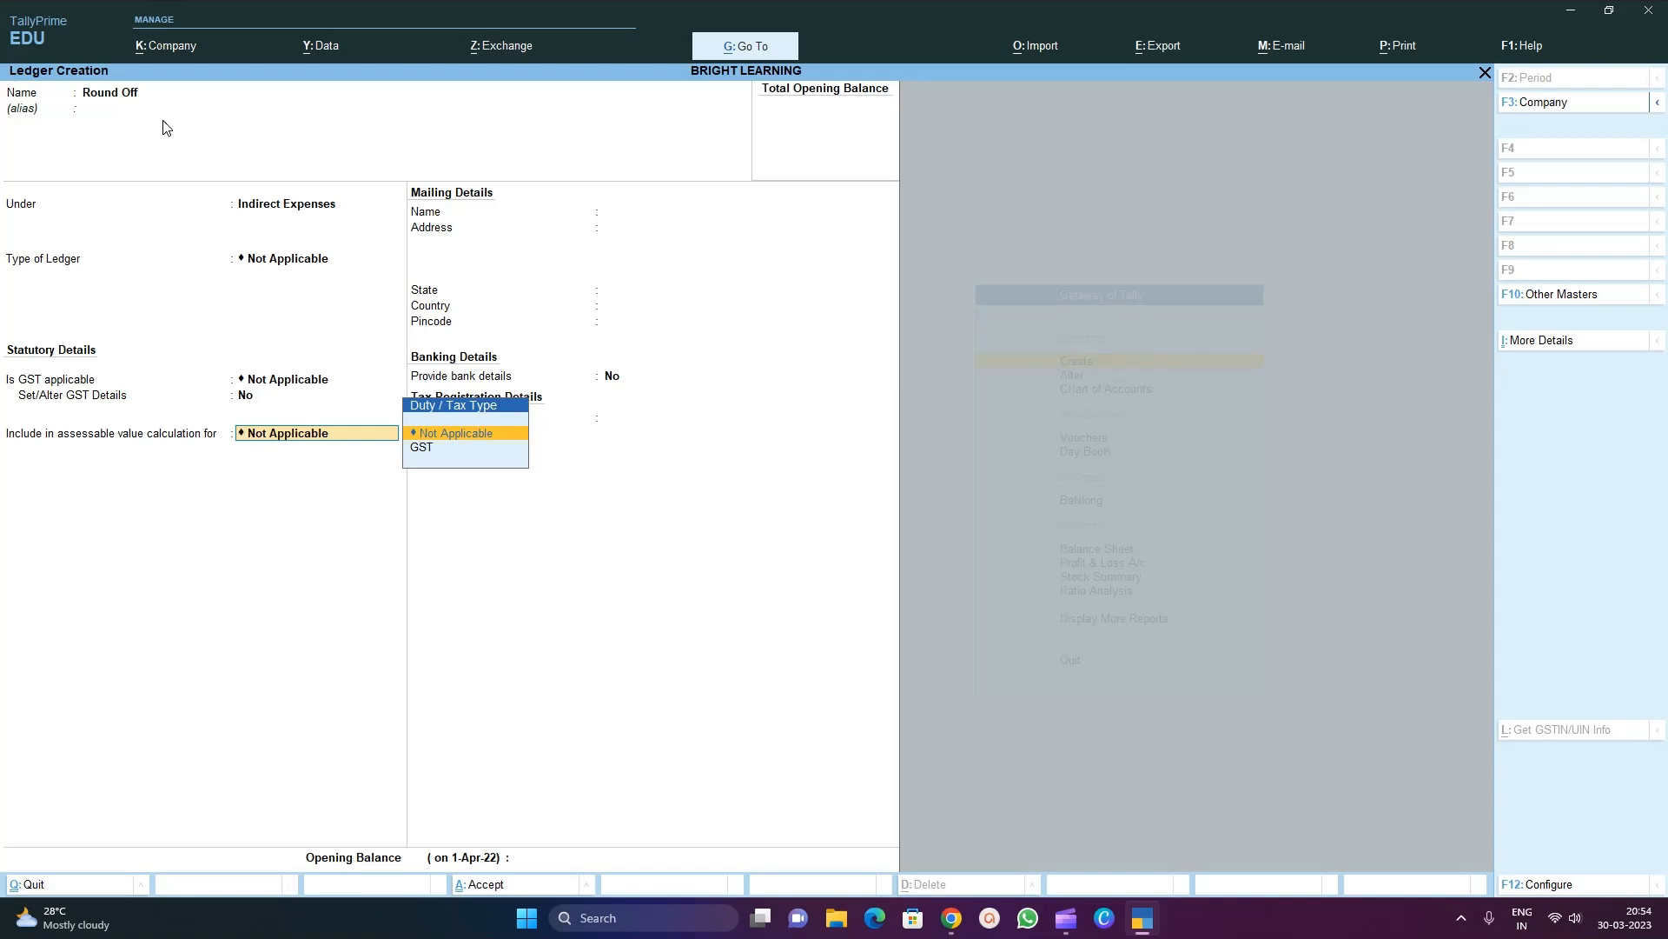
pyautogui.press('Return')
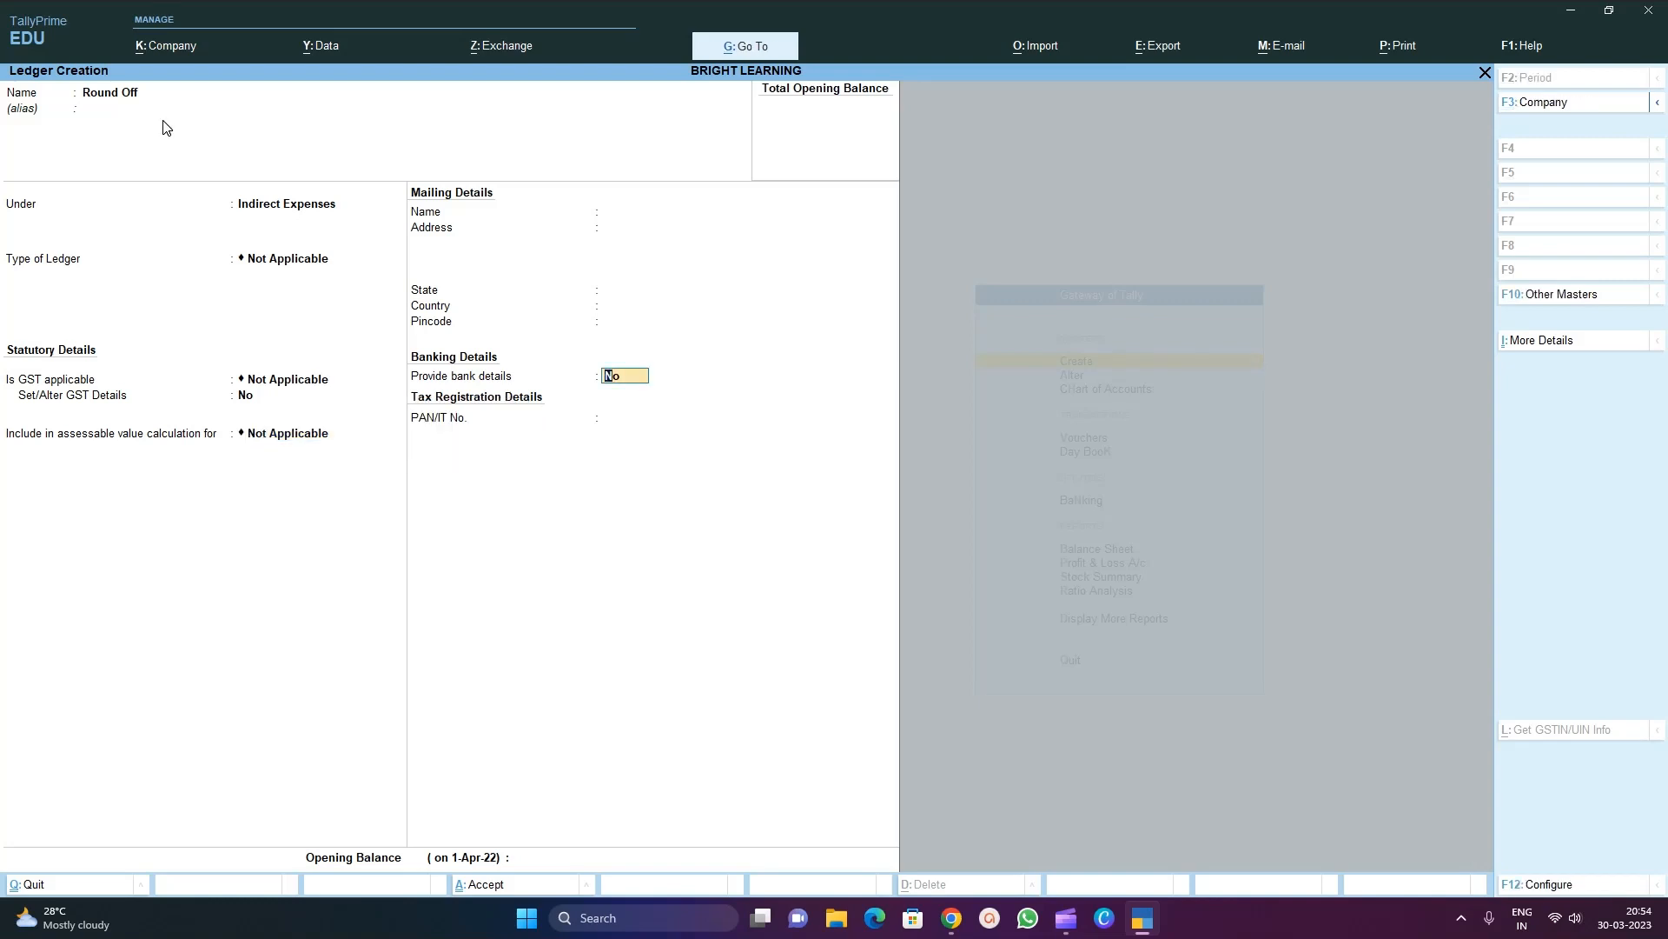
# Change the type of ledger for Round Off to Invoice Rounding
pyautogui.press('BackSpace')
pyautogui.press('BackSpace')
pyautogui.press('BackSpace')
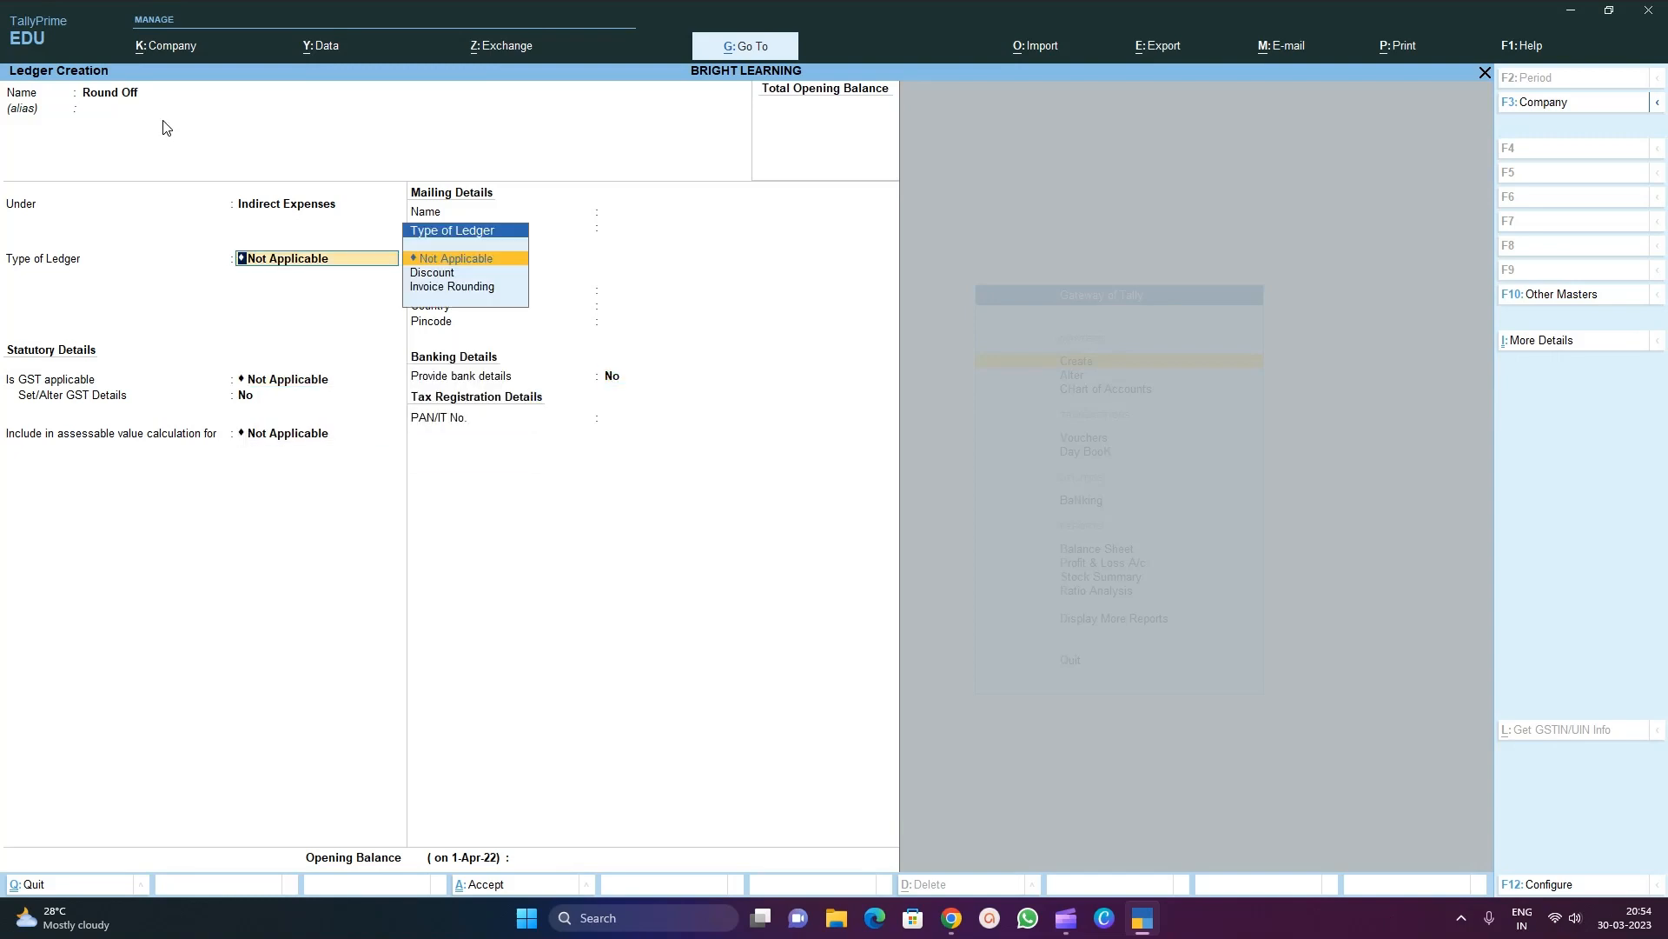
pyautogui.press('Down')
pyautogui.press('Down')
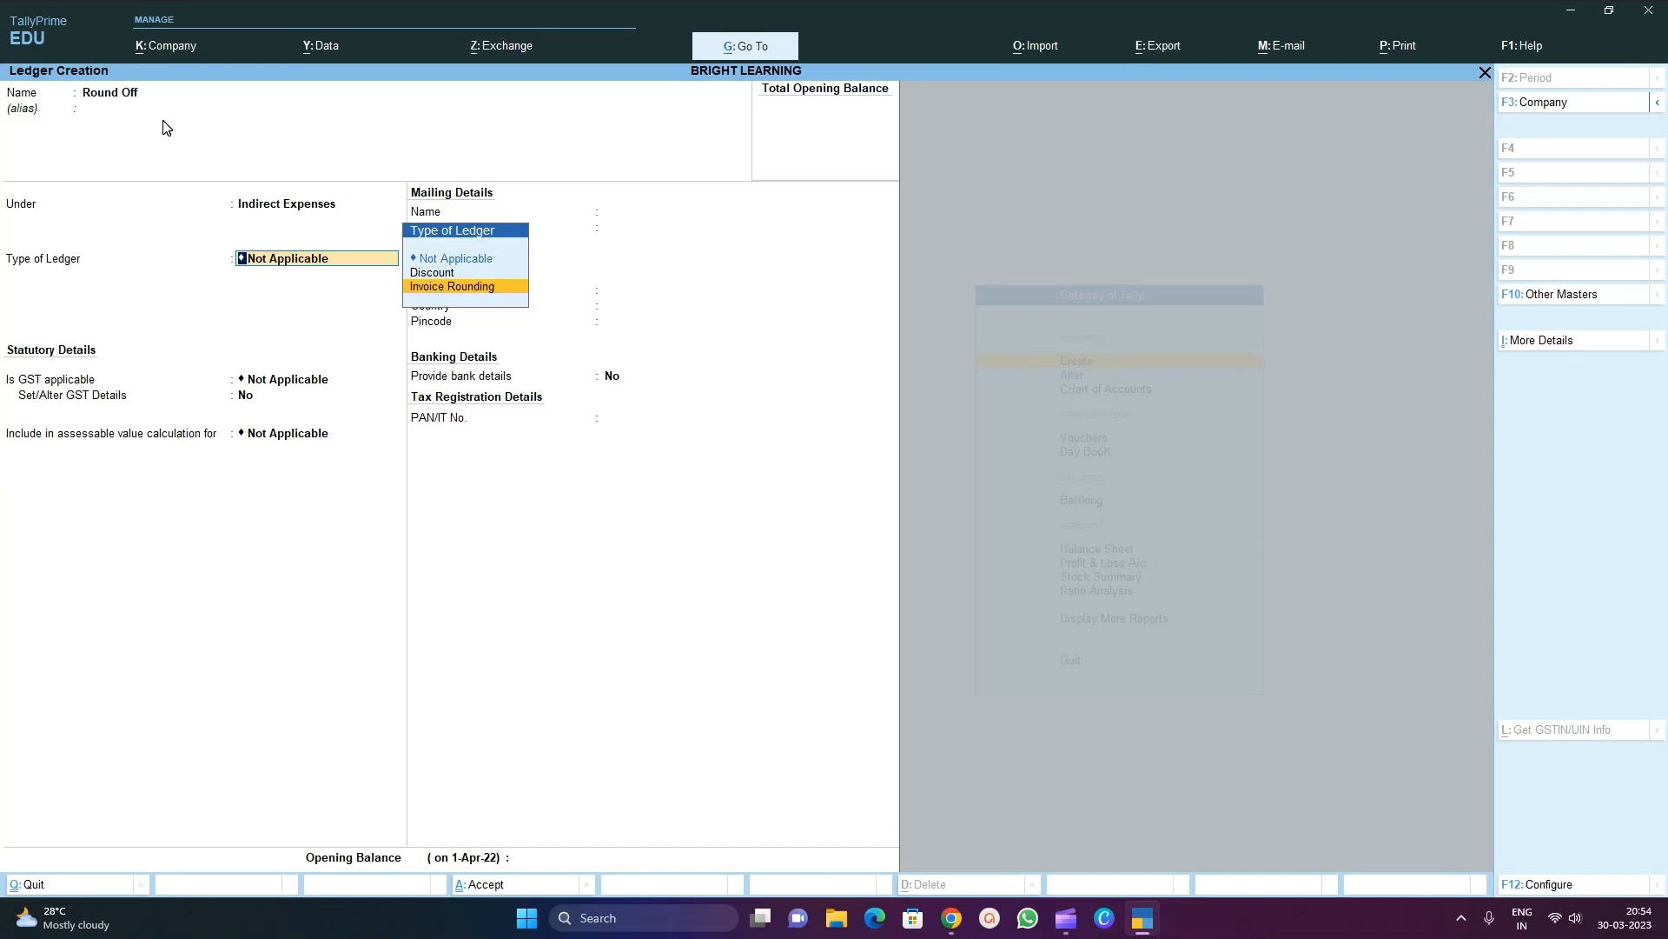
pyautogui.press('Return')
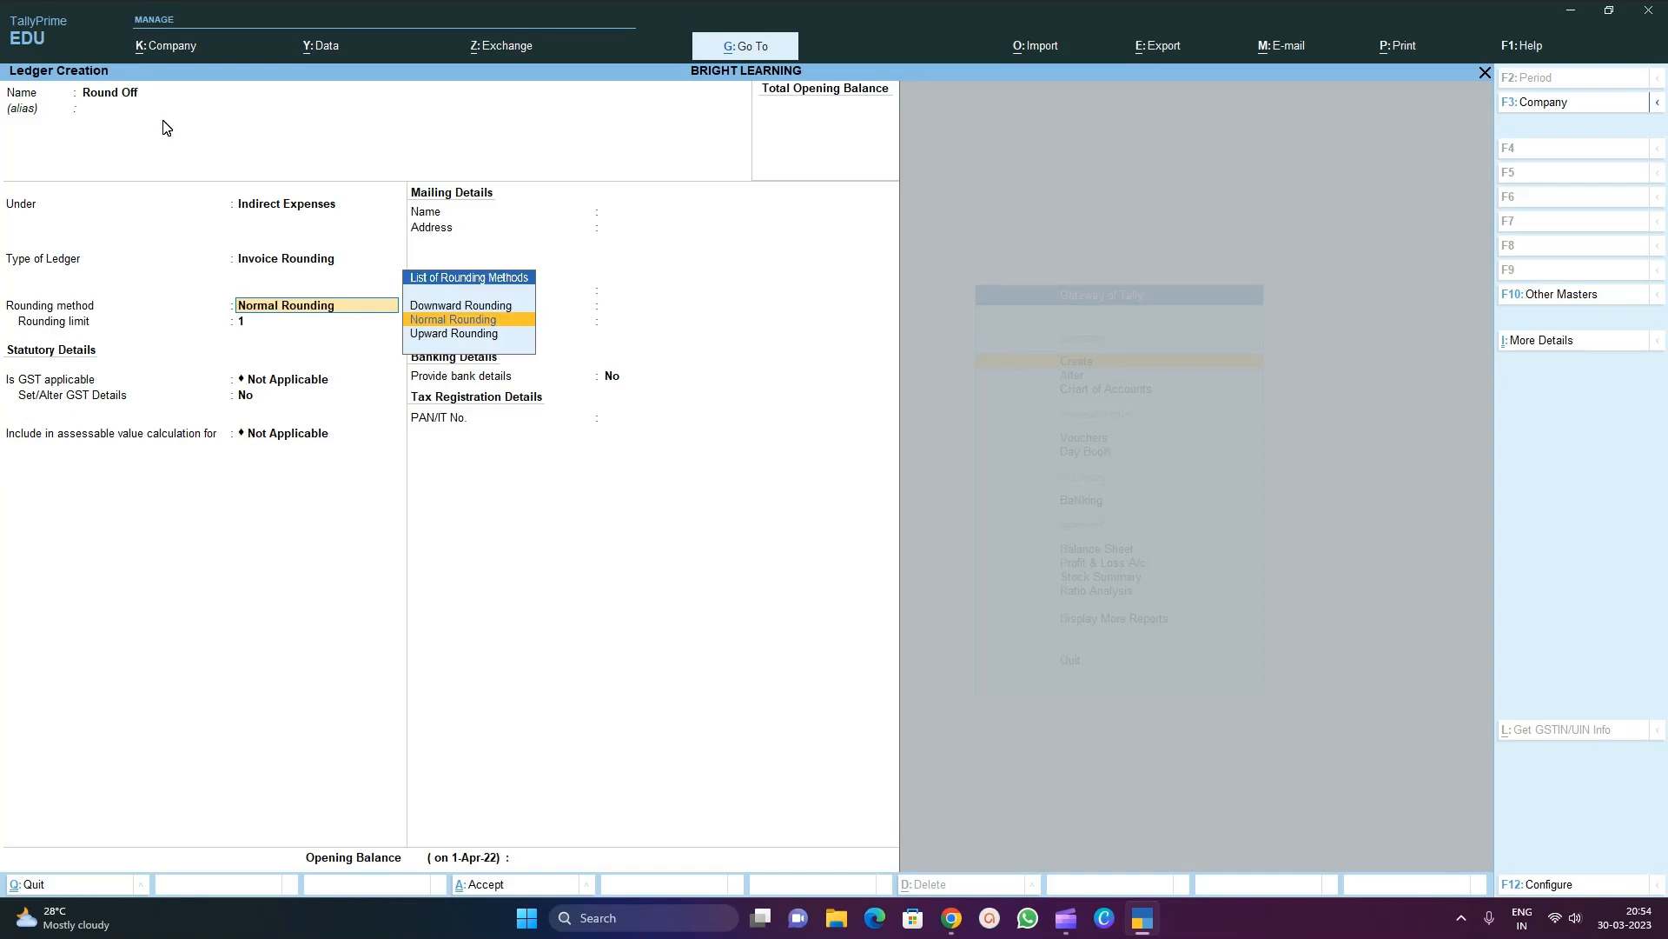
# Keep Normal Rounding with a rounding limit of 1, save the Round Off ledger and return to the Gateway of Tally
pyautogui.press('Return')
pyautogui.press('Return')
pyautogui.press('Return')
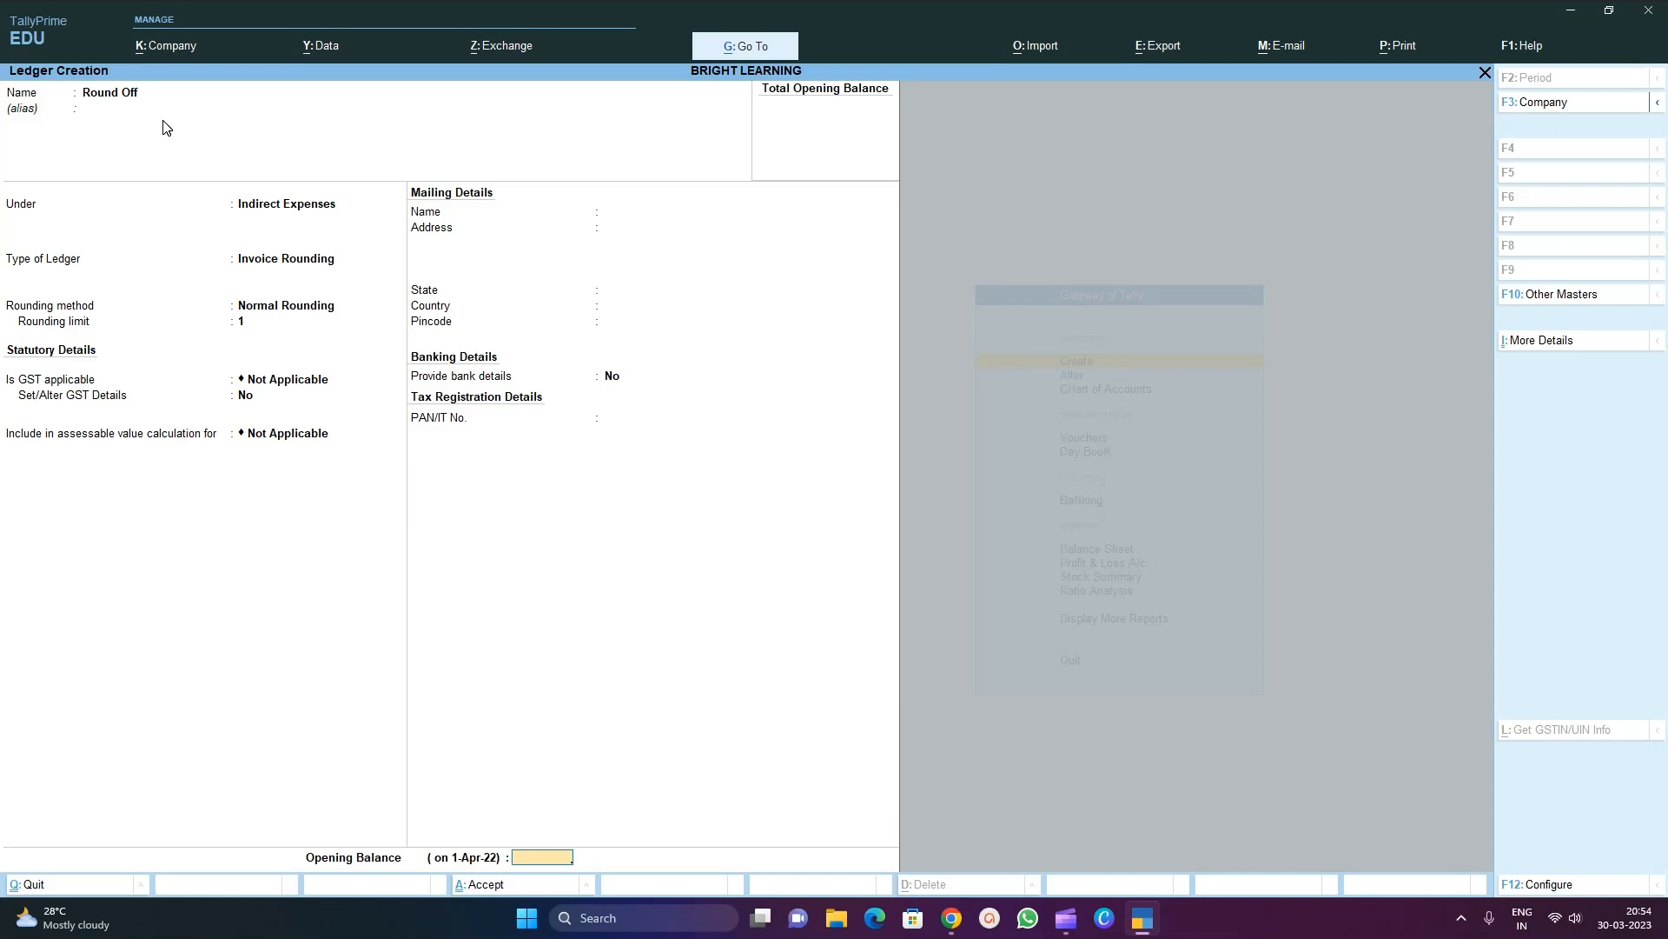
pyautogui.press('Return')
pyautogui.press('Return')
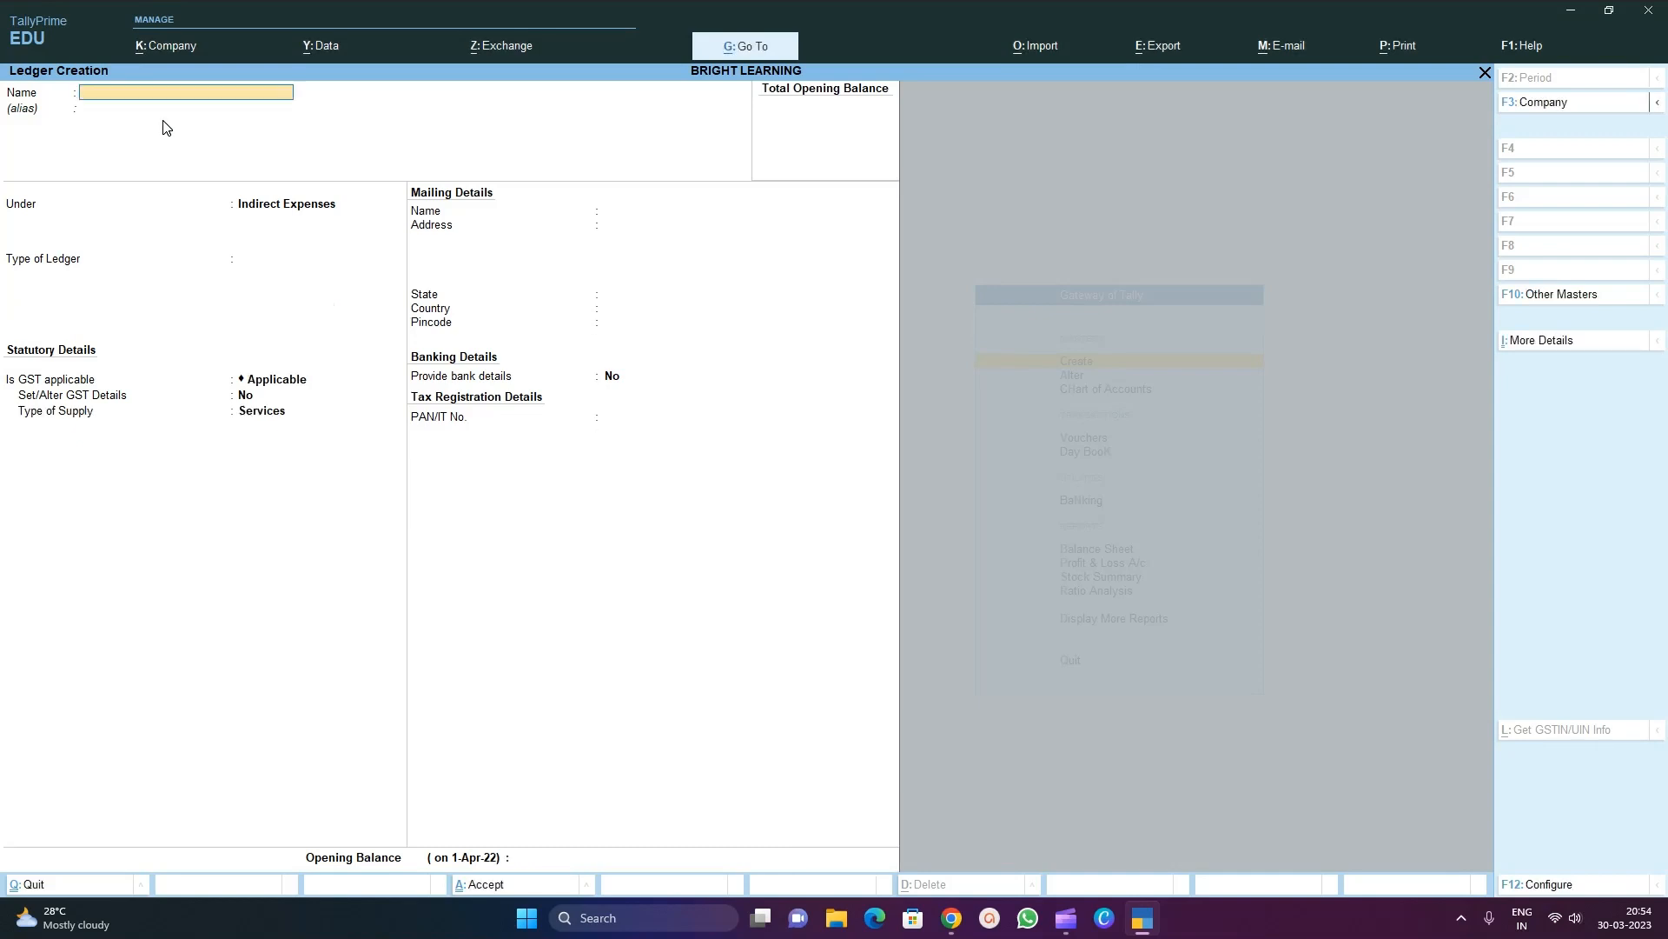
pyautogui.press('Escape')
pyautogui.press('Escape')
pyautogui.press('Escape')
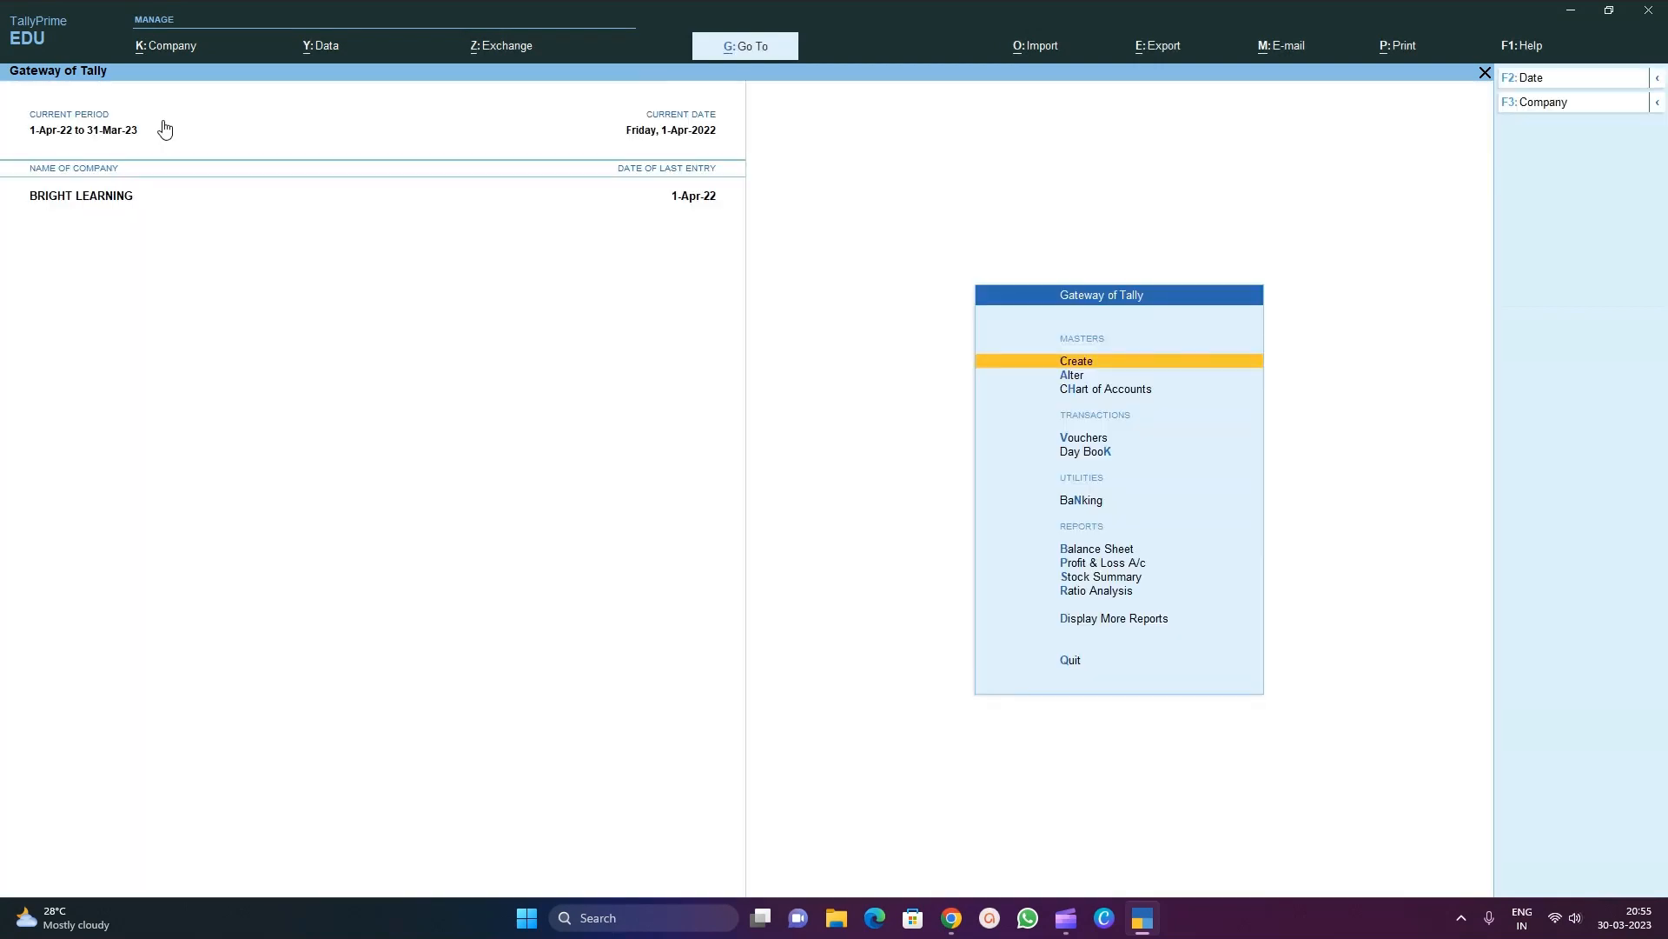
# Display the list of ledgers again and view the vouchers of the CGST 9% ledger
pyautogui.press('d')
pyautogui.press('a')
pyautogui.press('l')
pyautogui.press('Down')
pyautogui.press('Down')
pyautogui.press('Down')
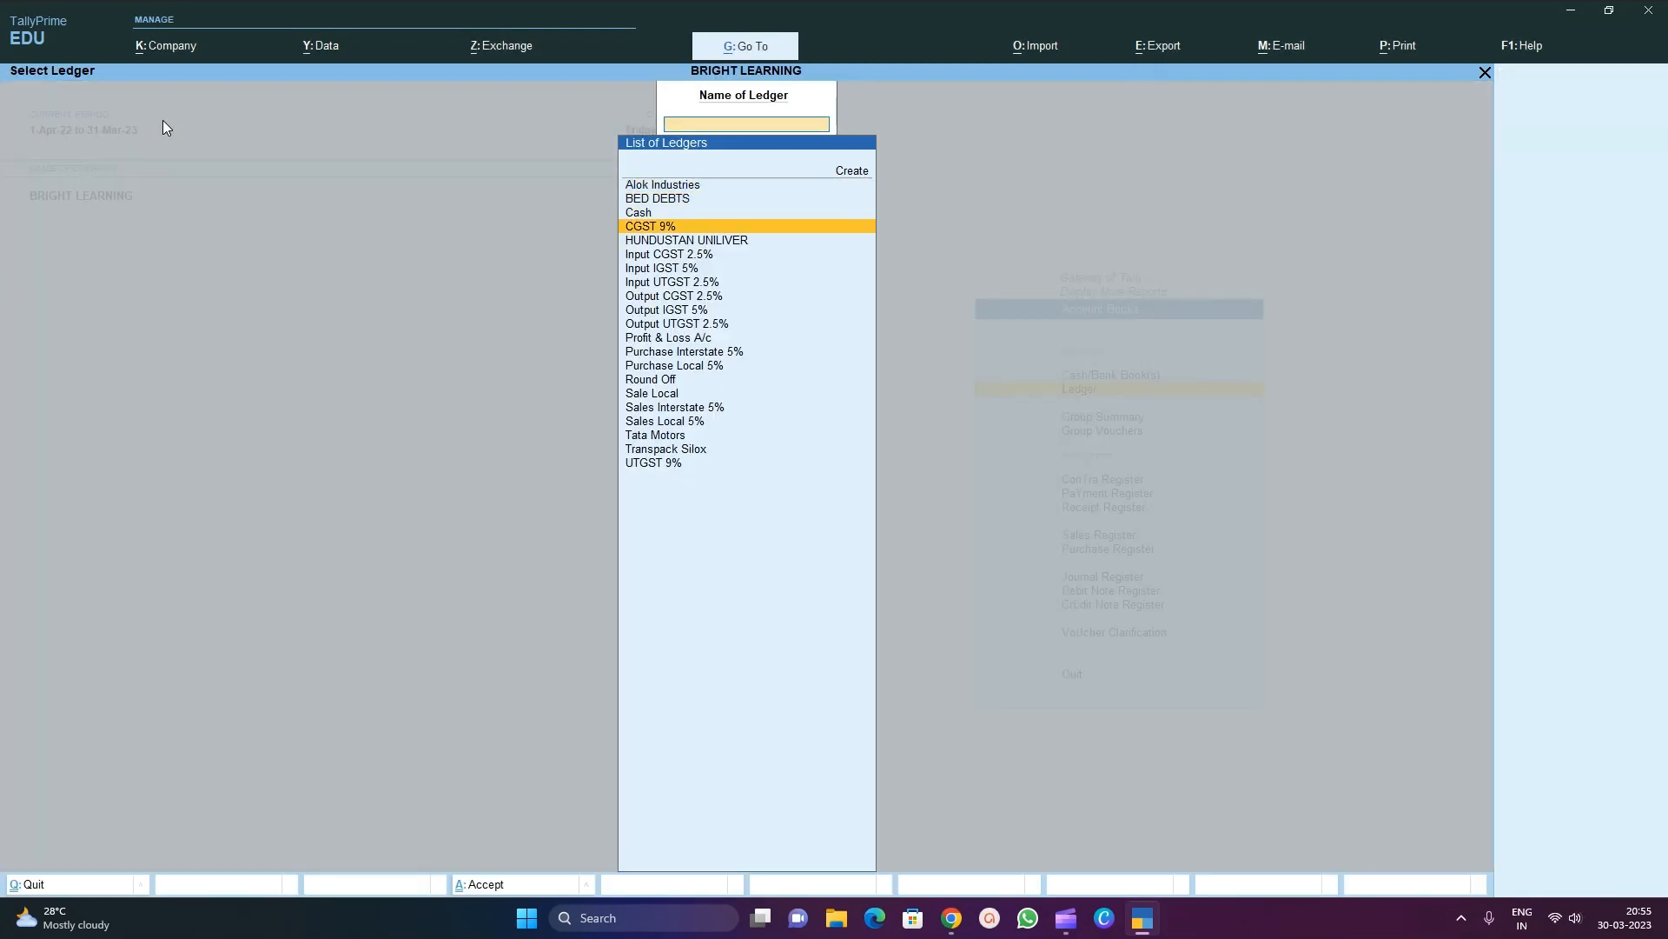
pyautogui.press('Down')
pyautogui.press('Up')
pyautogui.press('Up')
pyautogui.press('Down')
pyautogui.press('Down')
pyautogui.press('Up')
pyautogui.press('Return')
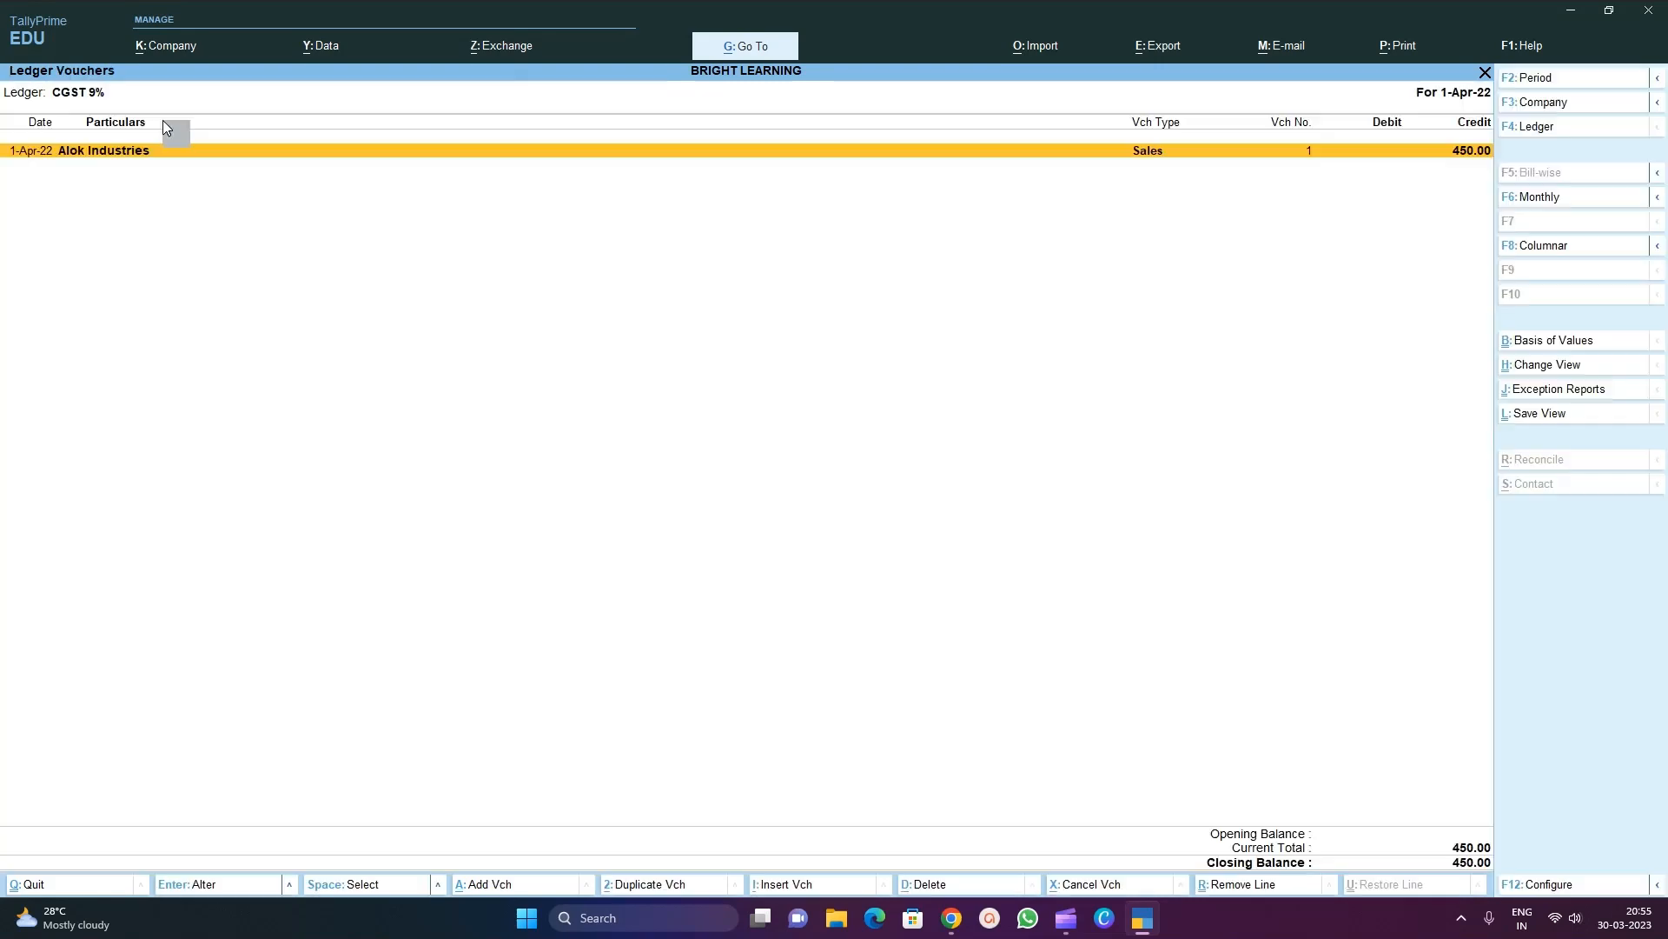
pyautogui.press('Escape')
# View the vouchers of the Input IGST 5% ledger and go back to the ledger list
pyautogui.press('Down')
pyautogui.press('Down')
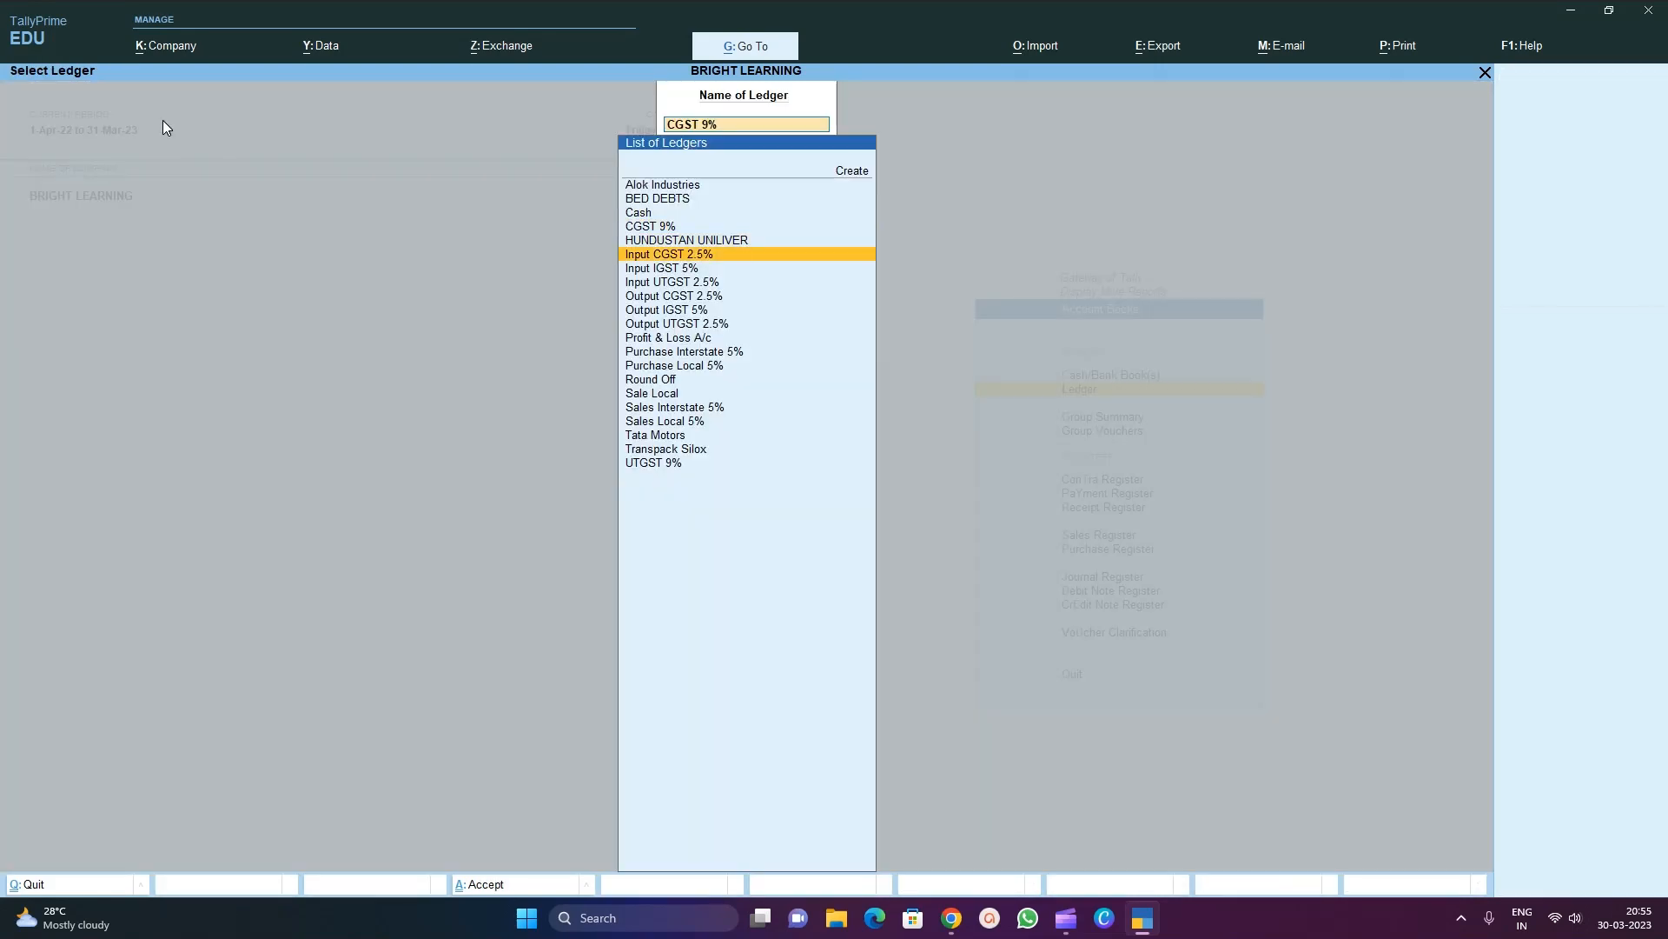
pyautogui.press('Down')
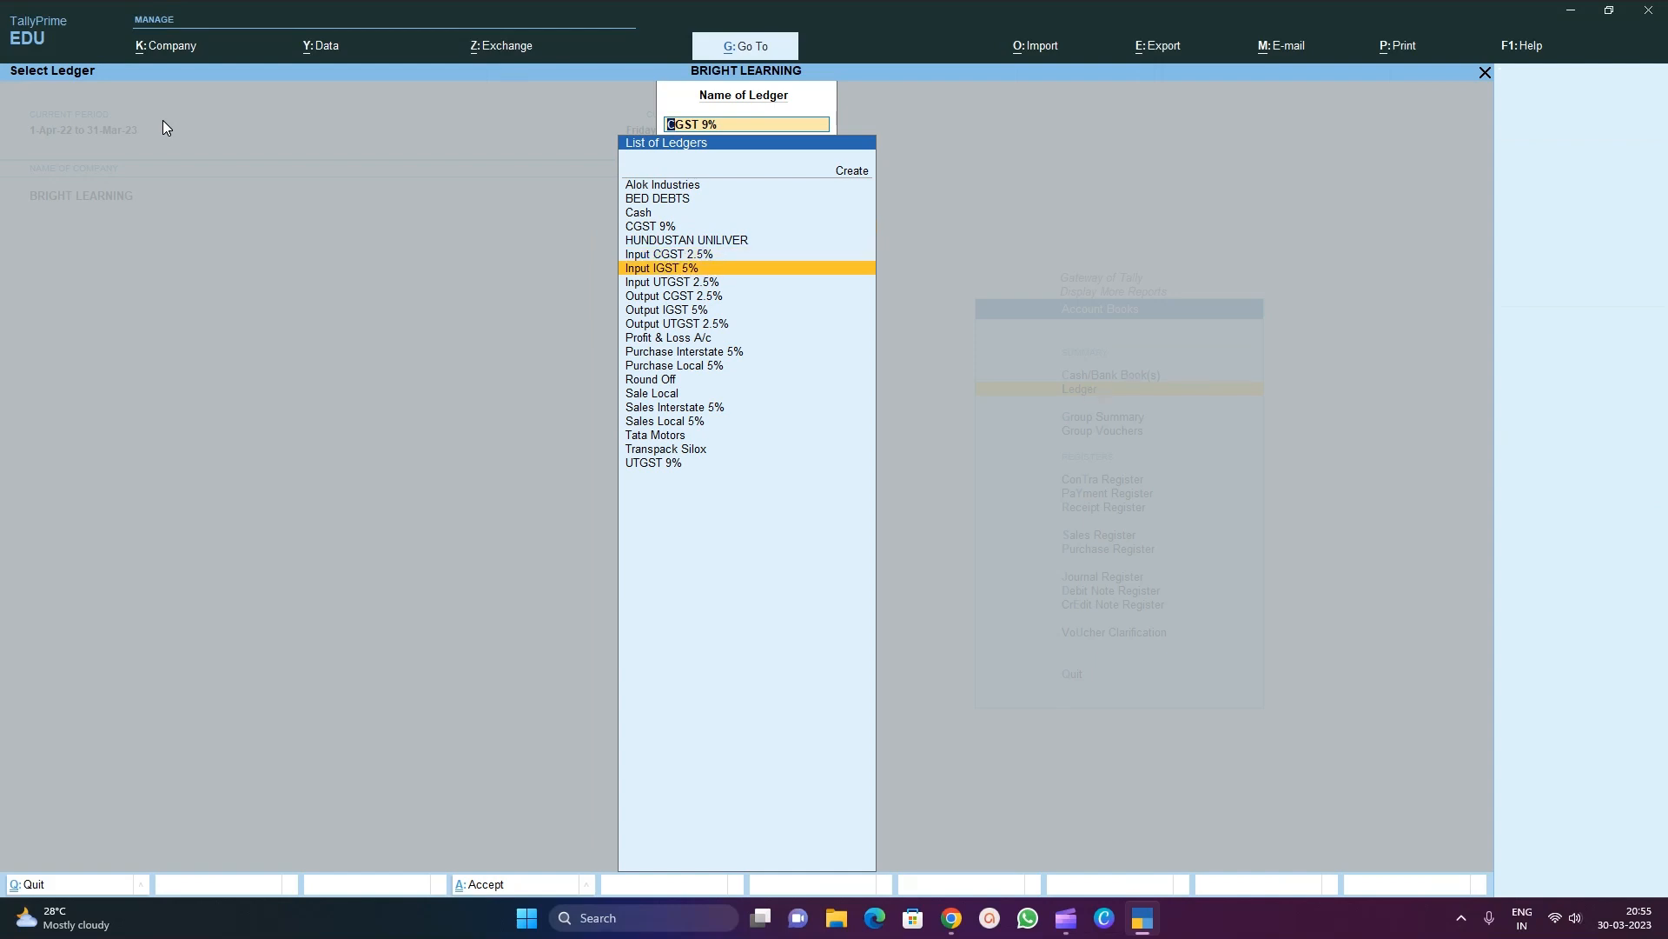
pyautogui.press('Return')
pyautogui.press('Escape')
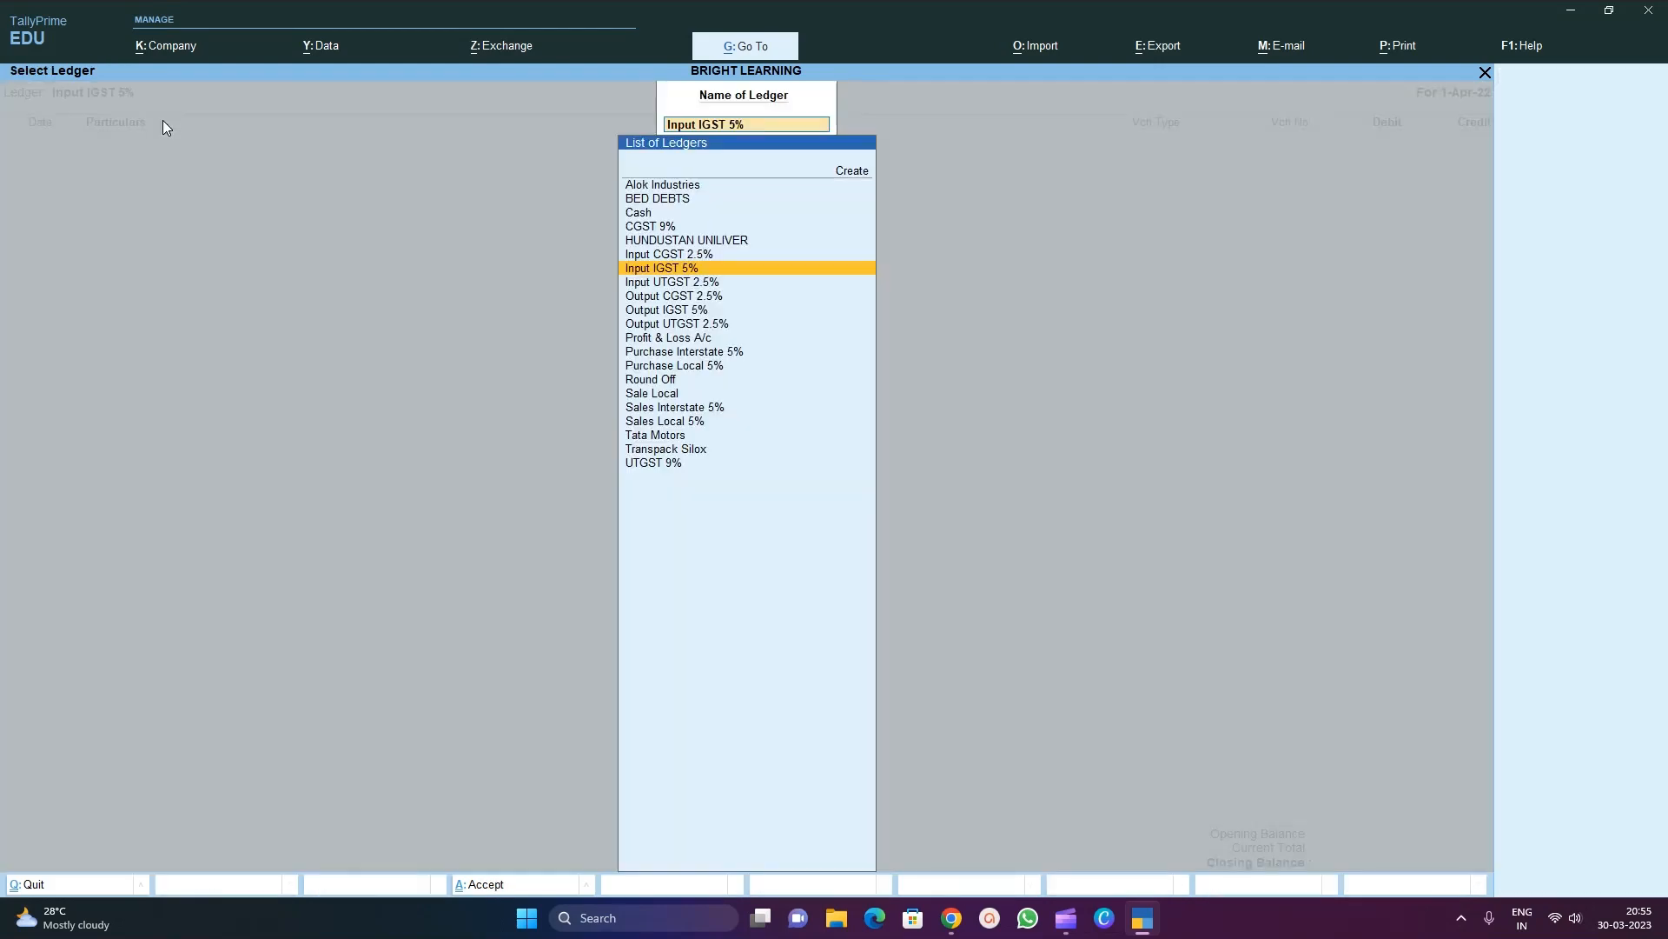
# Look through the output GST ledgers in the list and clear the ledger name selection
pyautogui.press('Down')
pyautogui.press('Down')
pyautogui.press('Down')
pyautogui.press('Up')
pyautogui.press('Down')
pyautogui.press('Down')
pyautogui.press('Down')
pyautogui.press('BackSpace')
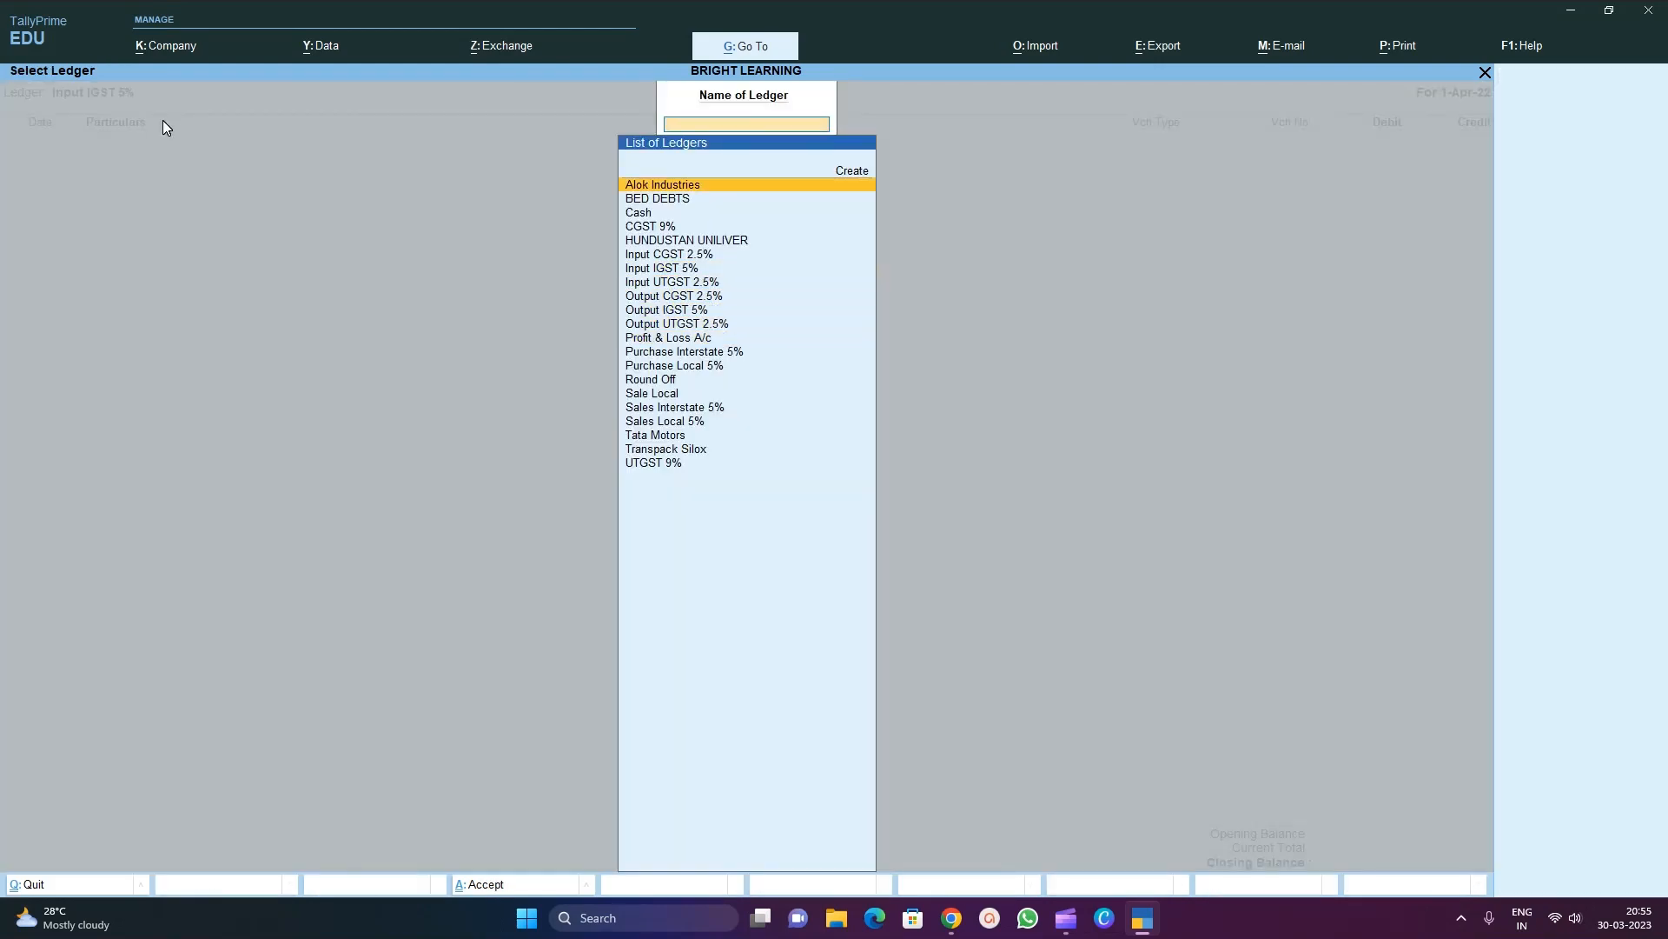